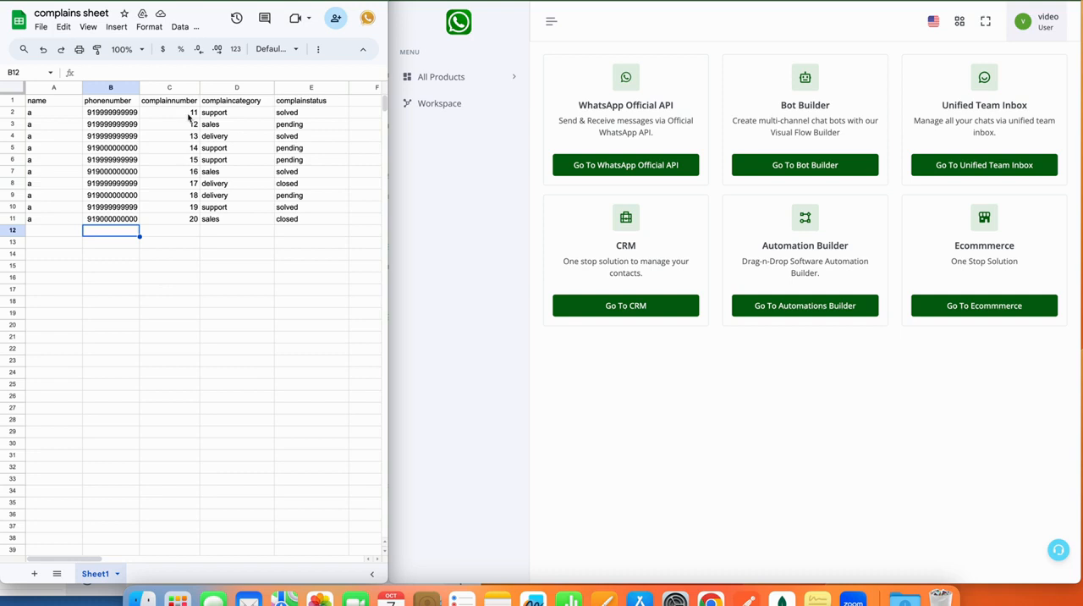
# Examine the complaint number and complaint status columns of the complaint records in the complains sheet.
pyautogui.moveTo(186, 112); pyautogui.dragTo(188, 218)
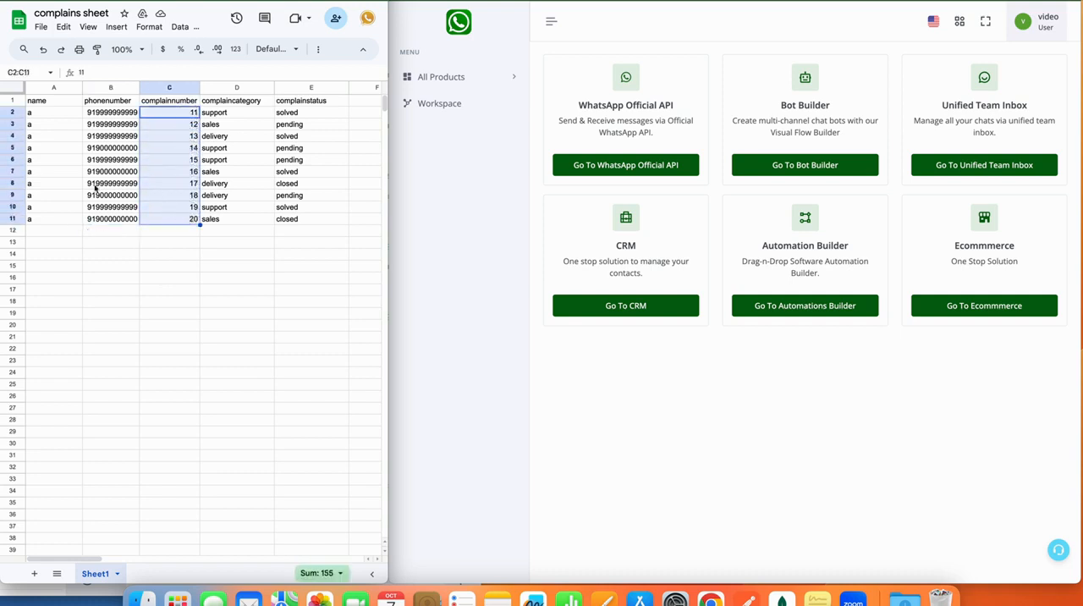
pyautogui.click(148, 290)
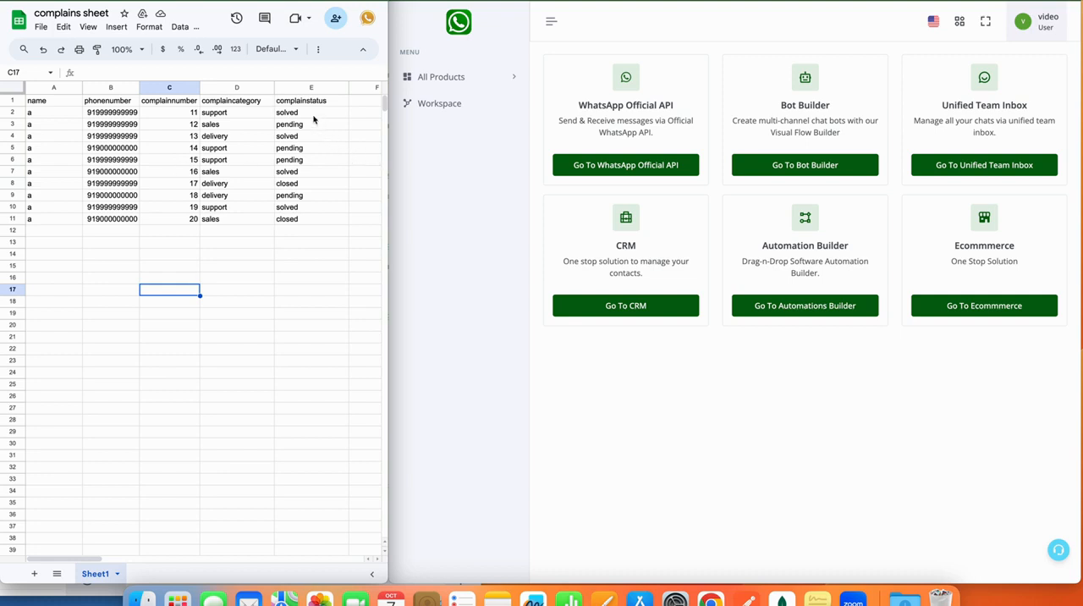
pyautogui.moveTo(314, 112); pyautogui.dragTo(312, 194)
pyautogui.click(293, 302)
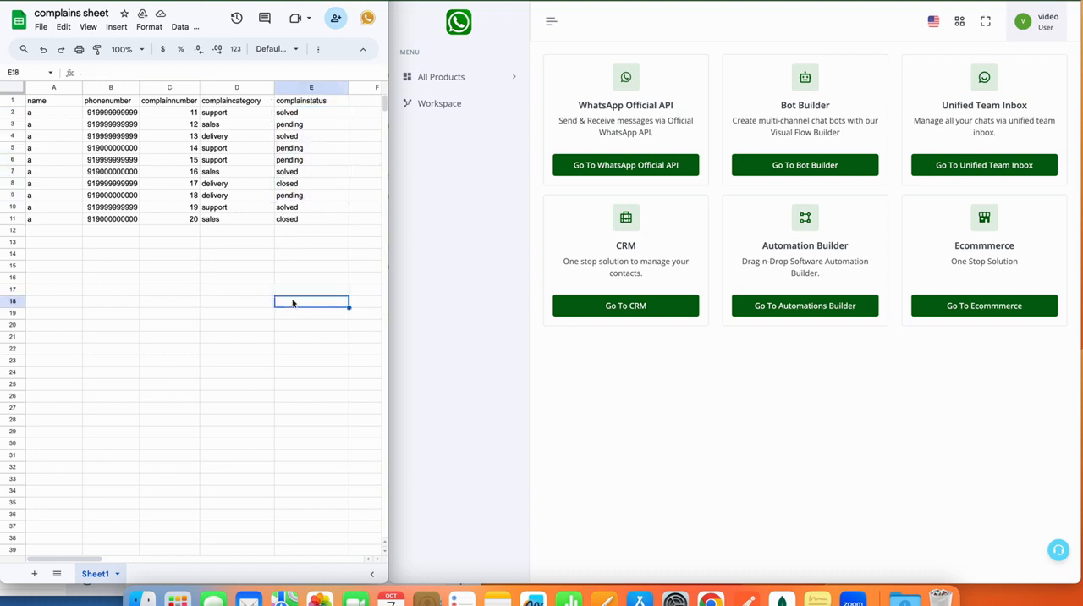
pyautogui.moveTo(182, 115); pyautogui.dragTo(194, 207)
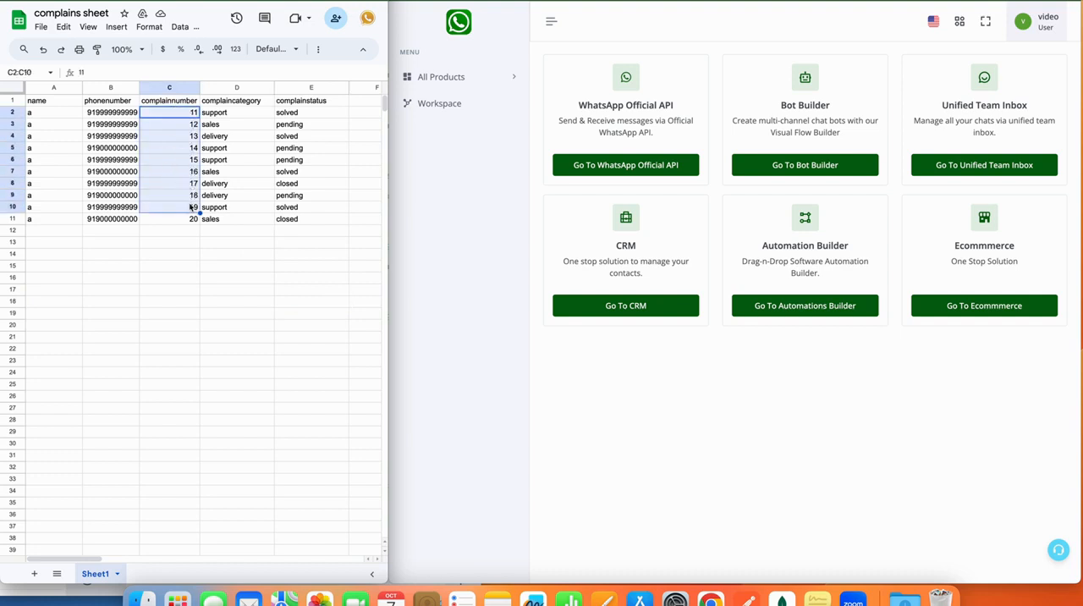
pyautogui.click(191, 259)
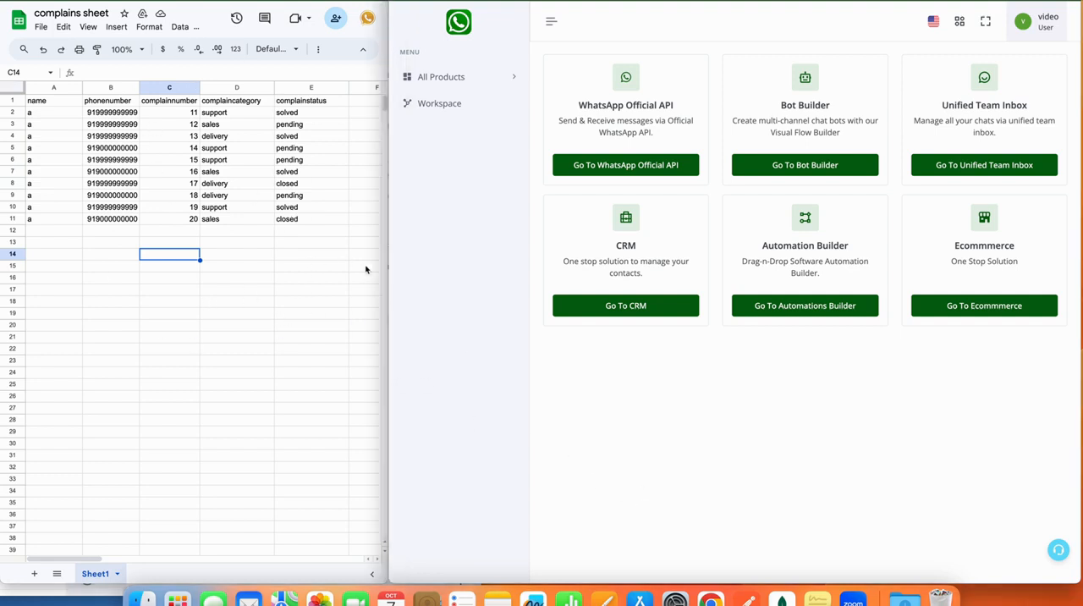
# Widen the bot platform window, open Bot Builder, and create a botflow titled "complain from sheet".
pyautogui.moveTo(388, 285); pyautogui.dragTo(210, 280)
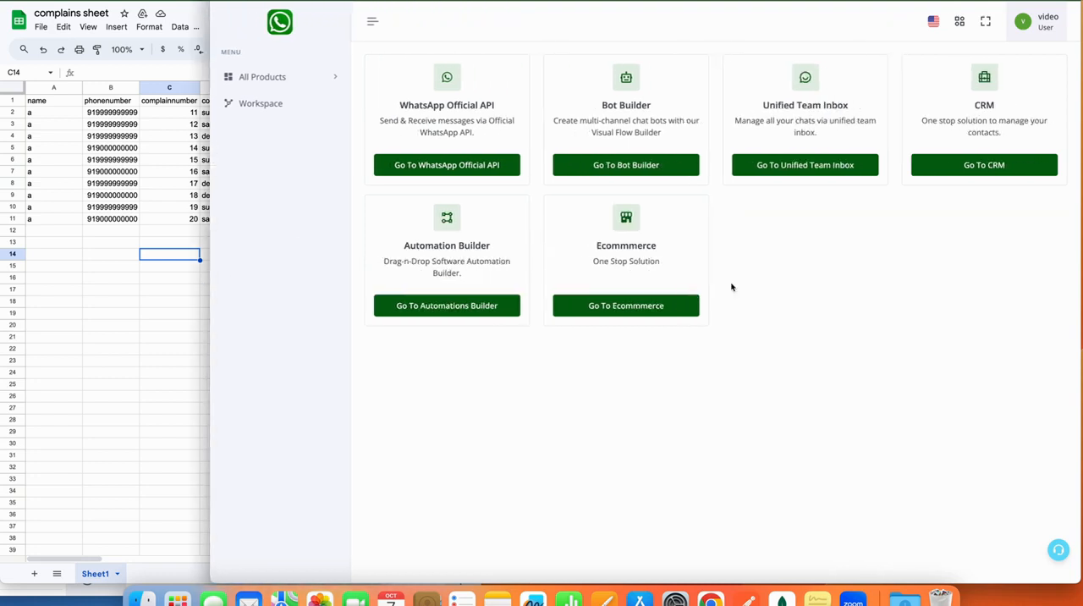
pyautogui.click(650, 163)
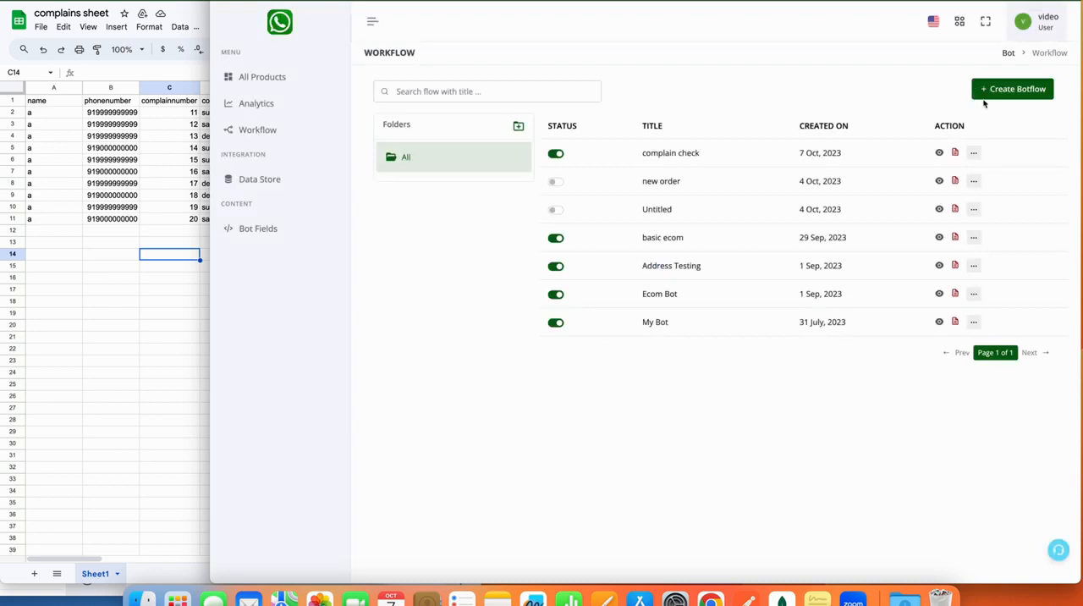
pyautogui.click(990, 89)
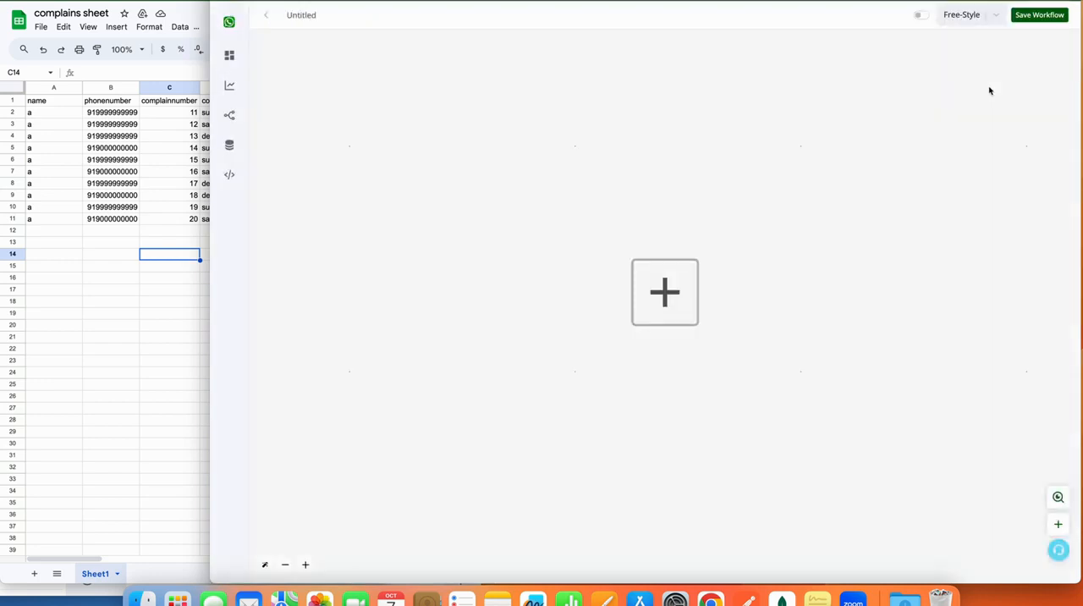
pyautogui.doubleClick(313, 14)
pyautogui.write('complain from sheet')
# Add a WhatsApp Chat Bot Hot Keywords trigger and set its channel to Working Channel.
pyautogui.click(674, 294)
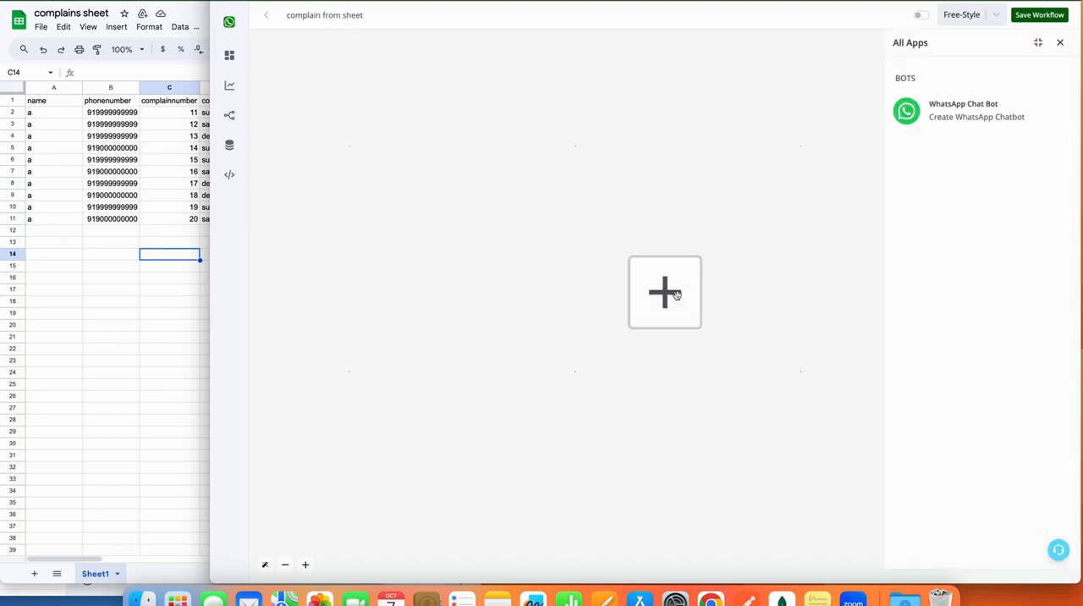
pyautogui.click(963, 135)
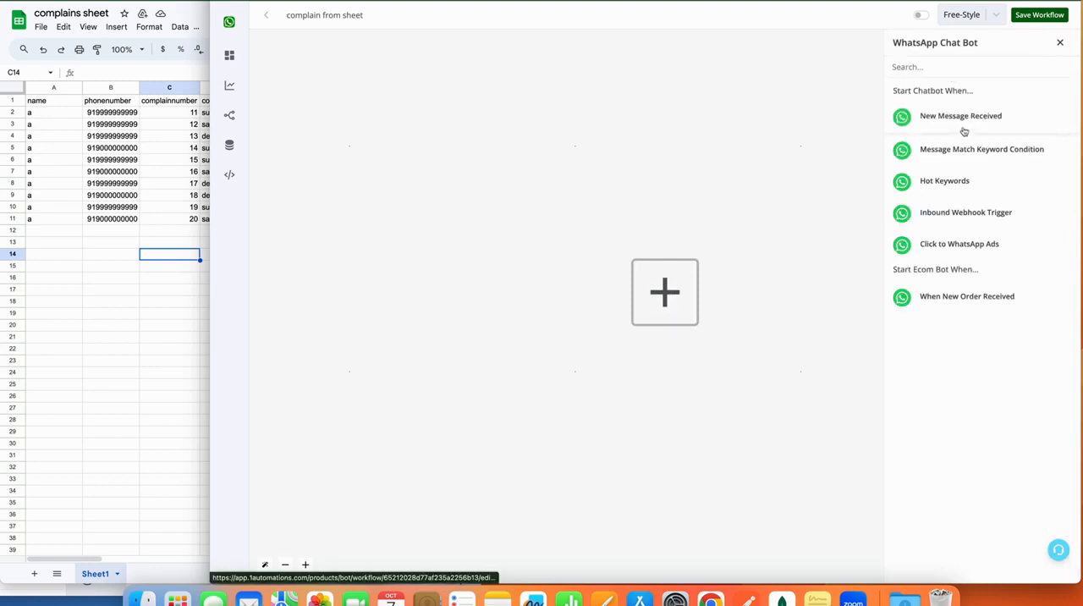
pyautogui.click(962, 180)
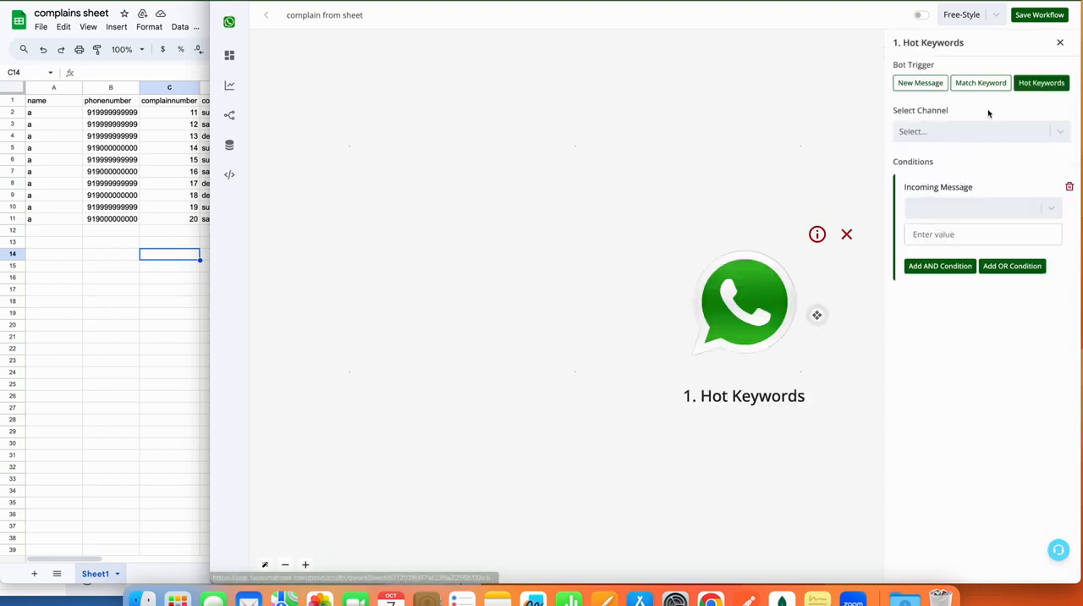
pyautogui.click(984, 131)
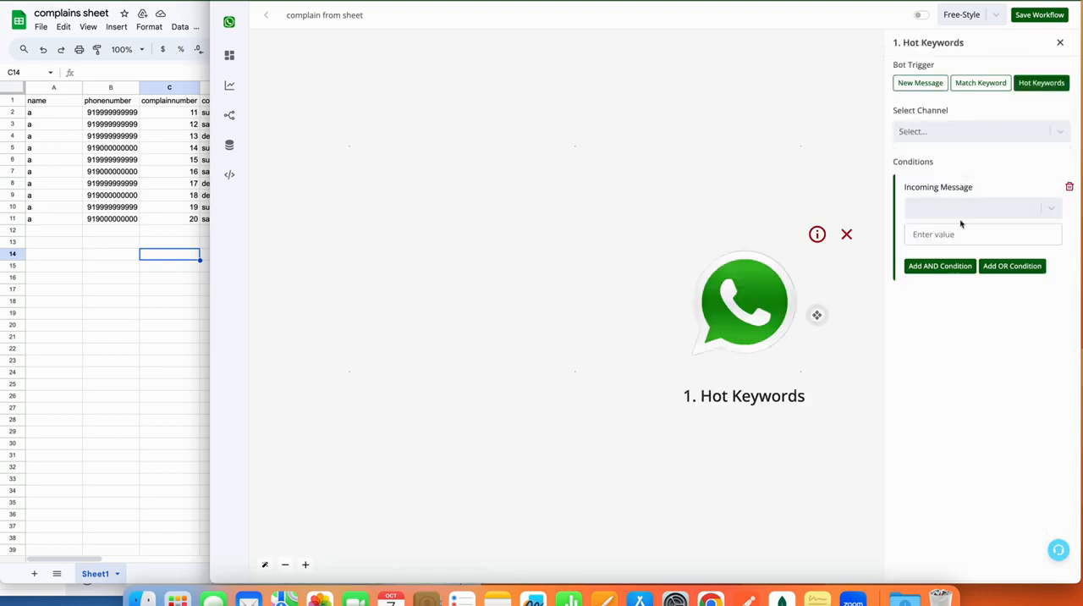
pyautogui.click(957, 136)
pyautogui.click(959, 181)
# Set the trigger condition so the incoming message is "complainsheet", and save the trigger.
pyautogui.click(960, 208)
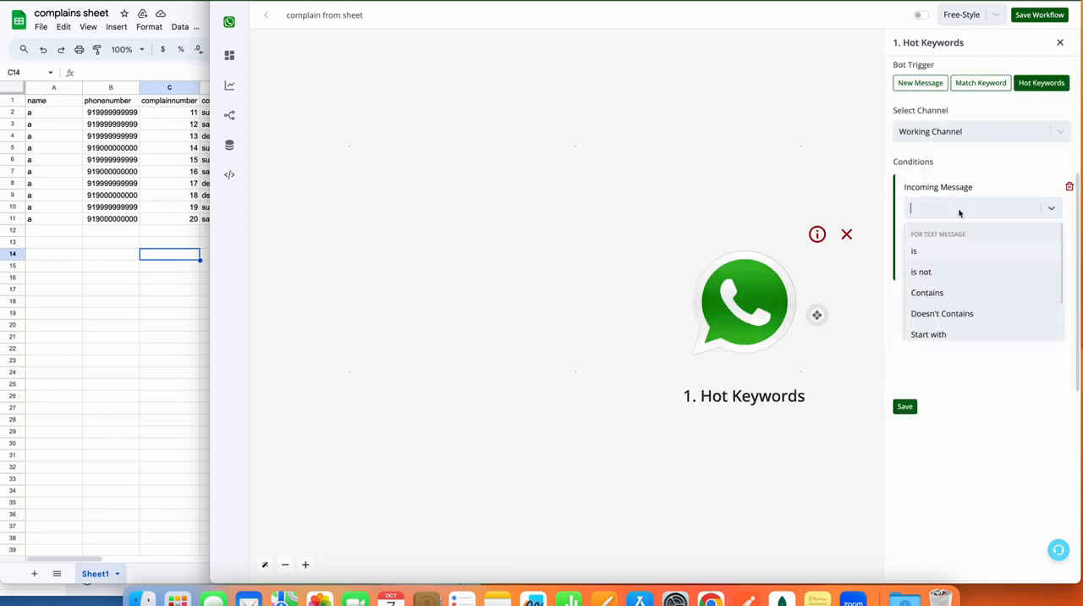
pyautogui.click(956, 249)
pyautogui.click(955, 243)
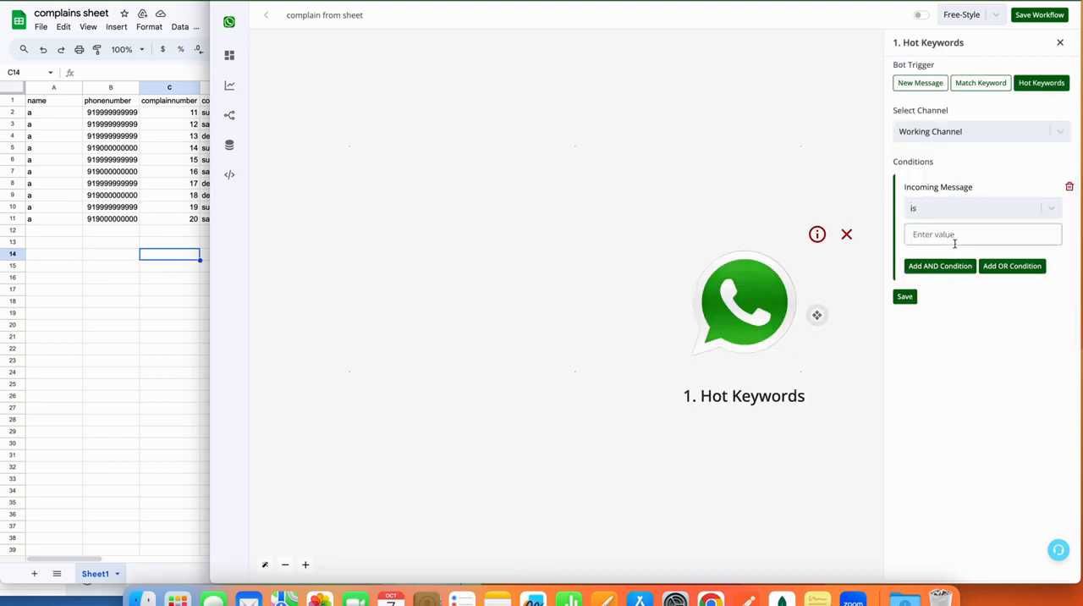
pyautogui.write('complainsheet')
pyautogui.click(906, 296)
# Connect an Ask Question action to the Hot Keywords trigger and choose Interactive Message as its type.
pyautogui.click(817, 315)
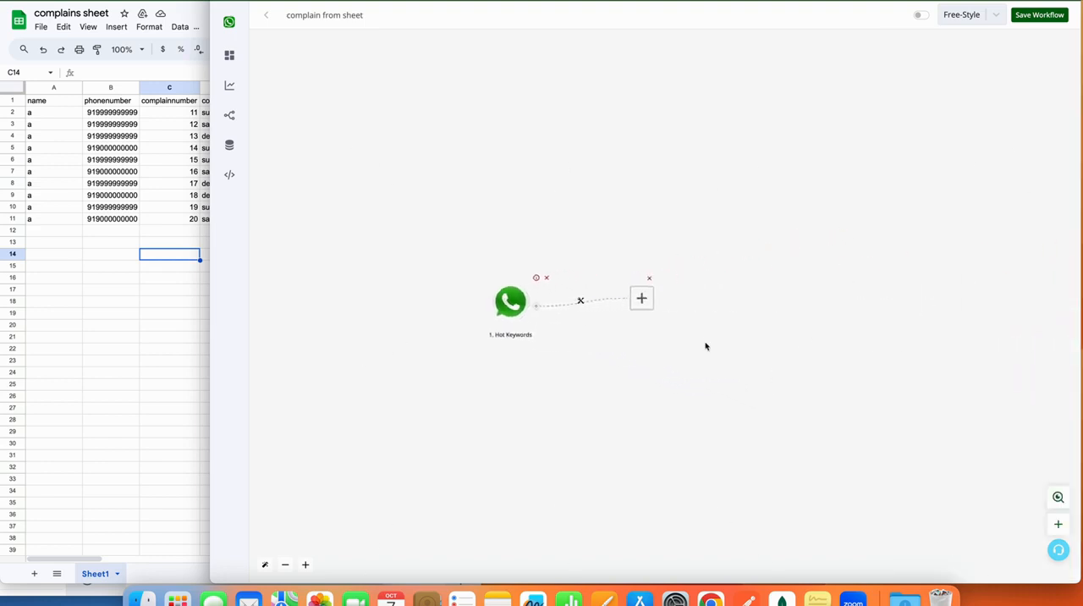
pyautogui.click(640, 299)
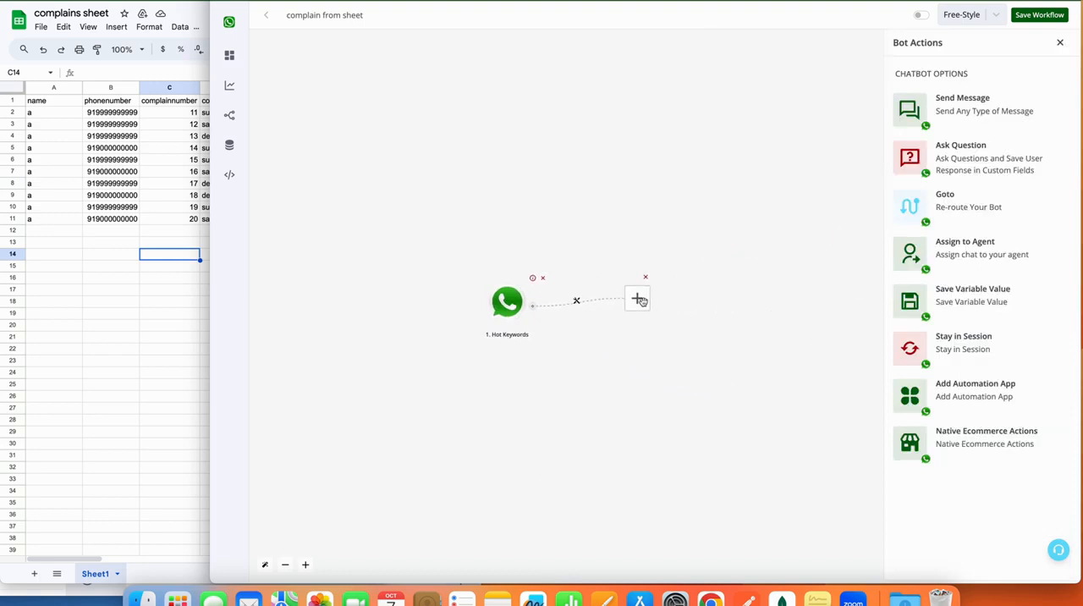
pyautogui.click(956, 165)
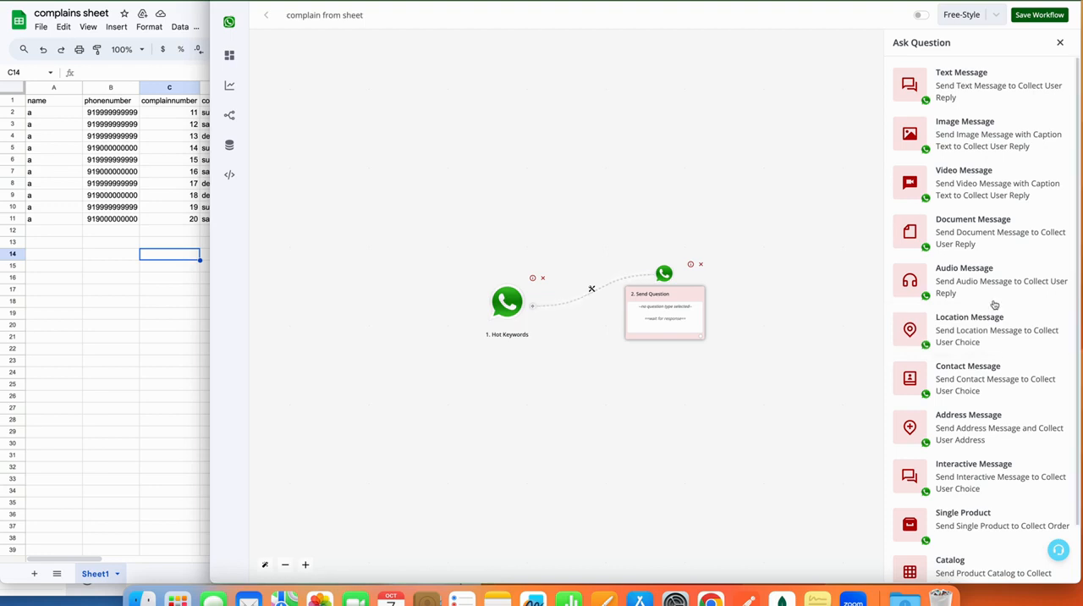
pyautogui.scroll(-2, 1026, 338)
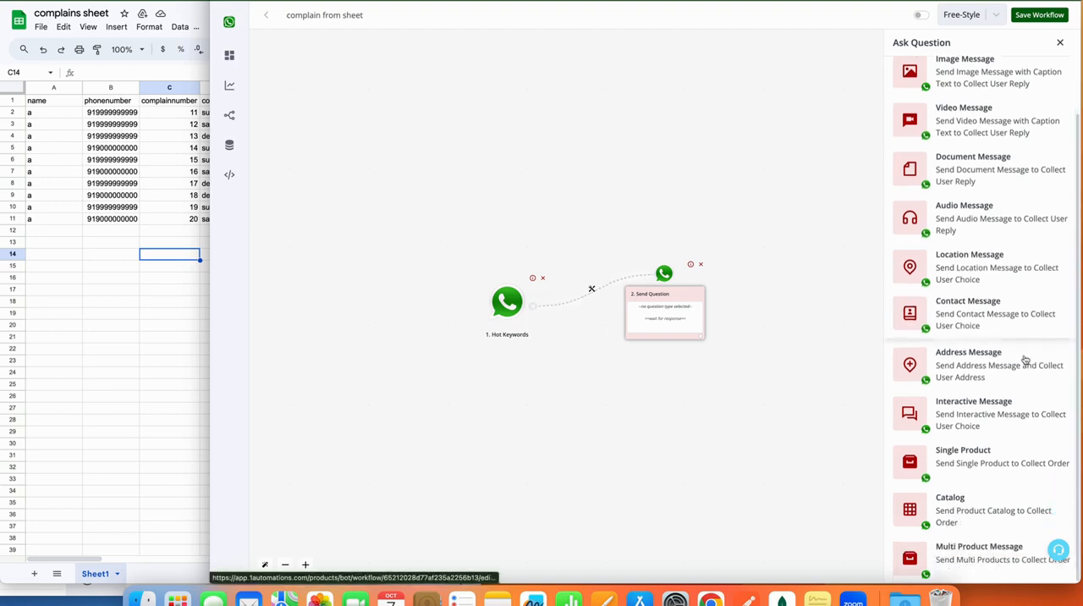
pyautogui.click(982, 412)
# Write the message body "Hi {{name}}, is +{{waba}} is your billing number ?" using the mapped name and waba fields.
pyautogui.click(945, 196)
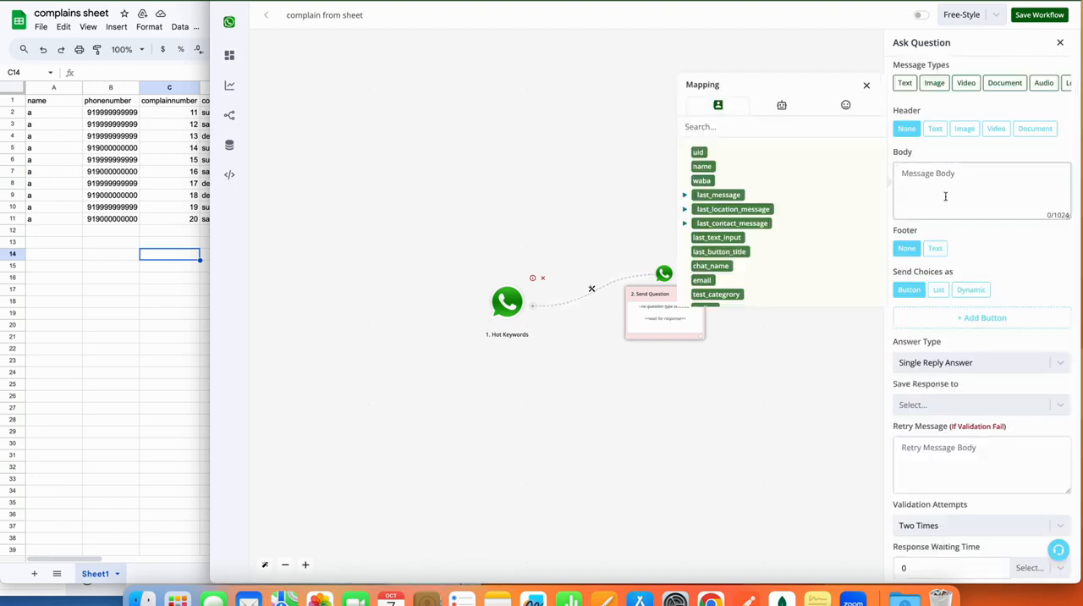
pyautogui.write('Hi')
pyautogui.click(702, 166)
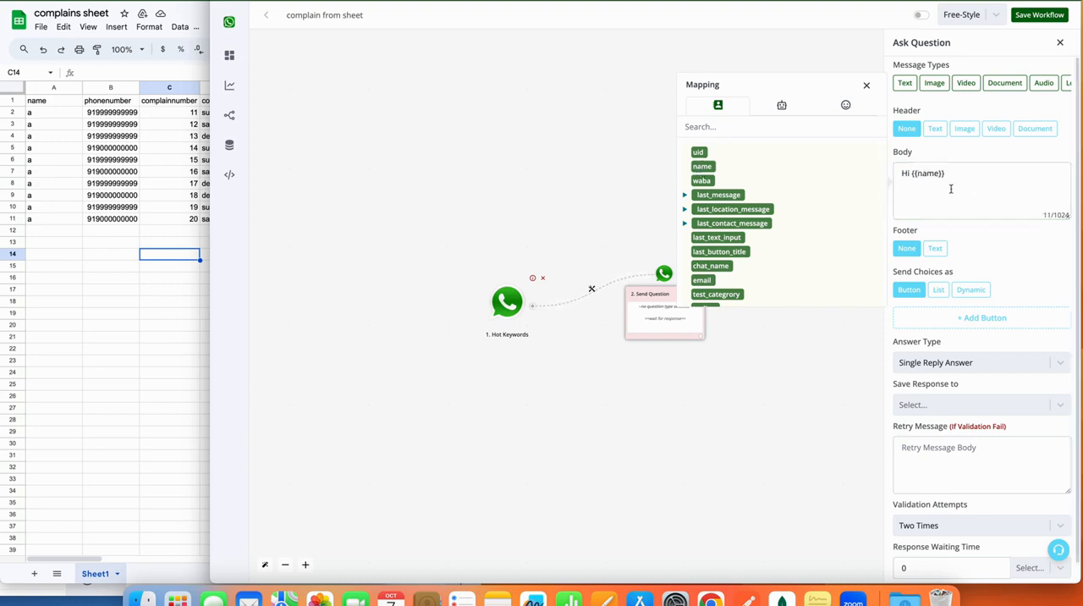
pyautogui.moveTo(948, 182); pyautogui.dragTo(914, 174)
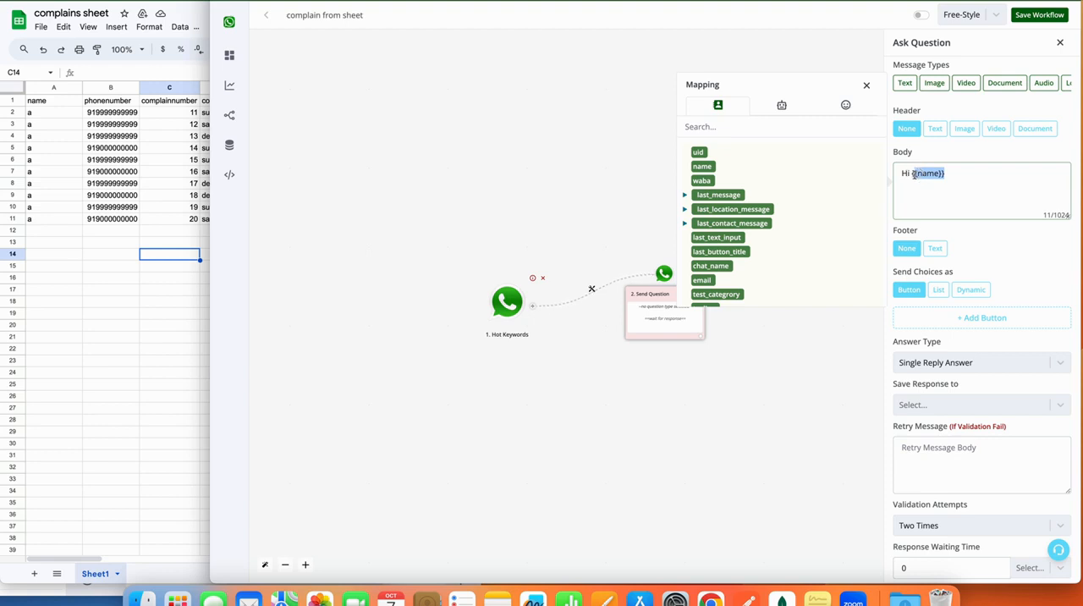
pyautogui.click(963, 181)
pyautogui.click(709, 181)
pyautogui.moveTo(957, 191); pyautogui.dragTo(910, 183)
pyautogui.click(971, 191)
pyautogui.write('is')
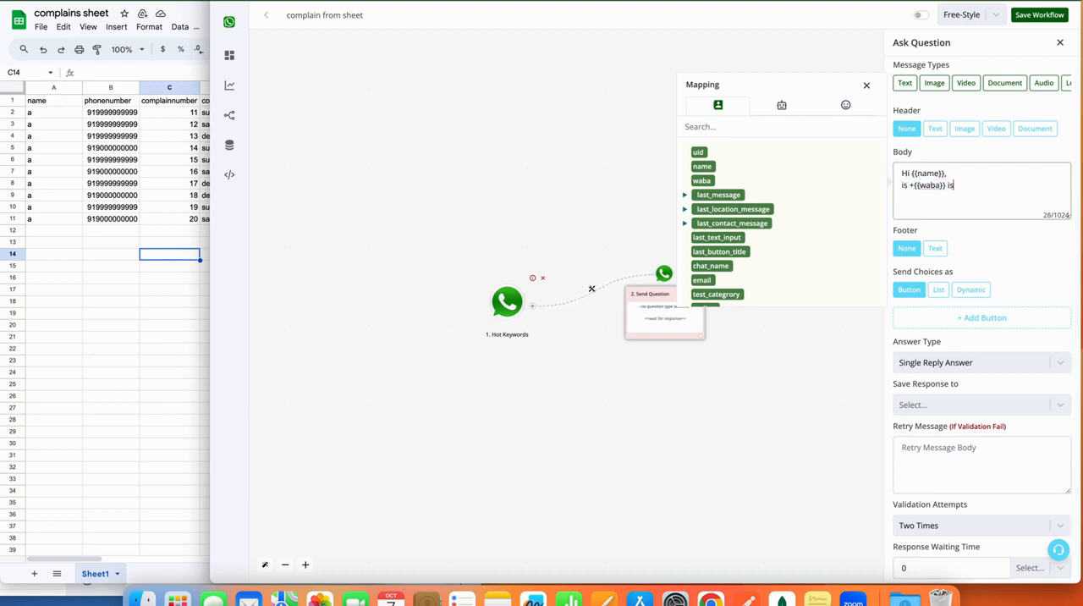
pyautogui.write(' your billing number ?')
# Add two answer buttons to the billing number question and label the first one Yes.
pyautogui.click(982, 318)
pyautogui.click(981, 341)
pyautogui.click(983, 318)
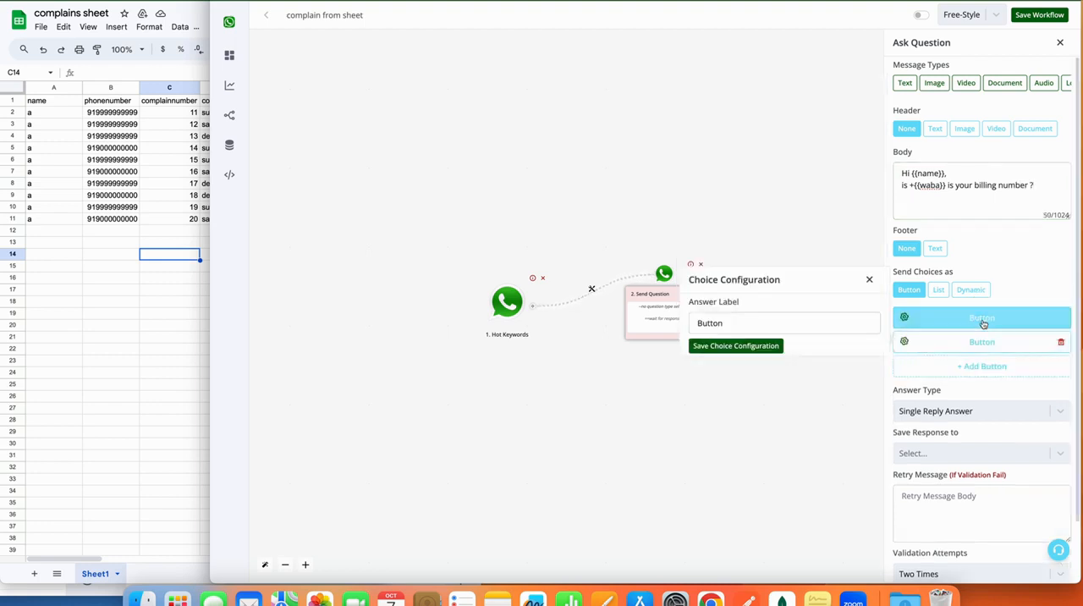
pyautogui.doubleClick(843, 322)
pyautogui.write('Y')
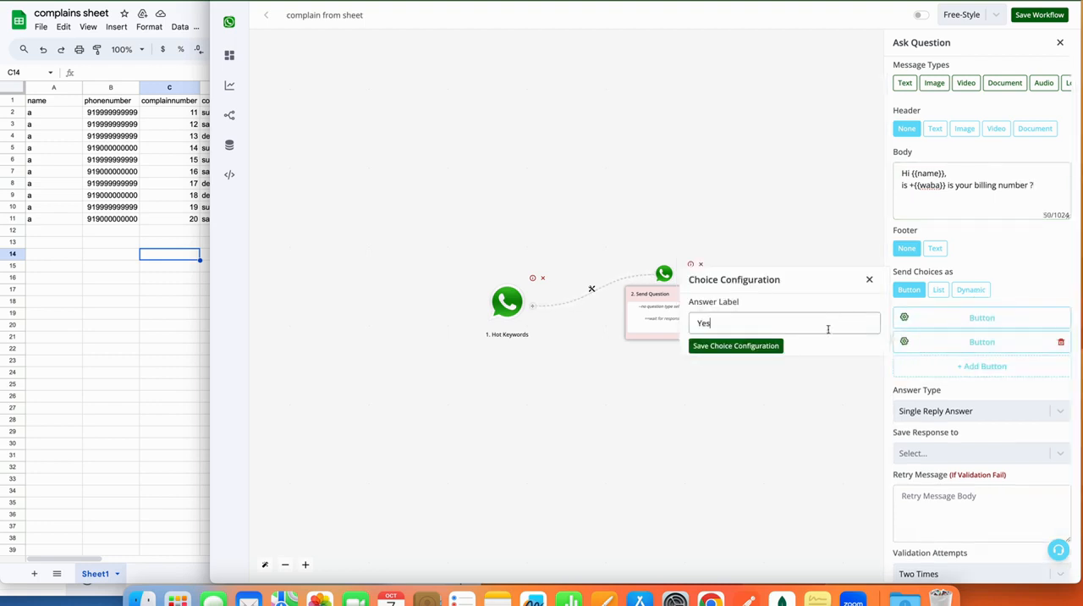
pyautogui.write('es')
pyautogui.click(761, 345)
# Label the second answer button No and save the question.
pyautogui.click(927, 343)
pyautogui.doubleClick(844, 341)
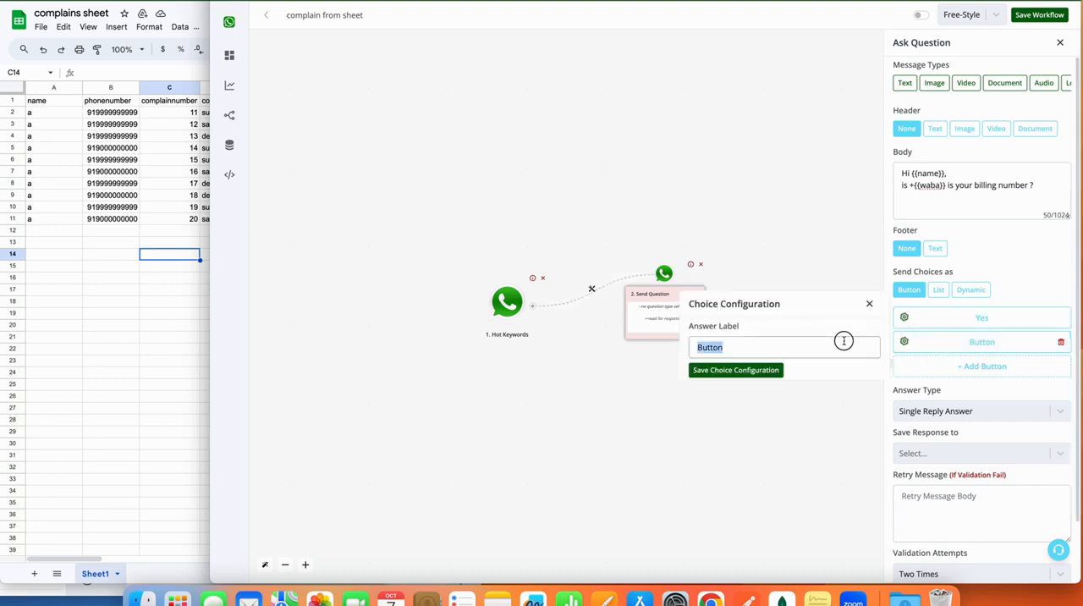
pyautogui.write('No')
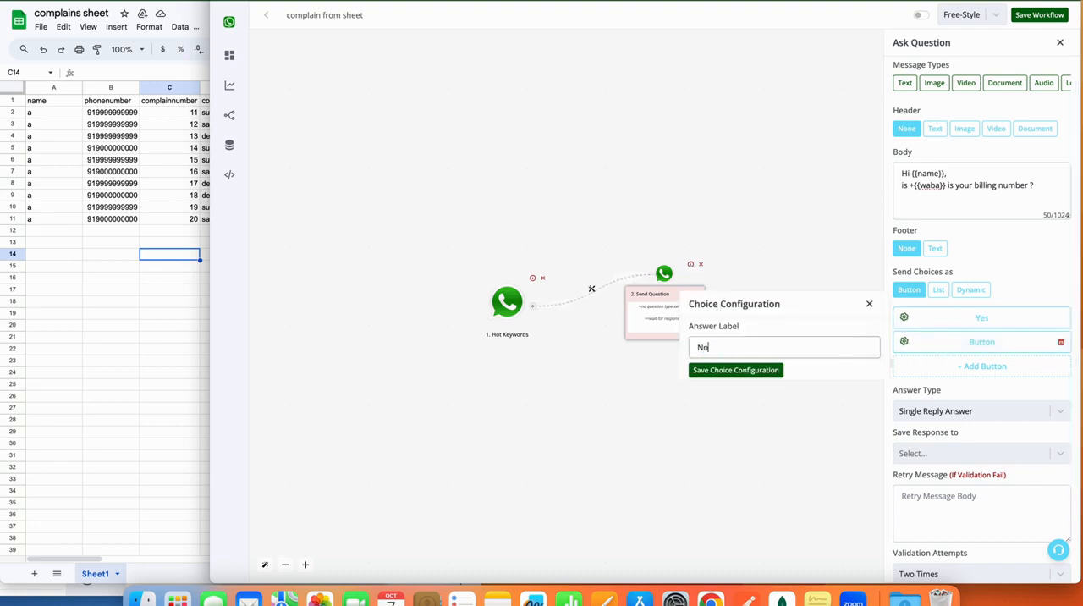
pyautogui.click(762, 370)
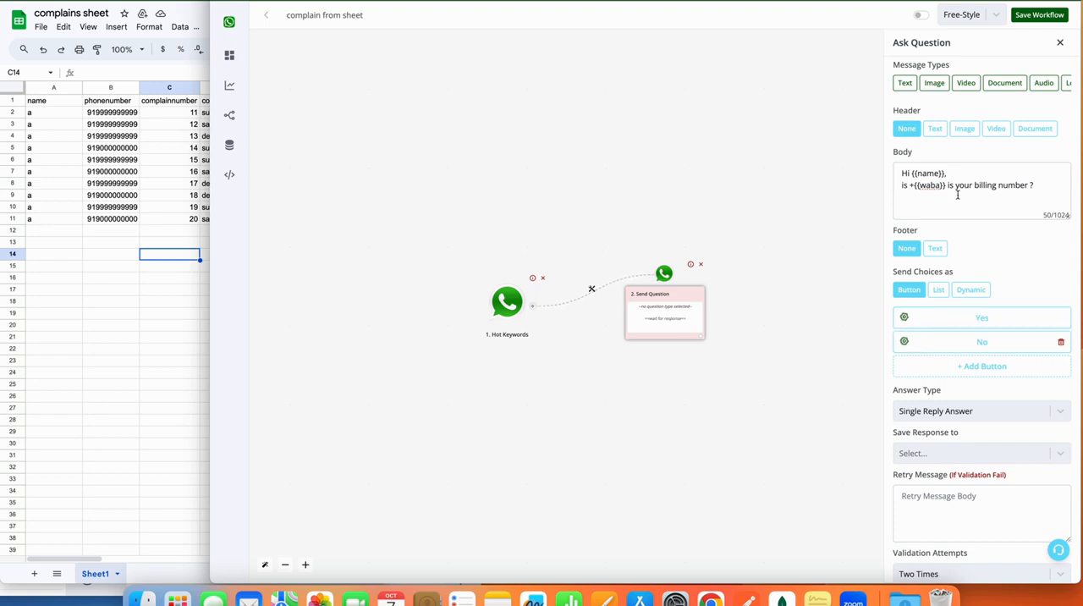
pyautogui.scroll(-2, 981, 364)
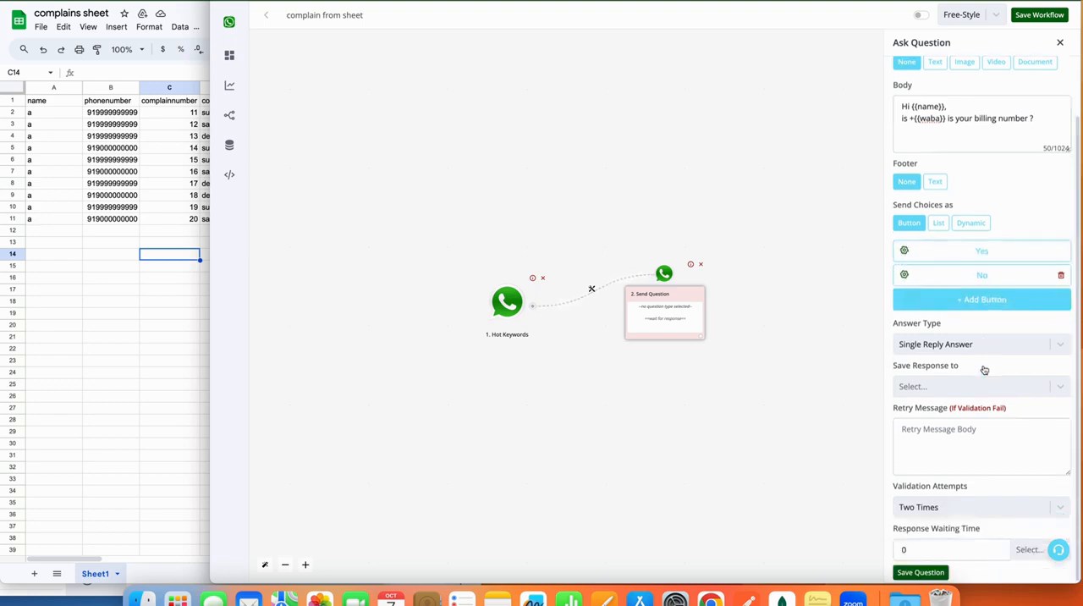
pyautogui.click(919, 572)
# Connect a Save Variable Value action to the question's Yes answer and look through the selectable fields.
pyautogui.click(696, 343)
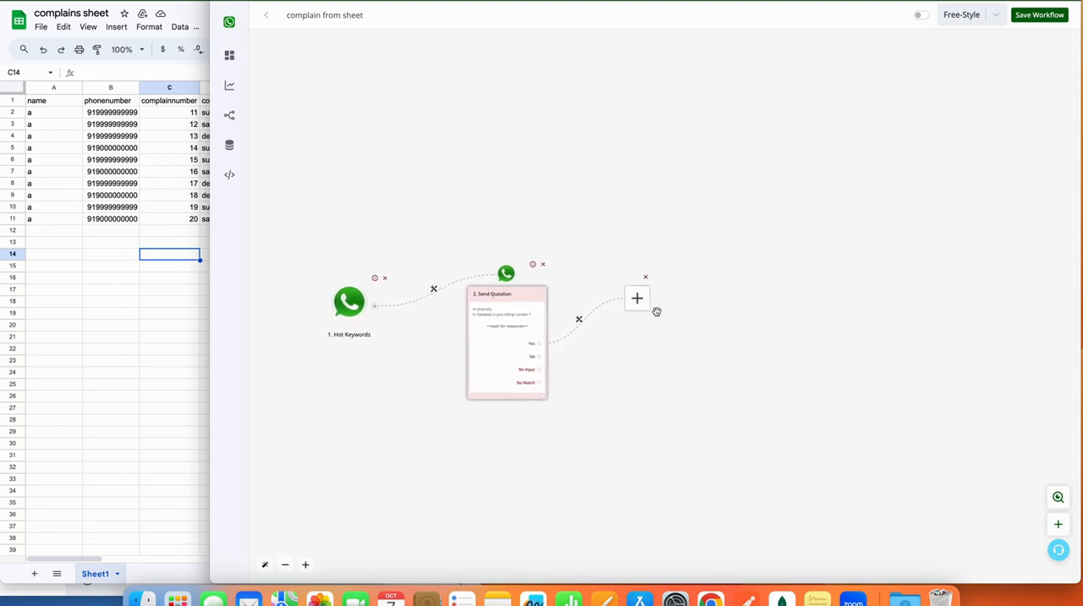
pyautogui.click(638, 298)
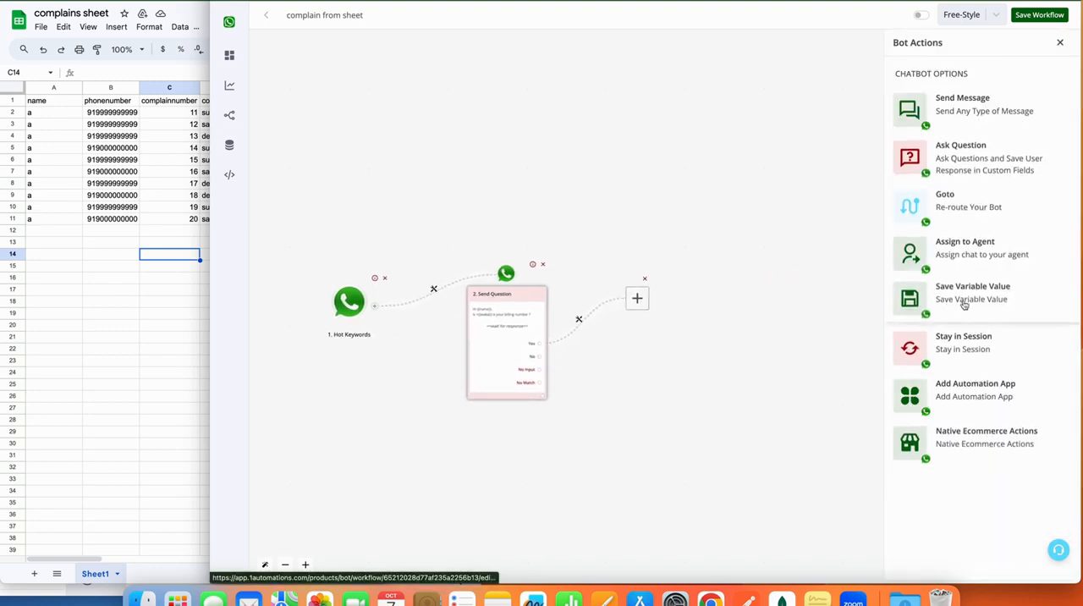
pyautogui.click(963, 305)
pyautogui.click(942, 93)
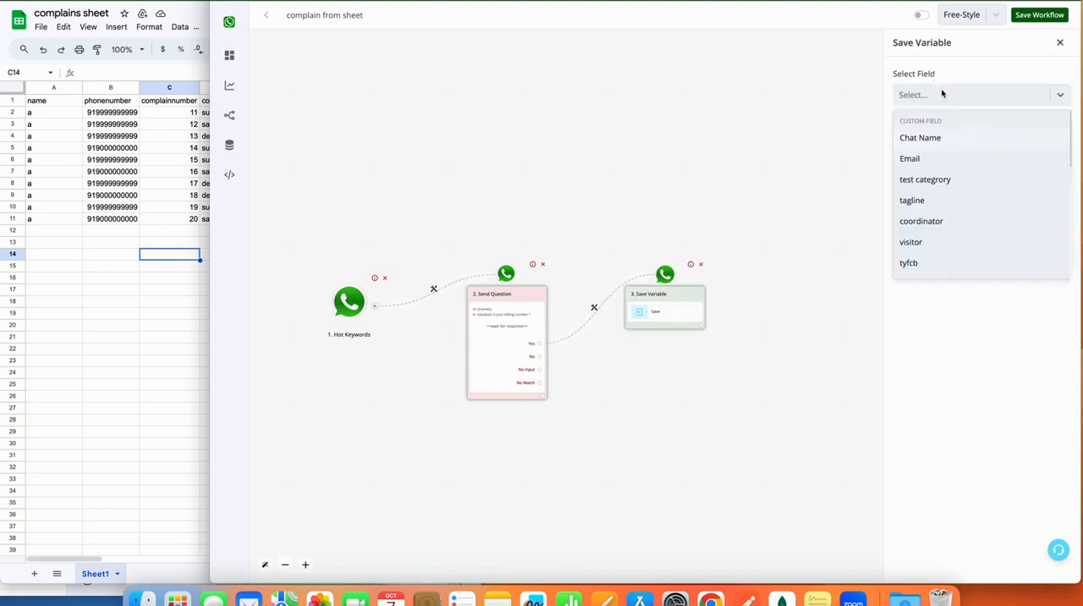
pyautogui.scroll(-10, 943, 208)
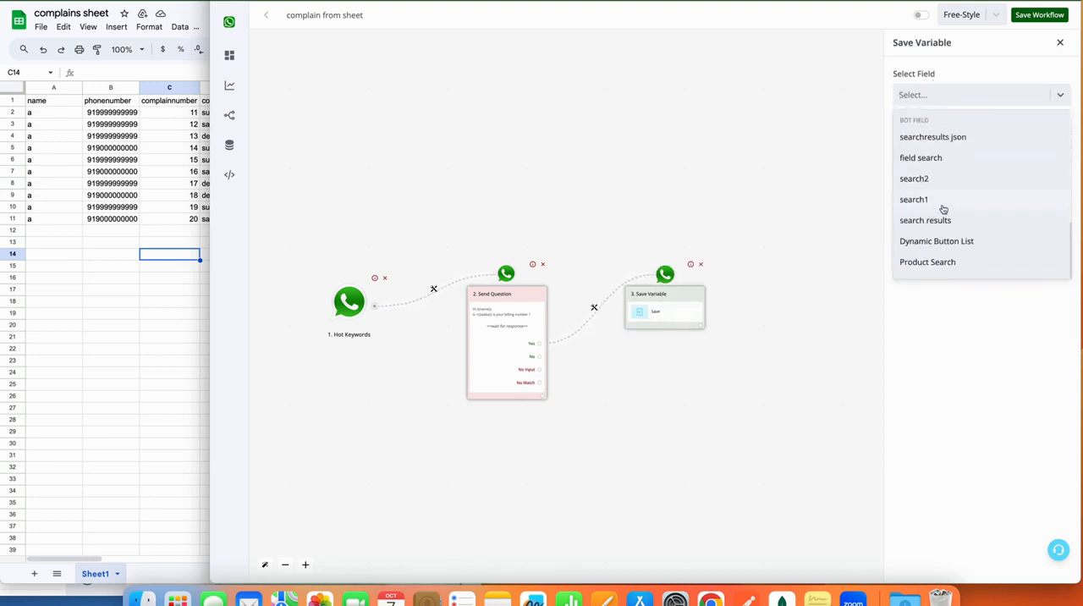
pyautogui.scroll(10, 943, 208)
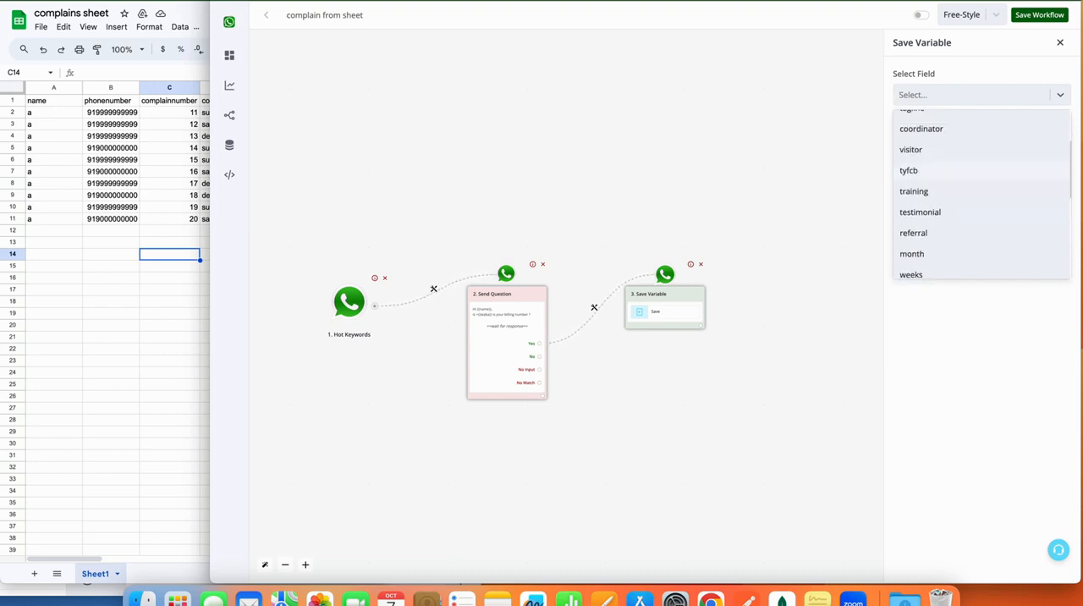
# Open the Bot Builder's Bot Fields page in a separate browser tab.
pyautogui.press('super+t')
pyautogui.write('gmail.coma')
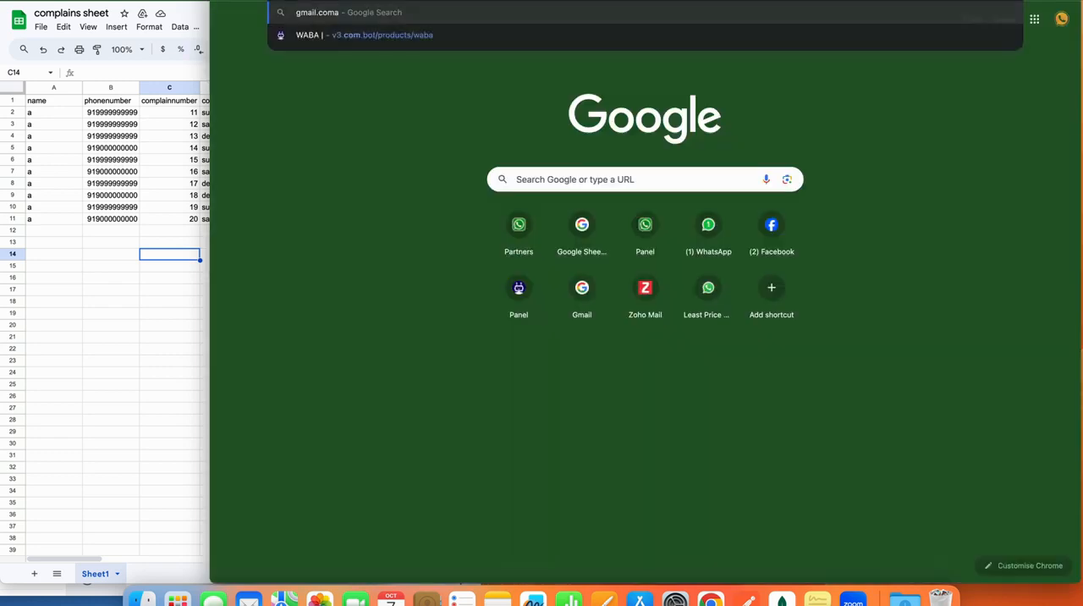
pyautogui.write('pp.1automations')
pyautogui.press('Return')
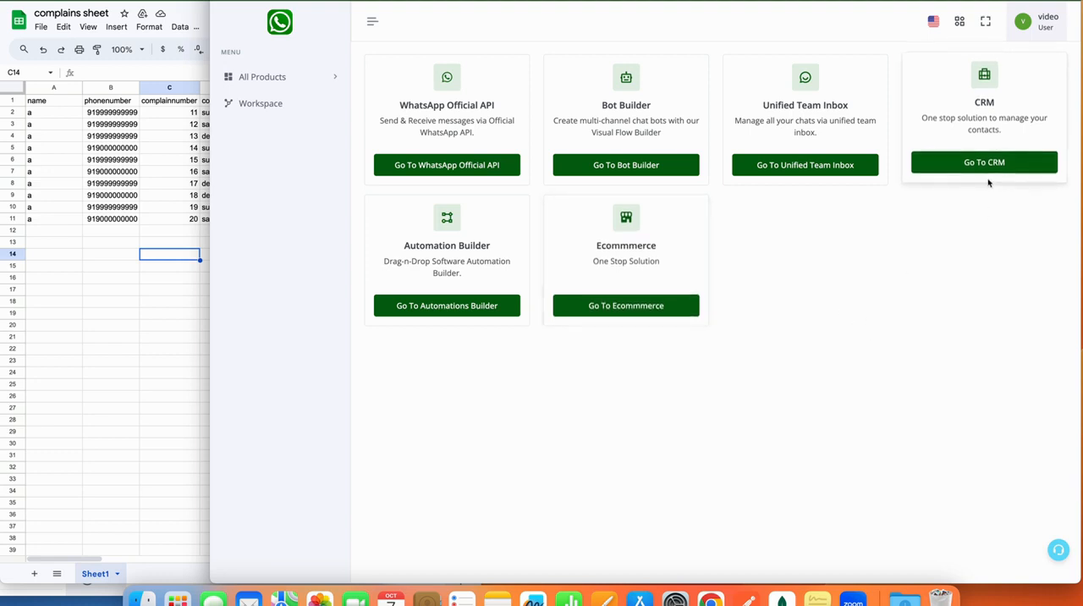
pyautogui.click(617, 164)
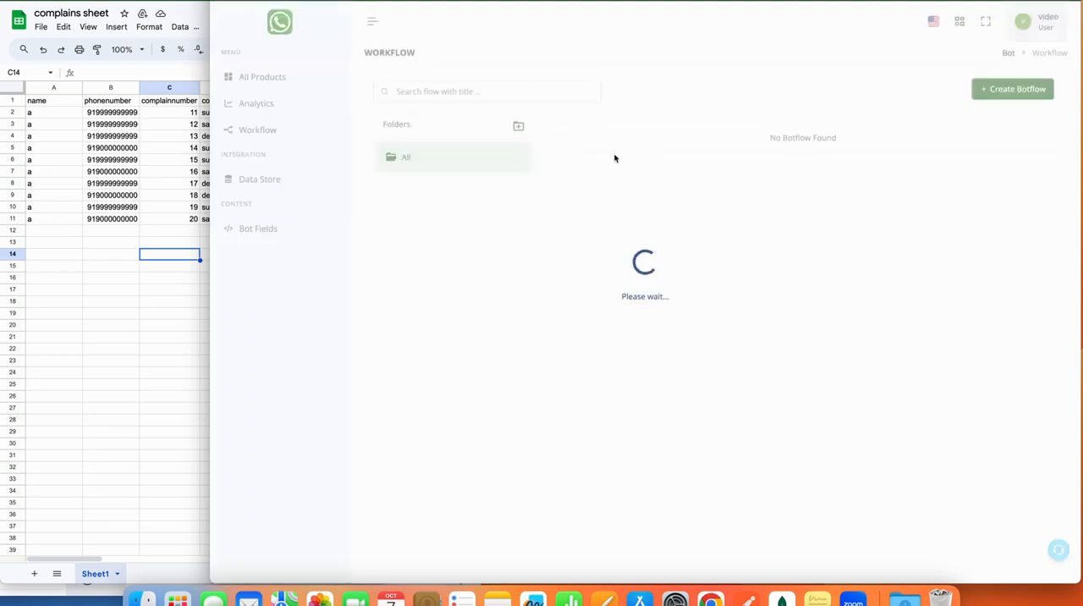
pyautogui.click(273, 238)
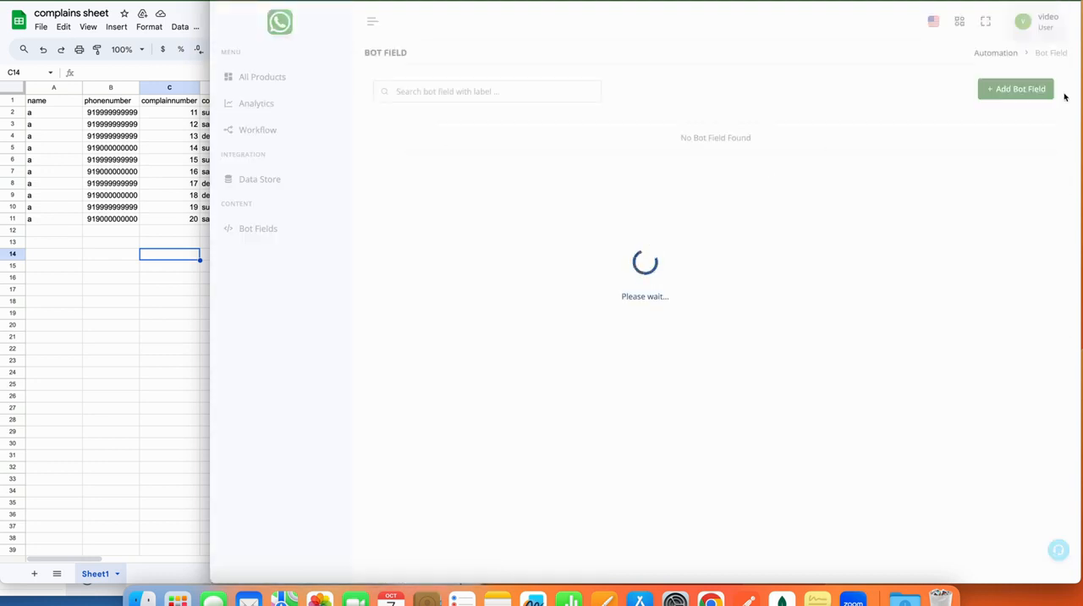
# Create a String bot field labelled "number".
pyautogui.click(1022, 92)
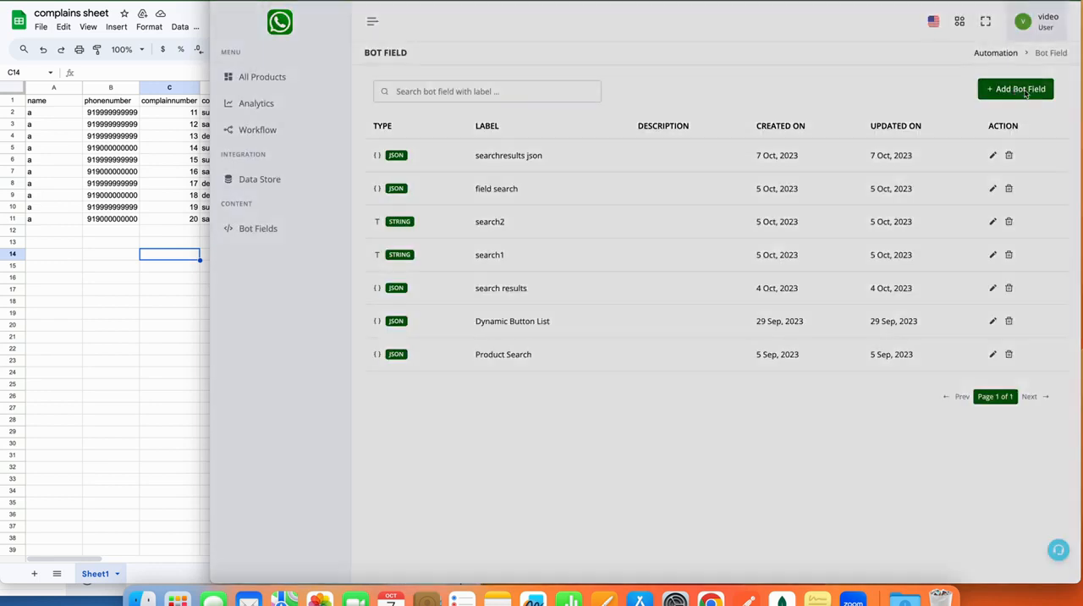
pyautogui.click(618, 269)
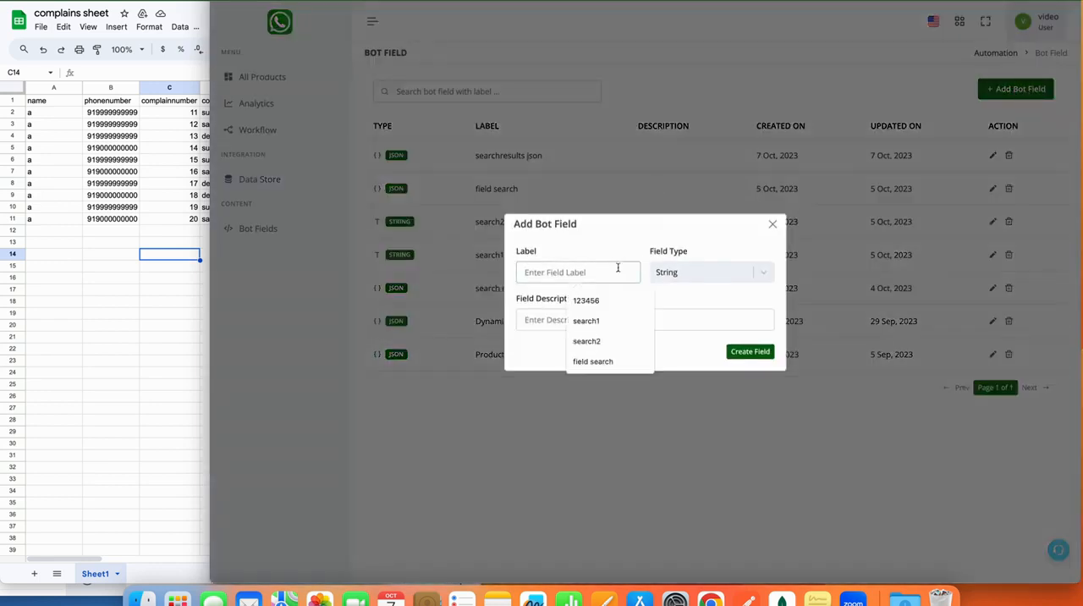
pyautogui.write('d')
pyautogui.press('BackSpace')
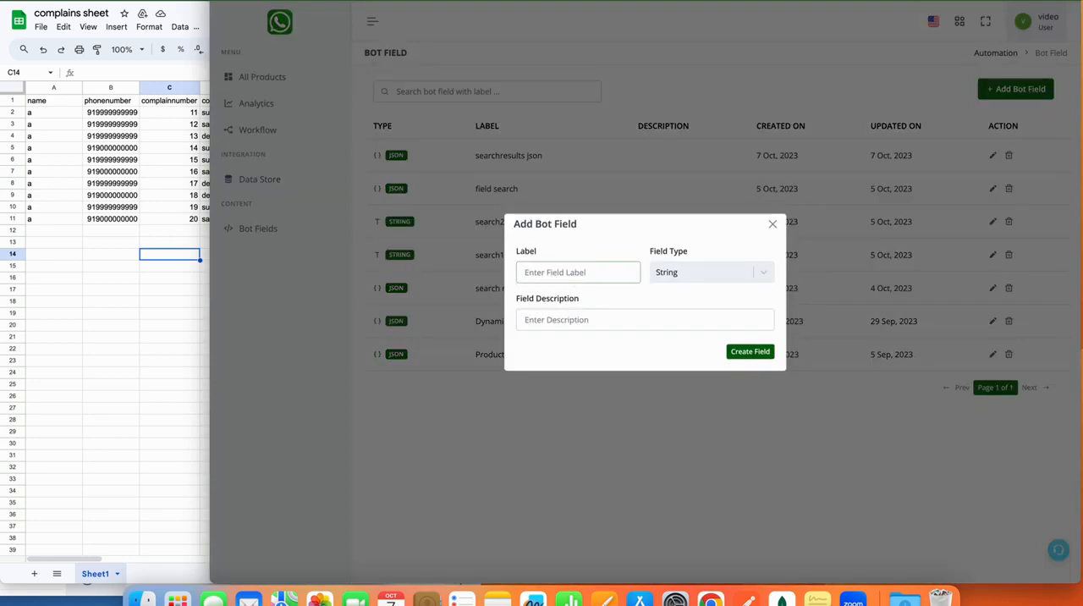
pyautogui.write('number')
pyautogui.click(757, 353)
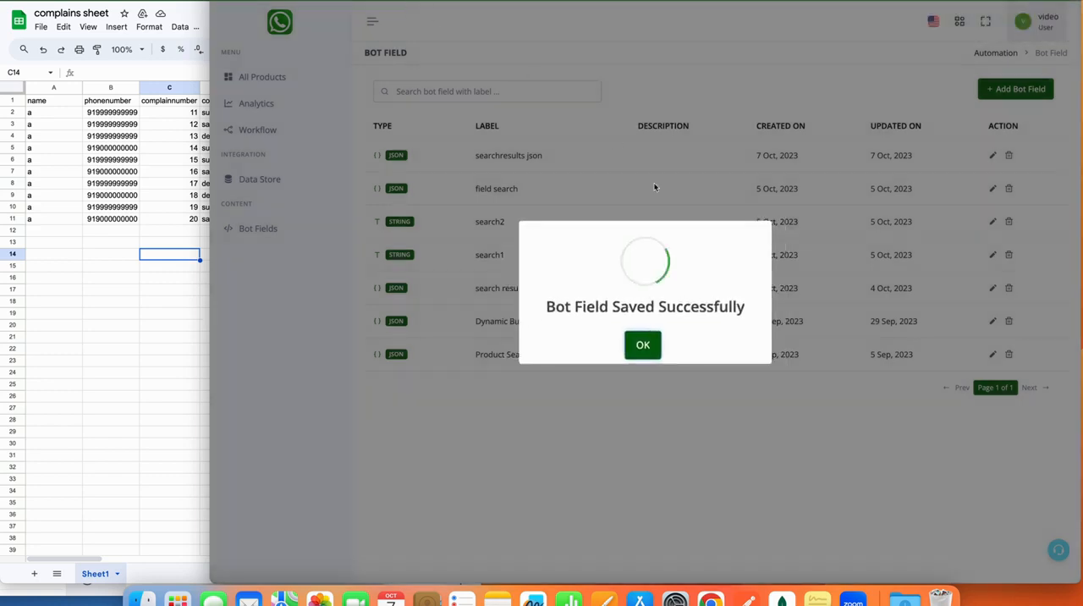
pyautogui.click(640, 339)
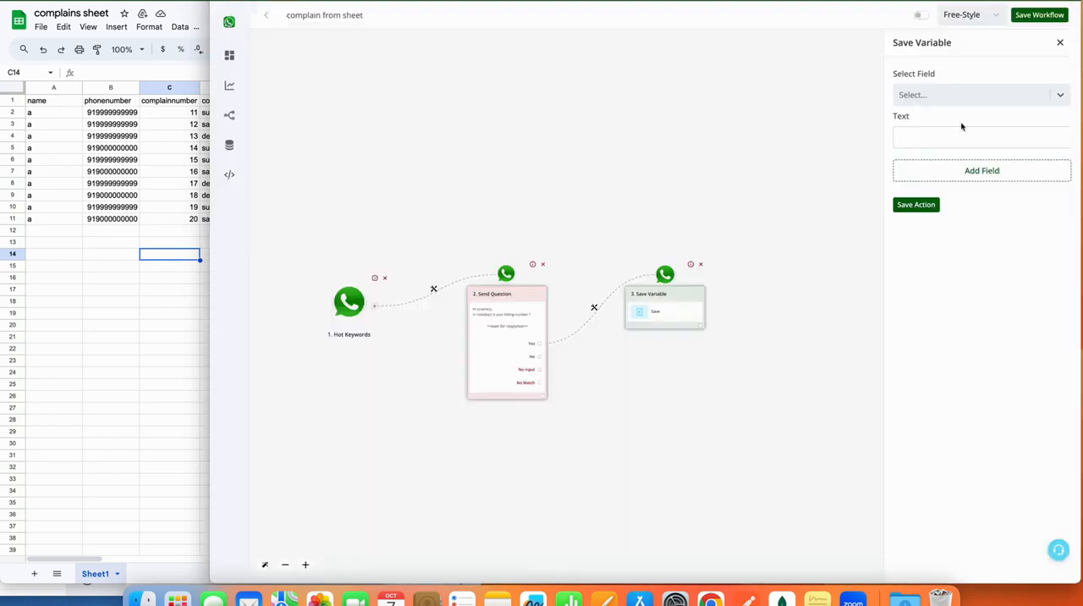
# Save the unfinished Save Variable action and the workflow, and reload the flow to refresh its selectable bot fields.
pyautogui.click(931, 209)
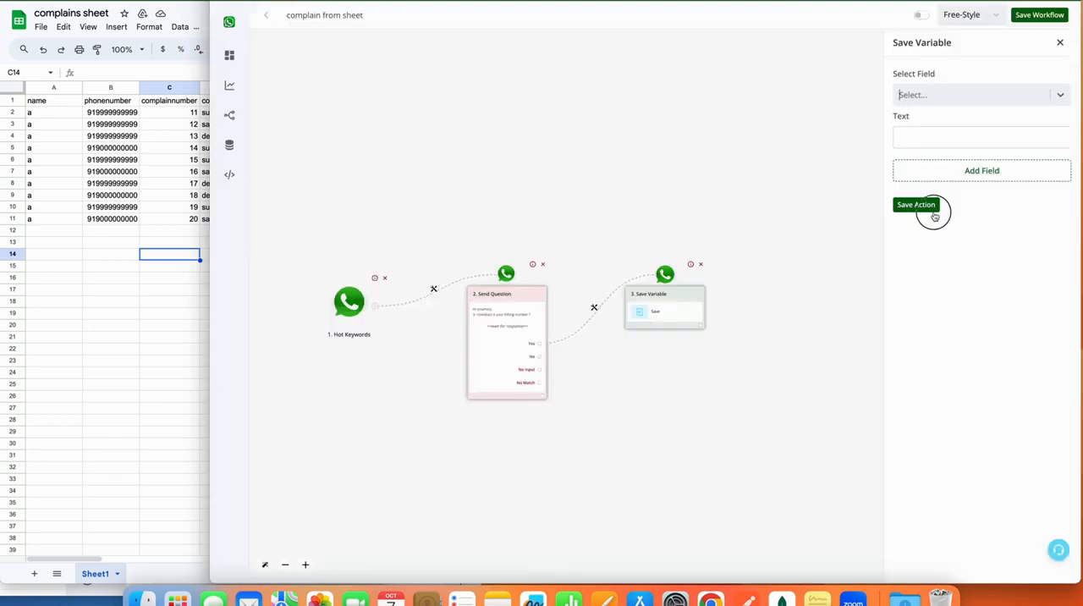
pyautogui.click(1039, 15)
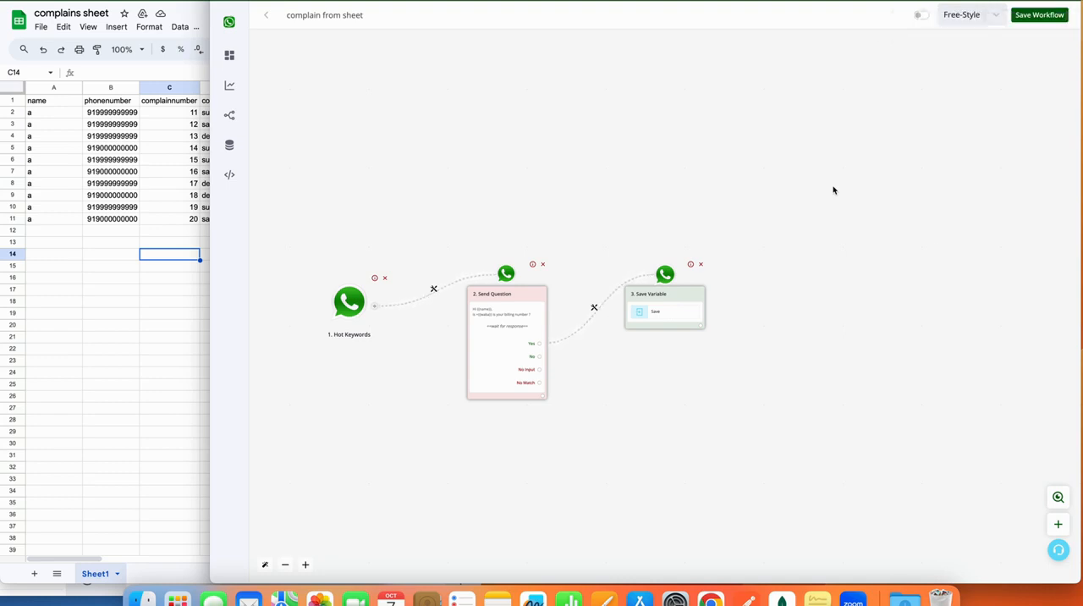
pyautogui.click(666, 314)
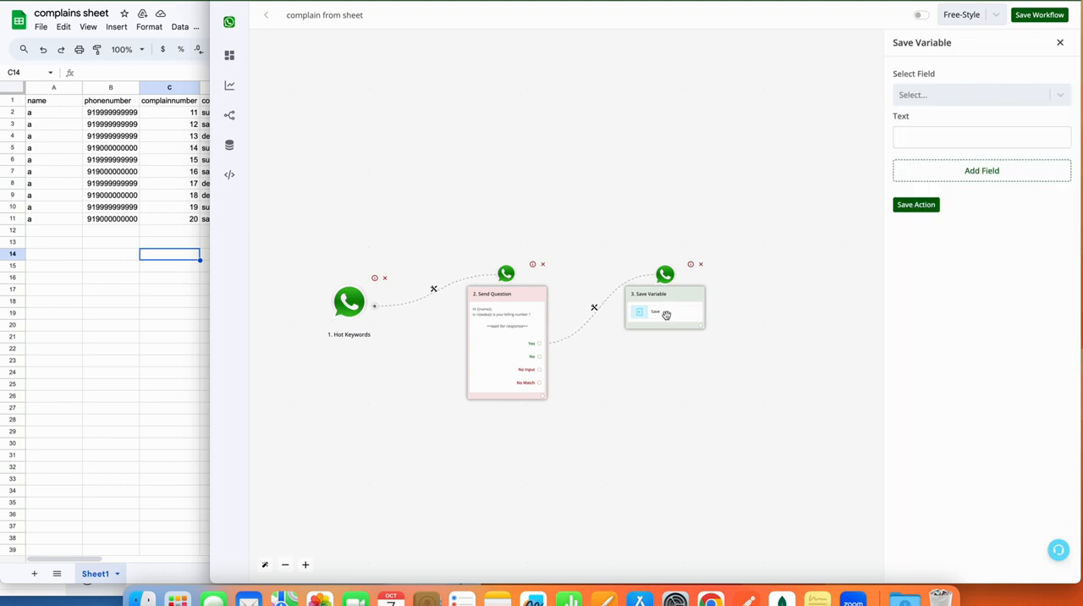
pyautogui.click(989, 99)
pyautogui.scroll(-3, 955, 230)
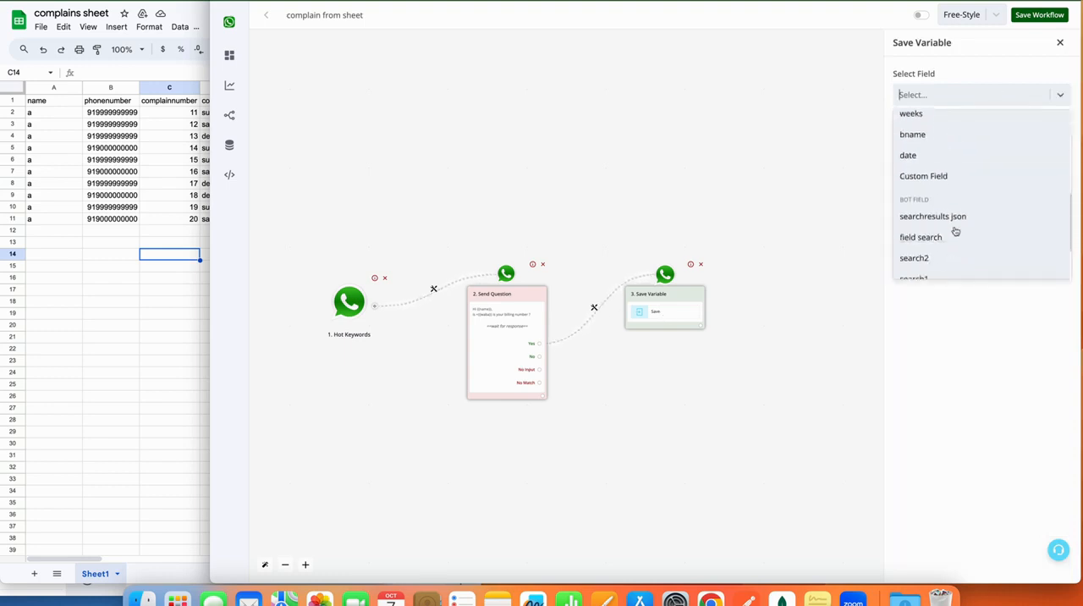
pyautogui.scroll(-3, 954, 230)
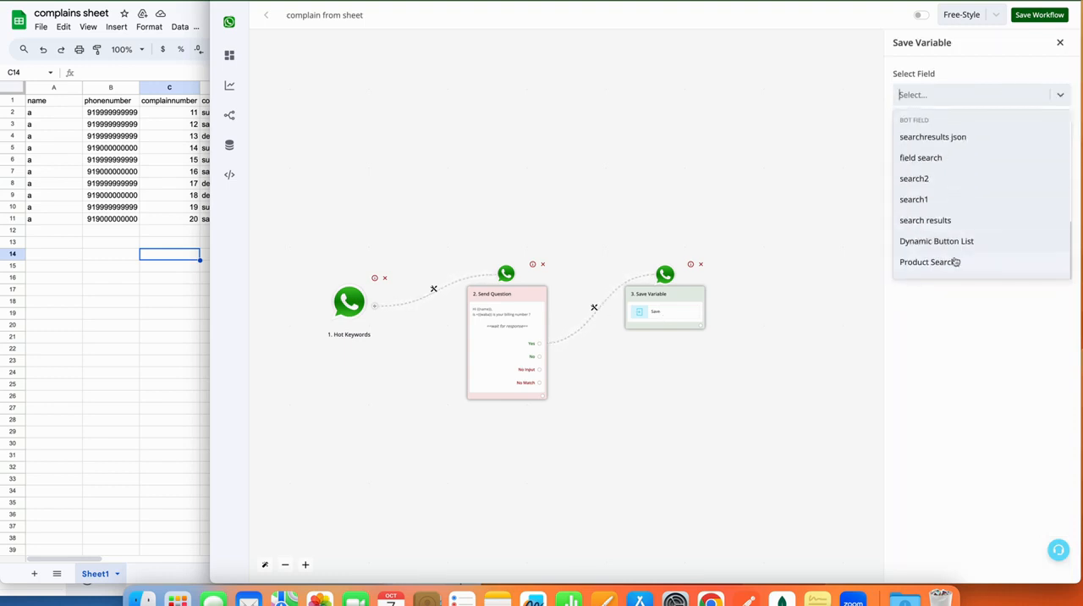
pyautogui.click(243, 25)
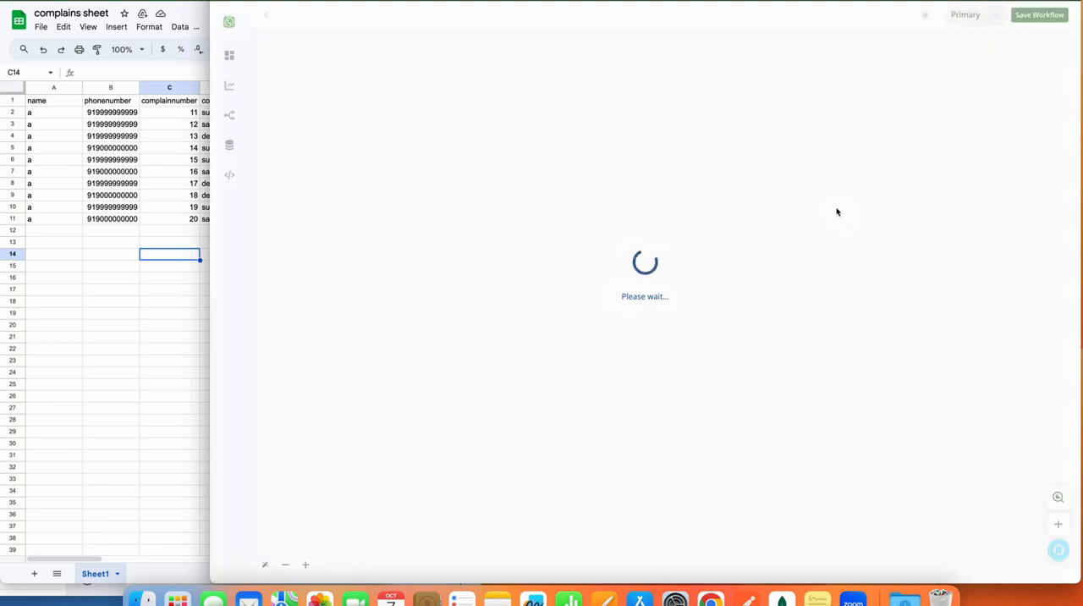
# Set the Yes branch's Save Variable action to store {{waba}} in the number bot field and save the action.
pyautogui.click(945, 243)
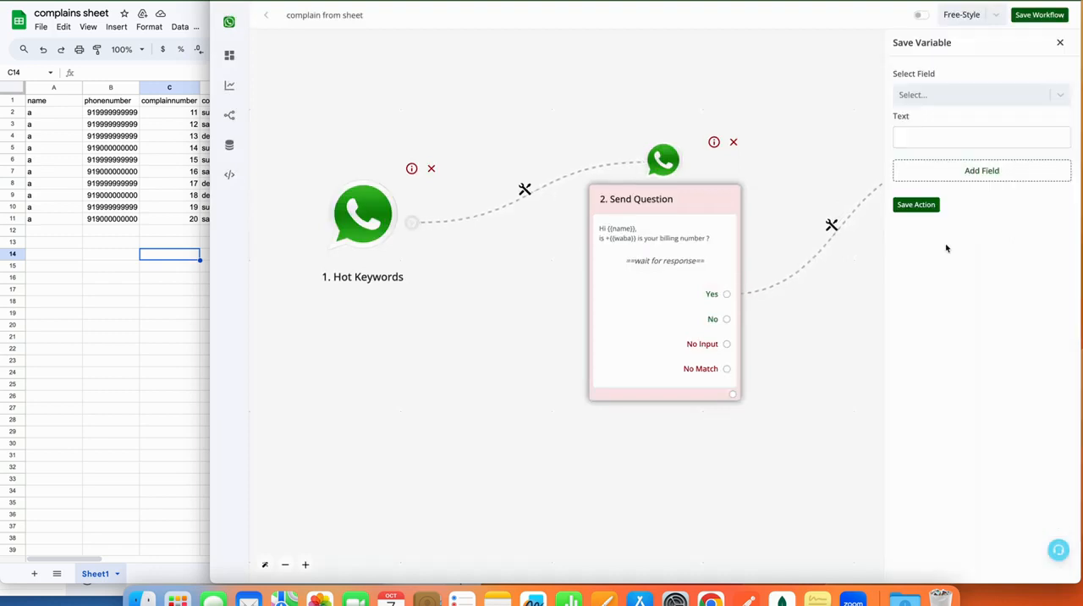
pyautogui.click(933, 91)
pyautogui.scroll(-5, 945, 244)
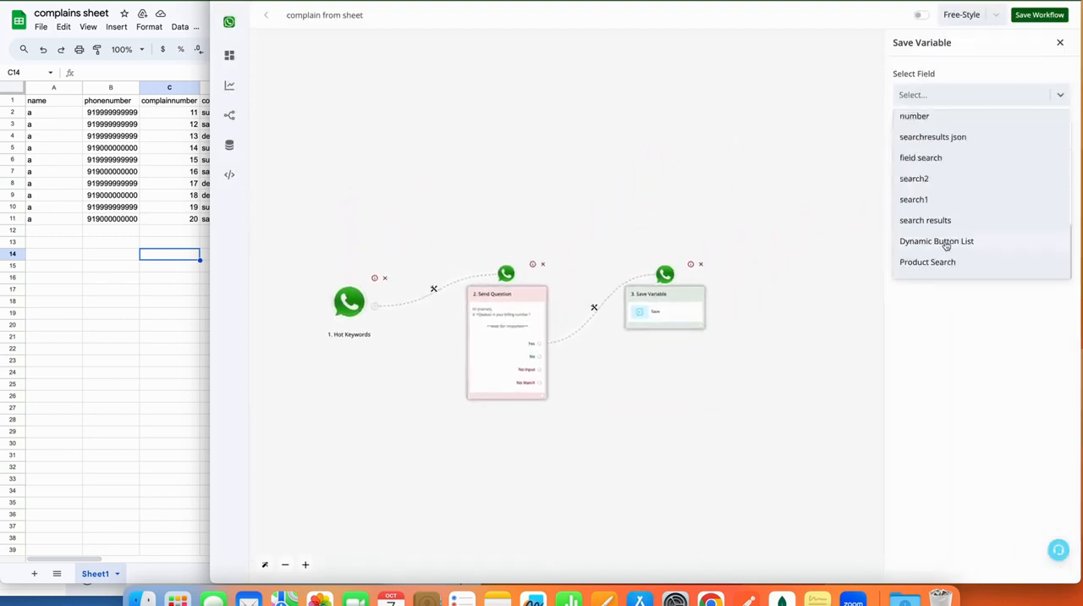
pyautogui.scroll(2, 937, 157)
pyautogui.click(938, 157)
pyautogui.click(943, 133)
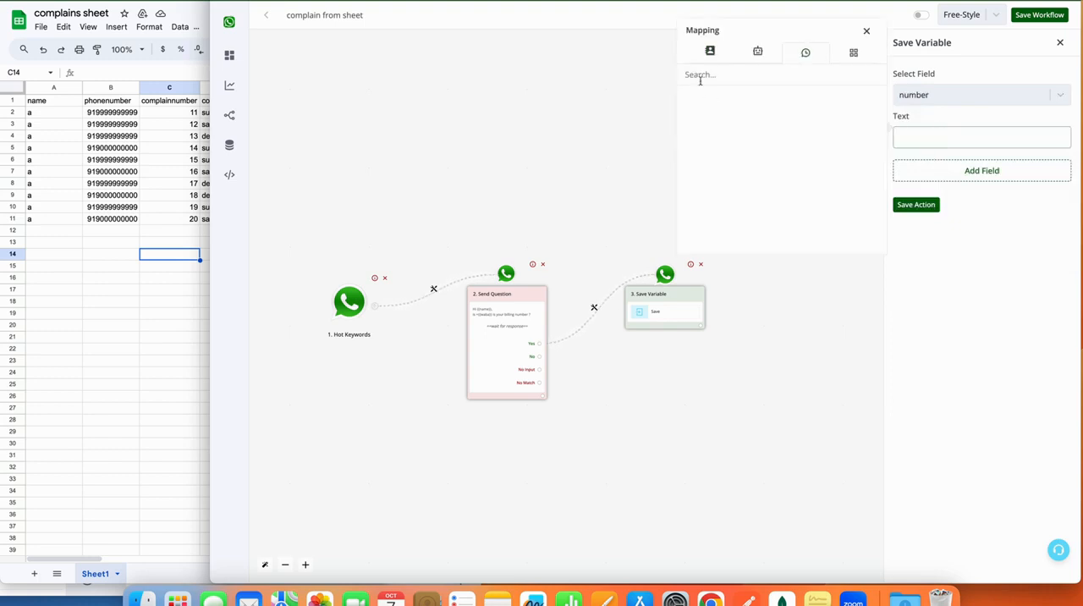
pyautogui.click(706, 54)
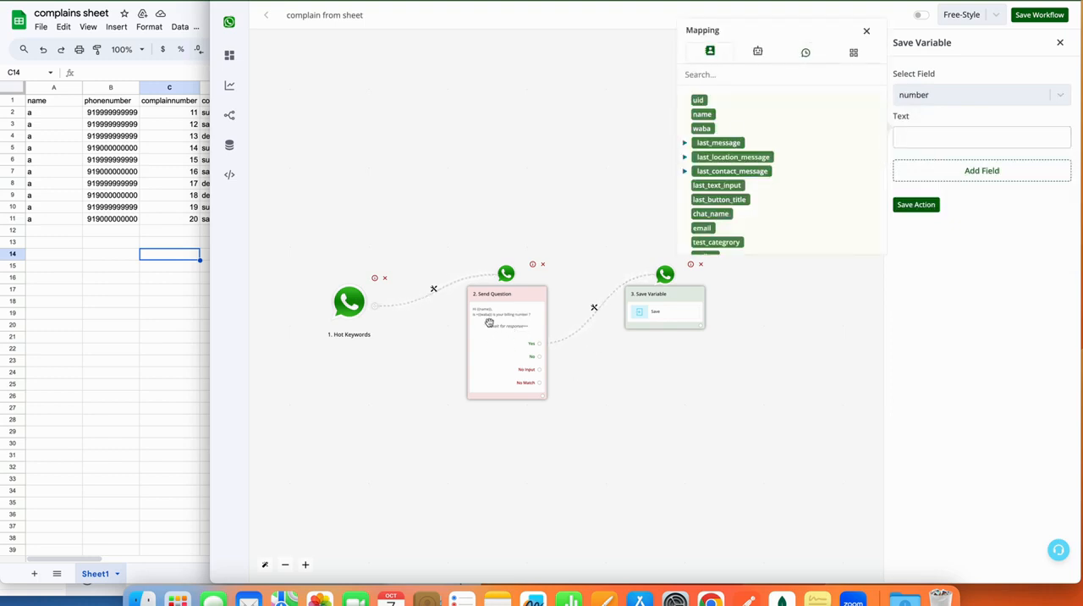
pyautogui.click(702, 128)
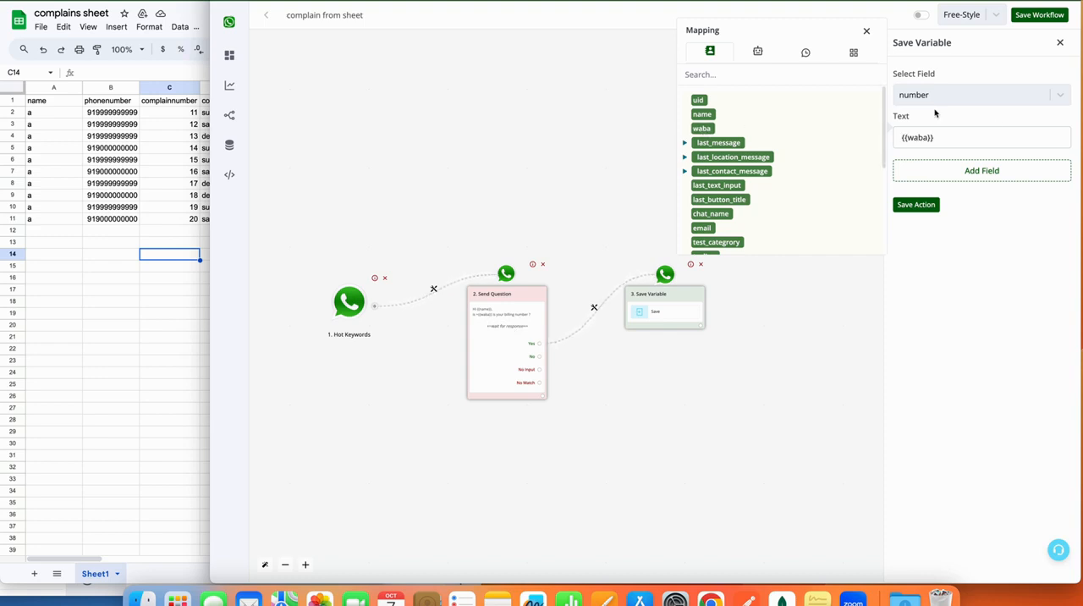
pyautogui.click(917, 205)
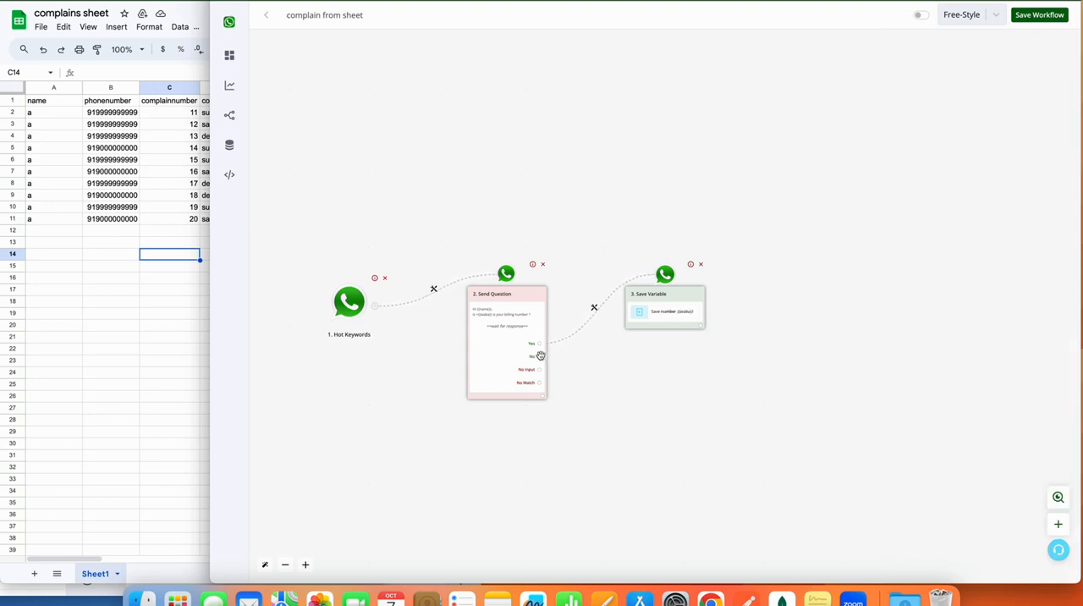
# Connect a text question to the No answer with the message "Kindly enter your billing number" and save it.
pyautogui.moveTo(637, 302); pyautogui.dragTo(649, 409)
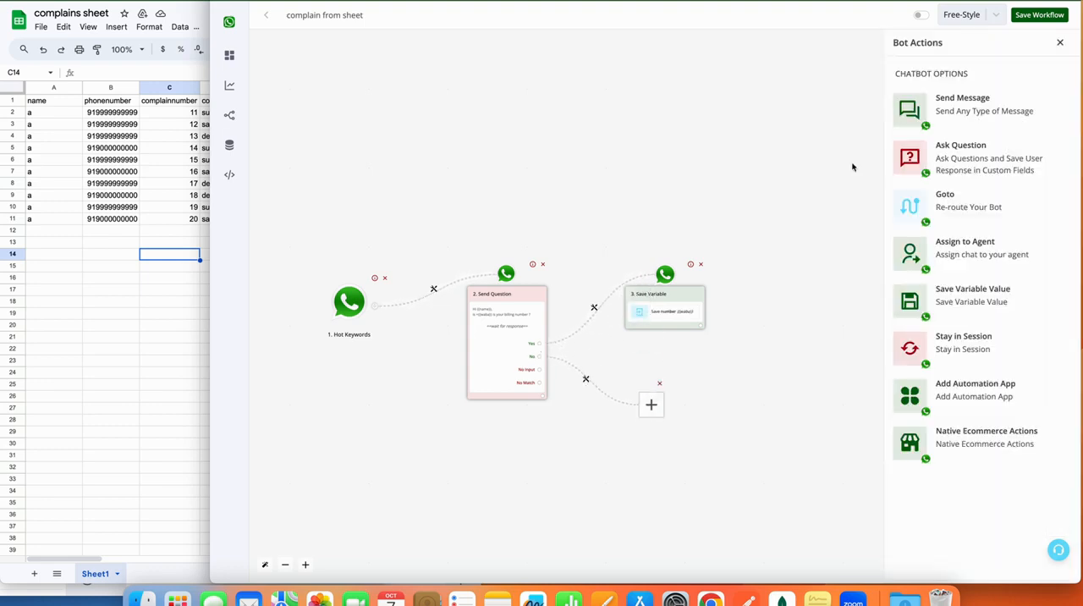
pyautogui.click(975, 140)
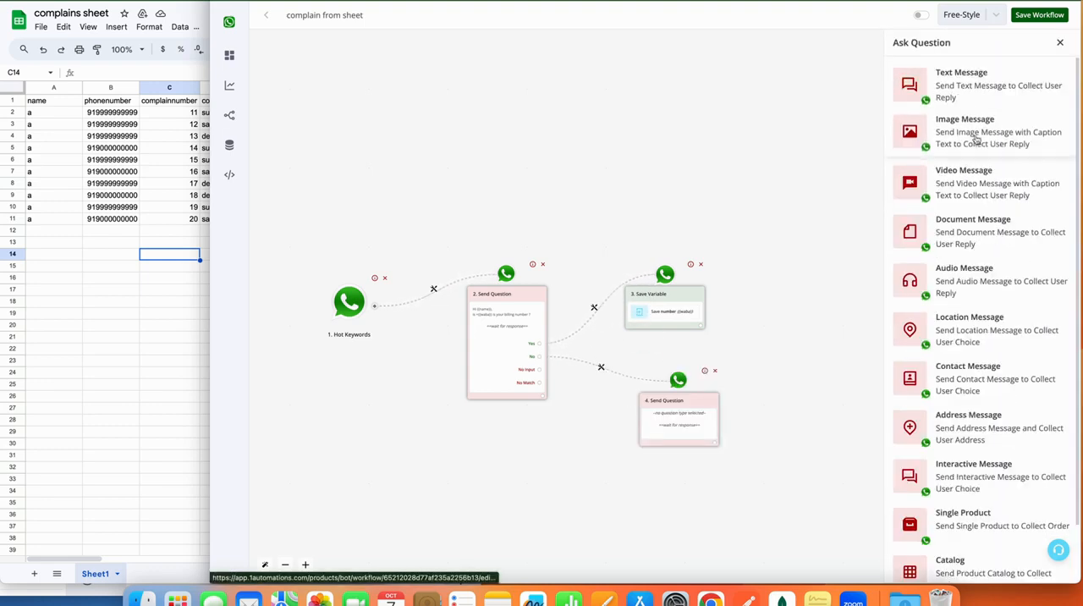
pyautogui.click(964, 95)
pyautogui.click(950, 138)
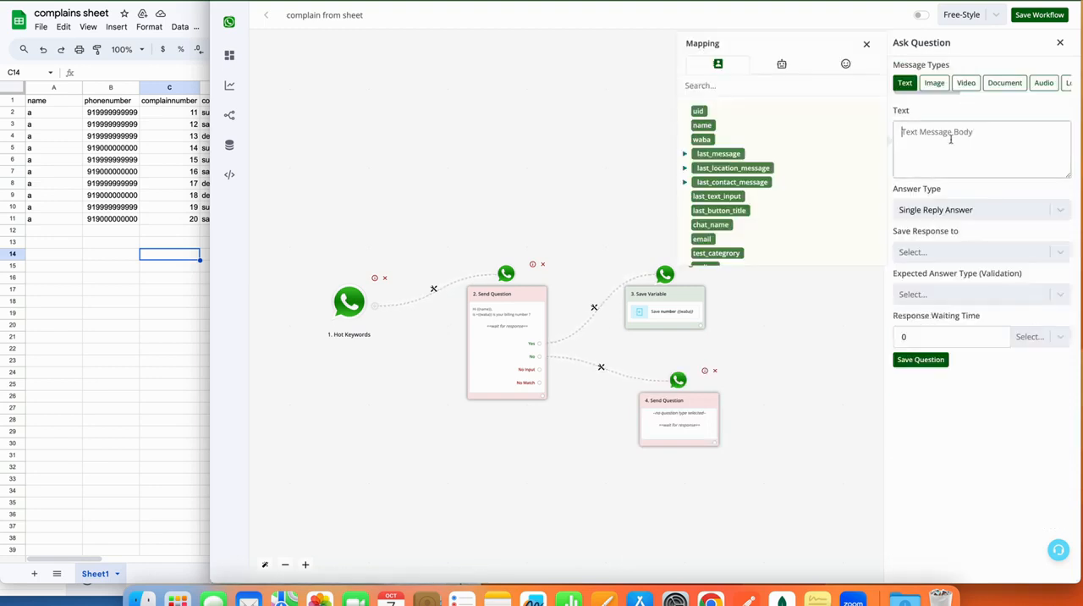
pyautogui.write('Kindly enter')
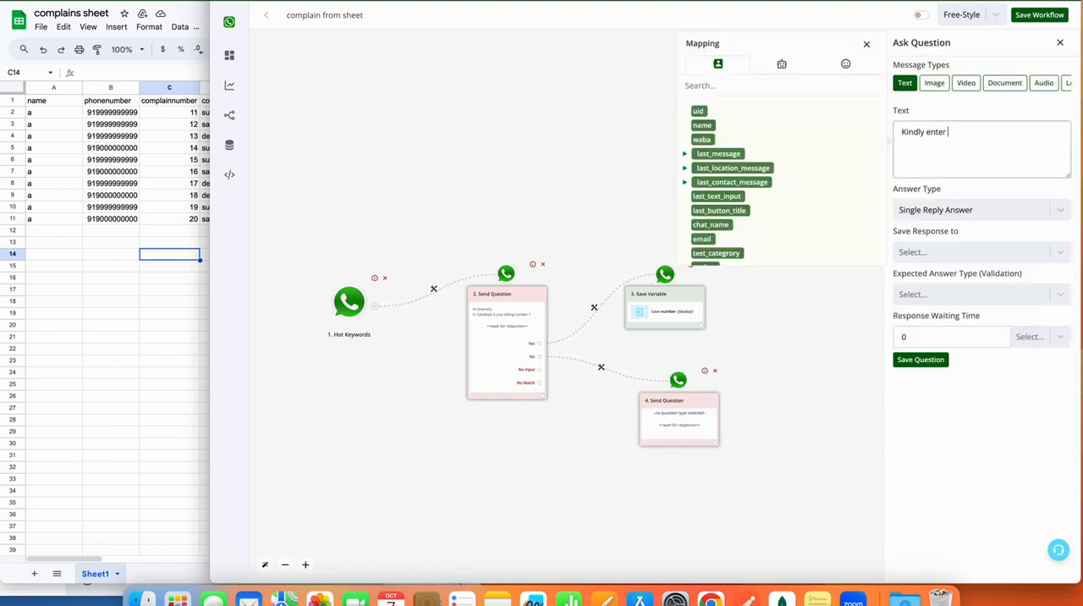
pyautogui.write(' your billing number')
pyautogui.click(921, 359)
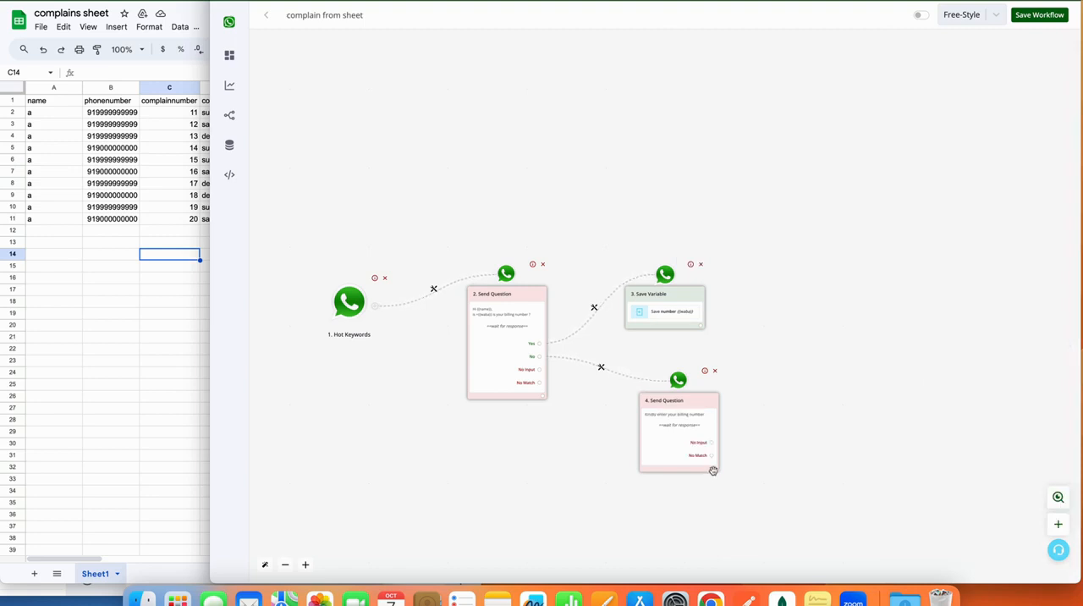
# Connect a Save Variable Value action after the "Kindly enter your billing number" question and select the number bot field.
pyautogui.click(713, 471)
pyautogui.click(639, 297)
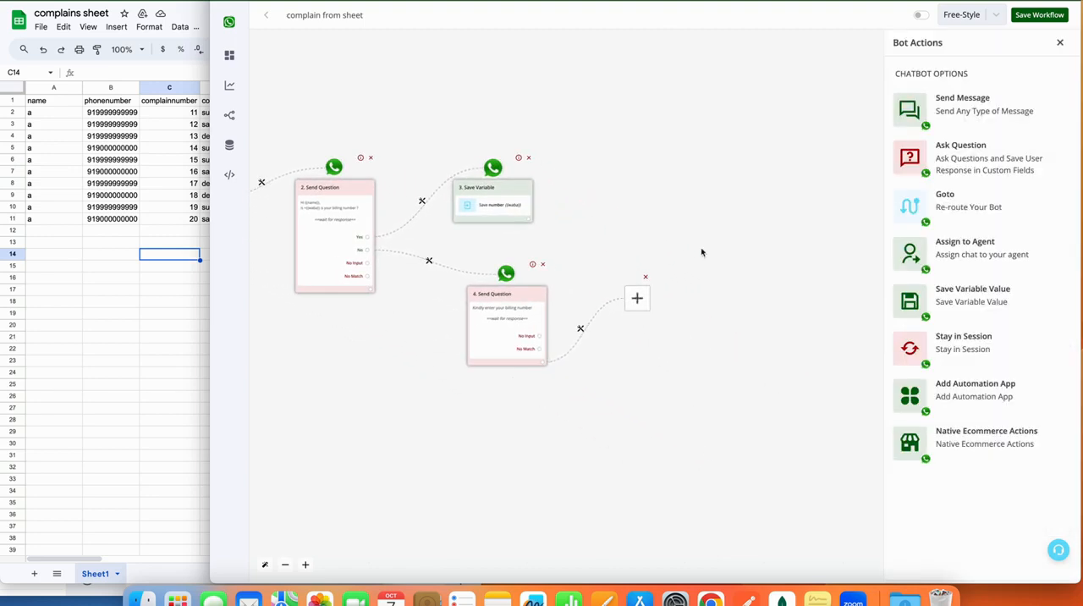
pyautogui.click(969, 292)
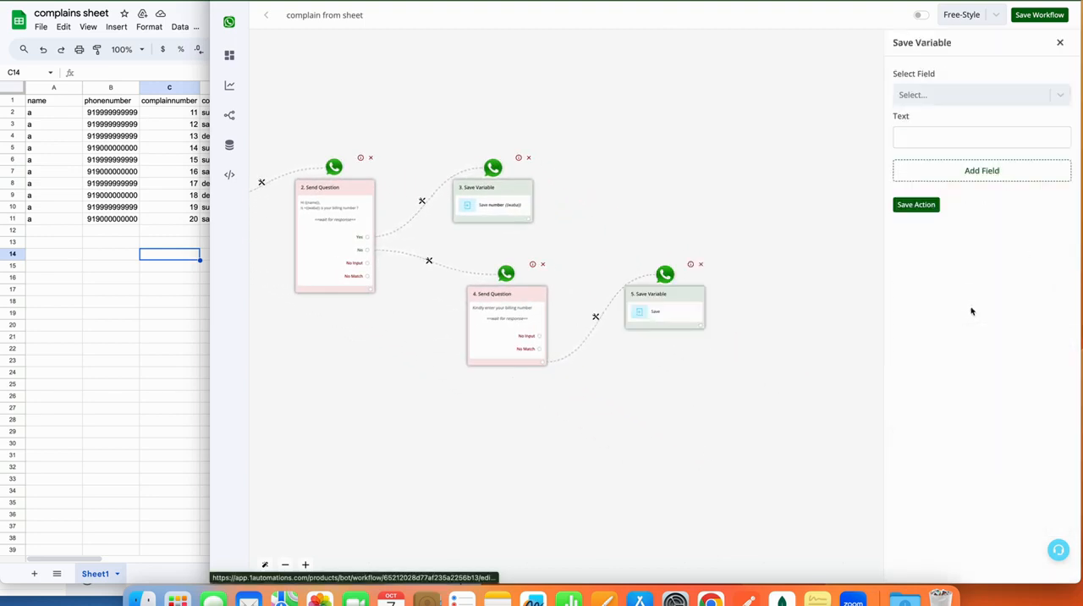
pyautogui.click(992, 95)
pyautogui.scroll(-2, 953, 212)
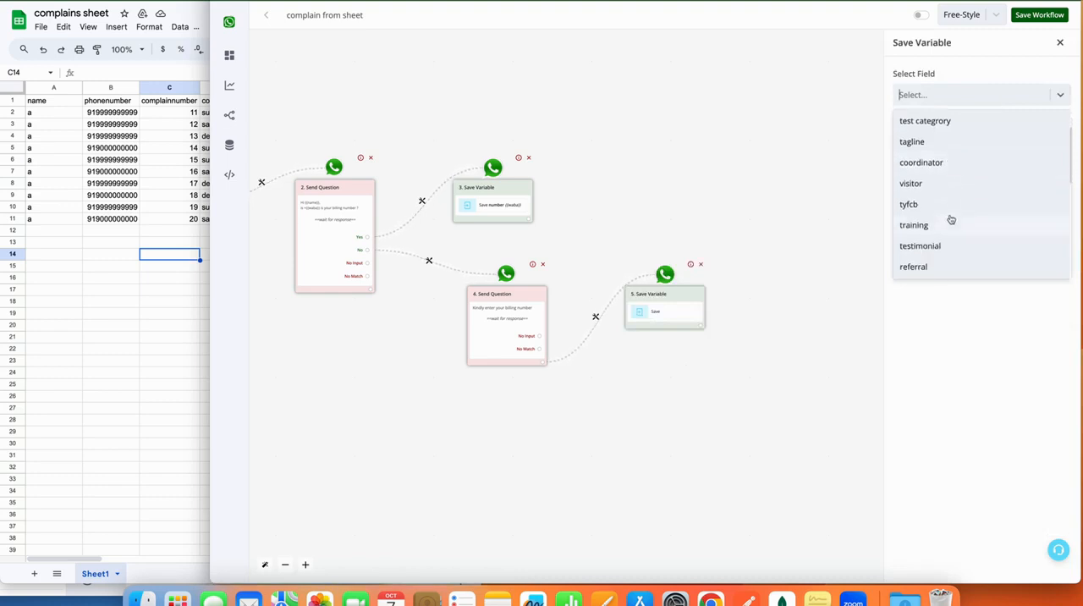
pyautogui.scroll(-4, 951, 222)
pyautogui.click(949, 242)
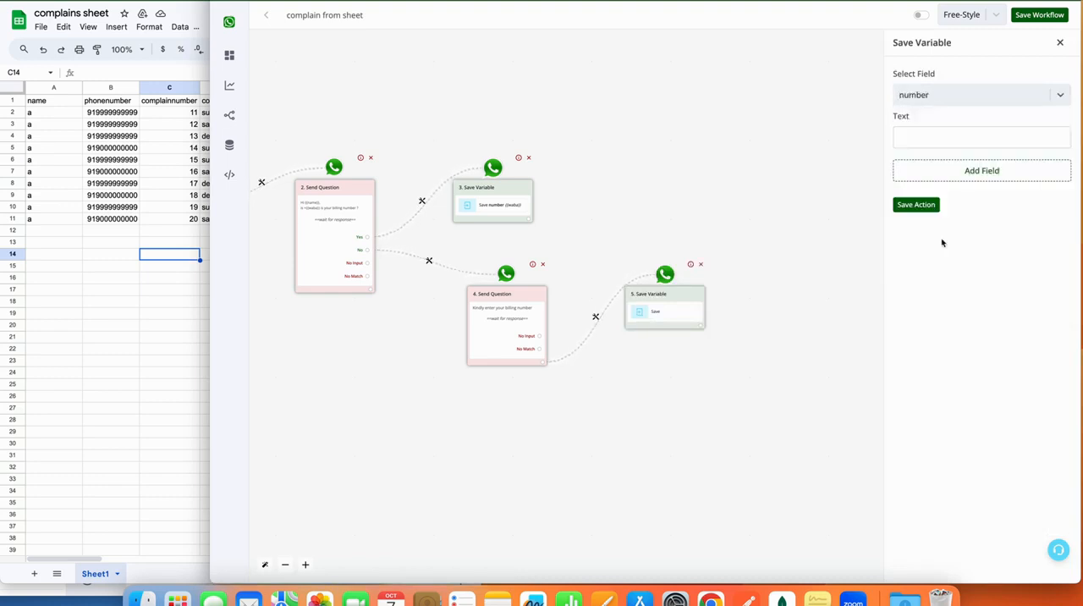
# Map {{last_text_input}} as the value stored in the number field and save the action.
pyautogui.click(940, 138)
pyautogui.click(723, 54)
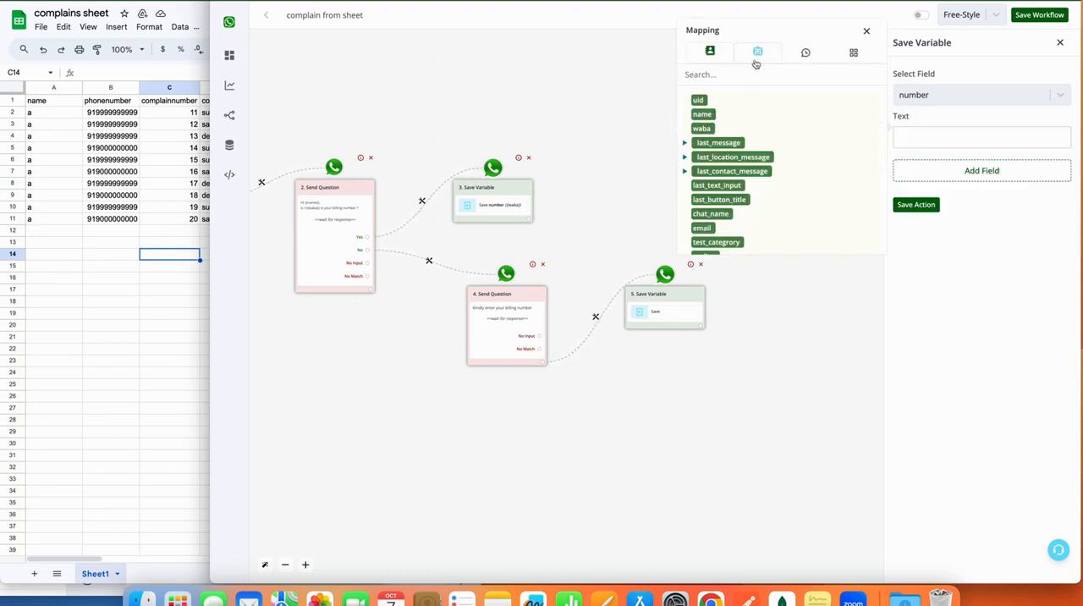
pyautogui.scroll(-2, 732, 146)
pyautogui.click(710, 165)
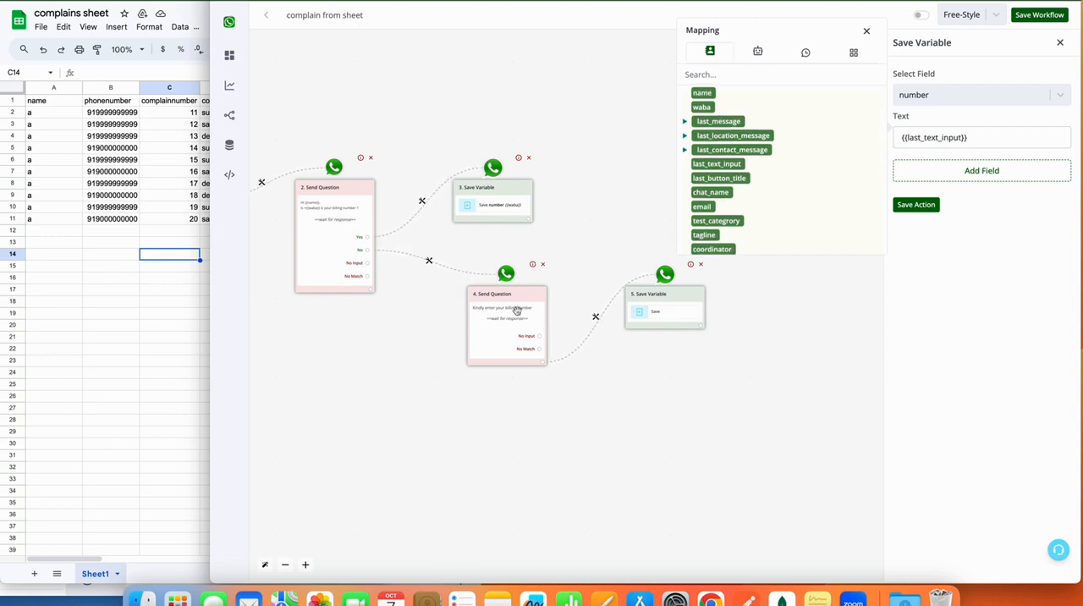
pyautogui.click(925, 205)
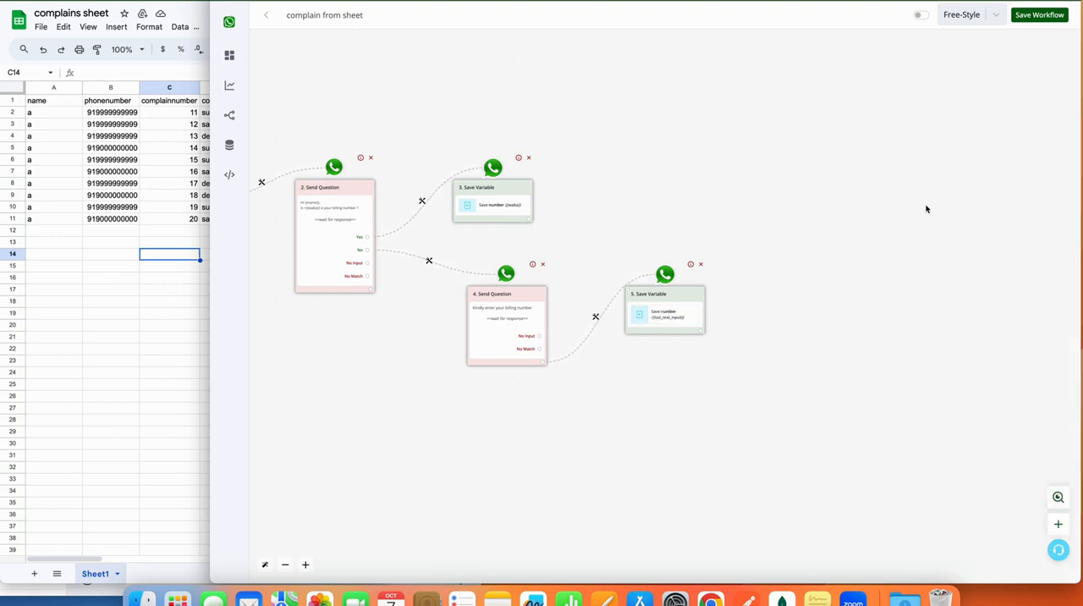
# Connect a Google Sheet Lookup Spreadsheet Rows action after the Save Variable block that stores {{last_text_input}}.
pyautogui.click(701, 331)
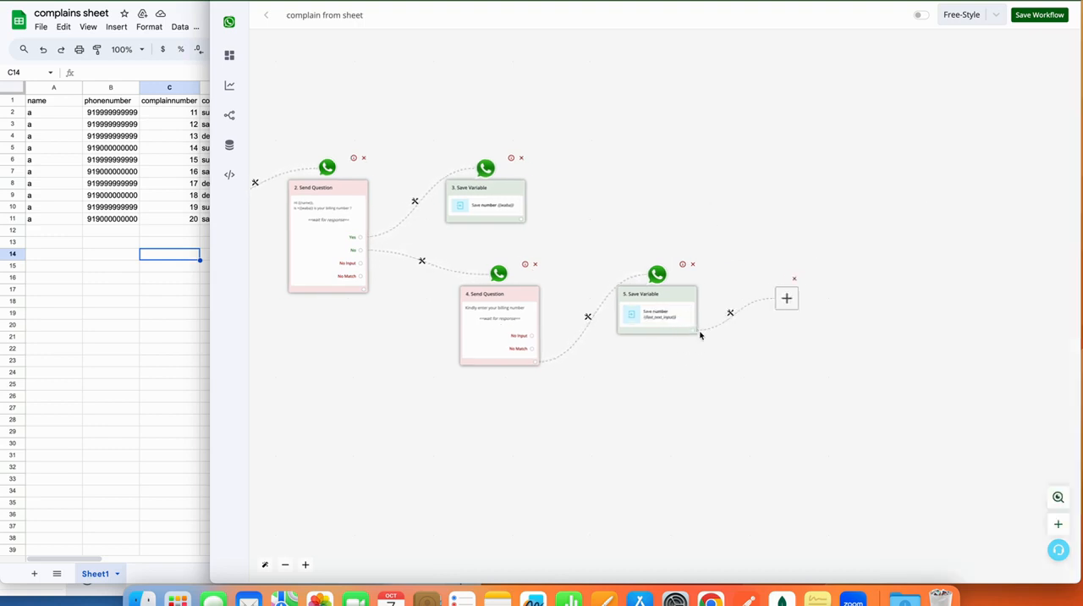
pyautogui.click(638, 298)
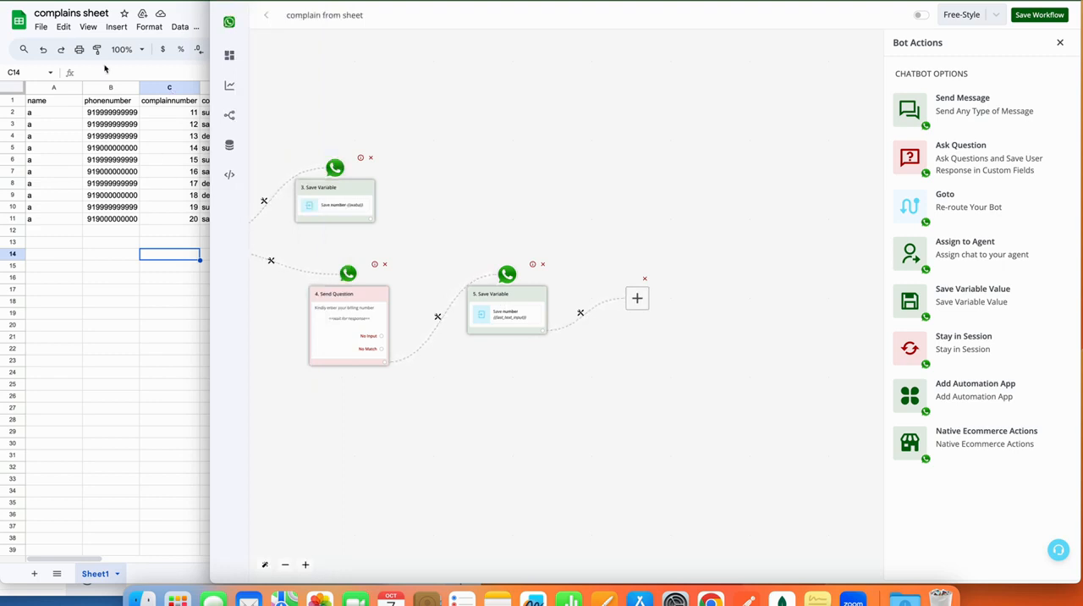
pyautogui.click(984, 388)
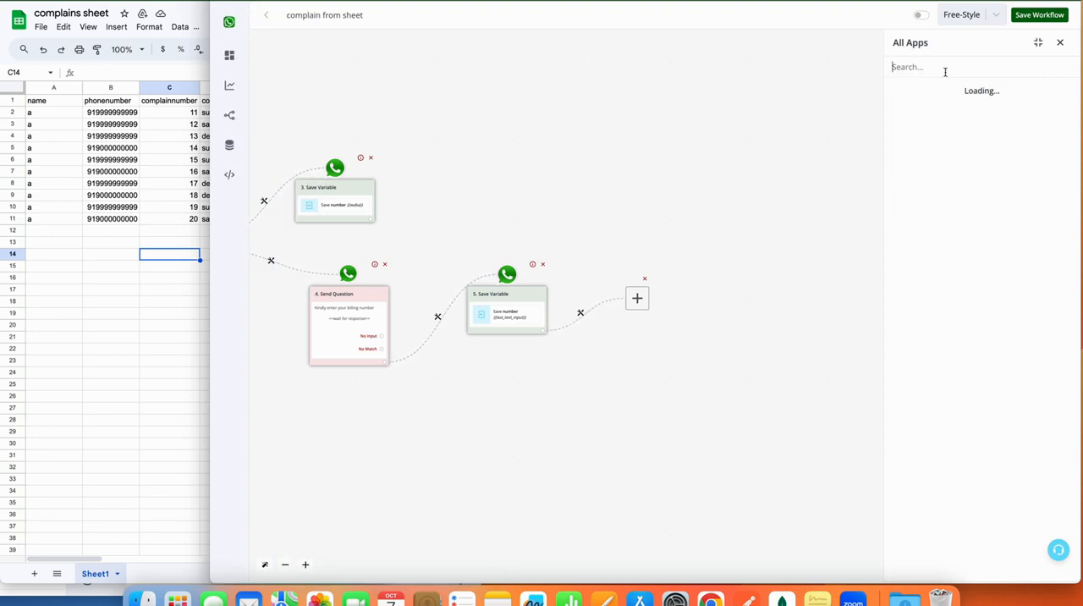
pyautogui.write('sh')
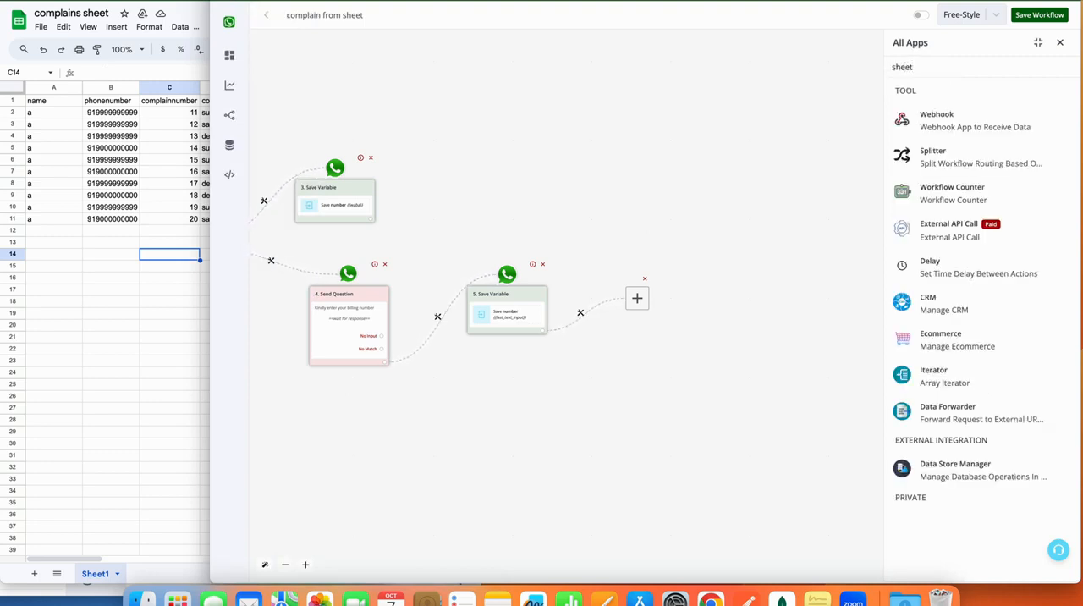
pyautogui.write('eet')
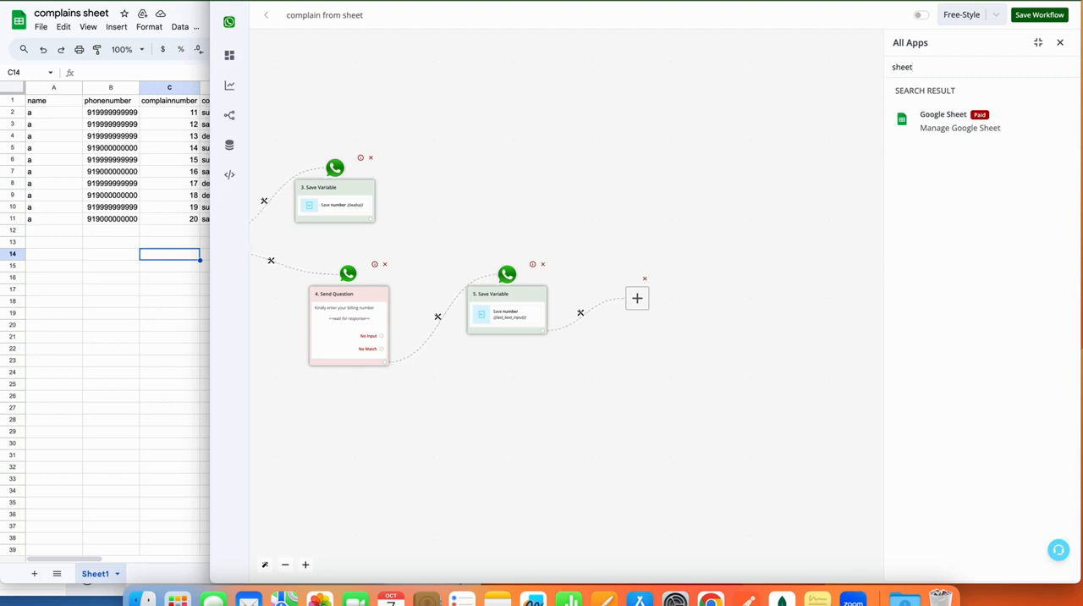
pyautogui.click(993, 116)
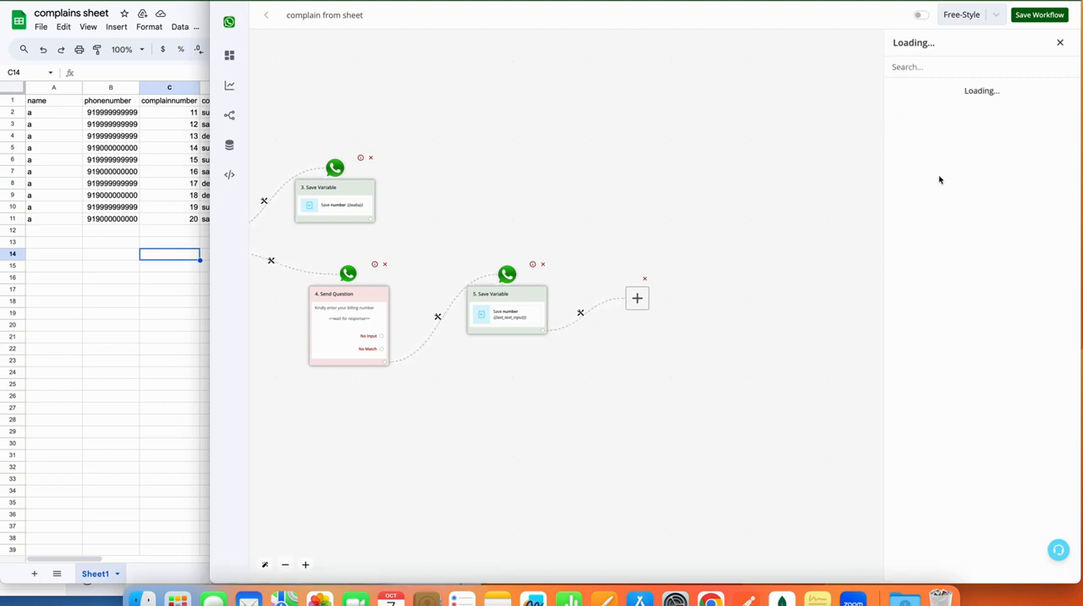
pyautogui.click(963, 249)
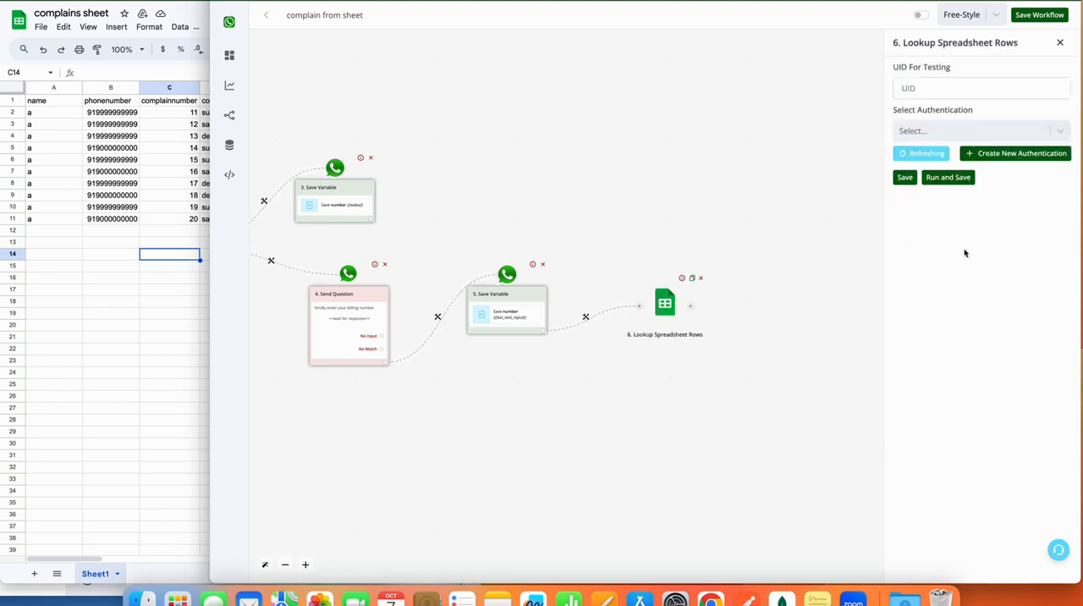
# Choose the wainbox authentication for the Lookup Spreadsheet Rows action.
pyautogui.click(935, 131)
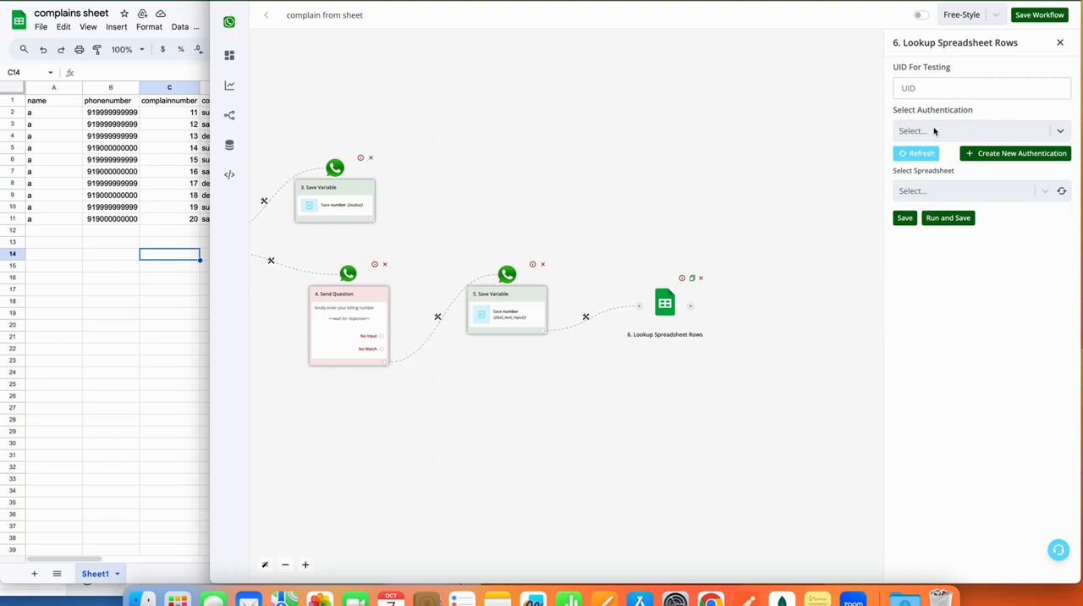
pyautogui.click(992, 139)
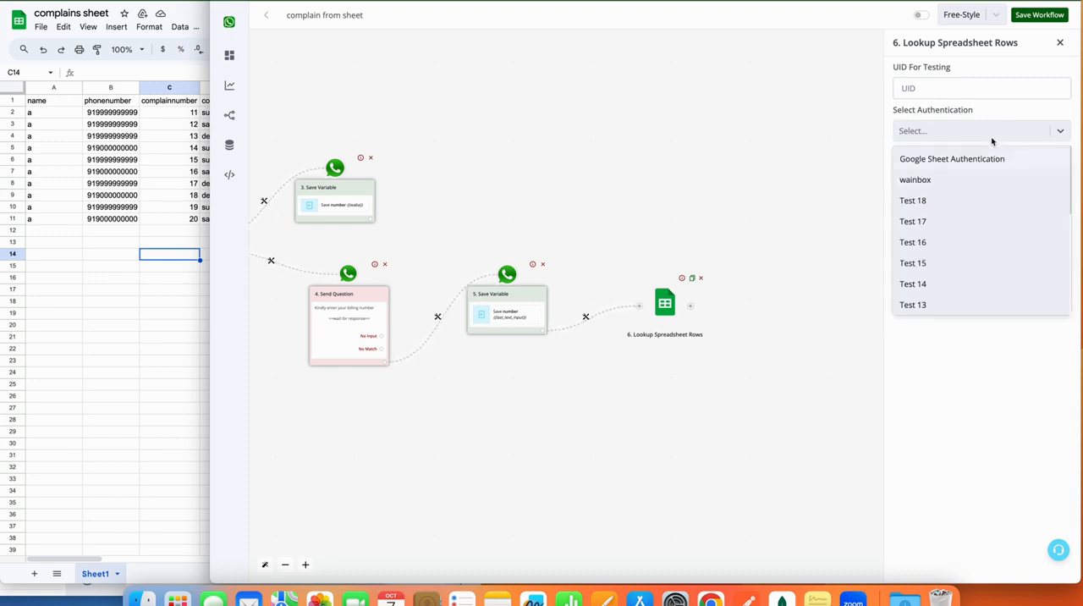
pyautogui.click(954, 186)
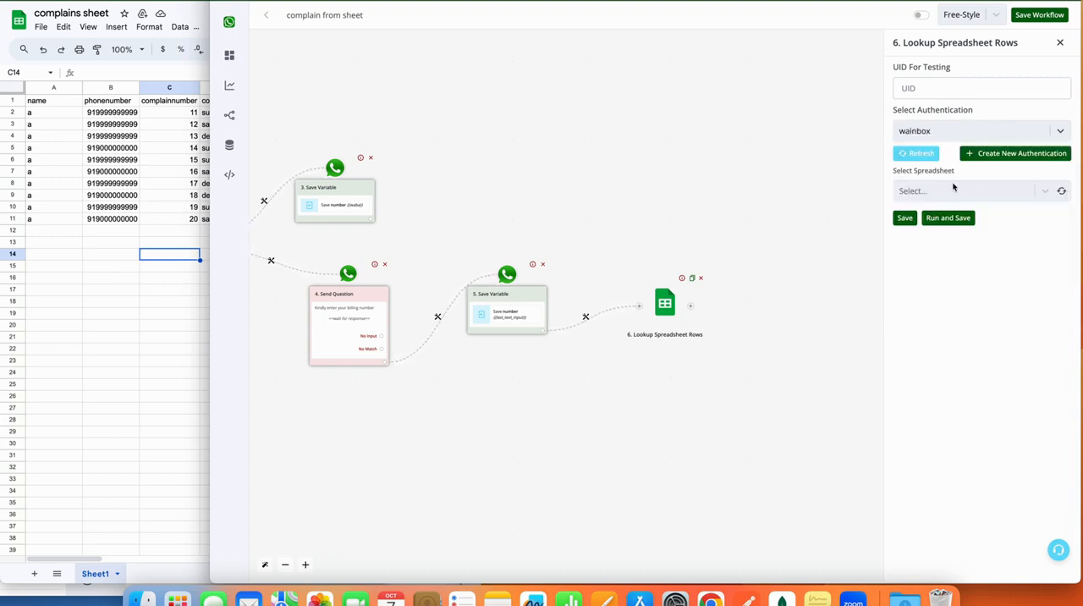
# Refresh the available options and set the lookup to the "complains sheet" spreadsheet and its Sheet1.
pyautogui.click(1063, 192)
pyautogui.click(1027, 193)
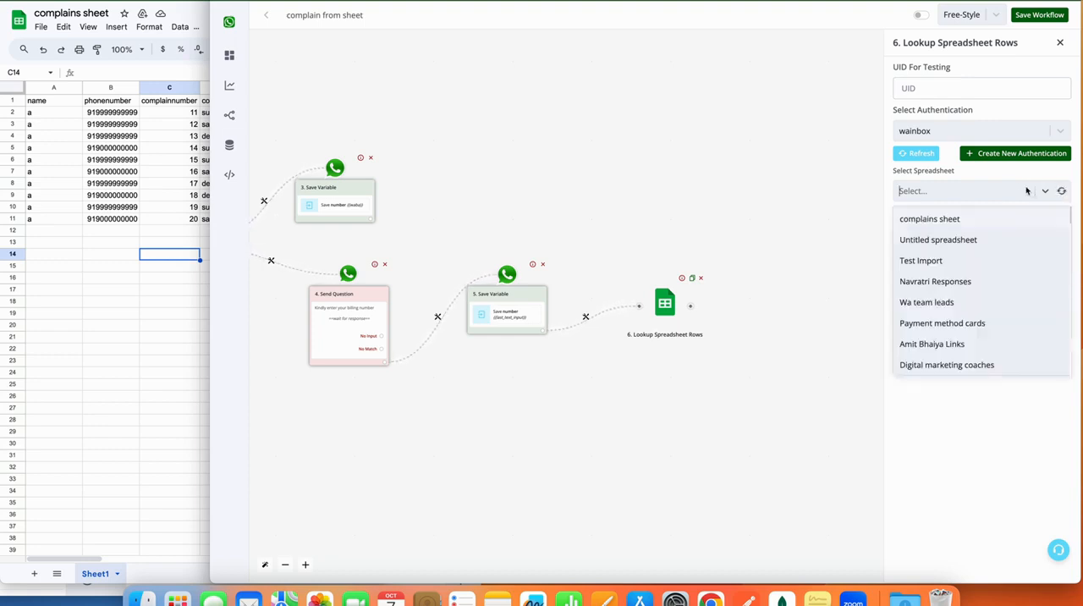
pyautogui.click(991, 223)
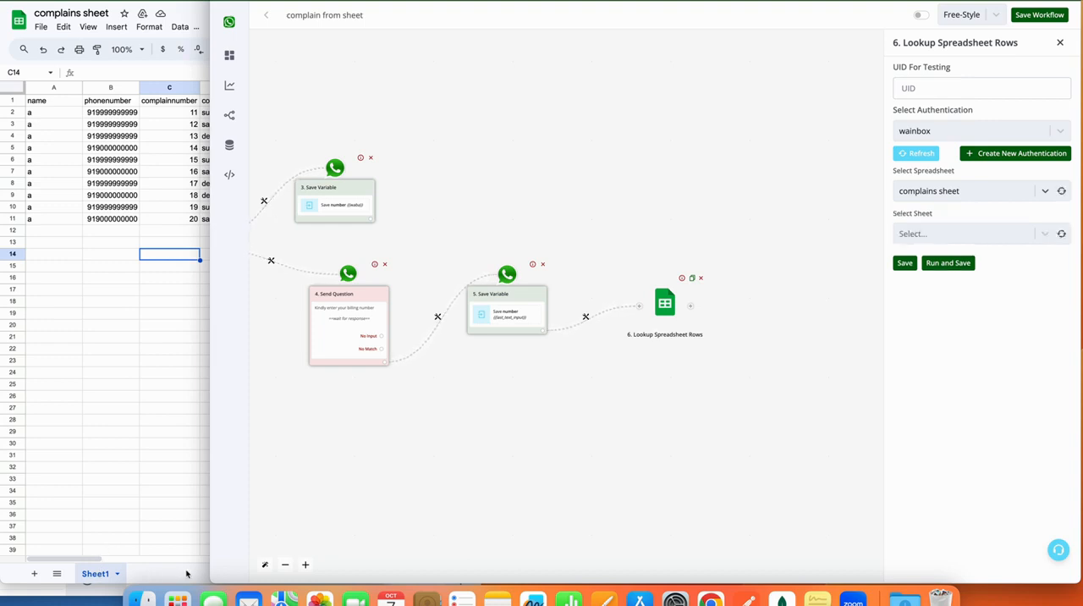
pyautogui.click(1063, 234)
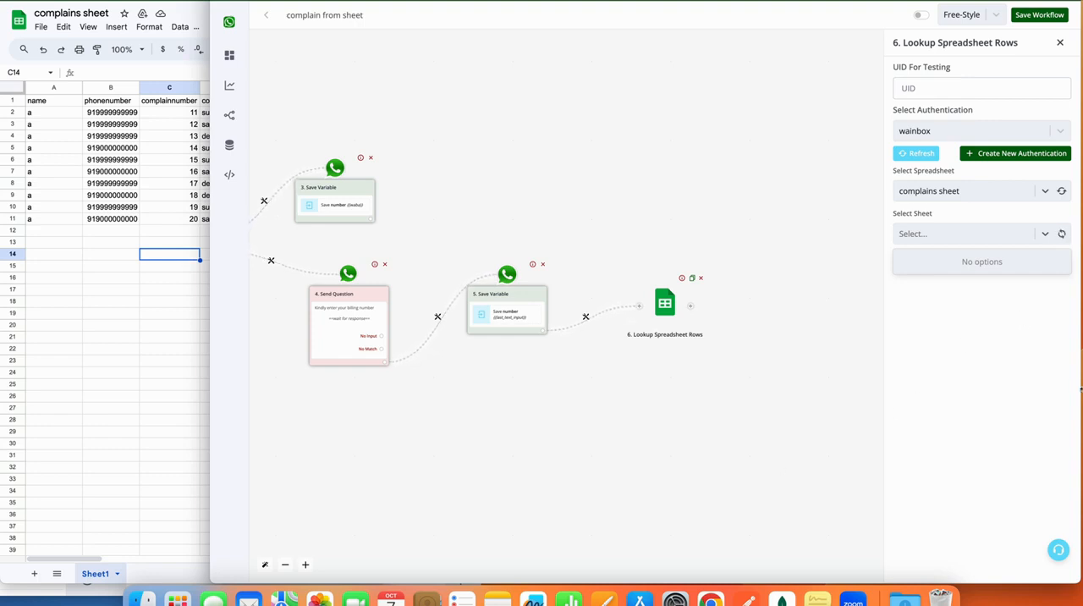
pyautogui.click(1043, 235)
pyautogui.click(1043, 235)
pyautogui.click(1019, 261)
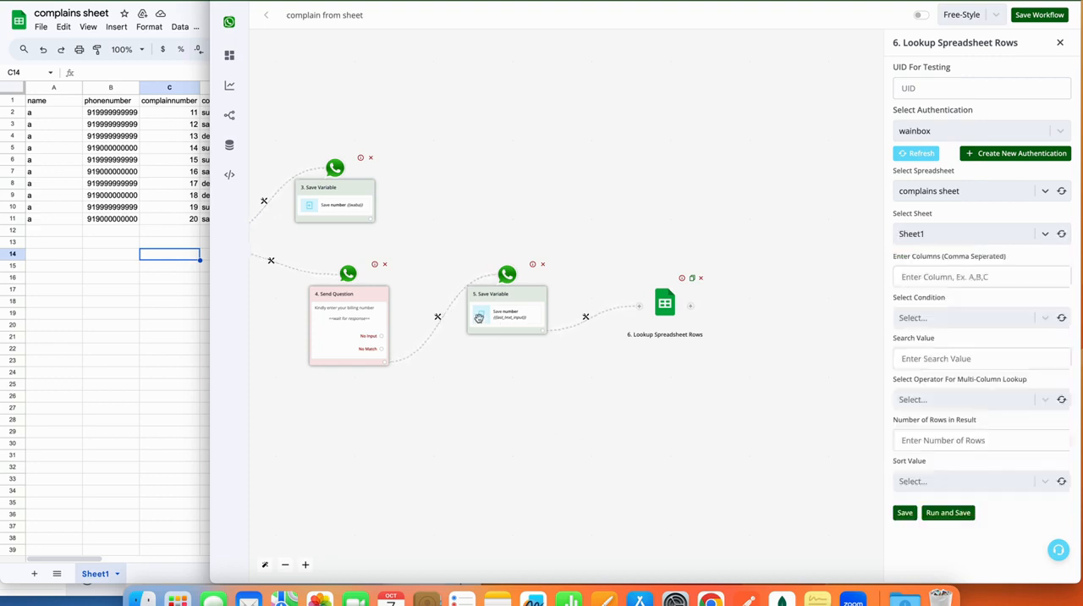
# Set the lookup to search column B with the condition Equal to (Number).
pyautogui.click(933, 276)
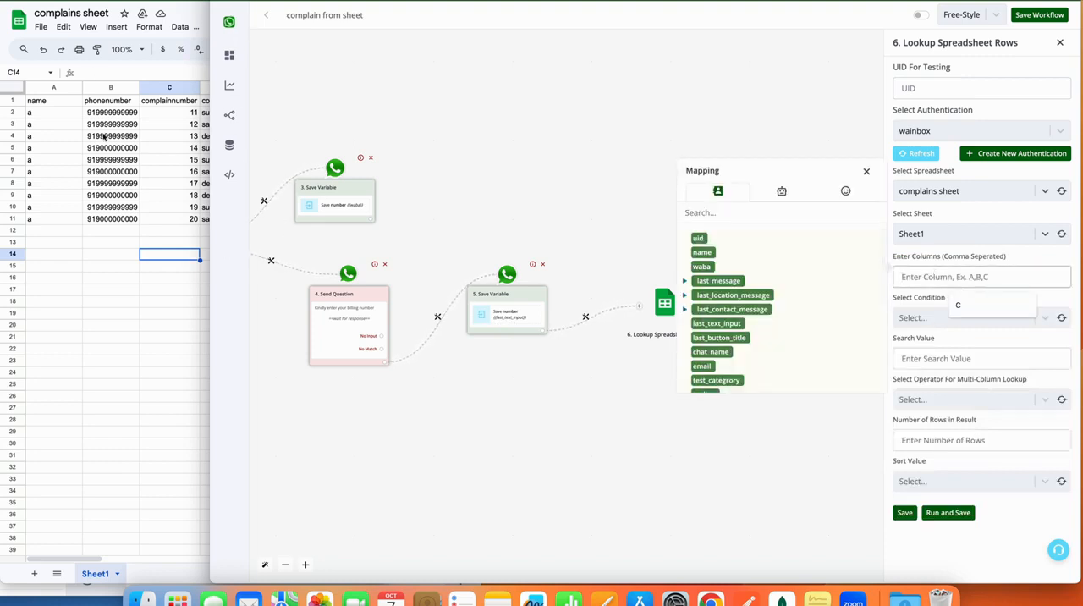
pyautogui.write('B')
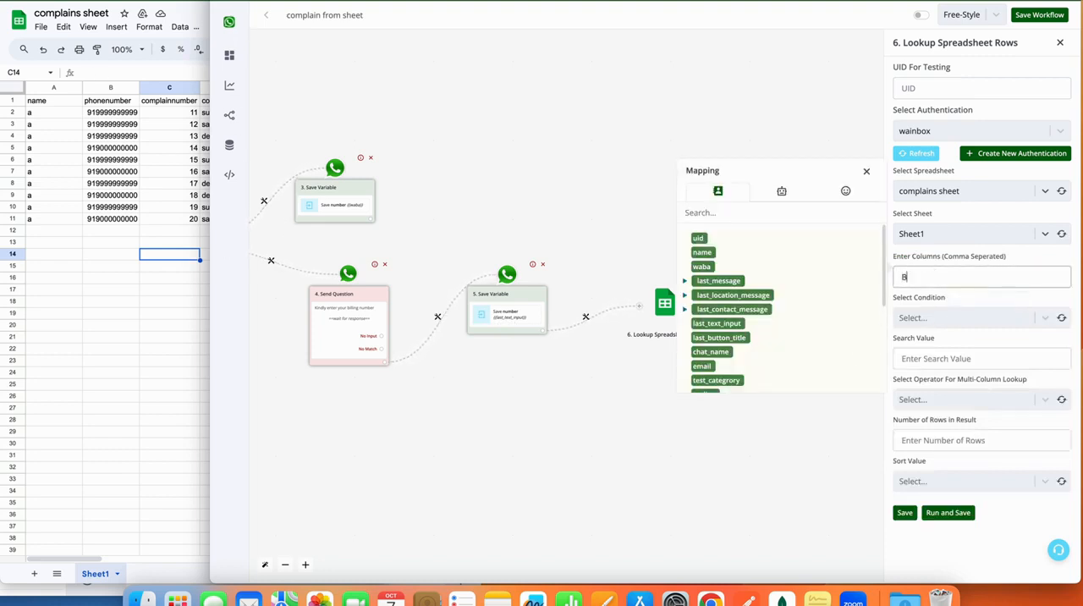
pyautogui.click(924, 317)
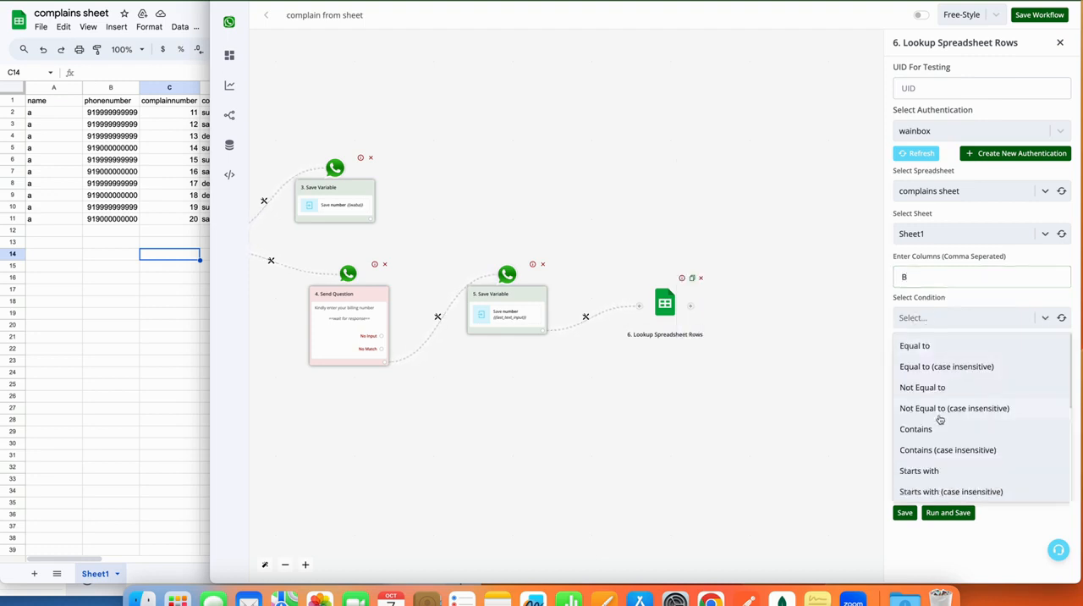
pyautogui.scroll(-1, 938, 418)
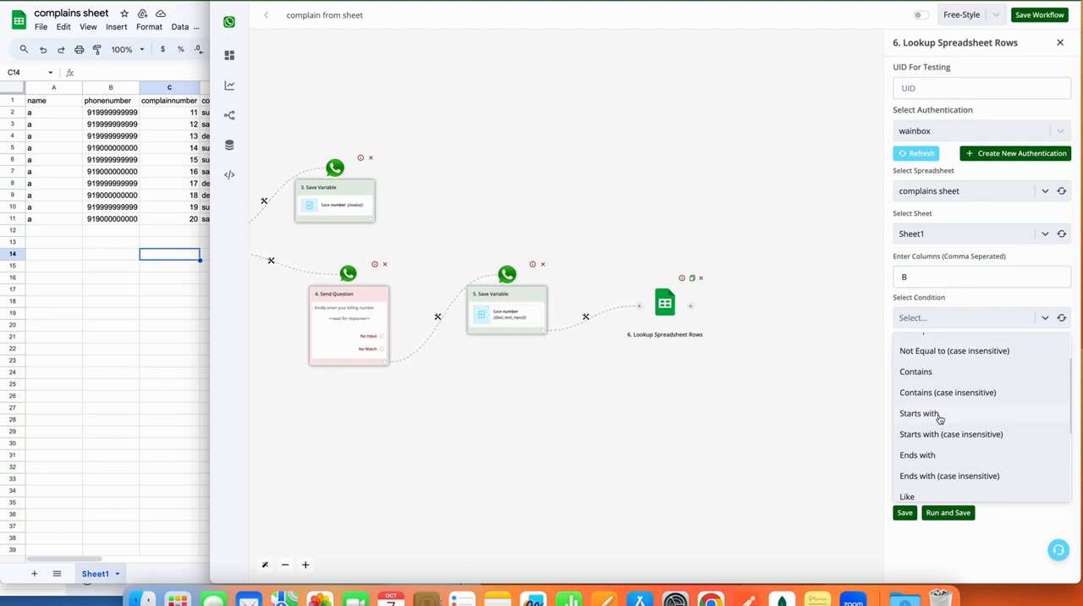
pyautogui.scroll(-2, 939, 418)
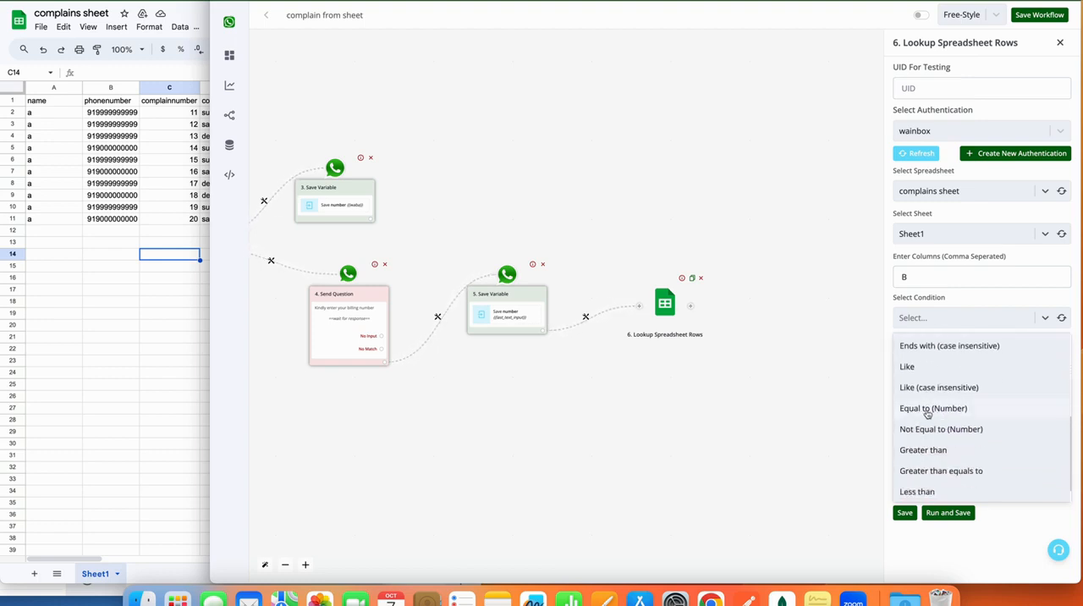
pyautogui.scroll(1, 944, 413)
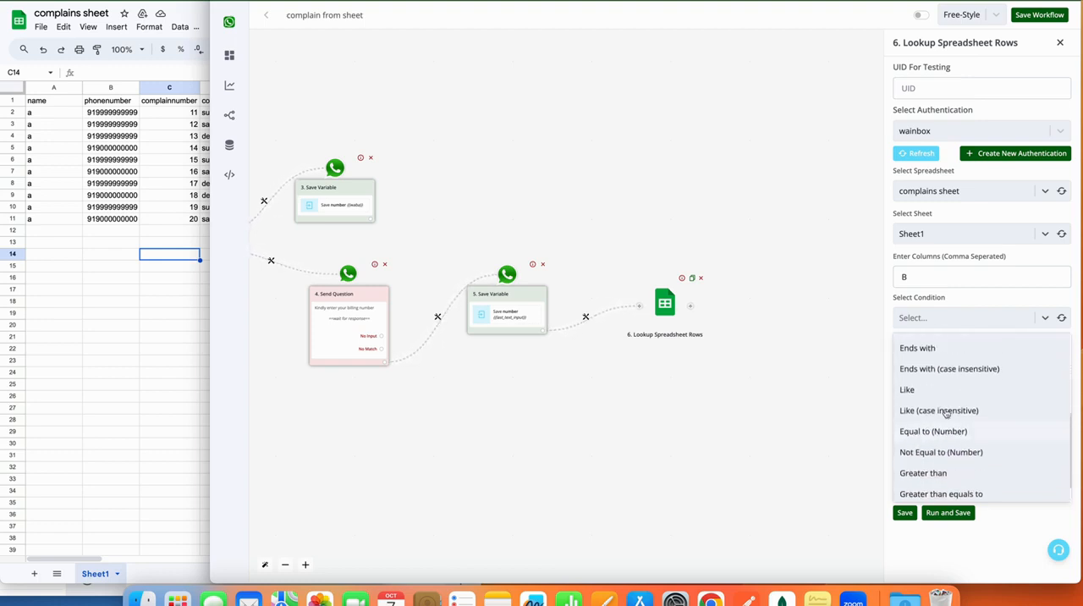
pyautogui.scroll(3, 946, 413)
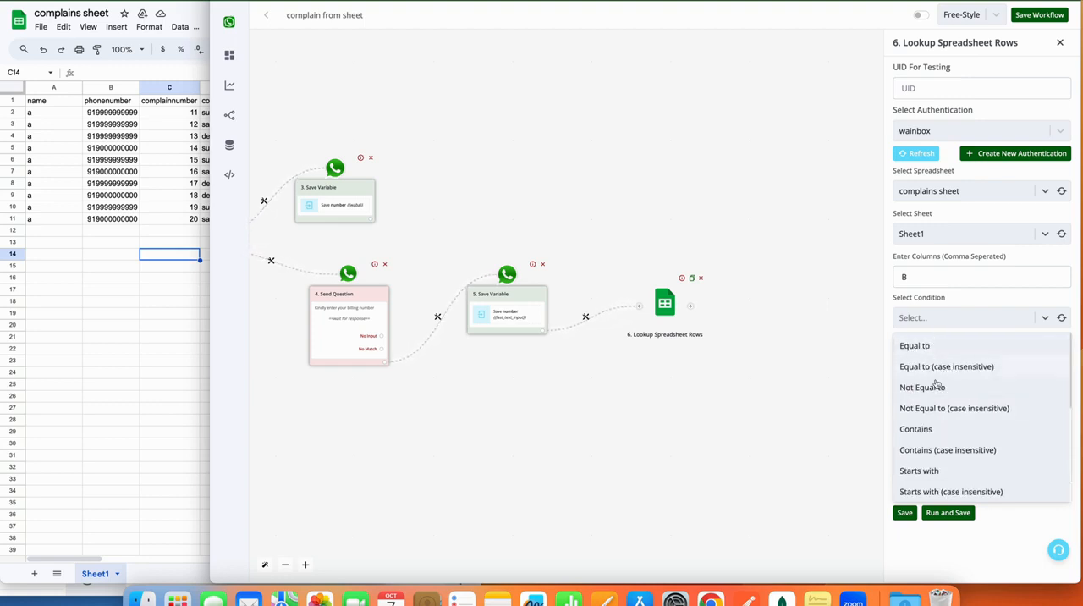
pyautogui.scroll(-5, 937, 383)
pyautogui.scroll(-2, 937, 385)
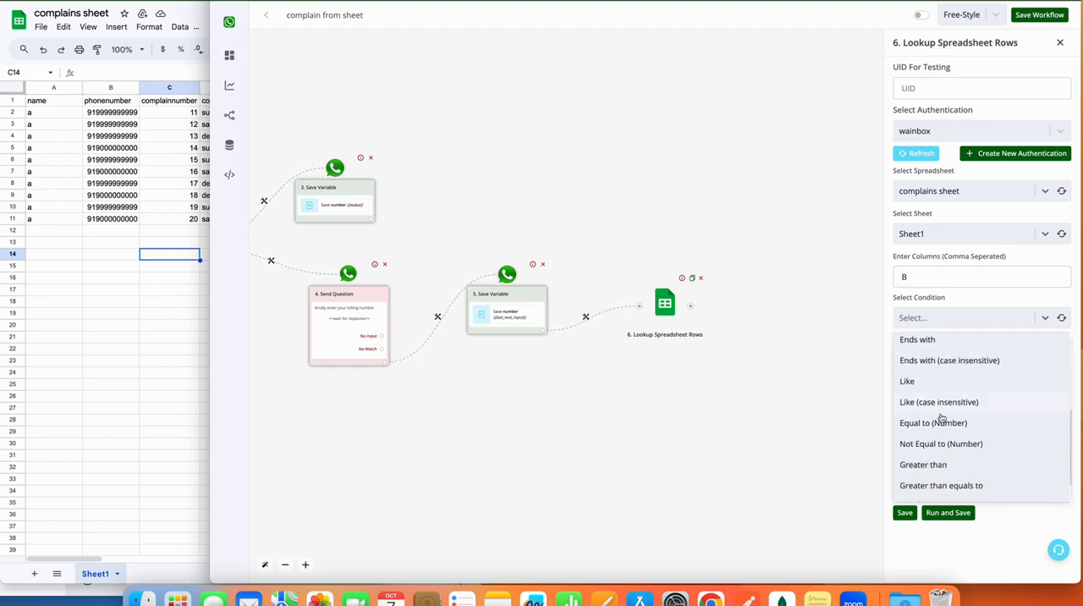
pyautogui.click(940, 421)
# Map the number bot field, {{BTF.number}}, as the lookup's search value.
pyautogui.click(949, 359)
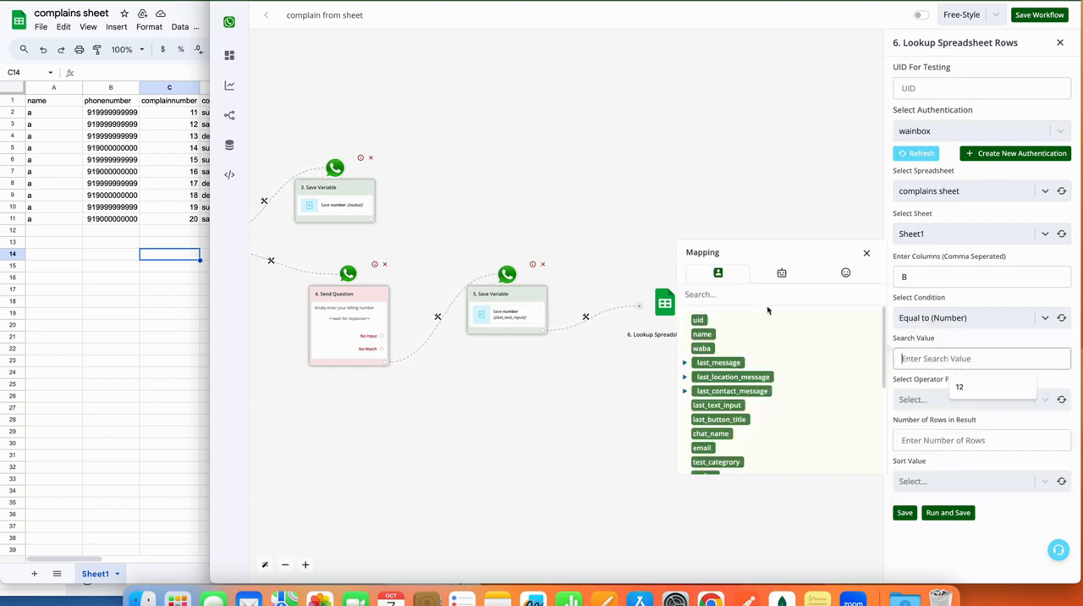
pyautogui.click(781, 273)
pyautogui.click(717, 319)
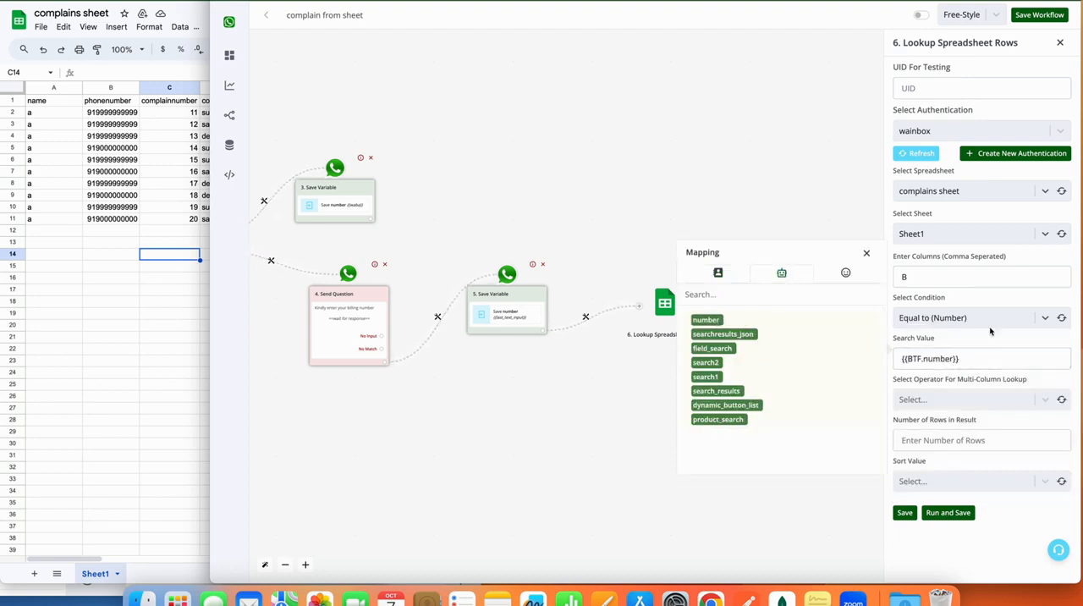
pyautogui.doubleClick(969, 358)
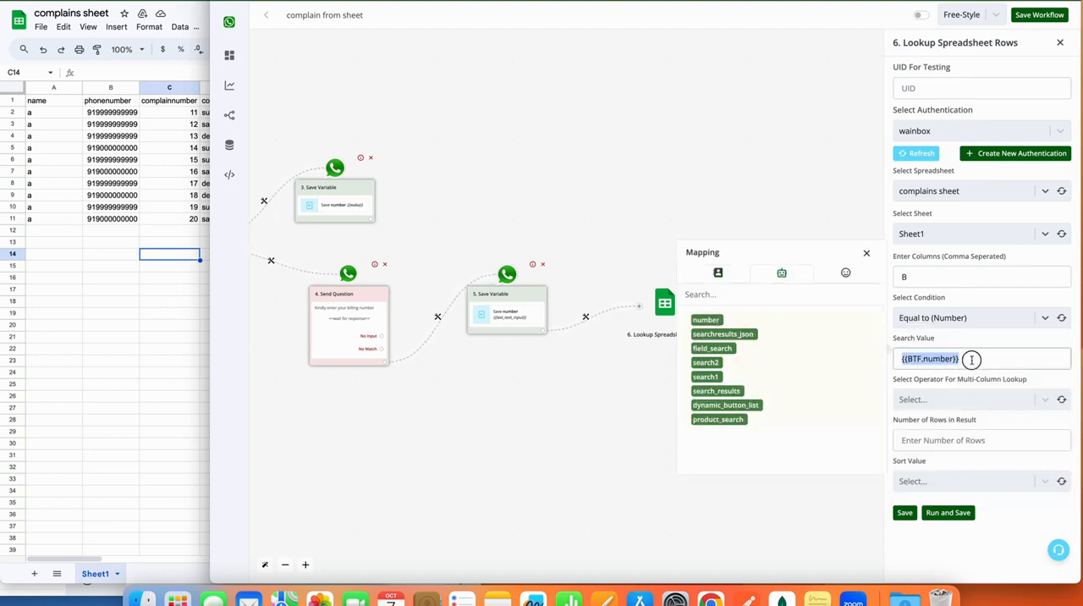
# Set the multi-column lookup operator to OR and the number of rows in the result to 10.
pyautogui.click(1018, 402)
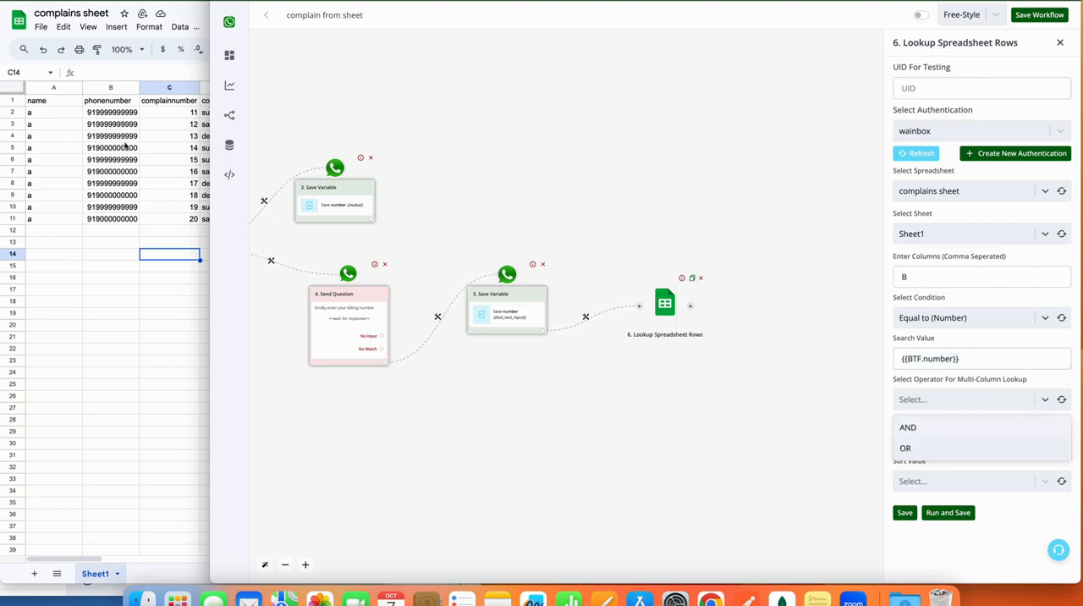
pyautogui.click(911, 447)
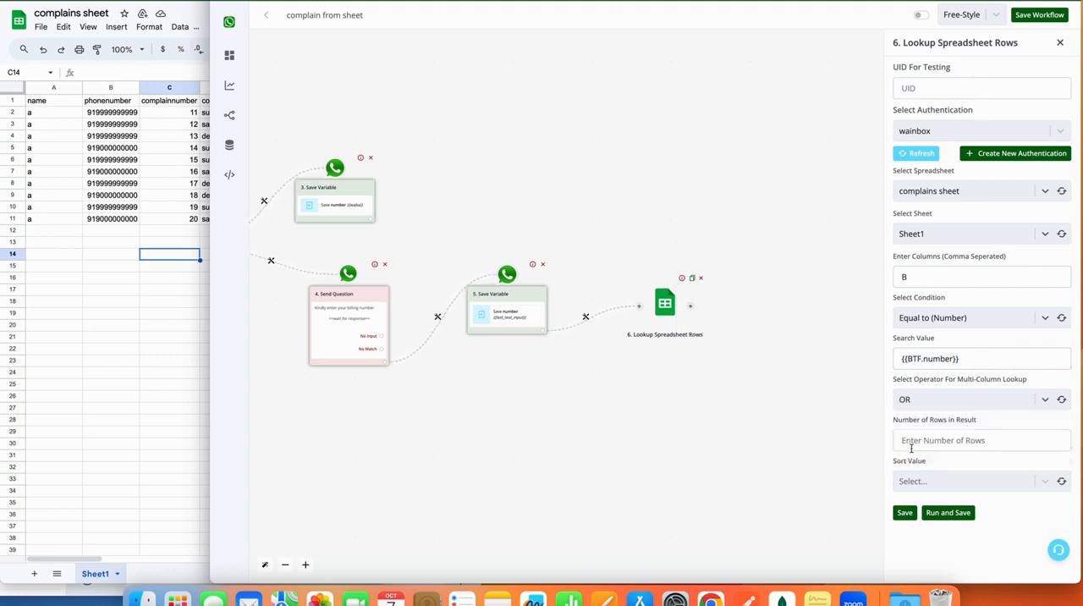
pyautogui.click(967, 440)
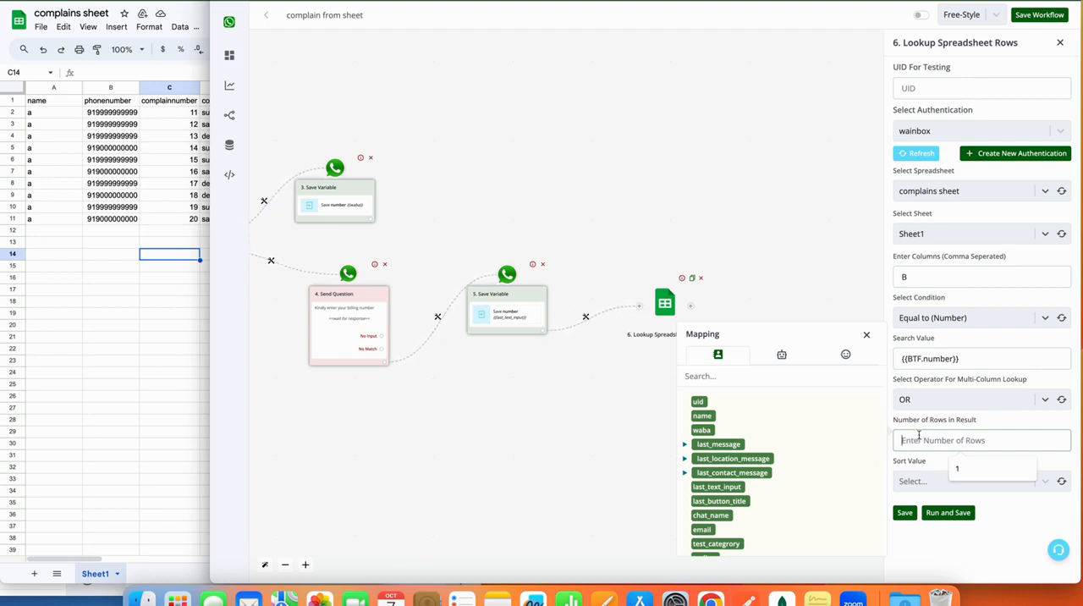
pyautogui.write('5')
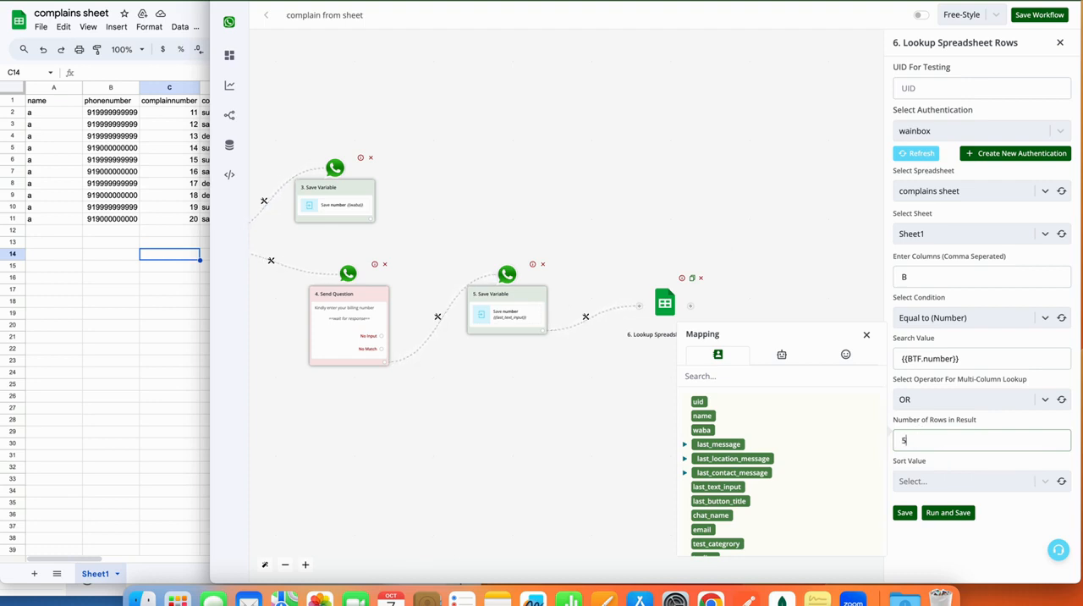
pyautogui.press('BackSpace')
pyautogui.write('10')
# Check the last records in the complains sheet and set the lookup's sort value to Bottom.
pyautogui.click(937, 478)
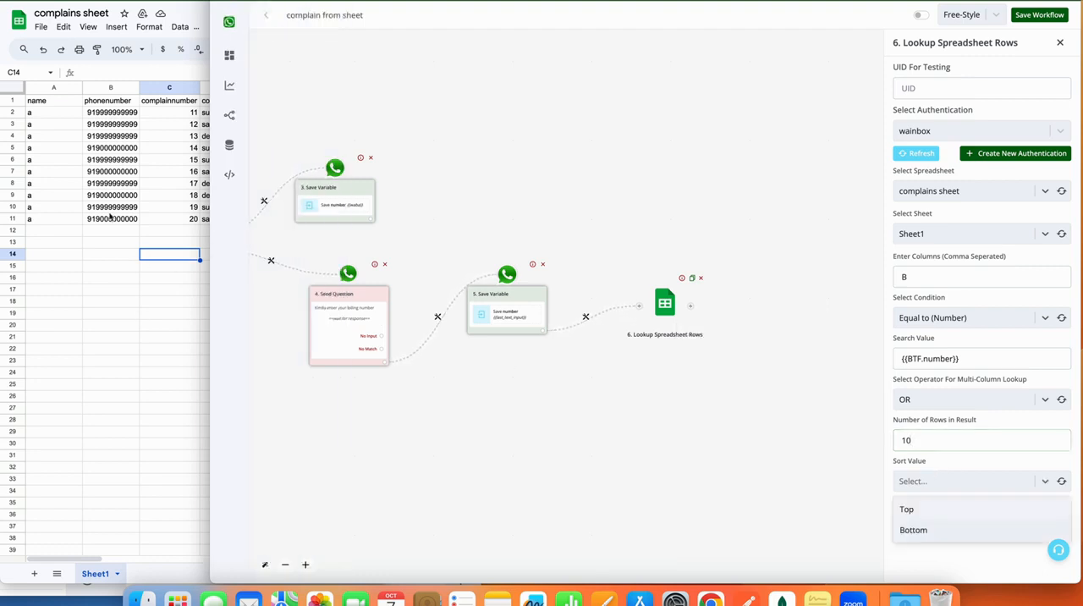
pyautogui.click(106, 235)
pyautogui.press('Up')
pyautogui.press('Up')
pyautogui.press('Up')
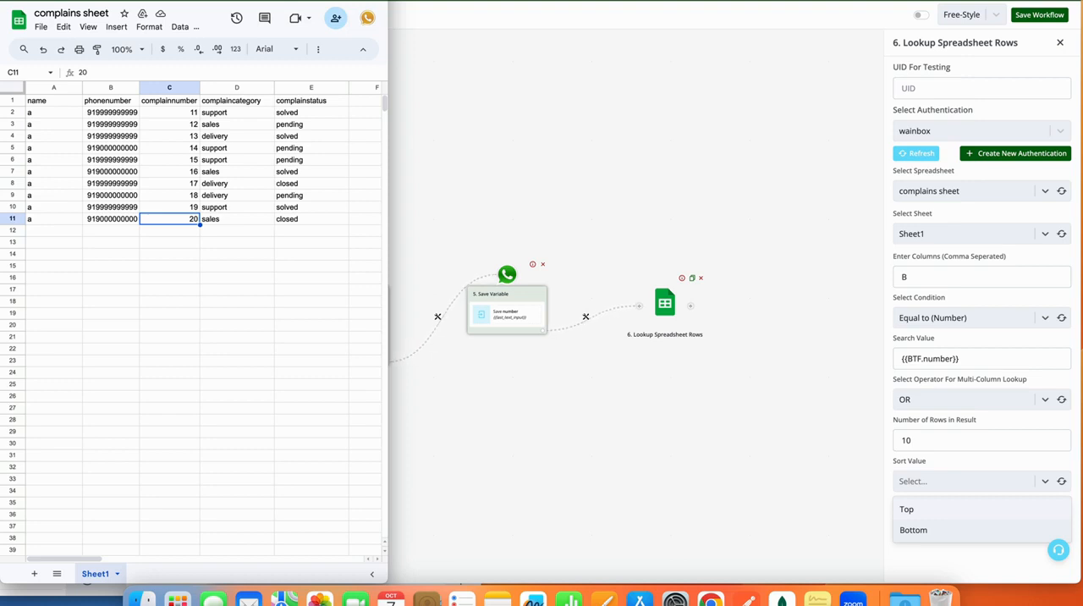
pyautogui.click(923, 537)
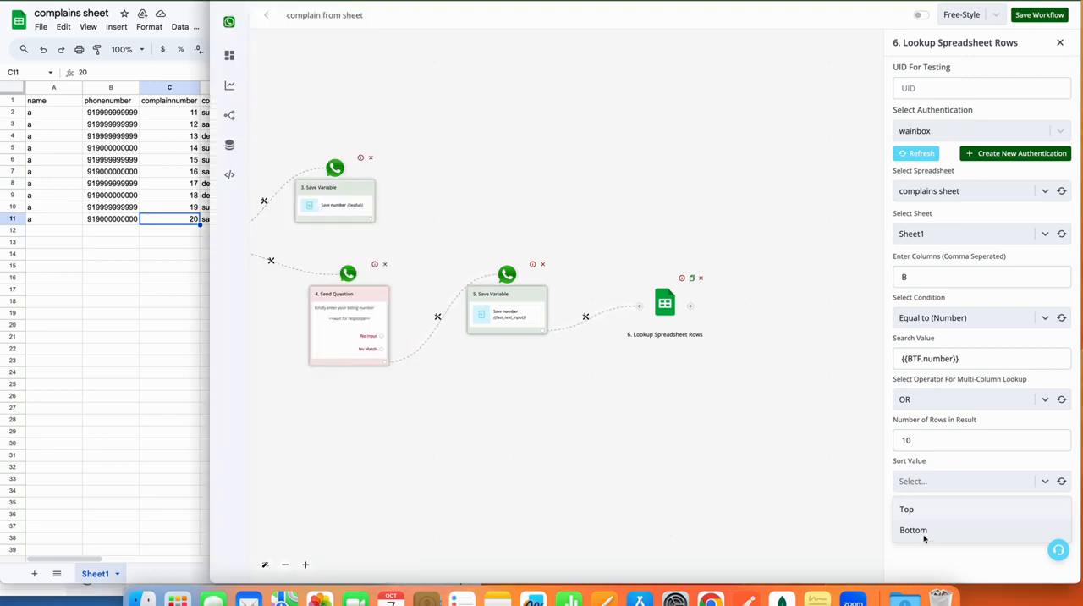
pyautogui.click(924, 531)
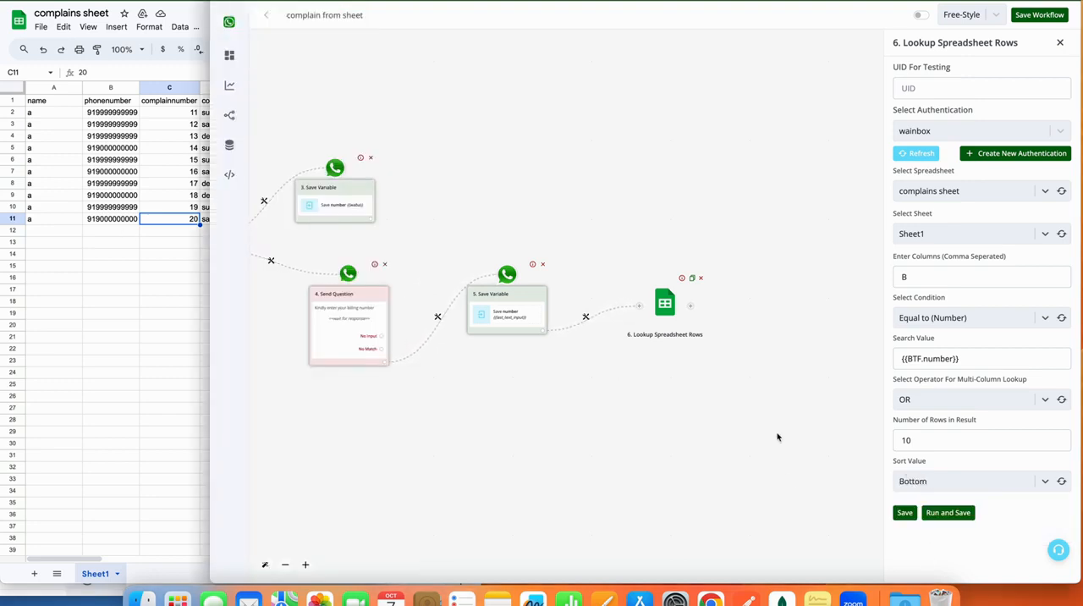
# Select cells C2:C7 in the complainnumber column of the complains sheet to review the order of the records.
pyautogui.moveTo(221, 164)
pyautogui.click(169, 117)
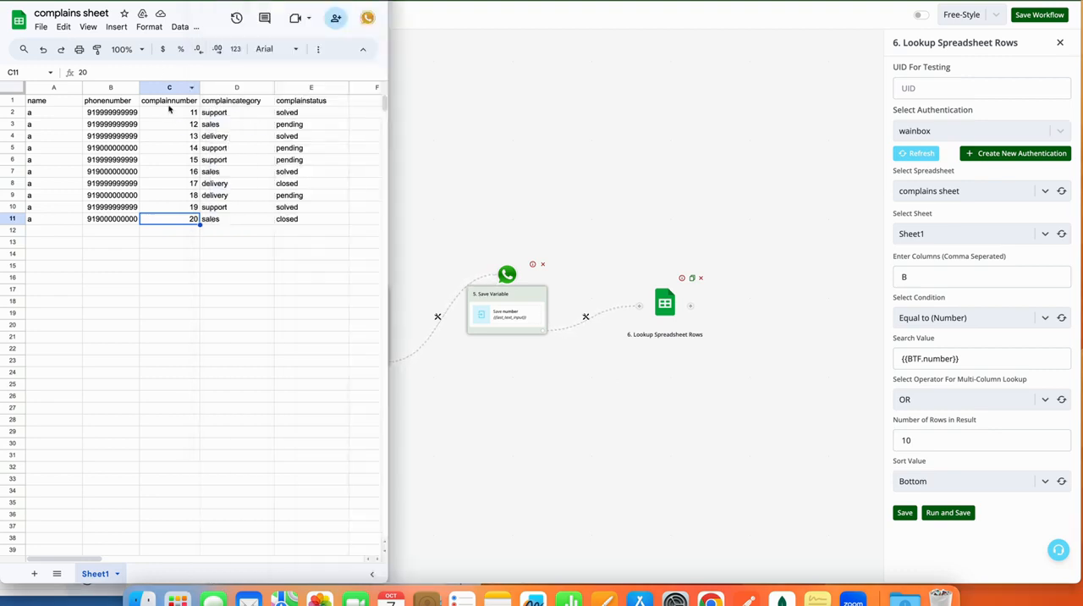
pyautogui.moveTo(170, 112); pyautogui.dragTo(169, 181)
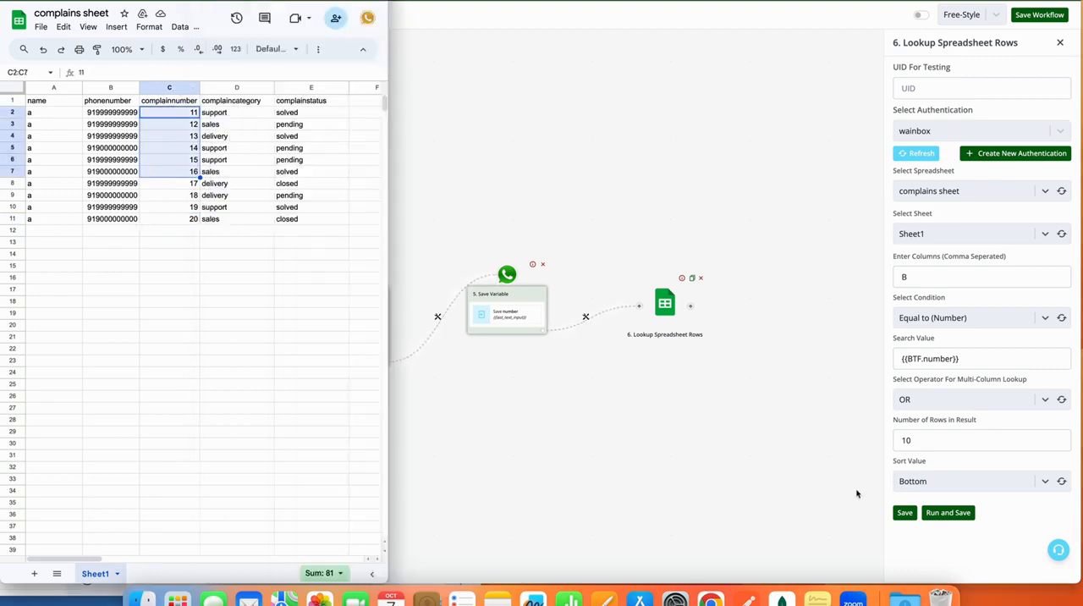
# Replace the lookup's search value with a test phone number from the sheet, then run and save the module.
pyautogui.click(931, 483)
pyautogui.click(931, 482)
pyautogui.click(933, 483)
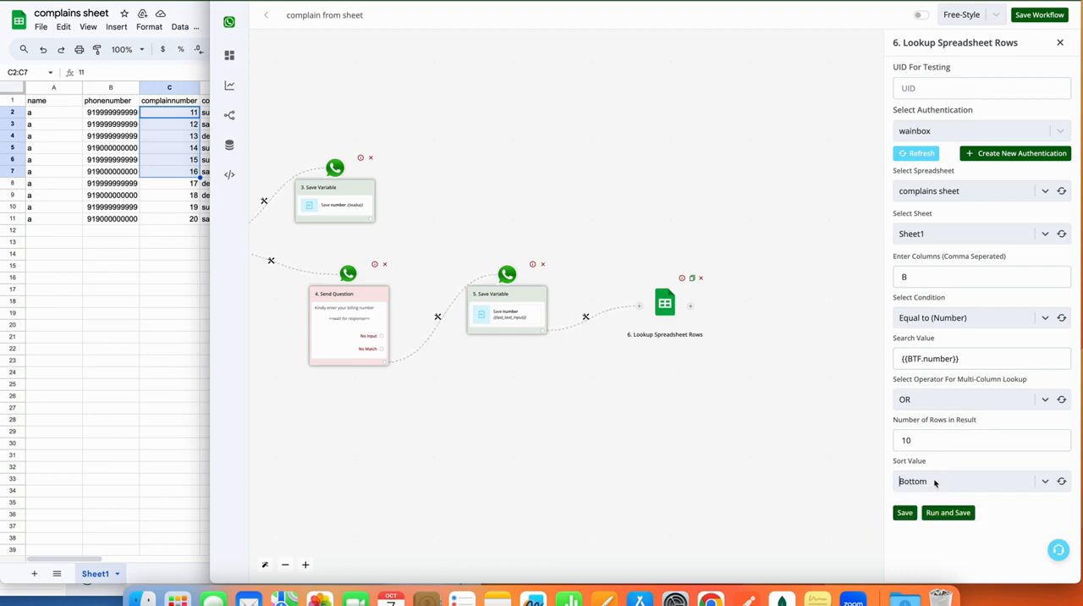
pyautogui.moveTo(983, 362); pyautogui.dragTo(902, 359)
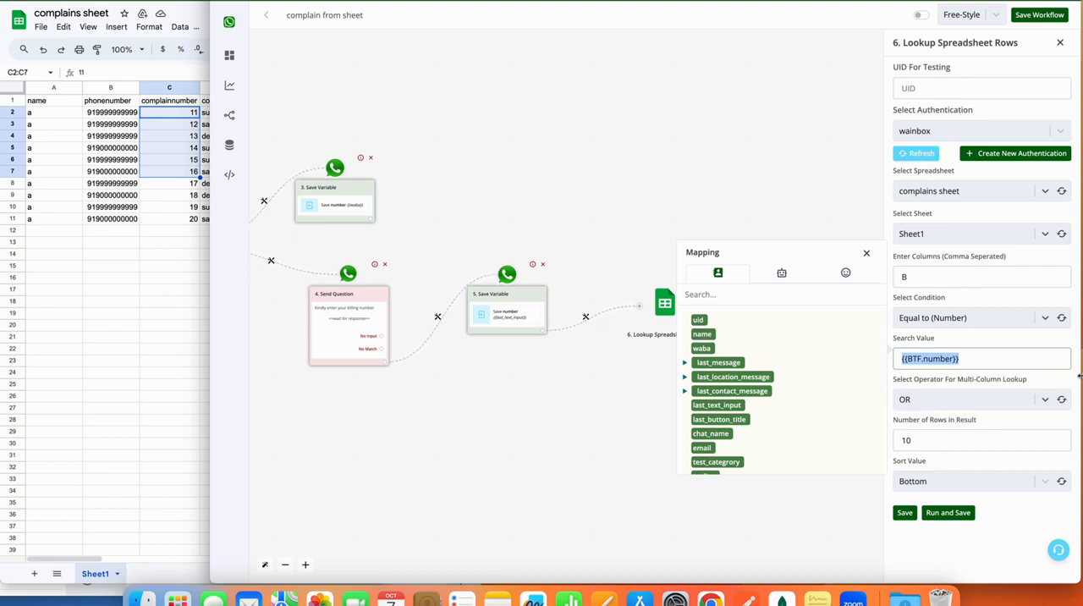
pyautogui.press('BackSpace')
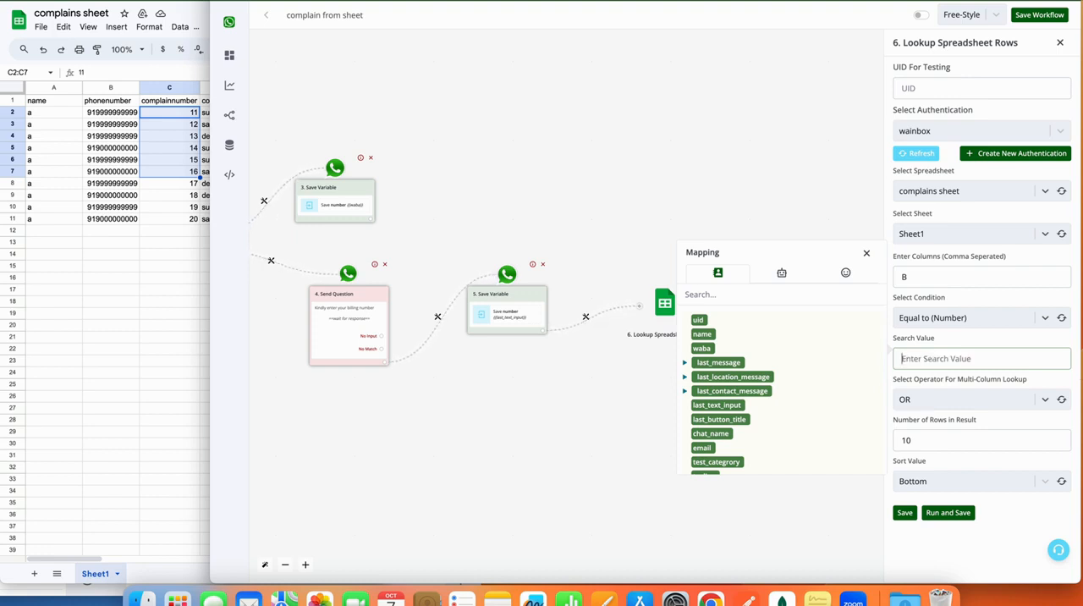
pyautogui.write('919999999')
pyautogui.hotkey('shift', 'Left')
pyautogui.hotkey('shift', 'Left')
pyautogui.hotkey('shift', 'Left')
pyautogui.press('Left')
pyautogui.click(968, 512)
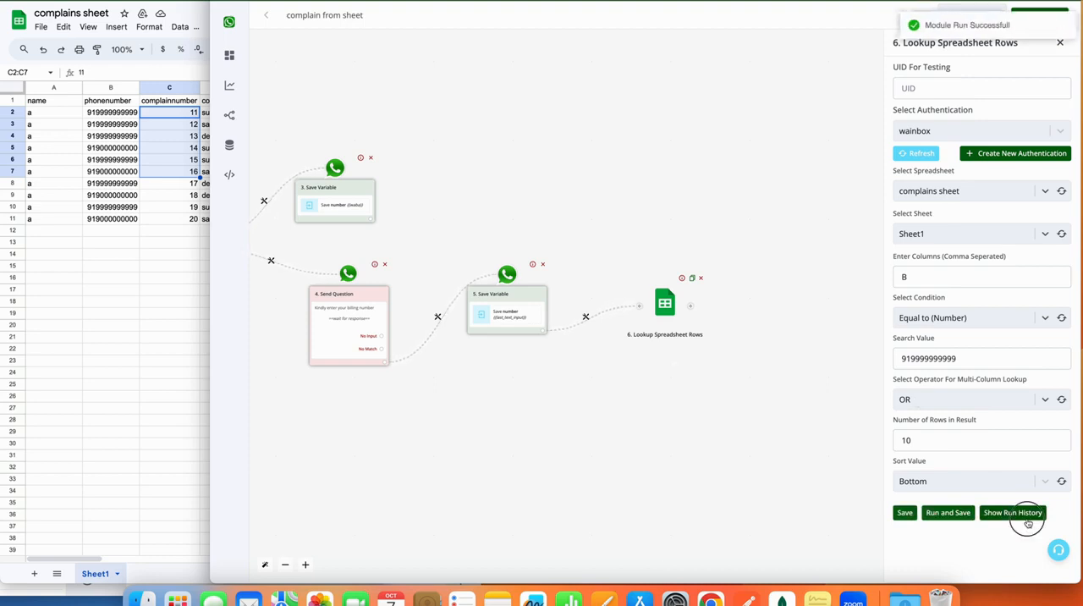
# Examine the lookup's run history, expanding the output, response and data entries to check the returned rows.
pyautogui.click(1026, 513)
pyautogui.click(677, 462)
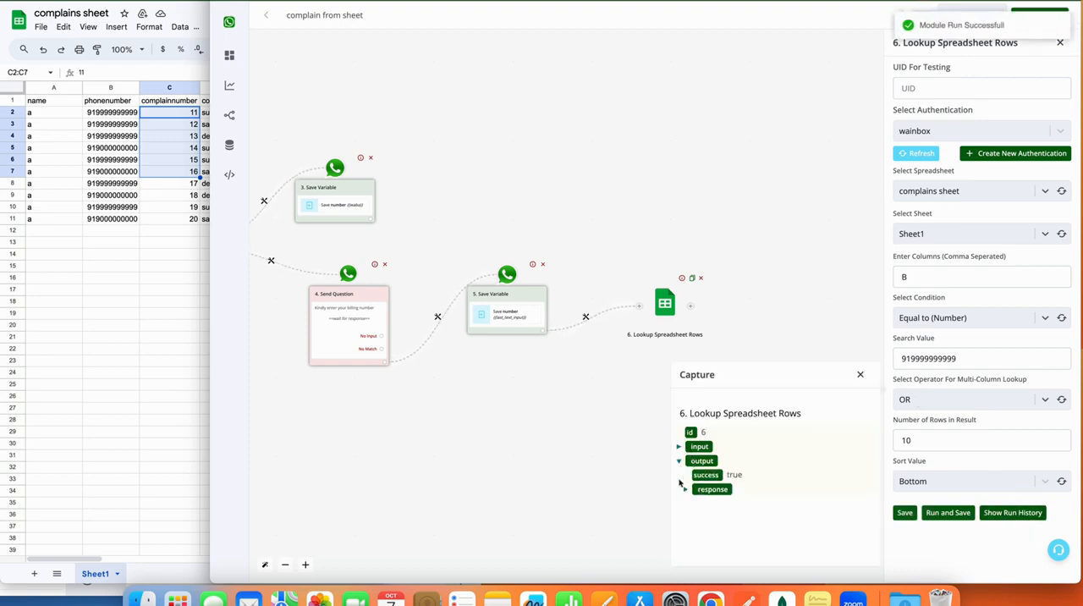
pyautogui.click(685, 488)
pyautogui.scroll(-1, 746, 556)
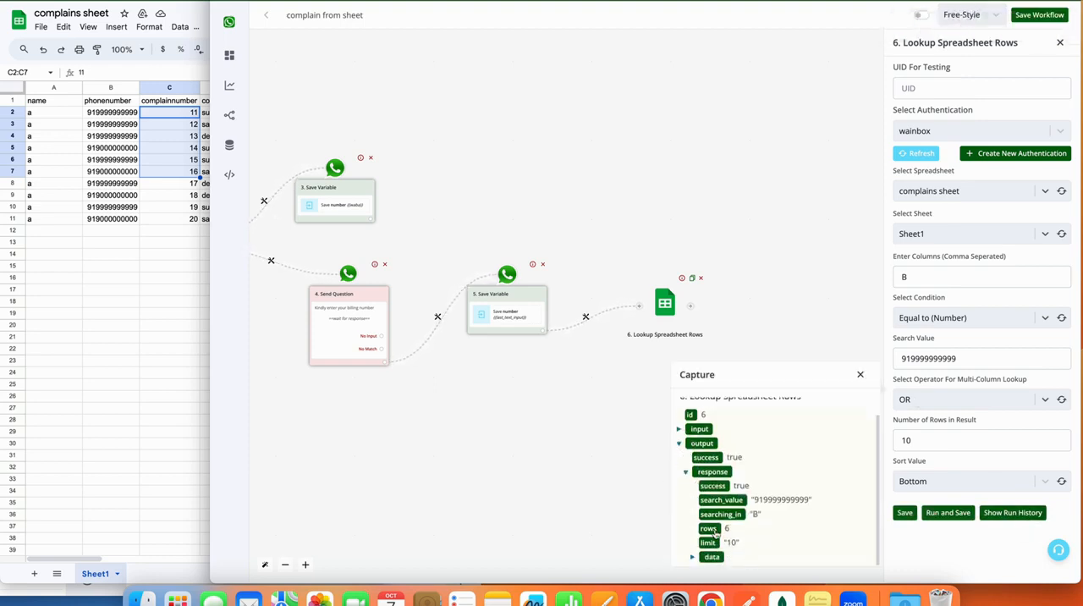
pyautogui.click(693, 558)
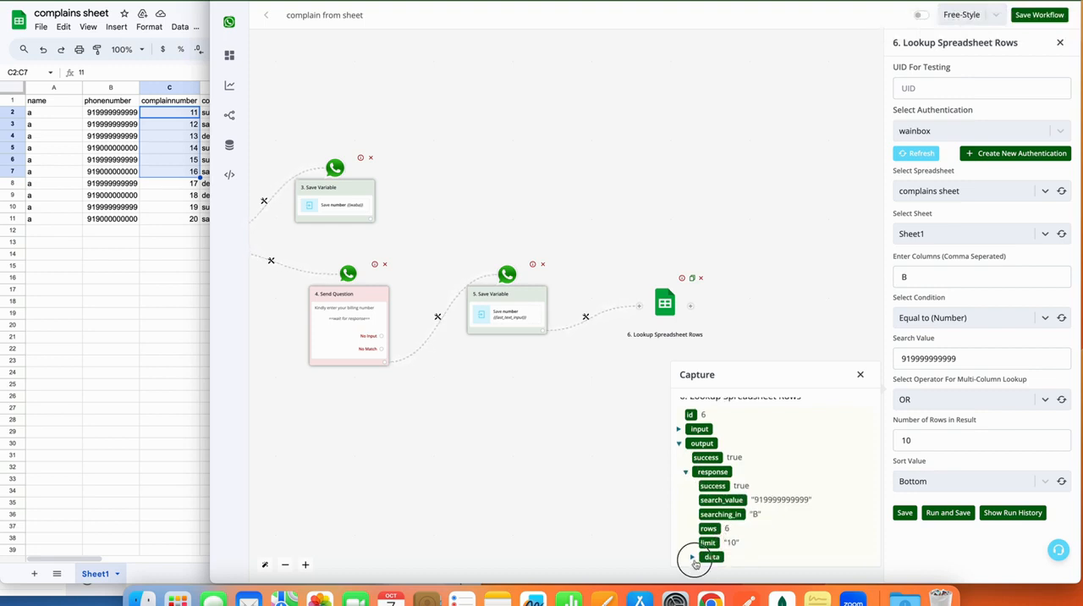
pyautogui.scroll(-2, 723, 508)
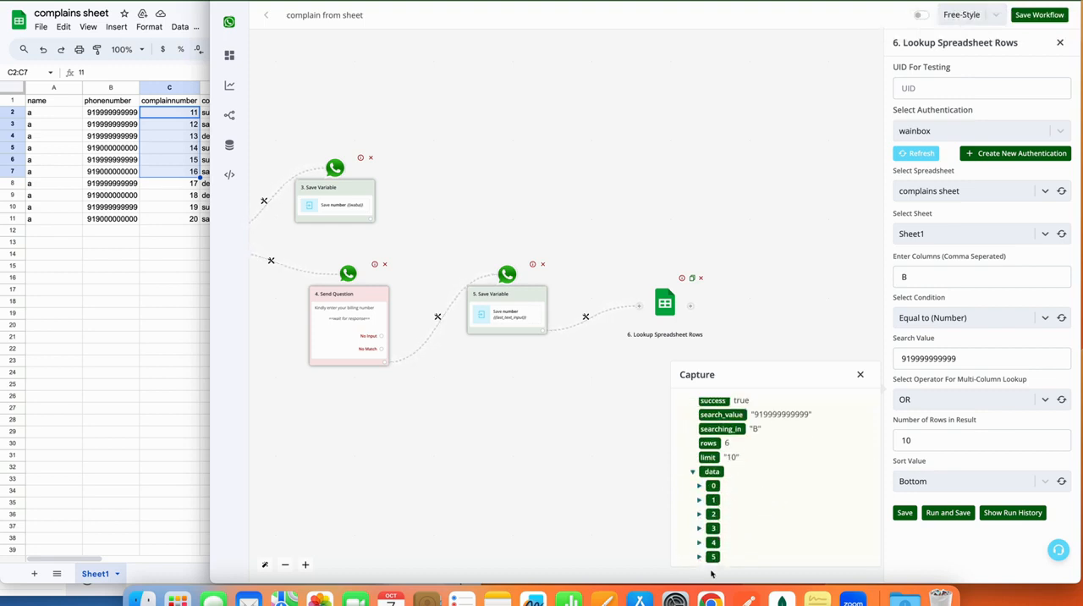
pyautogui.click(861, 374)
# Map the number bot field, {{BTF.number}}, back in as the lookup's search value and save the module.
pyautogui.doubleClick(931, 359)
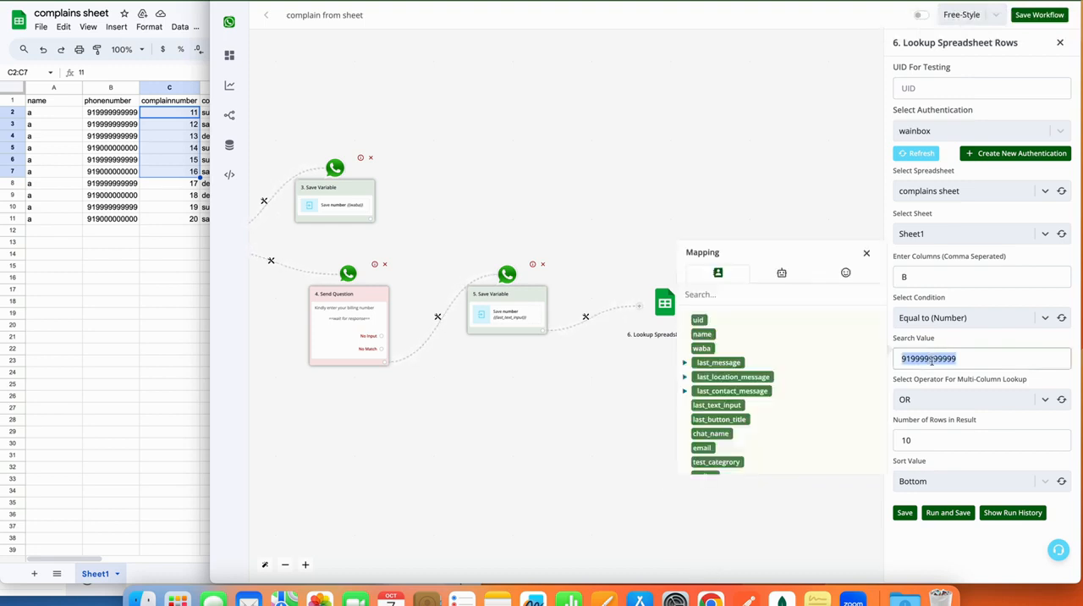
pyautogui.press('BackSpace')
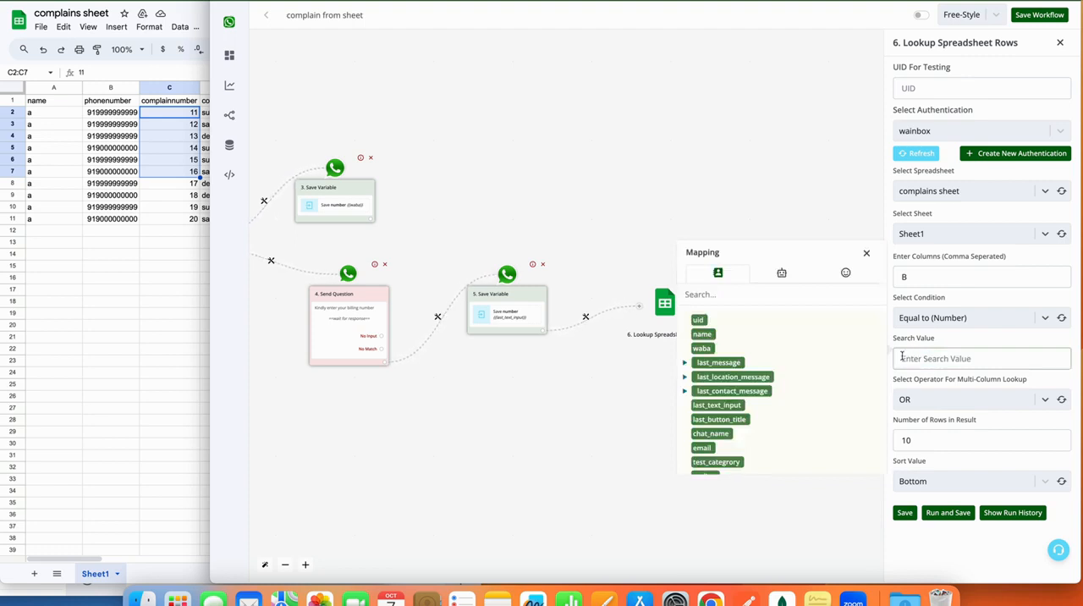
pyautogui.click(785, 271)
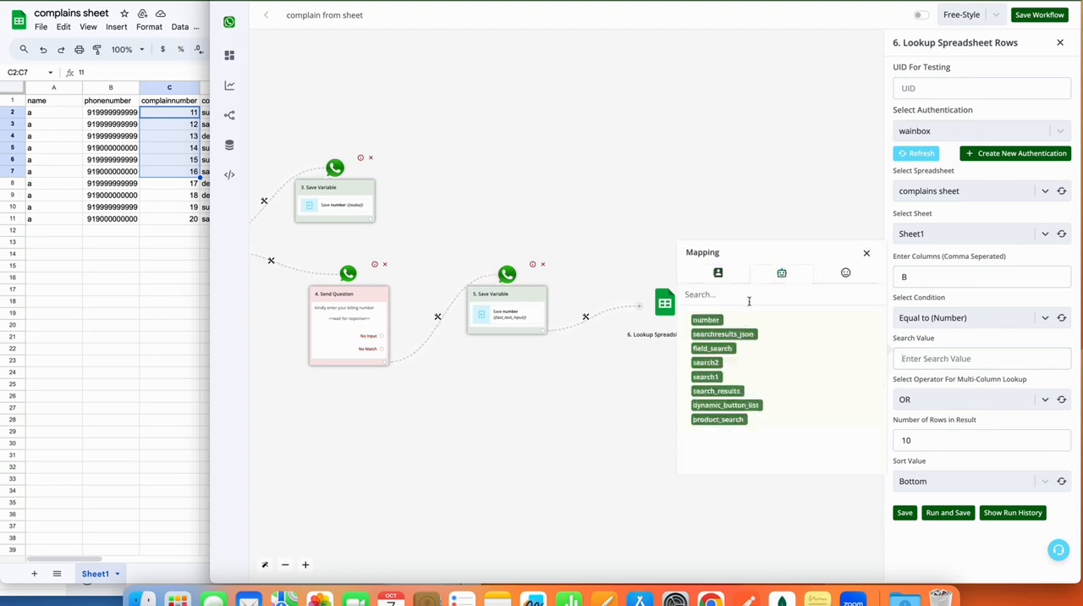
pyautogui.click(715, 319)
pyautogui.tripleClick(971, 358)
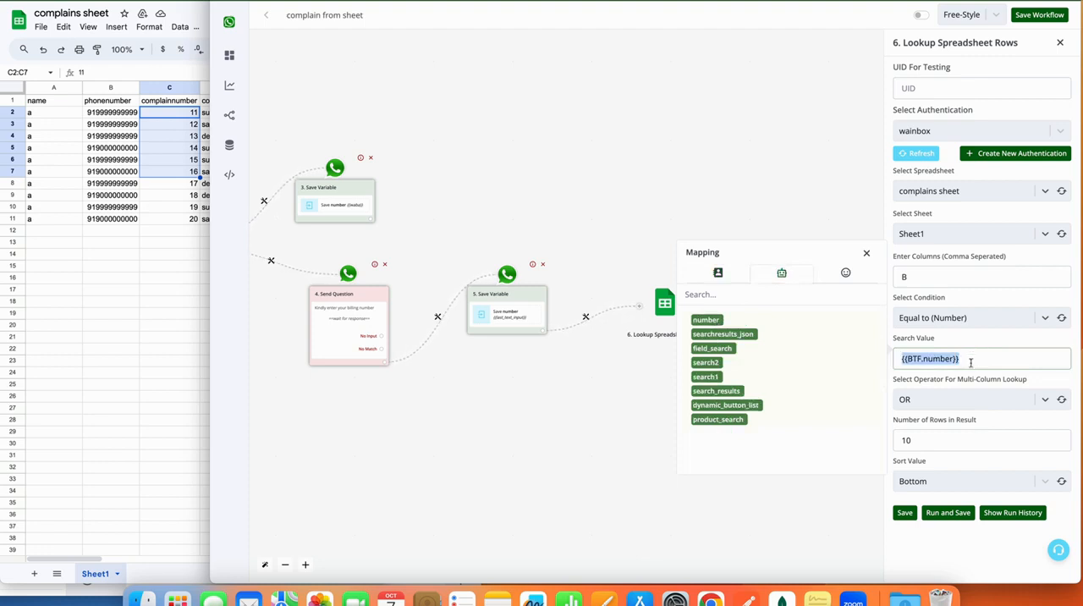
pyautogui.click(905, 514)
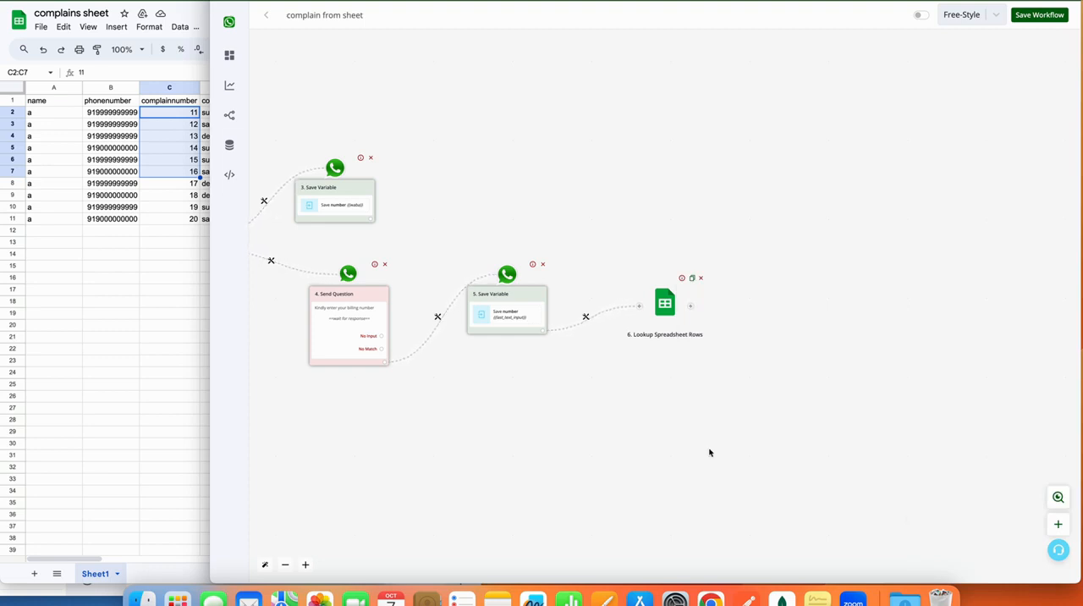
# Add a Save Variable Value action after the Lookup Spreadsheet Rows module.
pyautogui.click(691, 305)
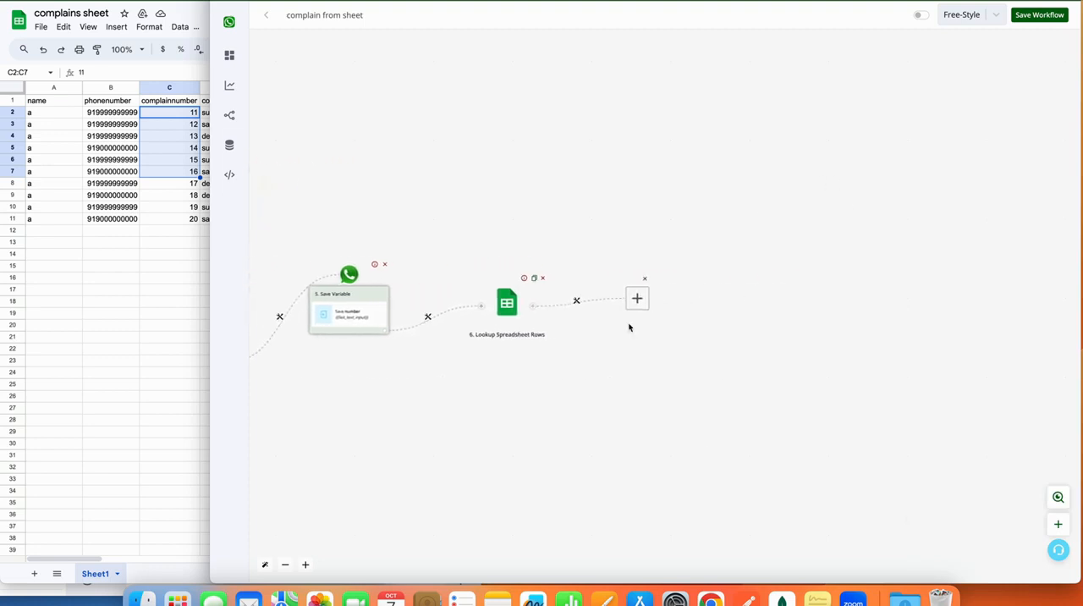
pyautogui.click(637, 301)
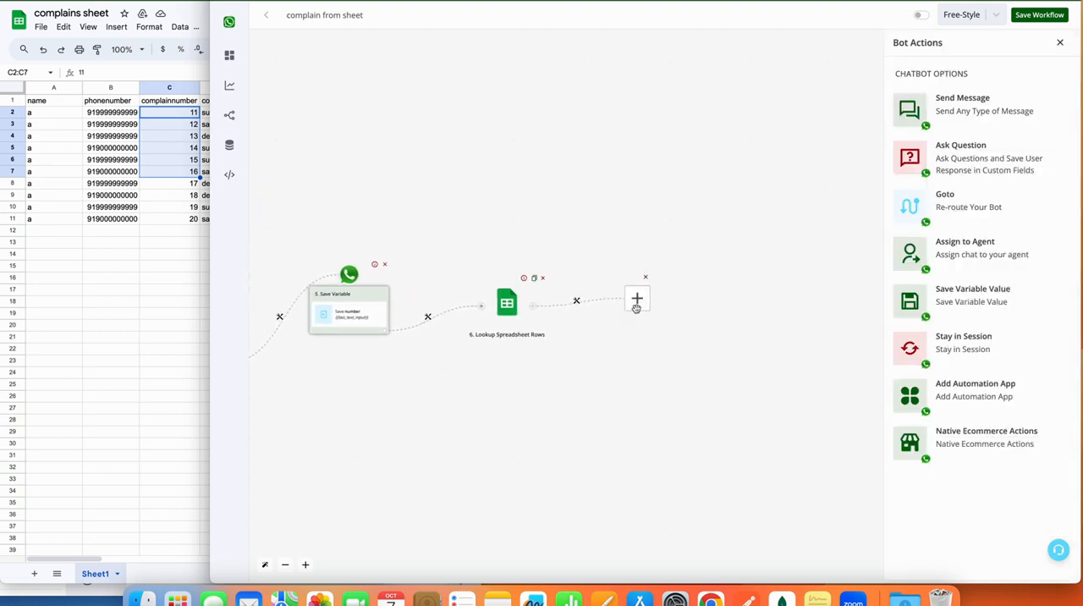
pyautogui.click(975, 297)
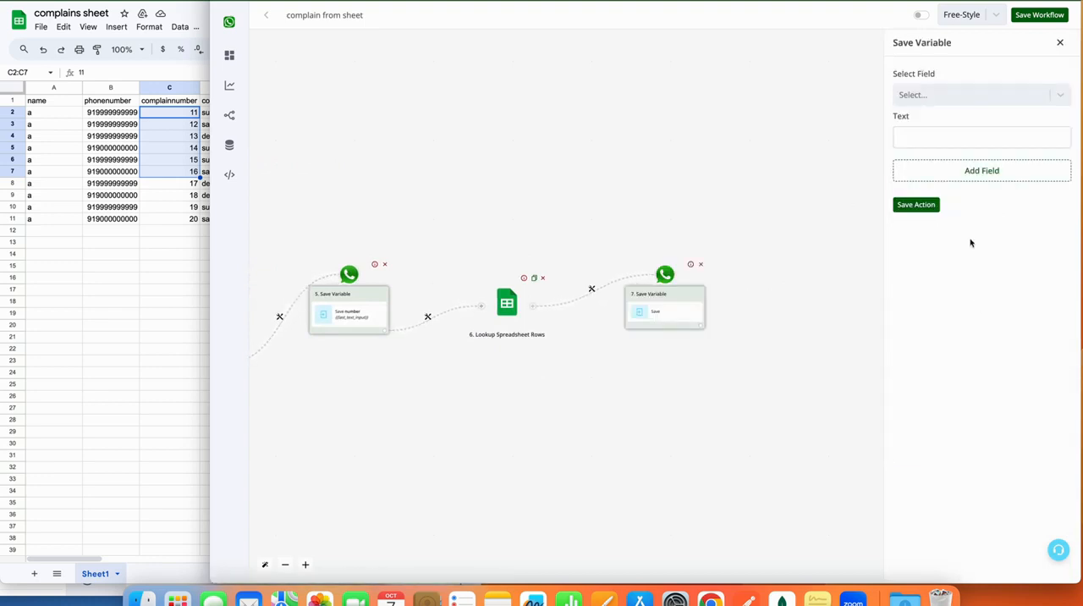
# Check the data types of the search1 and search2 fields in the bot fields list.
pyautogui.click(966, 99)
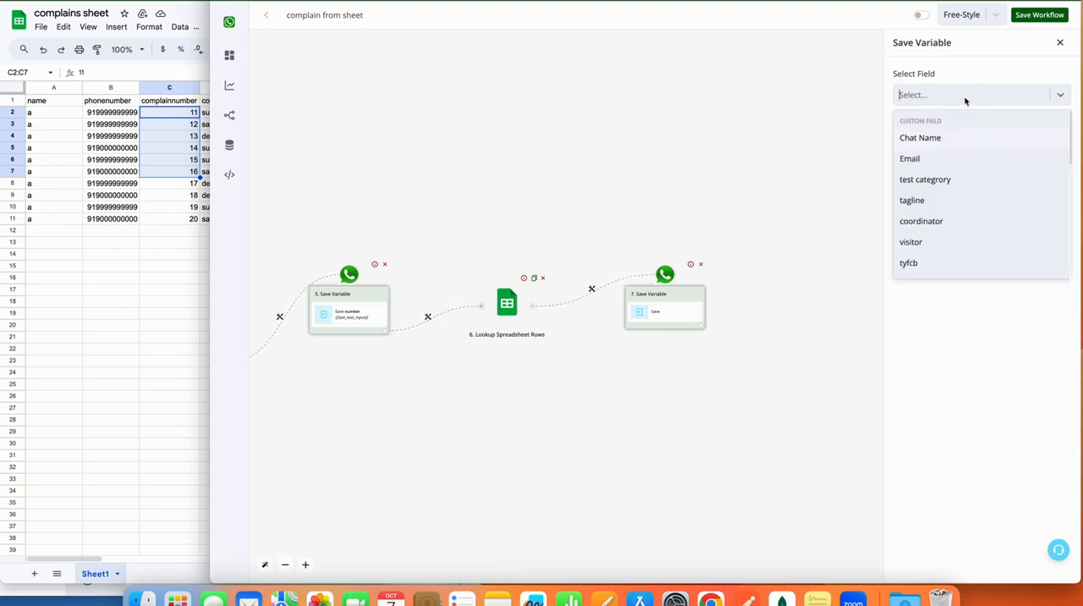
pyautogui.click(966, 99)
pyautogui.click(958, 127)
pyautogui.click(957, 97)
pyautogui.scroll(-3, 949, 205)
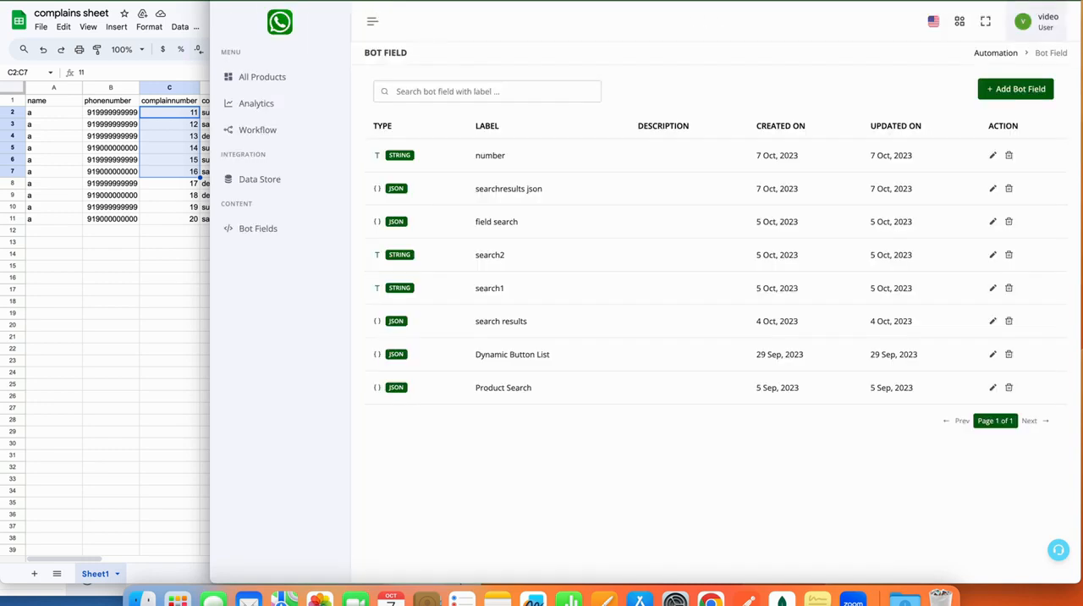
pyautogui.doubleClick(496, 288)
pyautogui.moveTo(495, 287); pyautogui.dragTo(495, 255)
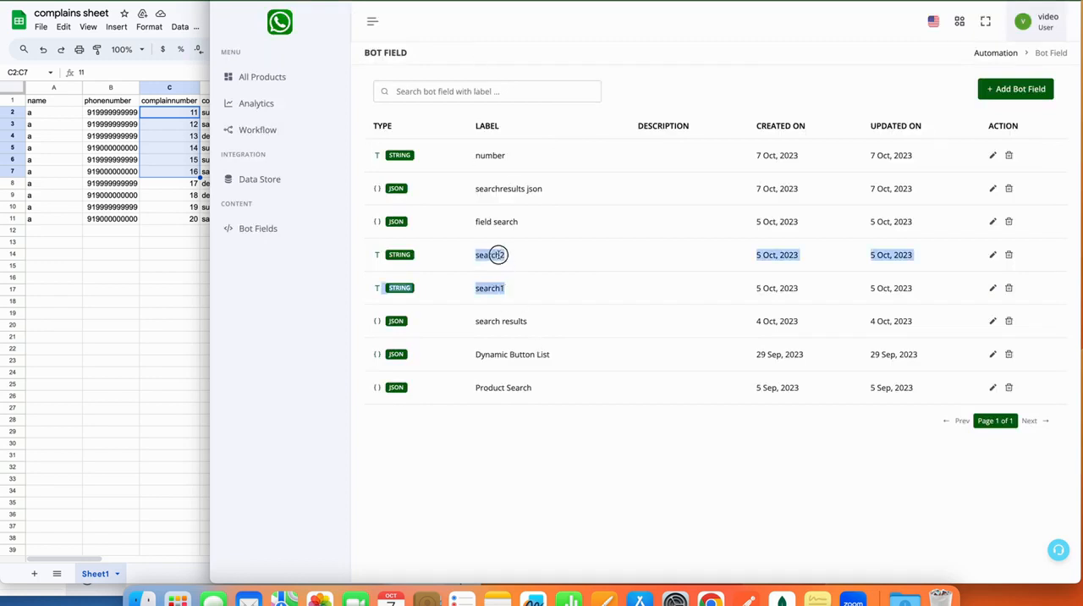
pyautogui.click(406, 254)
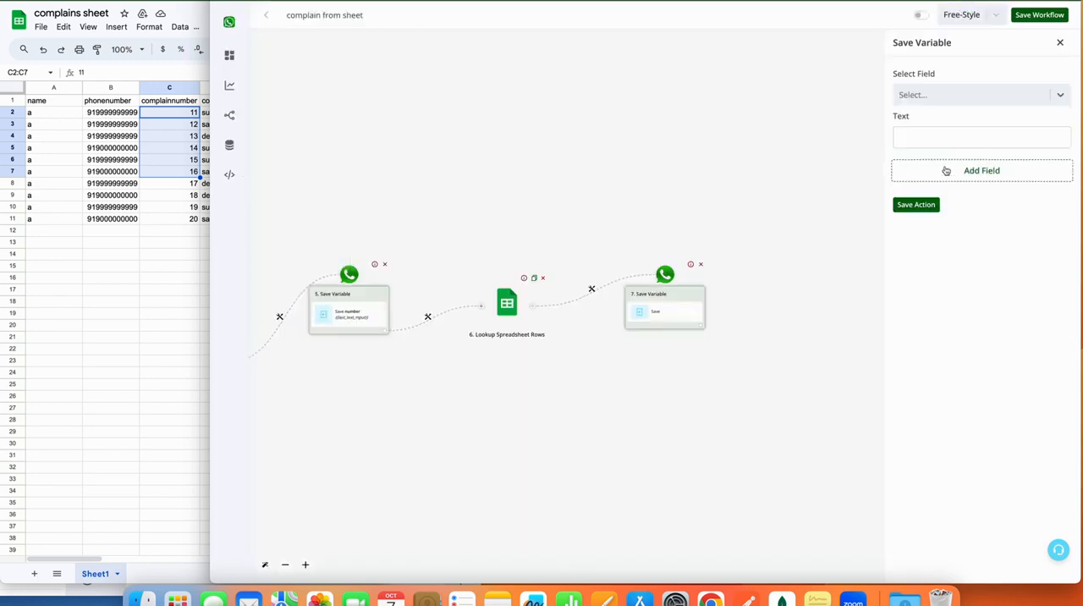
# Set the Save Variable action to store the lookup's rows value, {{6.rows}}, in the search1 field.
pyautogui.click(968, 98)
pyautogui.scroll(-5, 960, 243)
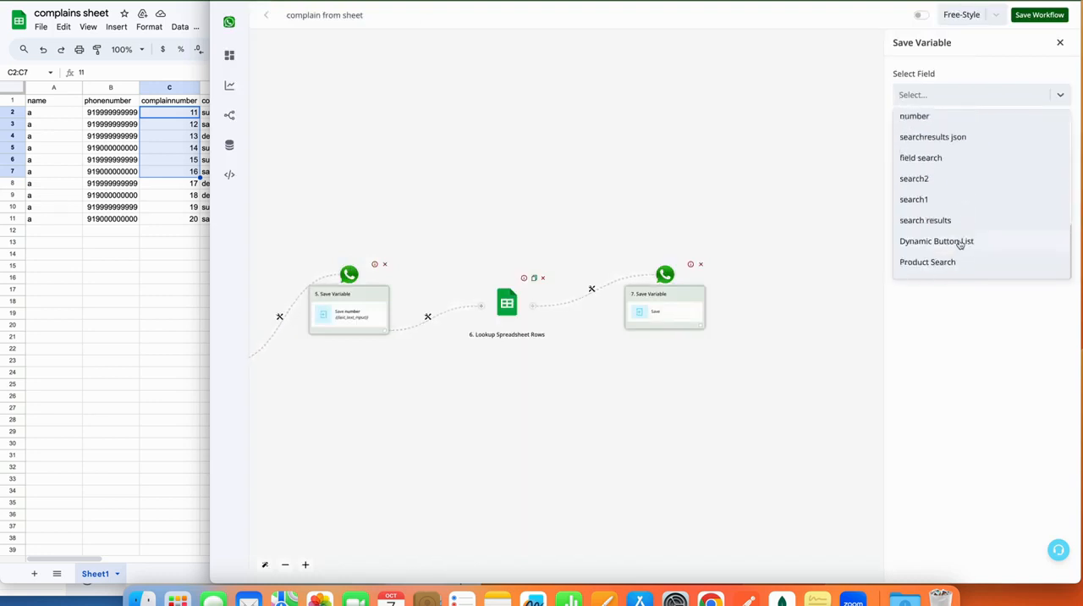
pyautogui.click(930, 200)
pyautogui.click(957, 137)
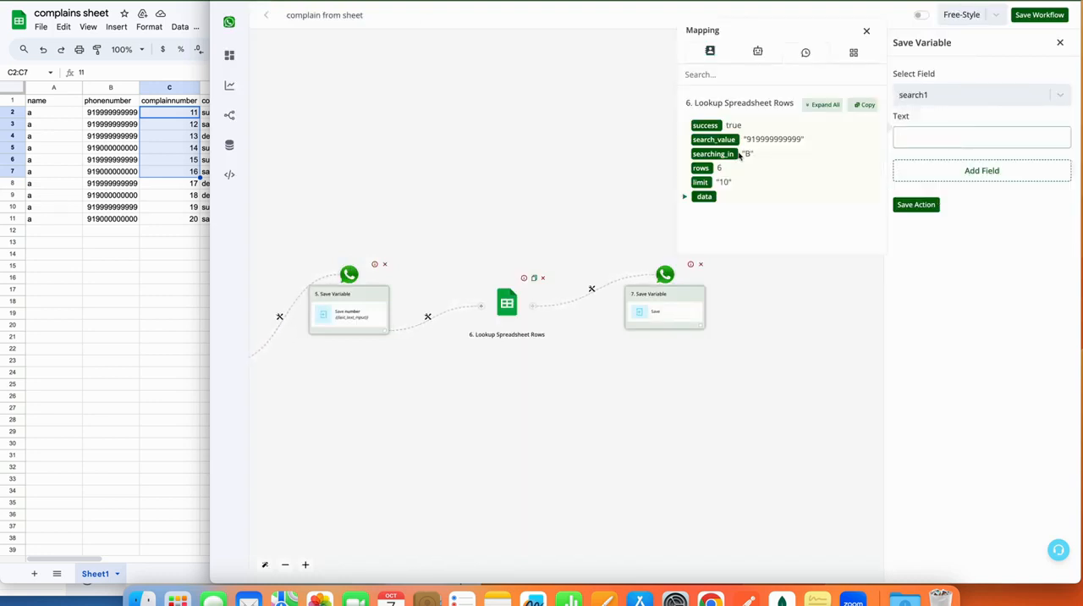
pyautogui.click(823, 104)
pyautogui.click(699, 168)
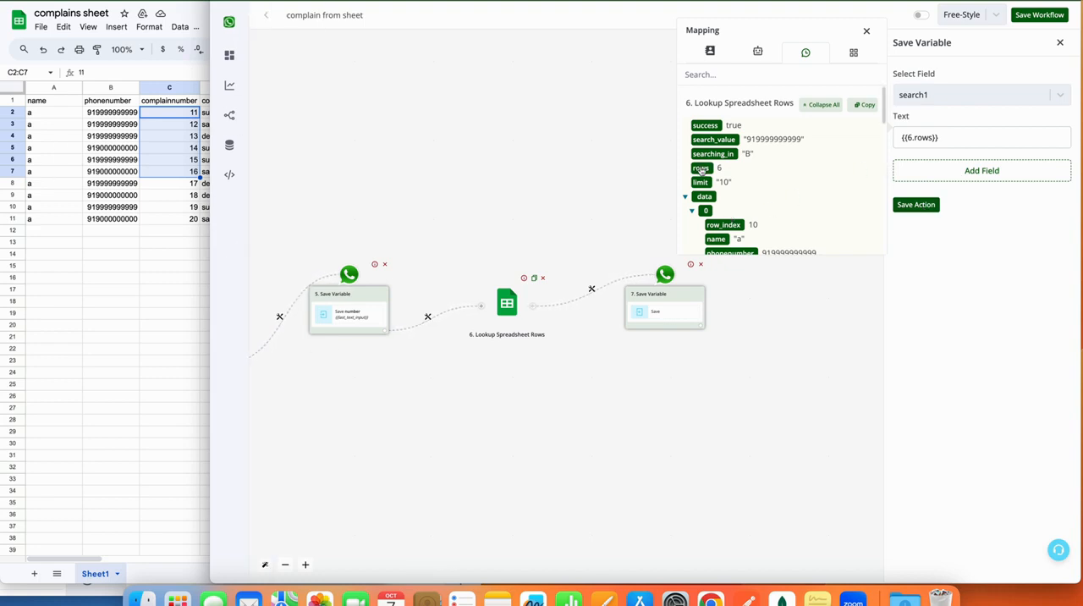
# Add a second field to the Save Variable action and examine the lookup's returned records available for its text.
pyautogui.click(997, 181)
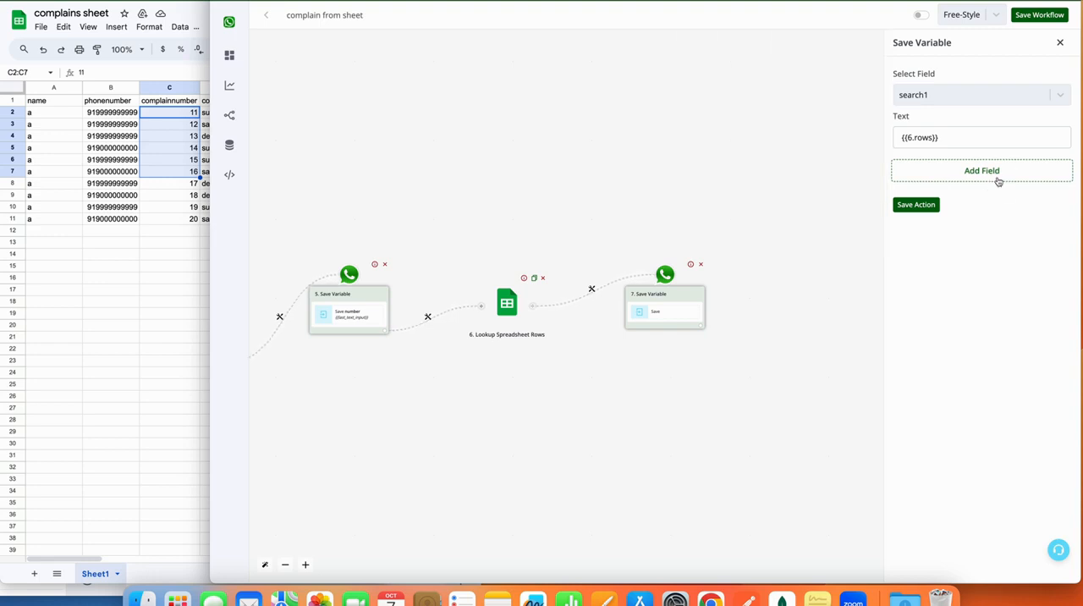
pyautogui.click(998, 181)
pyautogui.click(981, 183)
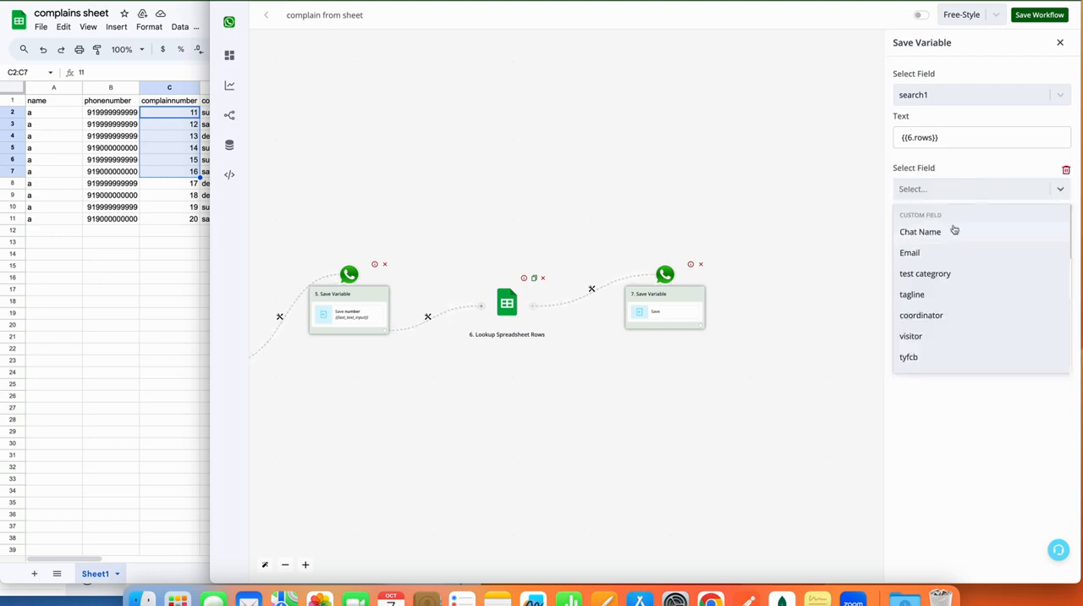
pyautogui.click(951, 175)
pyautogui.click(950, 230)
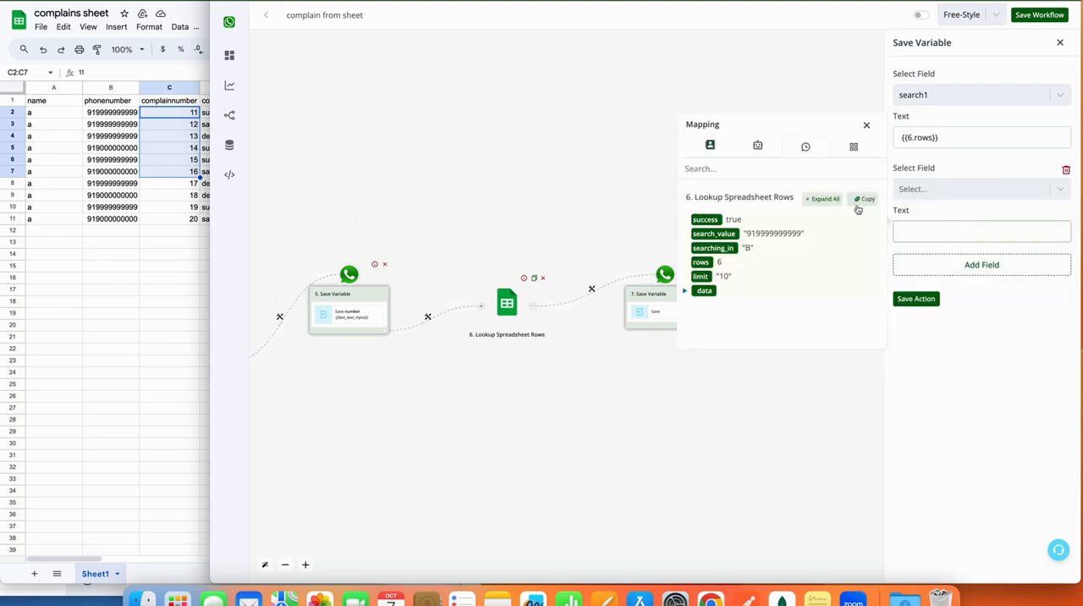
pyautogui.click(825, 201)
pyautogui.scroll(-3, 785, 294)
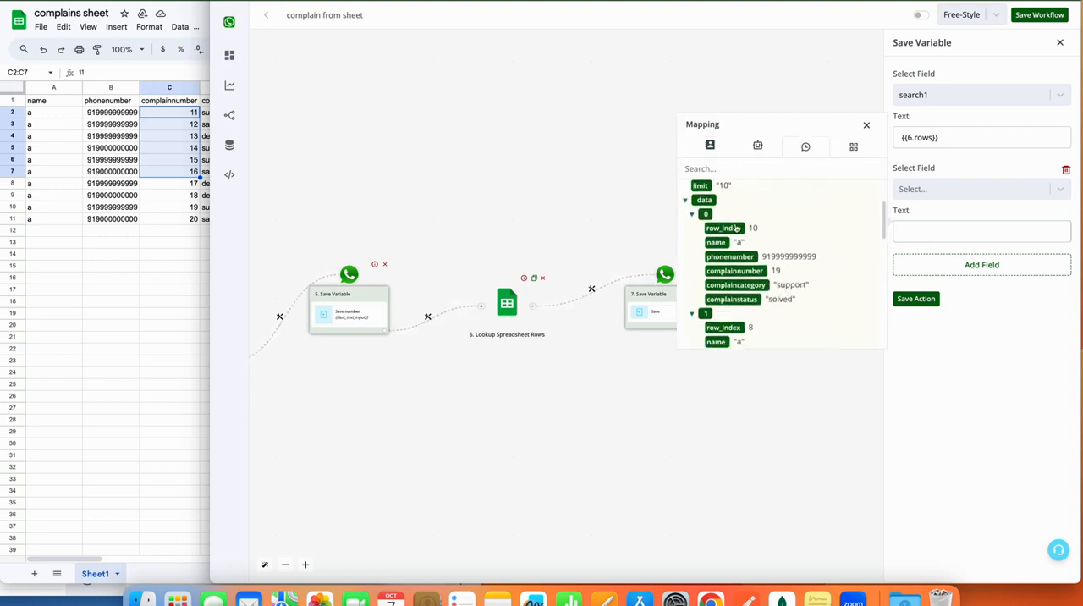
pyautogui.scroll(-8, 720, 264)
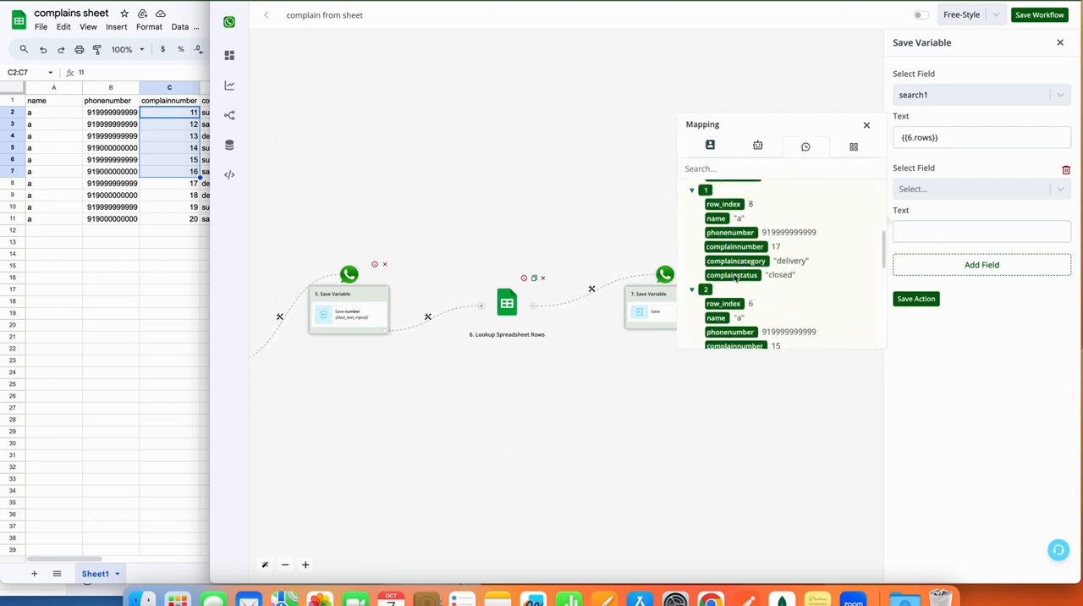
pyautogui.scroll(4, 736, 302)
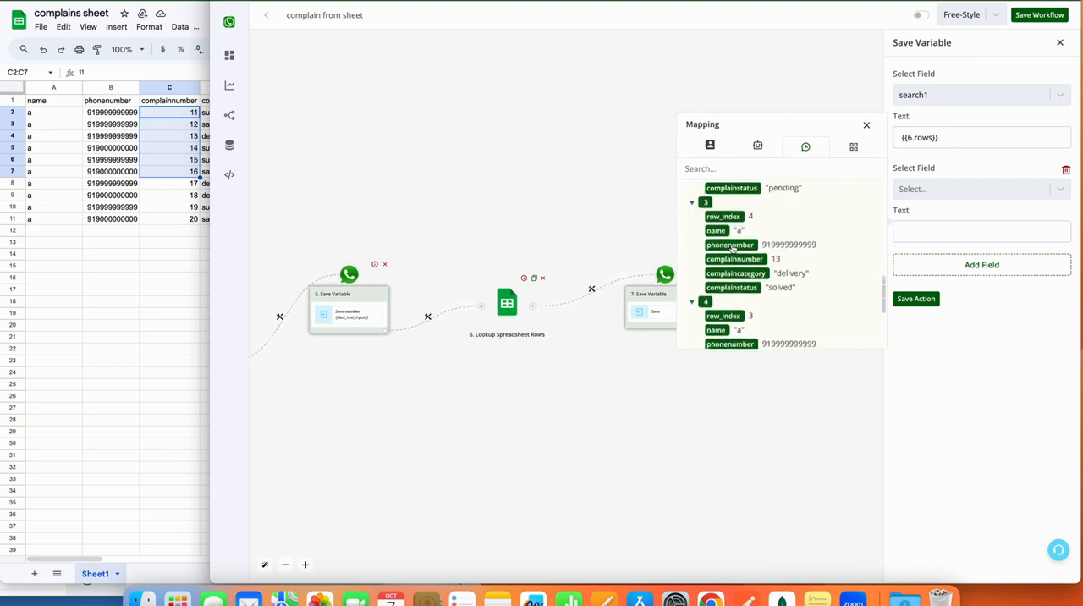
pyautogui.scroll(7, 732, 248)
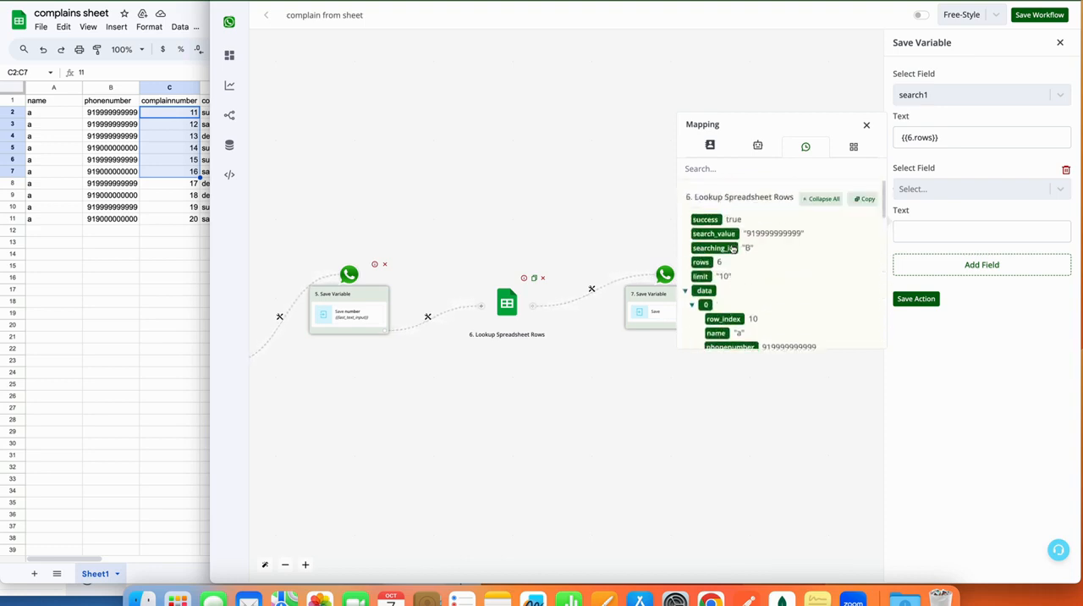
# Check the data type of the searchresults json field in the bot fields list.
pyautogui.click(918, 187)
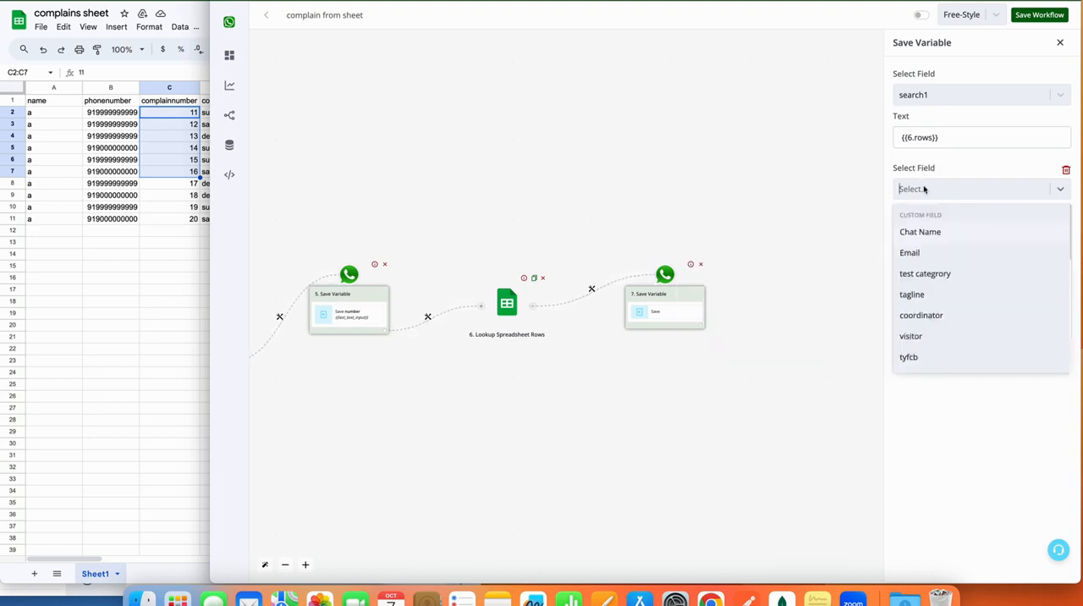
pyautogui.click(924, 190)
pyautogui.click(946, 187)
pyautogui.click(950, 189)
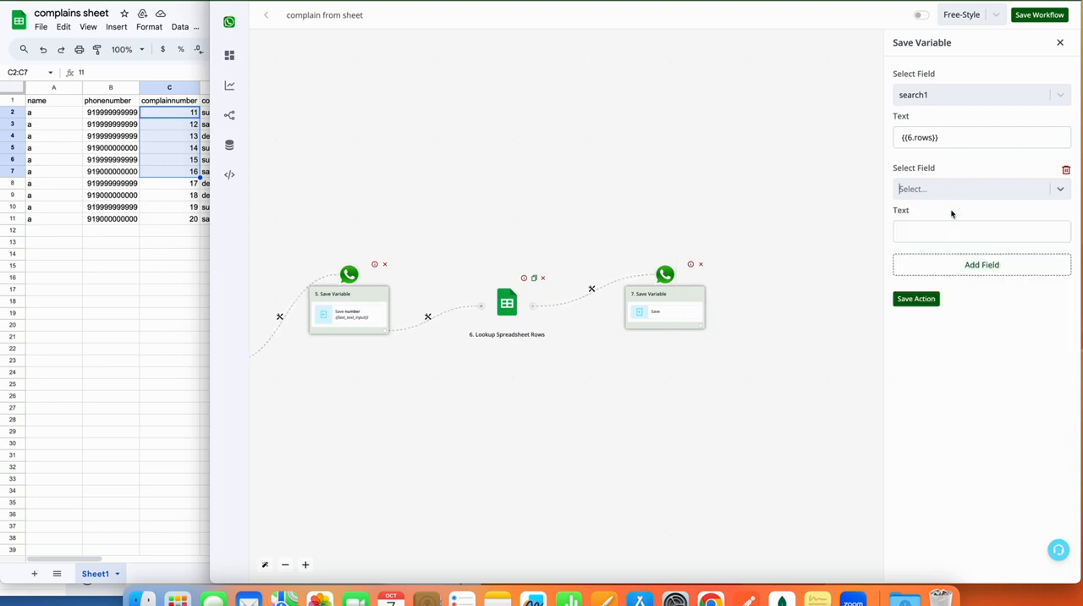
pyautogui.click(952, 231)
pyautogui.click(592, 1)
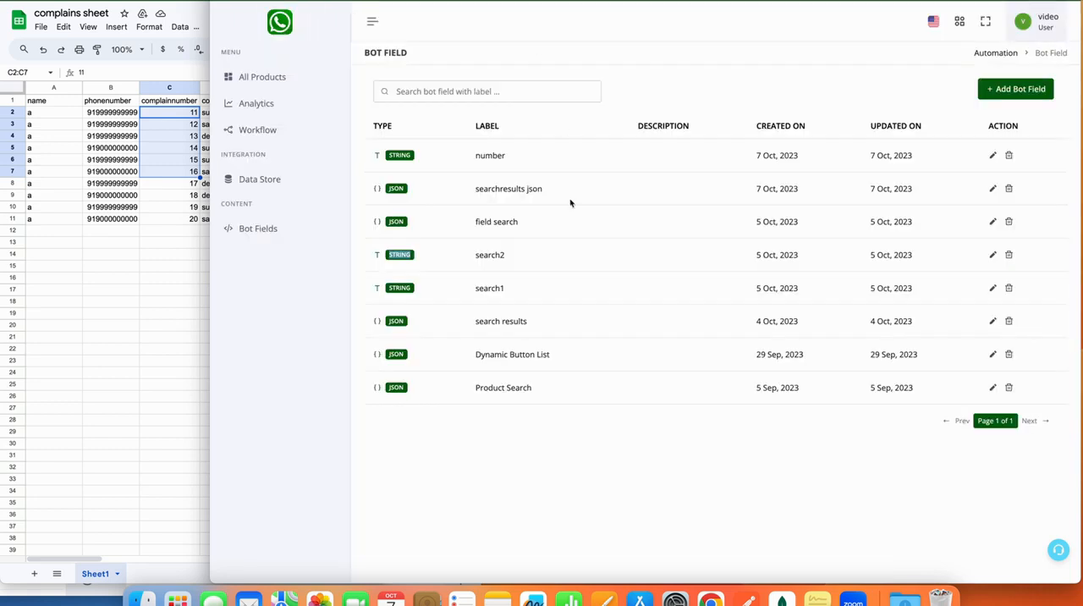
pyautogui.doubleClick(396, 188)
pyautogui.click(385, 1)
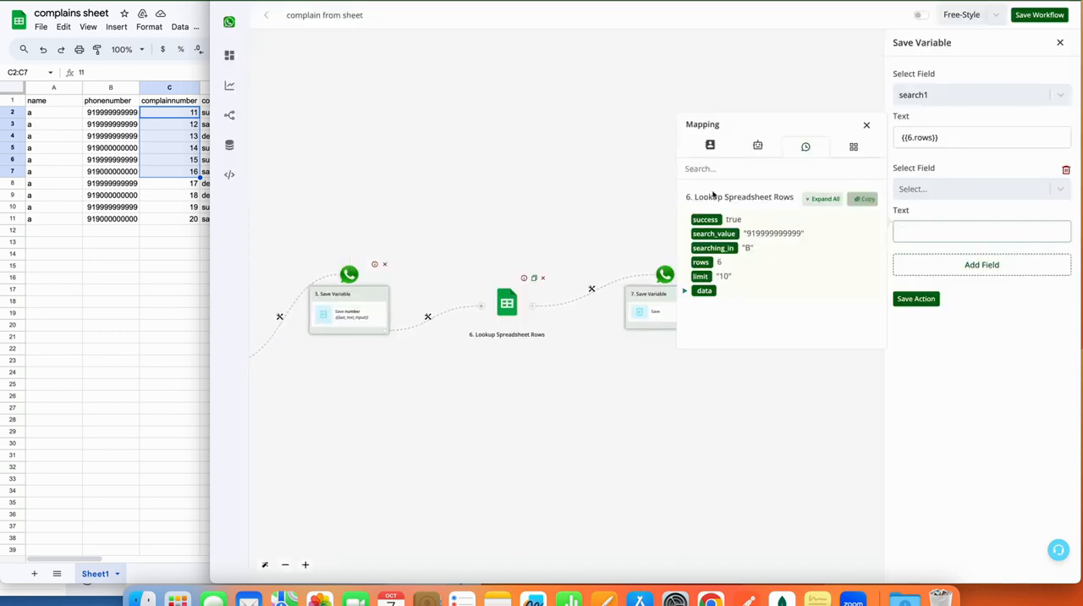
# Copy the lookup module's JSON output and start a new bot field of type JSON labelled complainssearch.
pyautogui.click(872, 201)
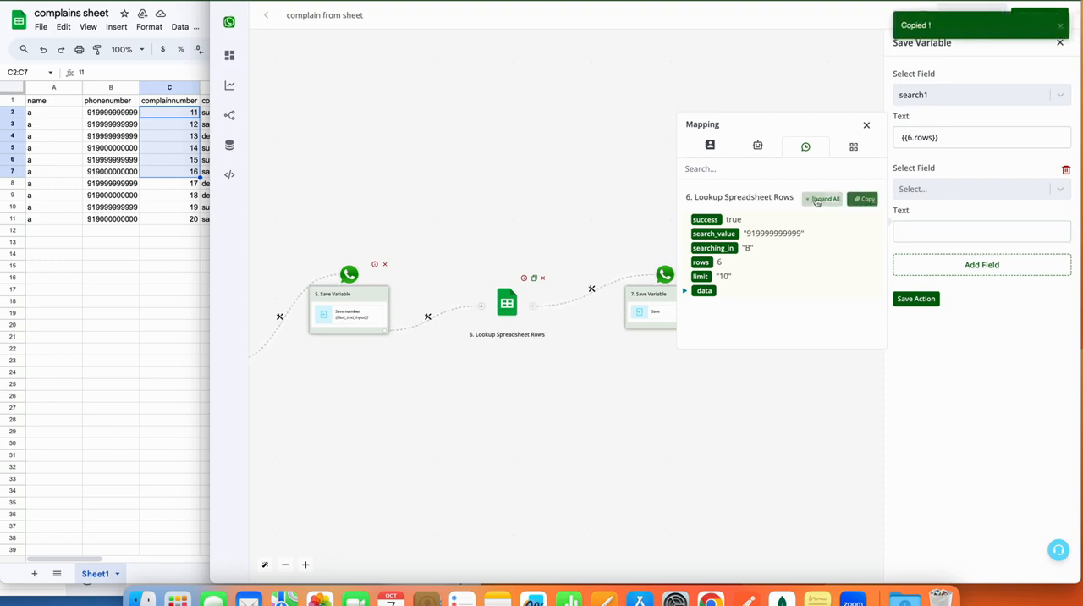
pyautogui.click(872, 202)
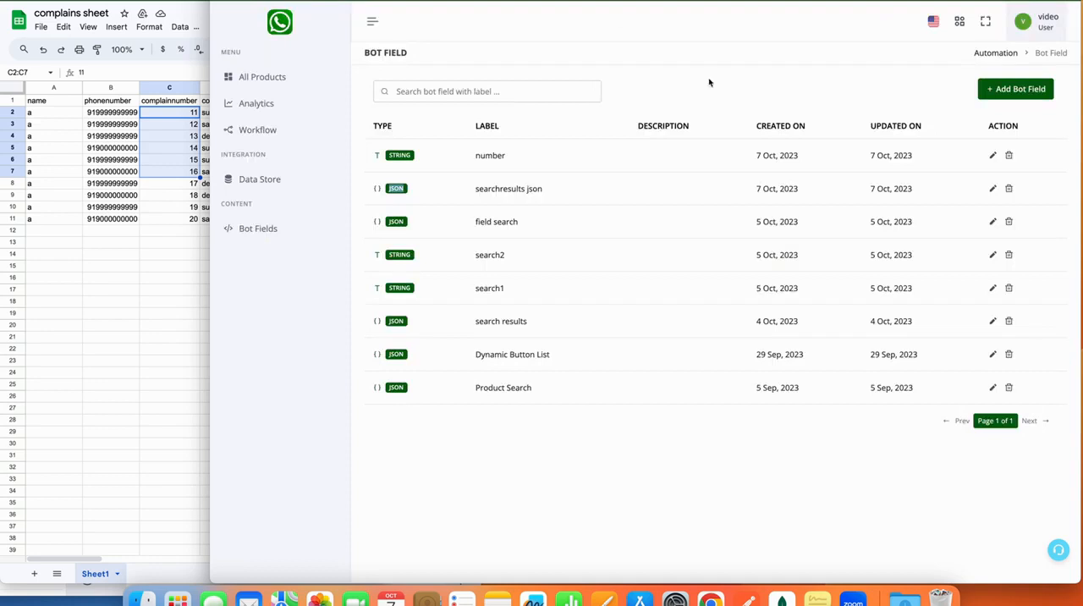
pyautogui.click(1003, 95)
pyautogui.click(677, 273)
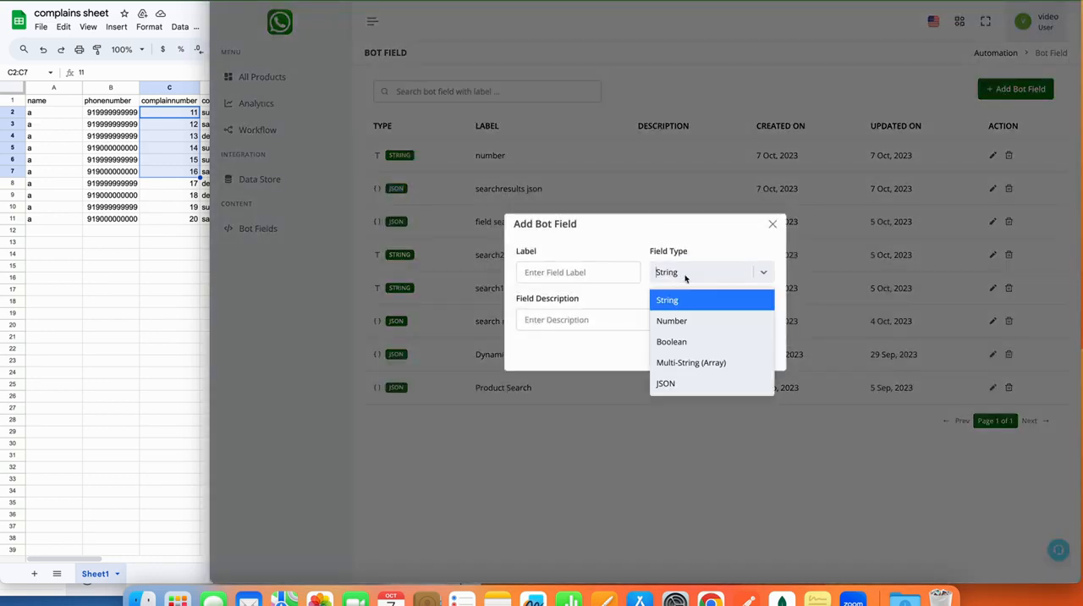
pyautogui.click(685, 377)
pyautogui.click(559, 212)
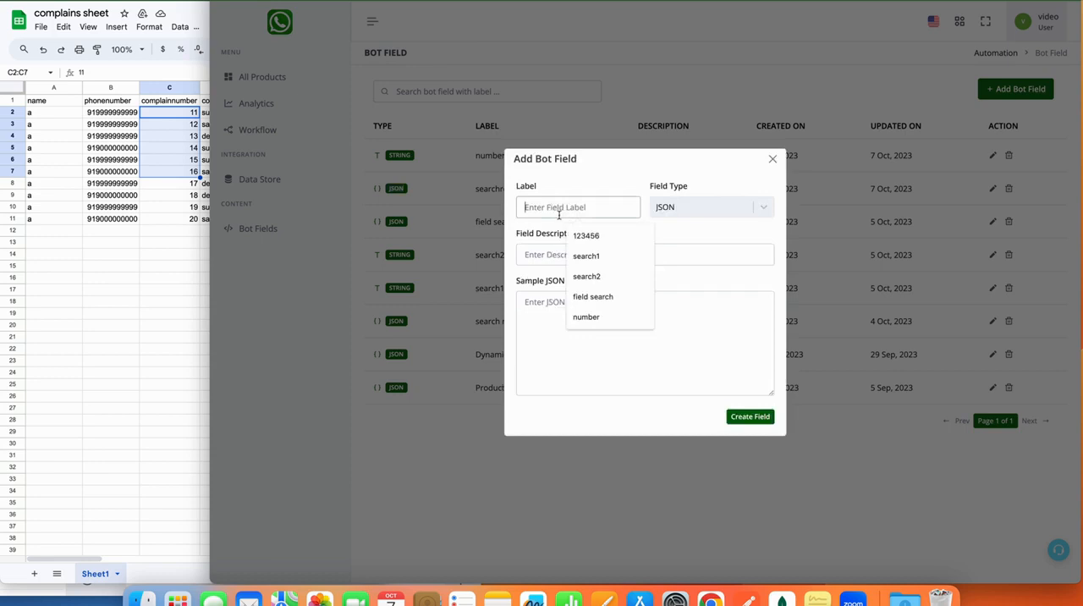
pyautogui.write('complains search')
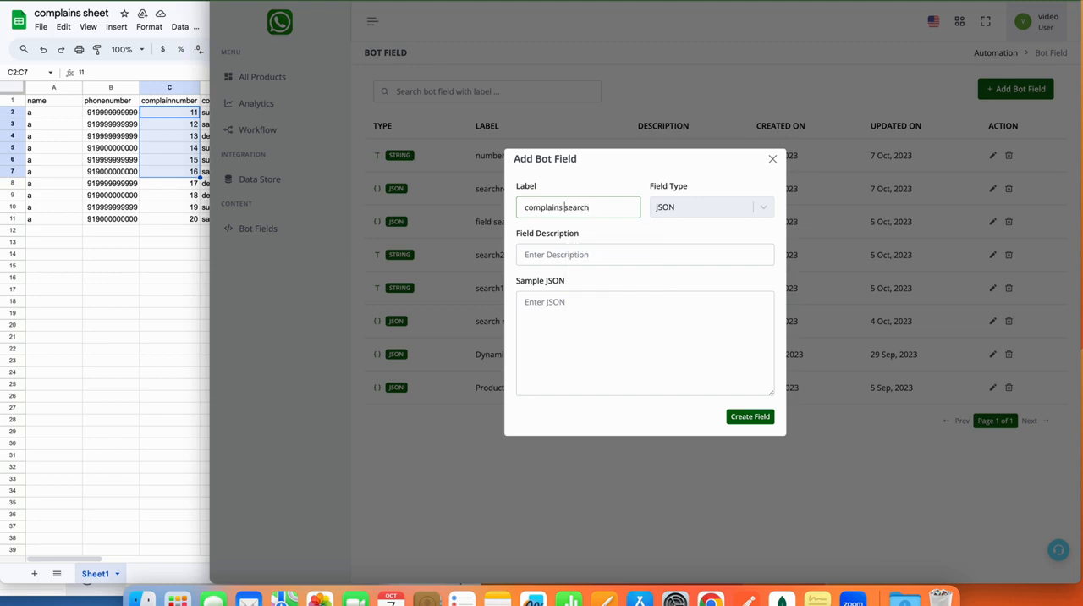
pyautogui.click(564, 207)
pyautogui.press('BackSpace')
# Paste the copied lookup output into the new field's sample JSON and review its records.
pyautogui.click(620, 326)
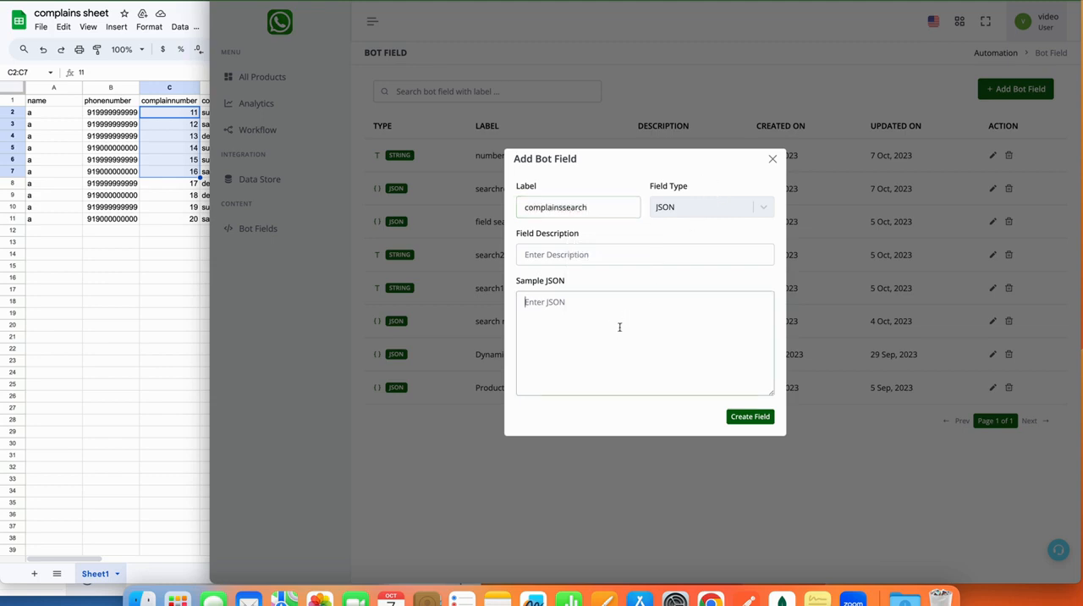
pyautogui.press('super+v')
pyautogui.scroll(10, 619, 327)
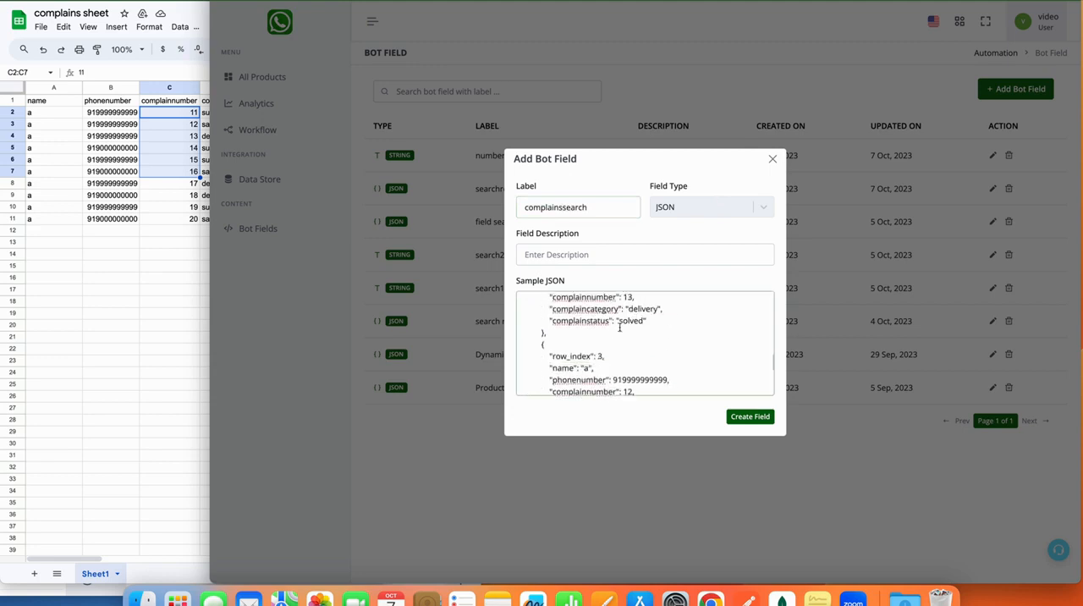
pyautogui.scroll(-3, 620, 324)
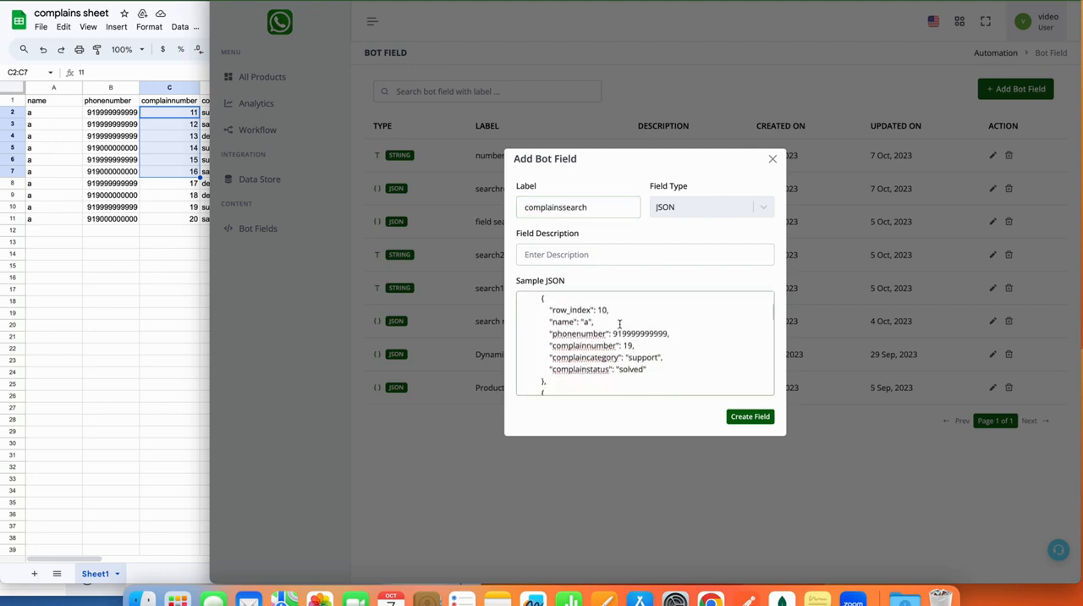
pyautogui.scroll(4, 619, 324)
pyautogui.scroll(-10, 620, 320)
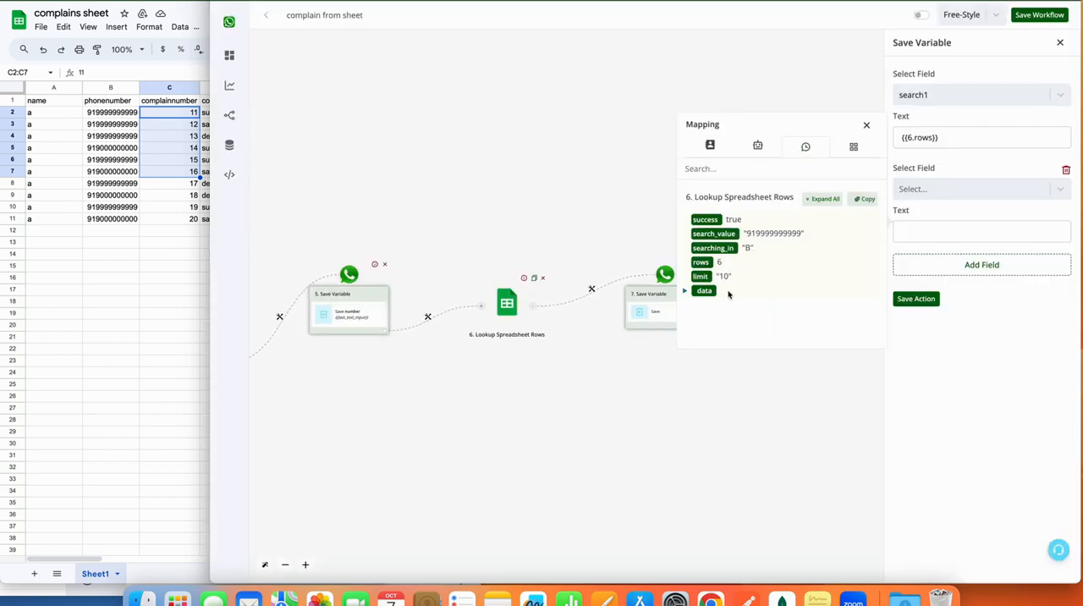
# Compare the first data record in the lookup's mapping with the records in the pasted sample JSON.
pyautogui.click(685, 291)
pyautogui.scroll(-1, 685, 294)
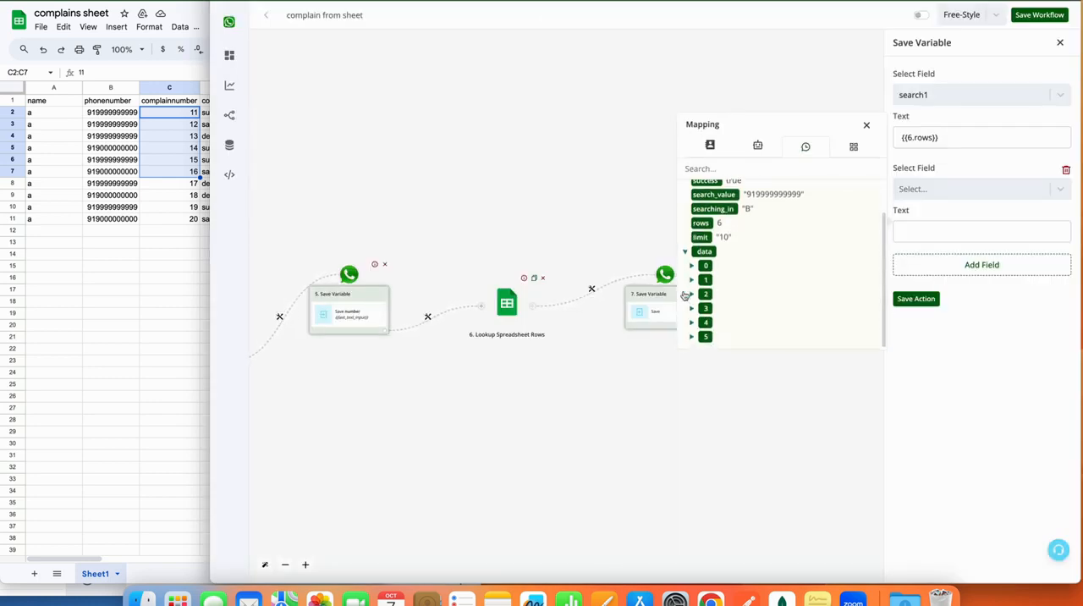
pyautogui.click(691, 266)
pyautogui.scroll(-1, 751, 311)
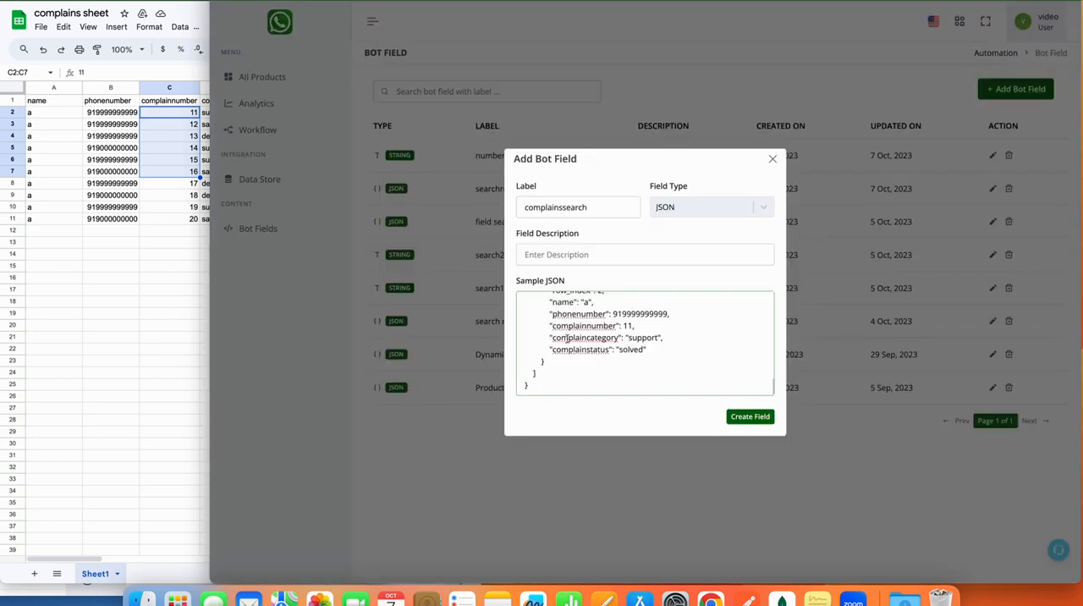
pyautogui.scroll(10, 567, 339)
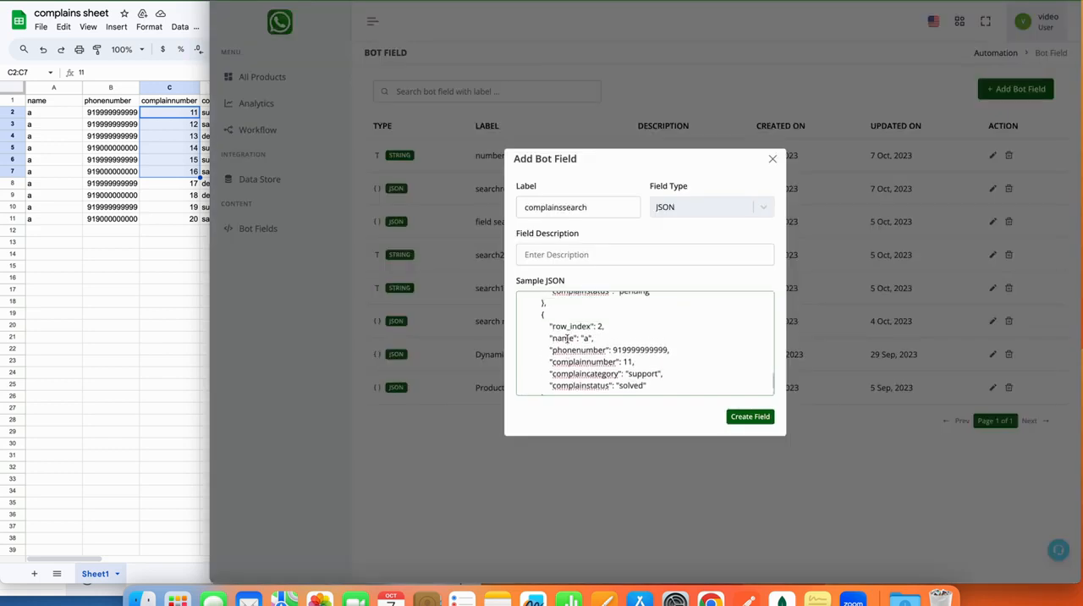
pyautogui.scroll(3, 567, 339)
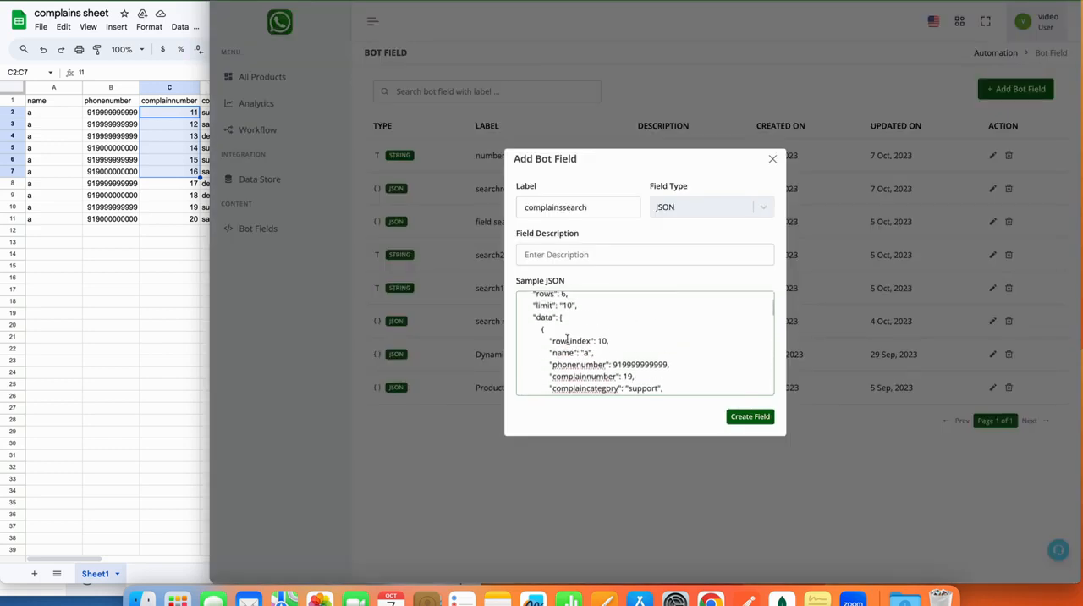
pyautogui.scroll(-4, 567, 334)
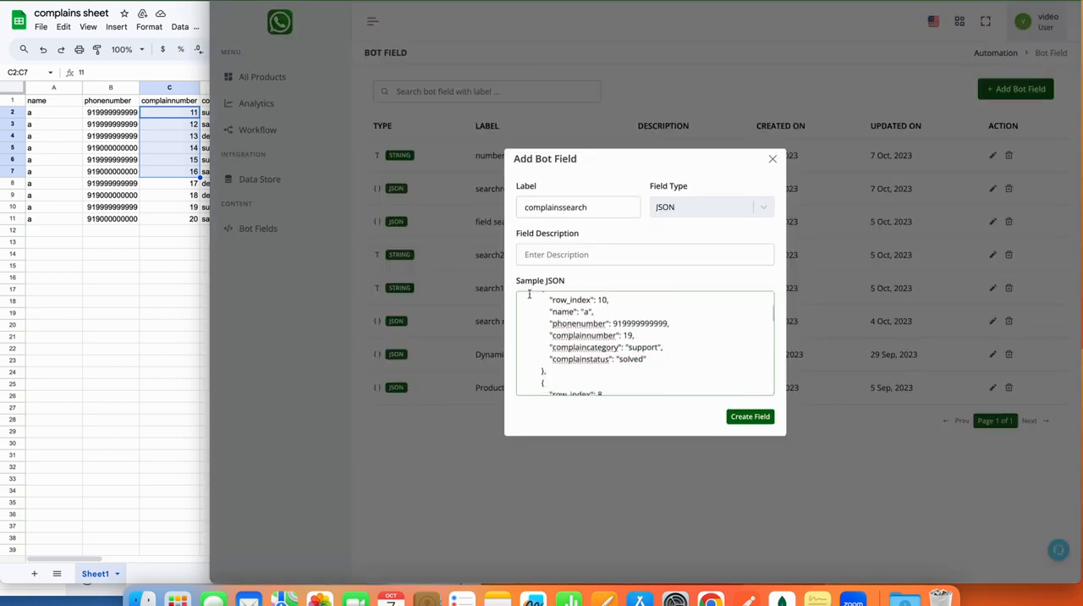
pyautogui.scroll(1, 541, 302)
pyautogui.scroll(2, 541, 302)
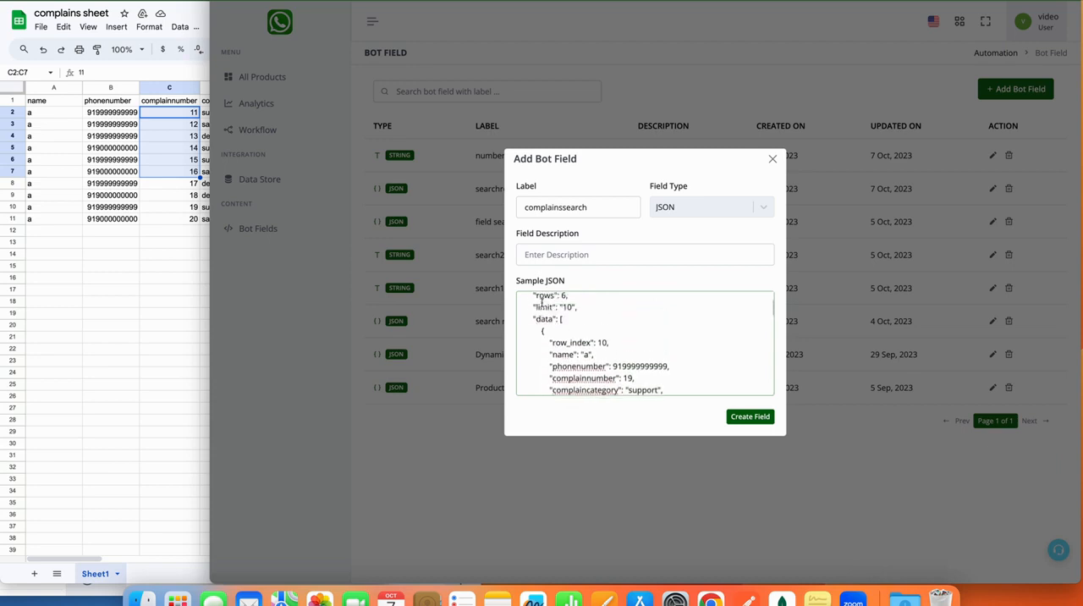
# Replace the sample JSON with only the first record of its data array, the one with row_index 10.
pyautogui.moveTo(542, 330); pyautogui.dragTo(545, 355)
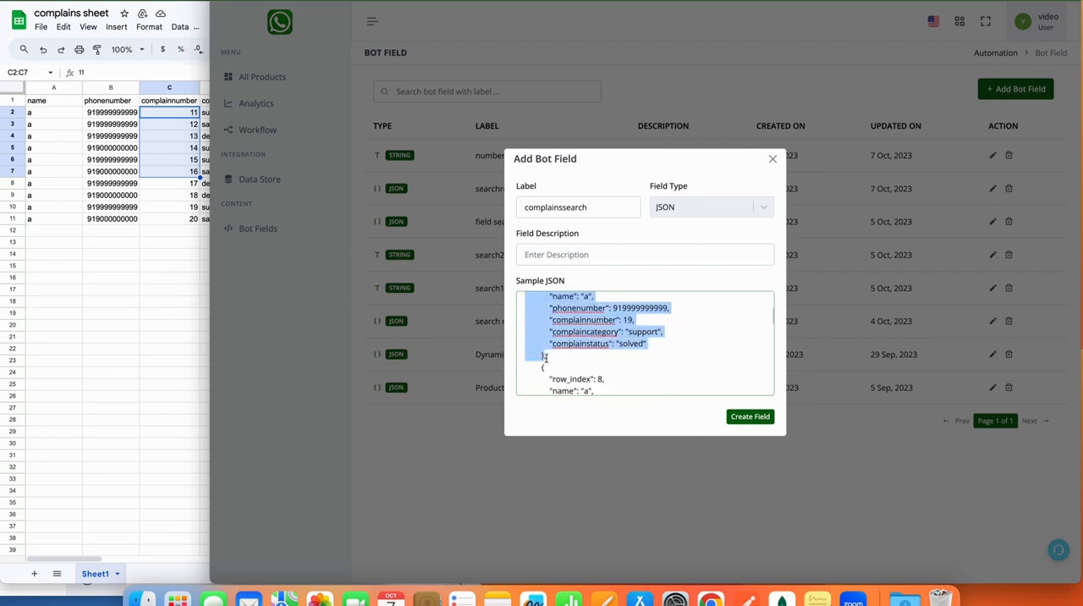
pyautogui.scroll(2, 547, 351)
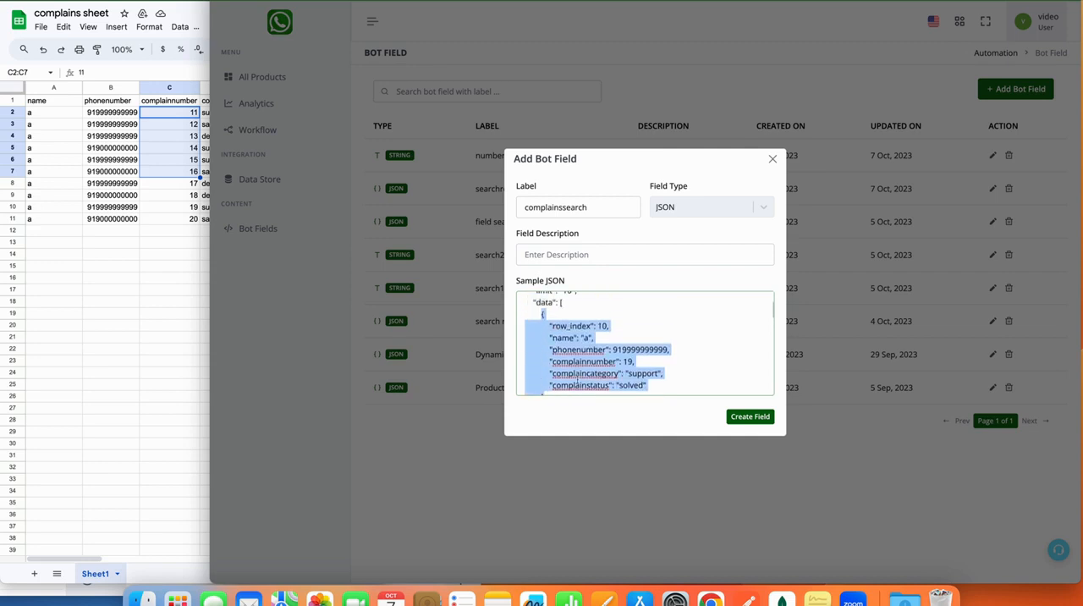
pyautogui.scroll(-2, 578, 380)
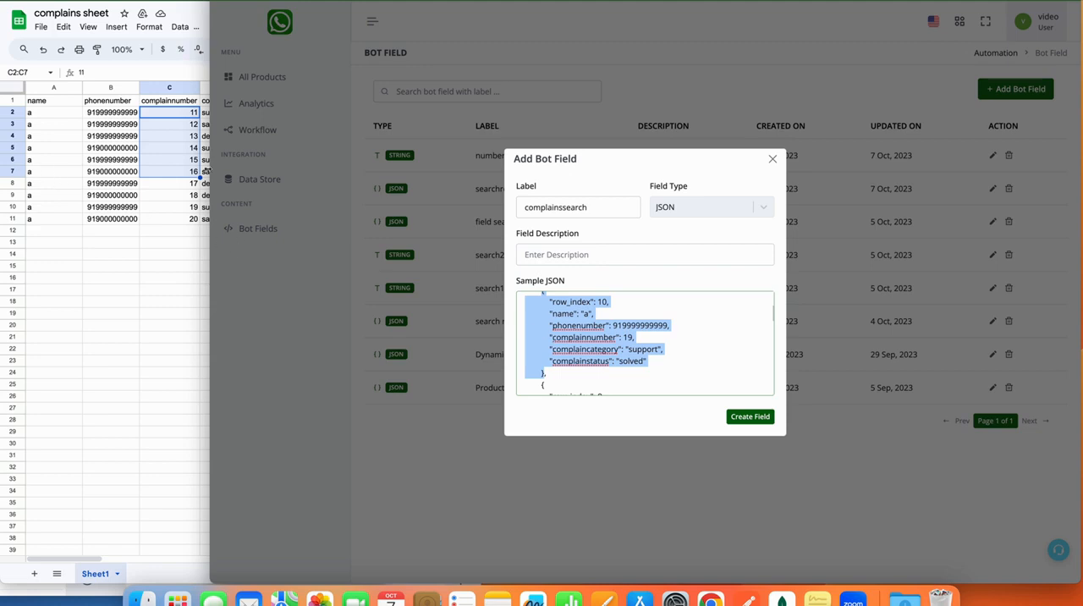
pyautogui.scroll(1, 557, 337)
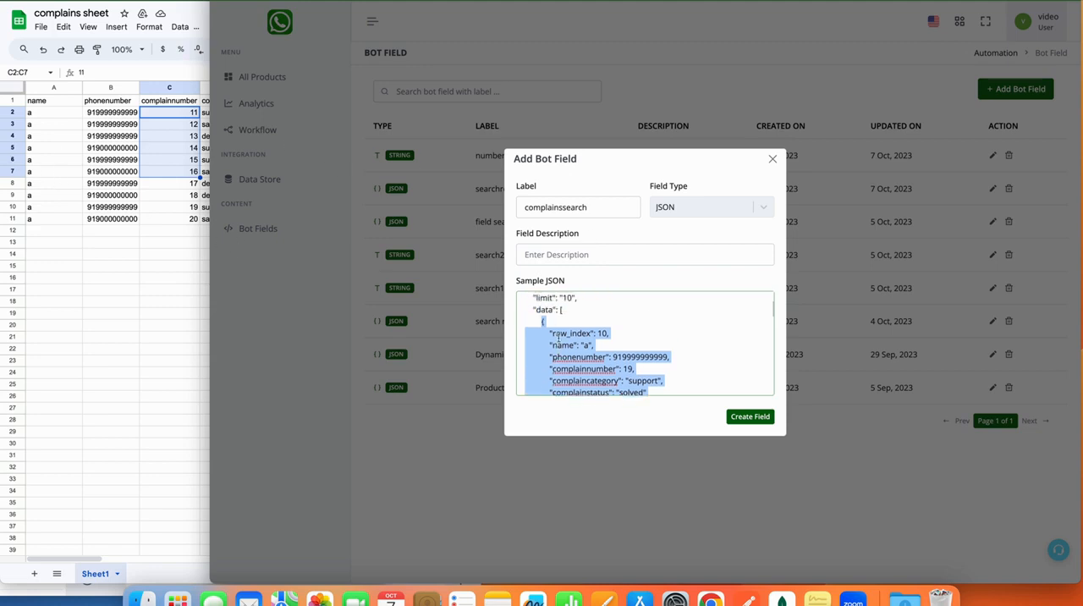
pyautogui.scroll(-1, 567, 341)
pyautogui.click(567, 343)
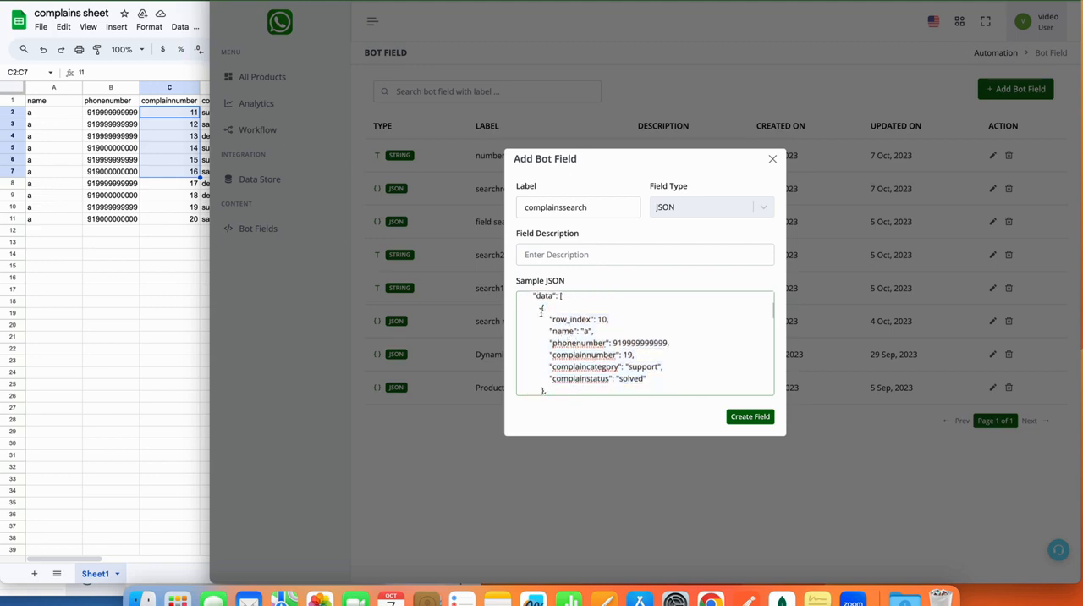
pyautogui.moveTo(540, 310); pyautogui.dragTo(546, 390)
pyautogui.press('super+c')
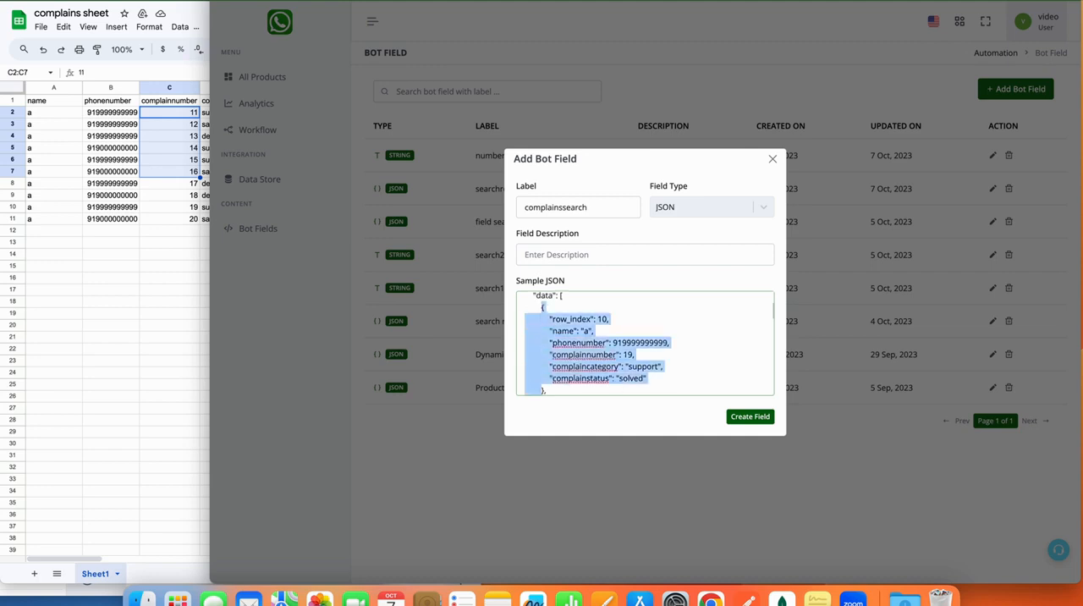
pyautogui.scroll(-3, 592, 343)
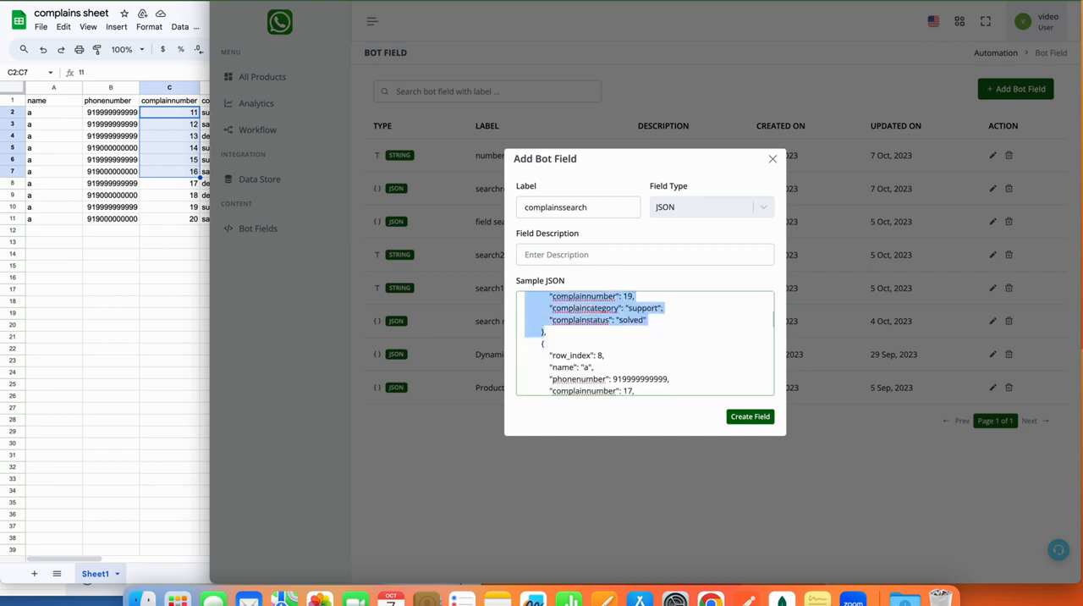
pyautogui.scroll(-3, 645, 343)
pyautogui.press('super+a')
pyautogui.press('BackSpace')
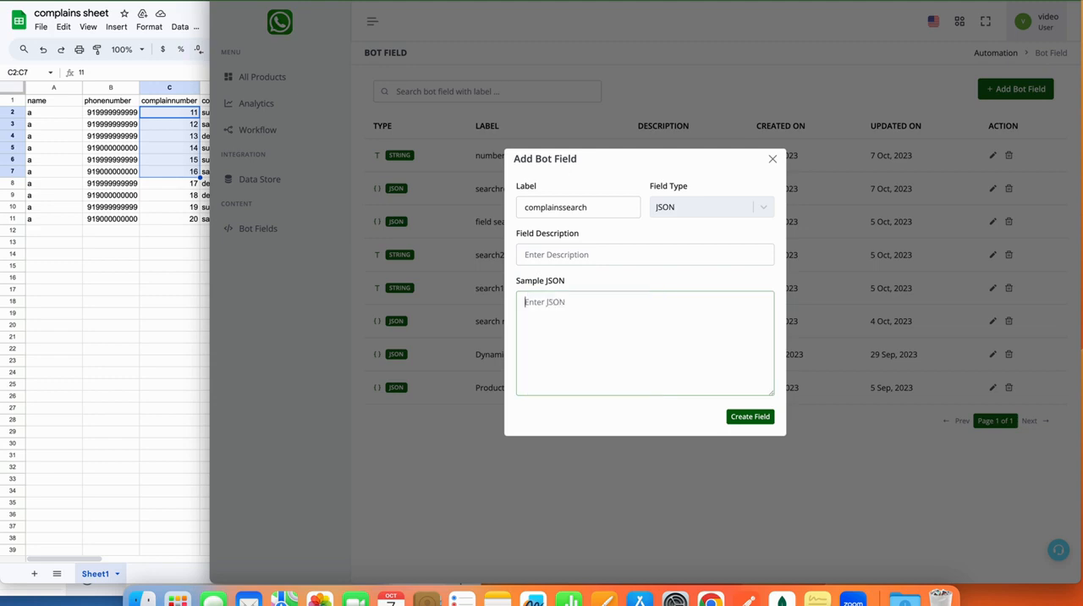
pyautogui.press('super+v')
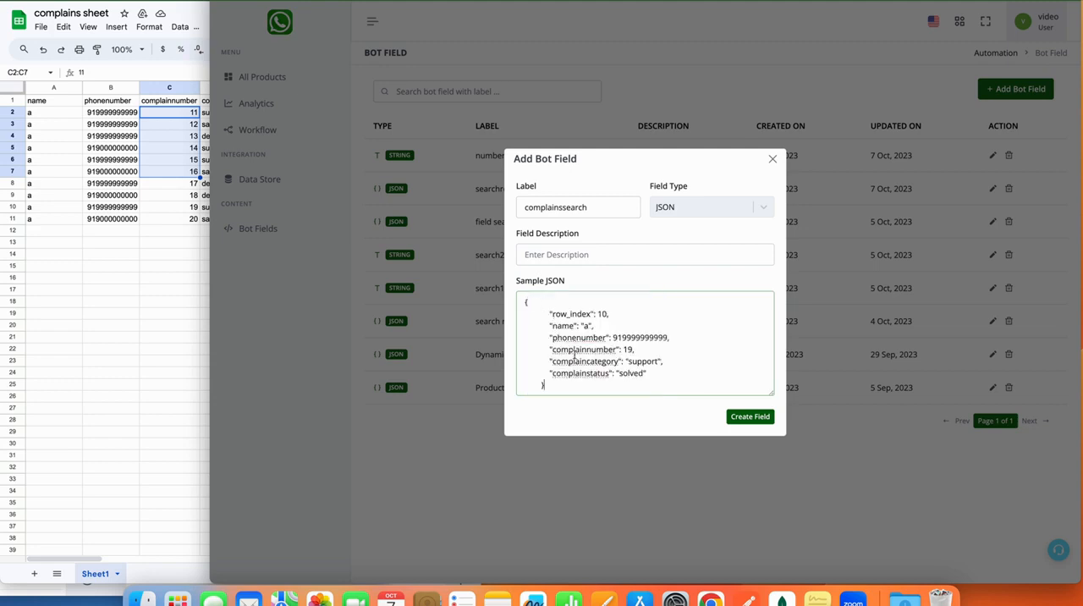
# Check the opening and closing braces of the sample record and create the complainssearch bot field.
pyautogui.click(536, 307)
pyautogui.click(566, 387)
pyautogui.click(527, 307)
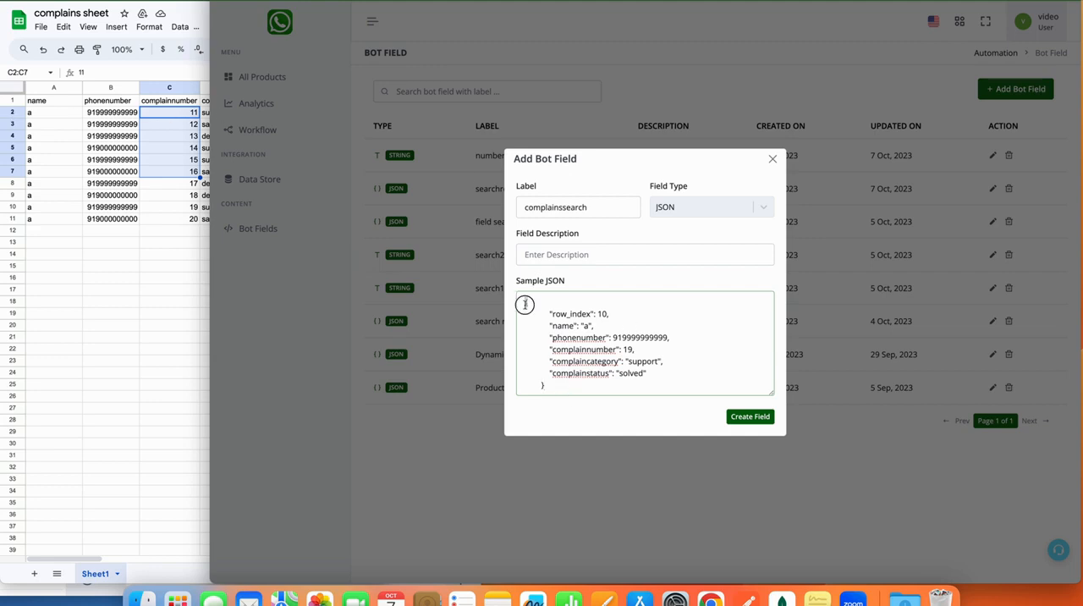
pyautogui.click(575, 391)
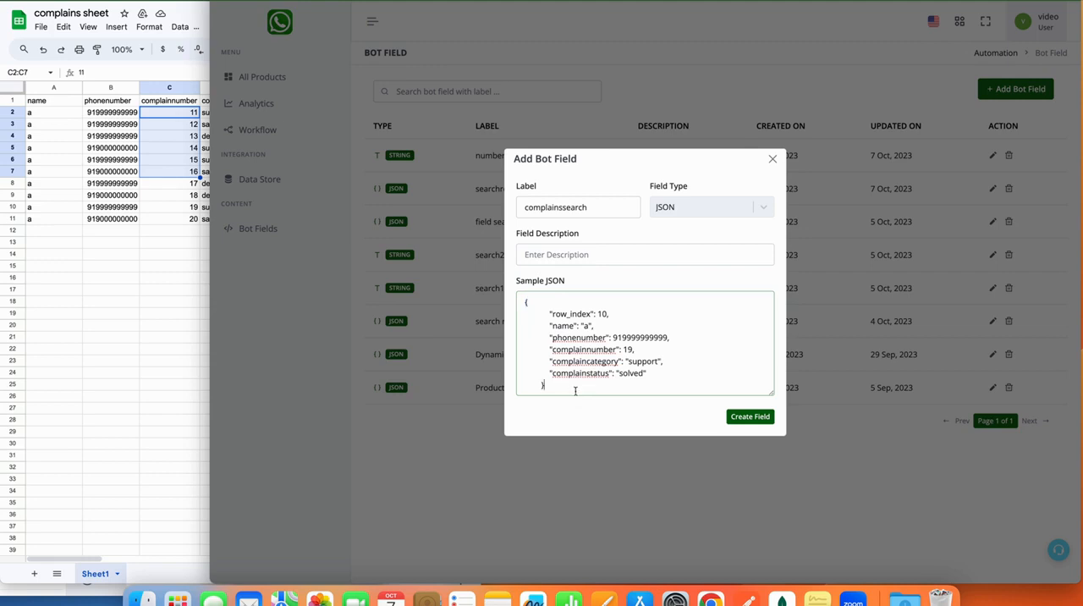
pyautogui.click(743, 418)
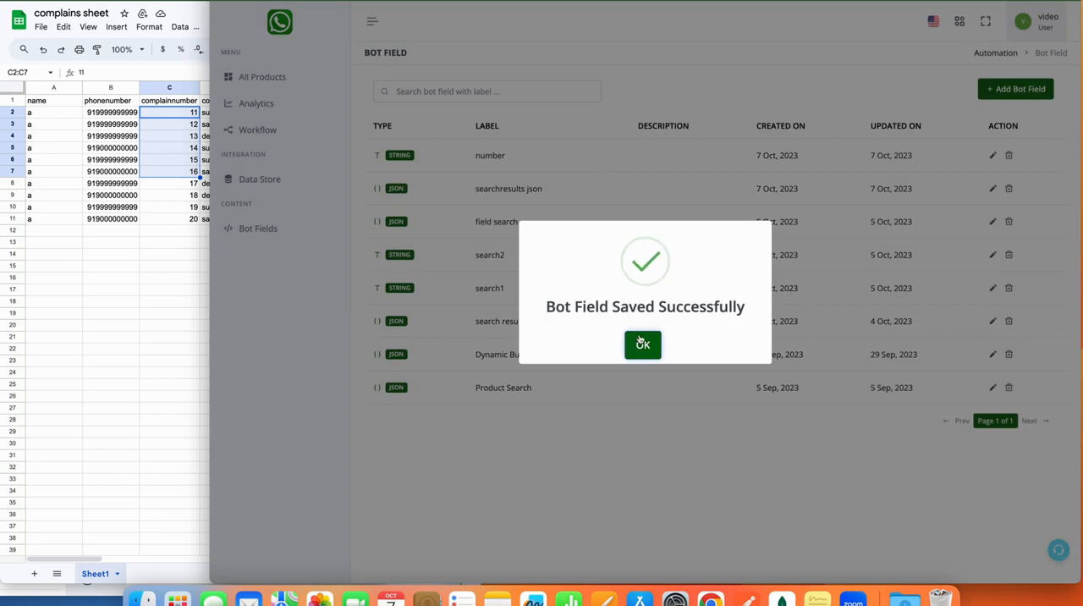
pyautogui.click(641, 342)
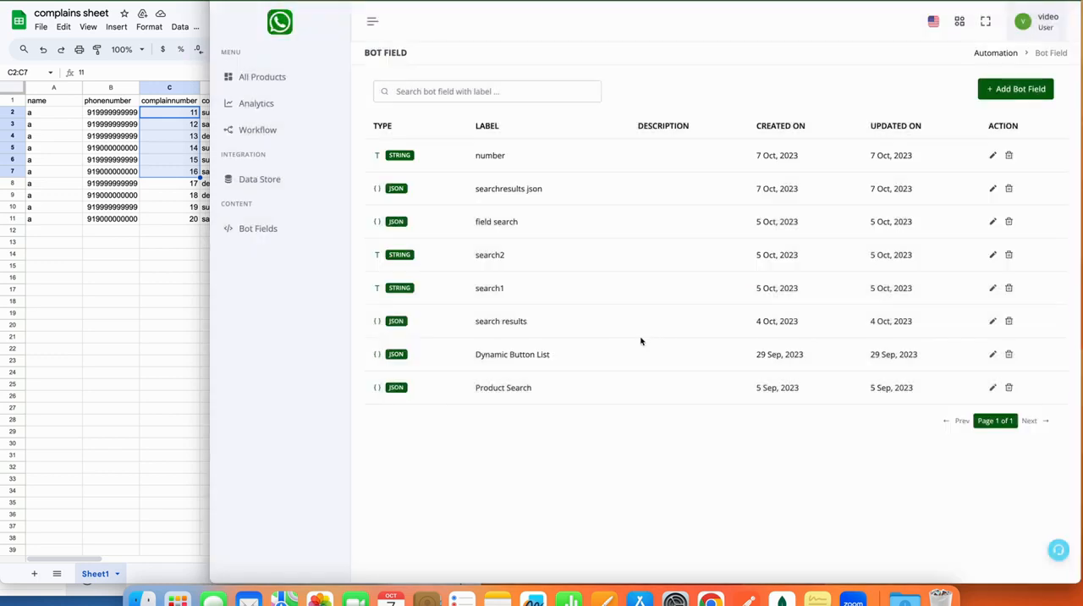
# Save the Save Variable action with its second field left blank, and save the workflow.
pyautogui.click(297, 1)
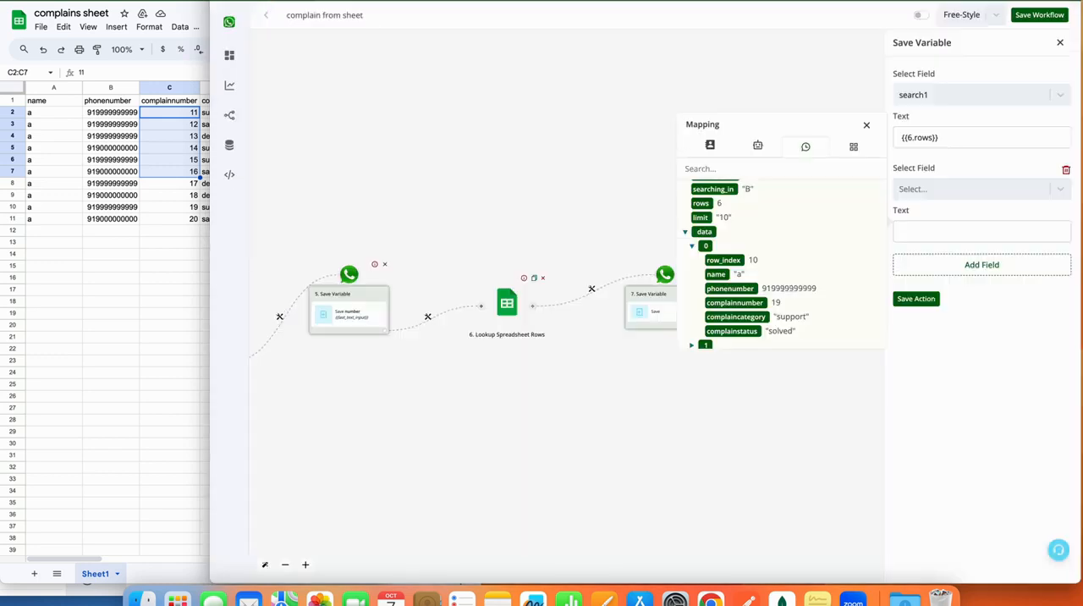
pyautogui.click(929, 304)
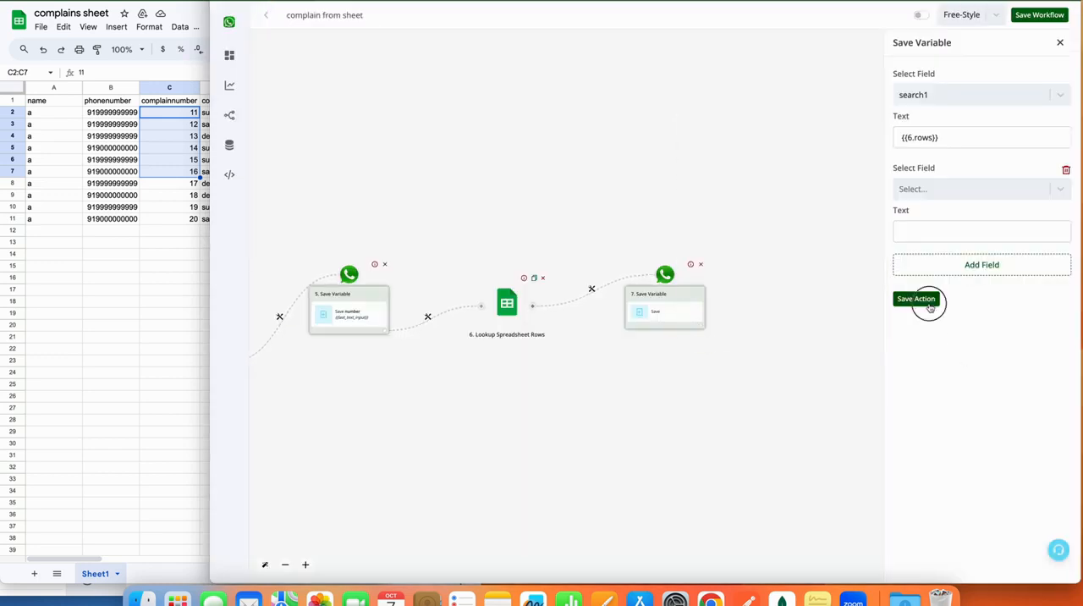
pyautogui.click(1040, 17)
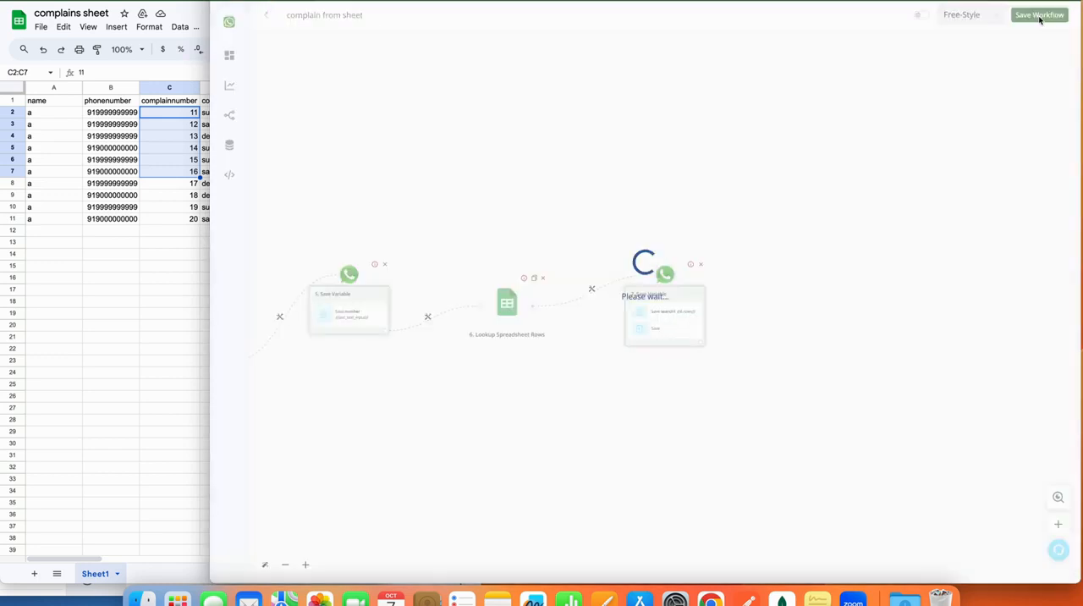
# Assign the lookup's data array {{6.data}} to the complainssearch bot field in the second entry of Save Variable step 7.
pyautogui.click(329, 12)
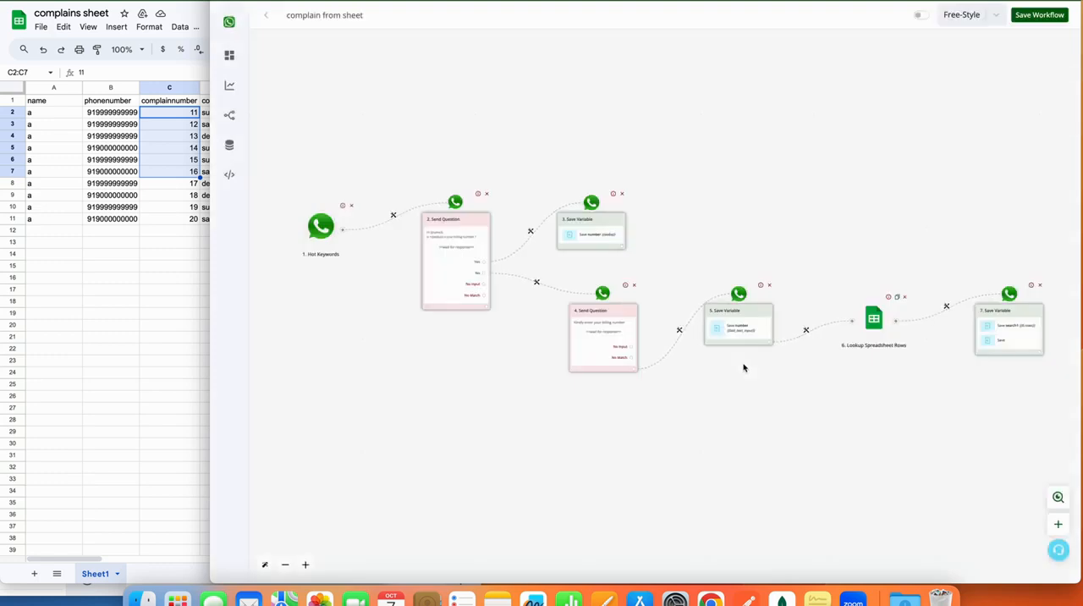
pyautogui.moveTo(908, 434); pyautogui.dragTo(723, 410)
pyautogui.click(797, 329)
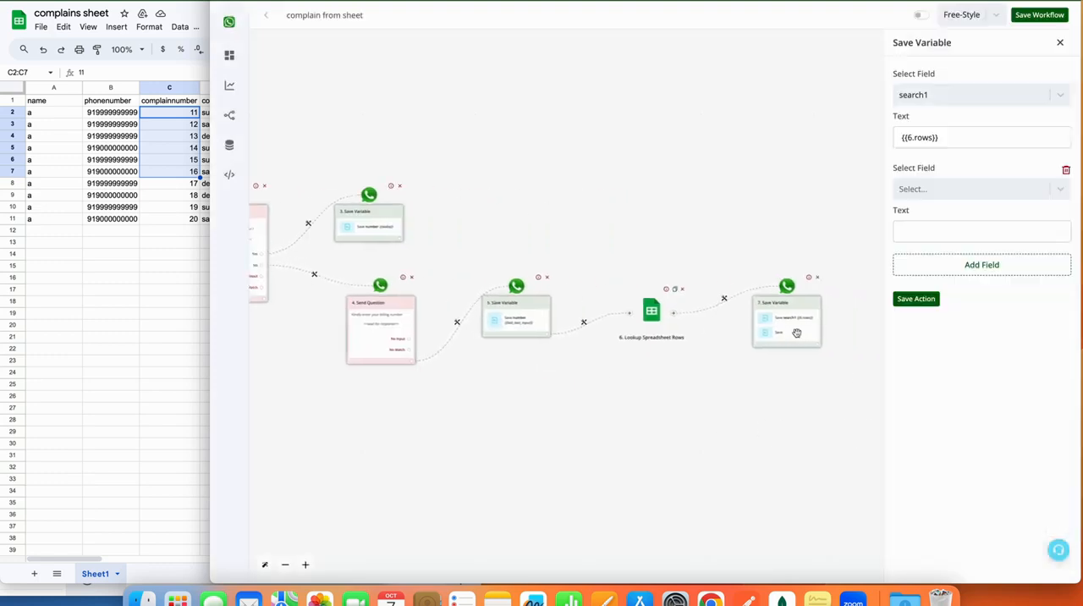
pyautogui.click(959, 190)
pyautogui.scroll(-10, 952, 316)
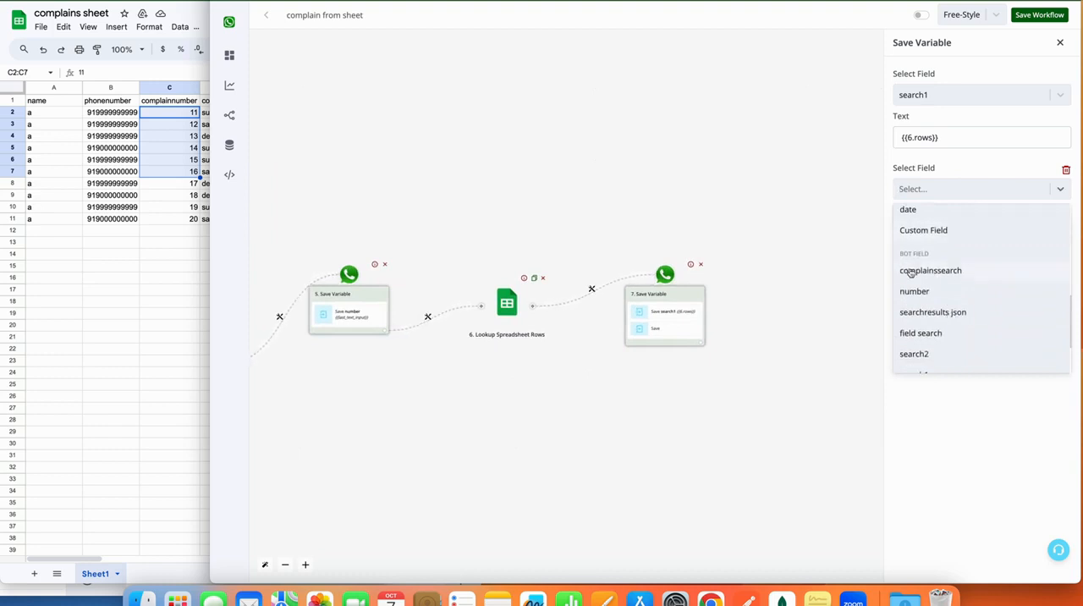
pyautogui.click(953, 271)
pyautogui.click(933, 231)
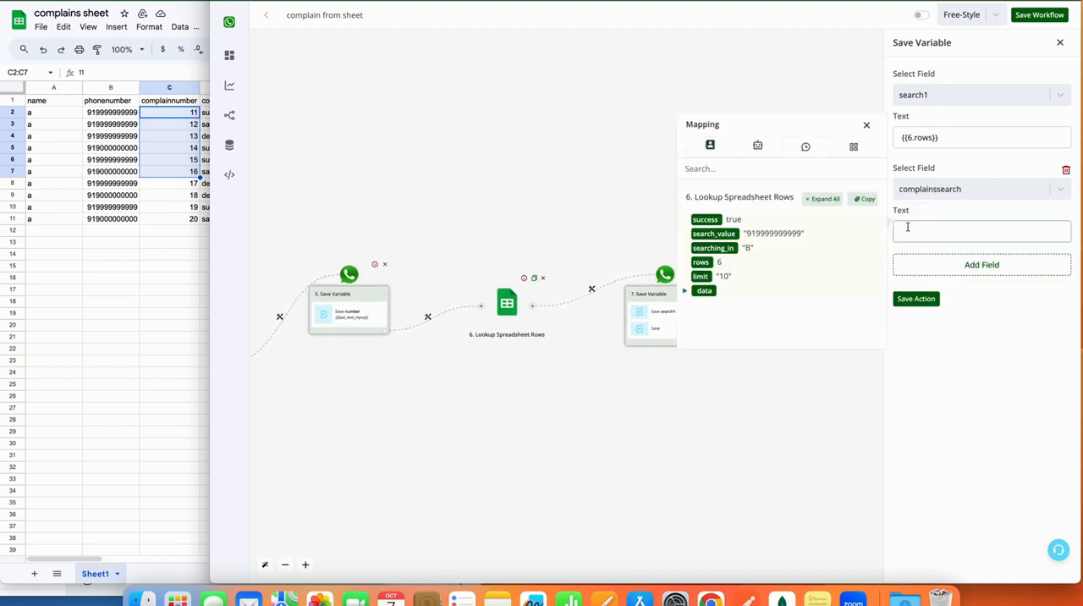
pyautogui.click(705, 292)
# Check the numbered records inside the lookup's data array in the mapping and save the Save Variable action.
pyautogui.click(685, 291)
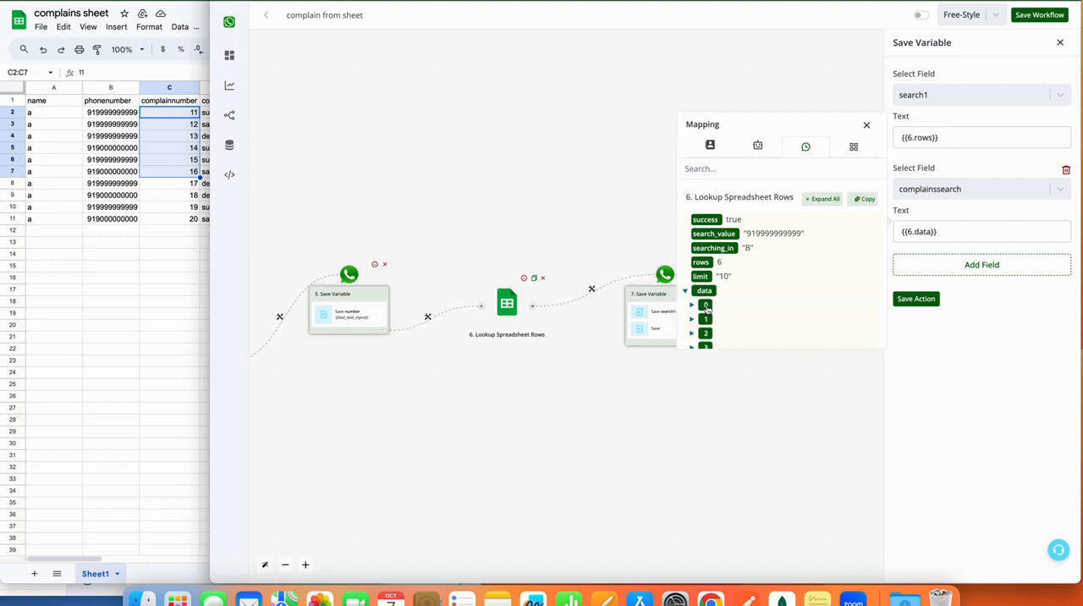
pyautogui.click(691, 305)
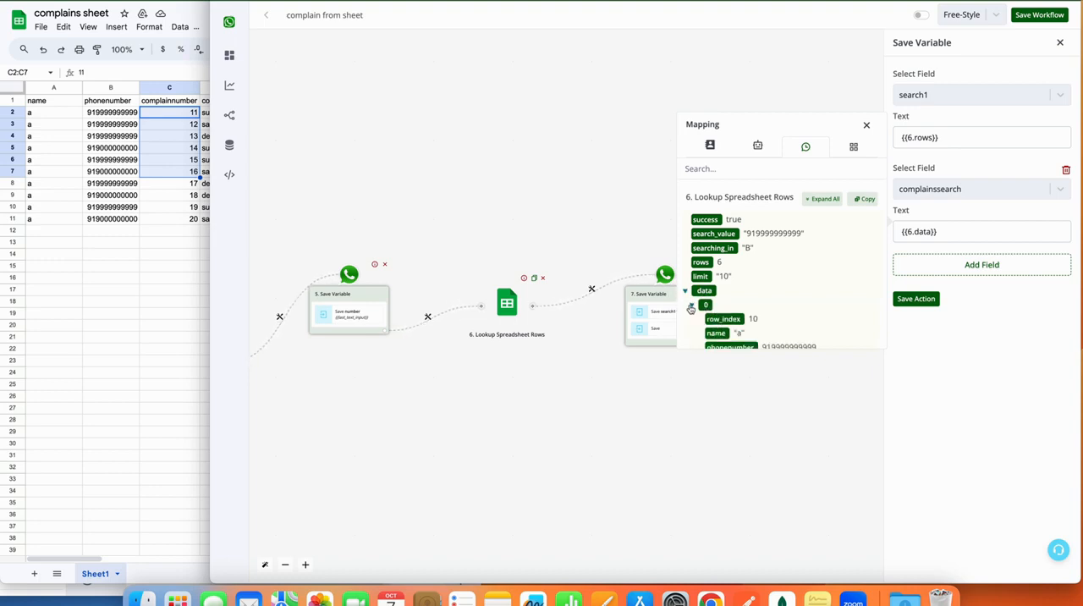
pyautogui.click(705, 306)
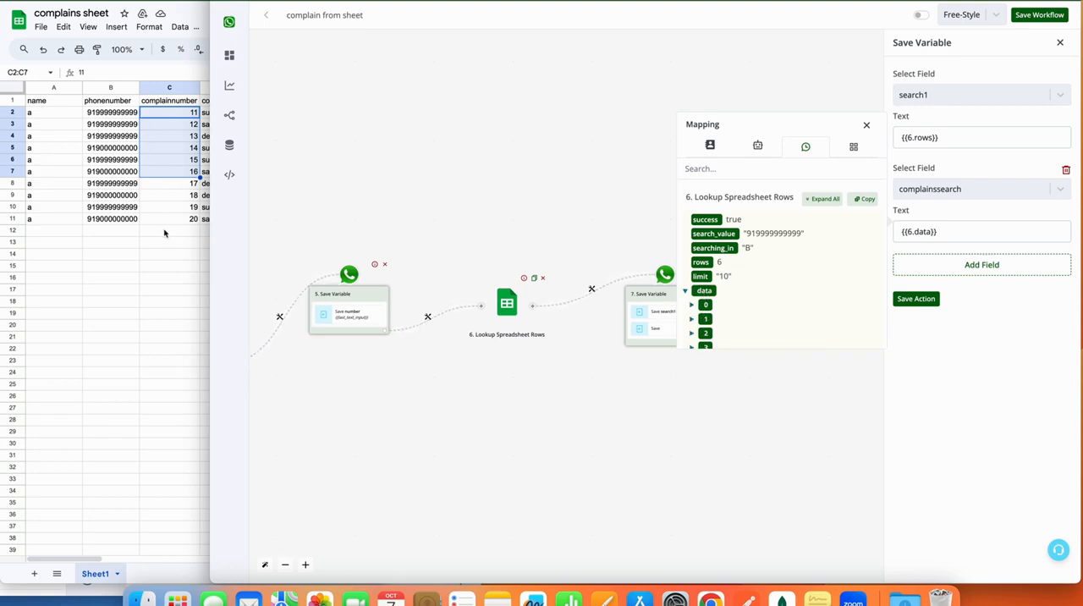
pyautogui.click(960, 228)
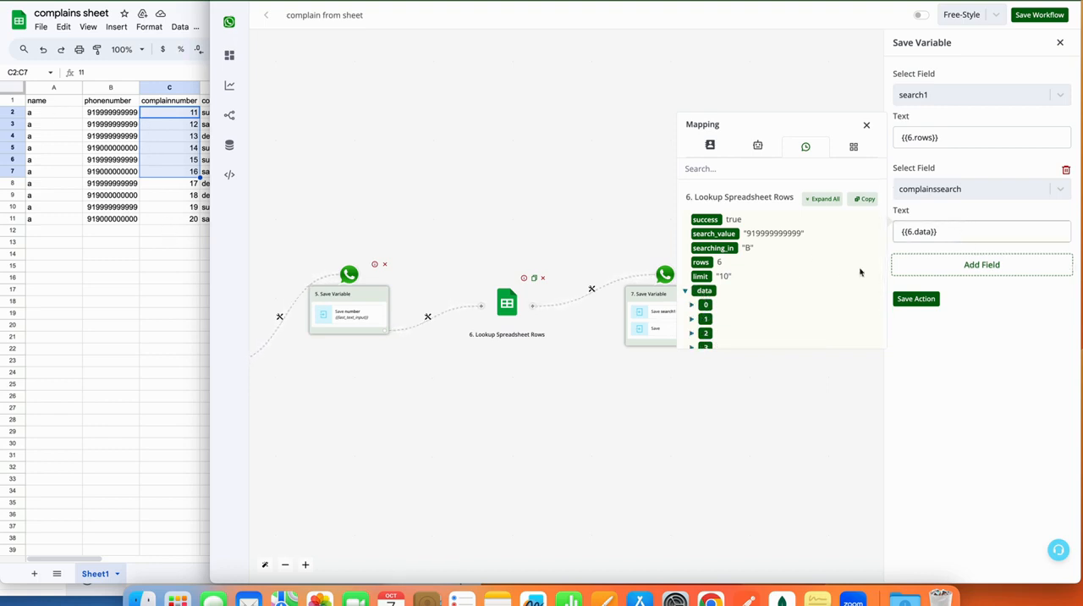
pyautogui.scroll(-2, 706, 288)
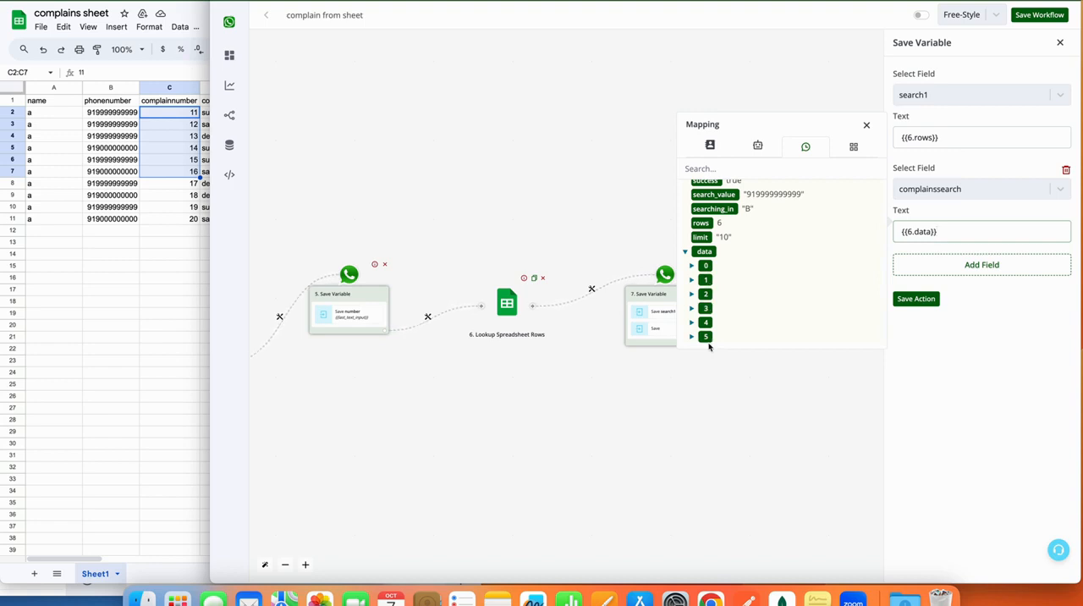
pyautogui.click(924, 298)
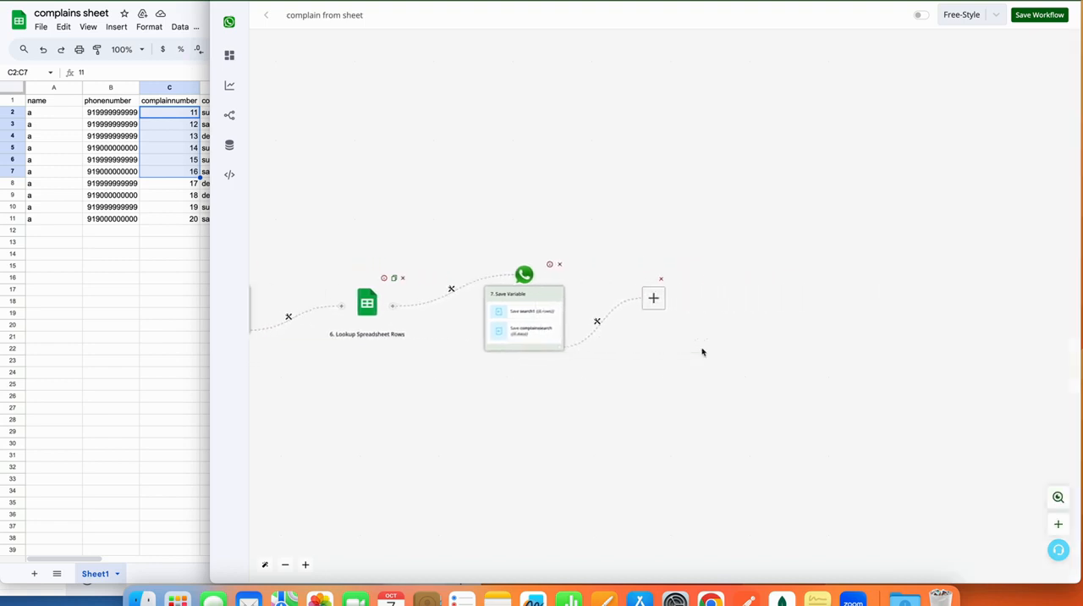
# Add a Basic Router after Save Variable step 7 and place its empty branch up and to the right of it.
pyautogui.click(580, 322)
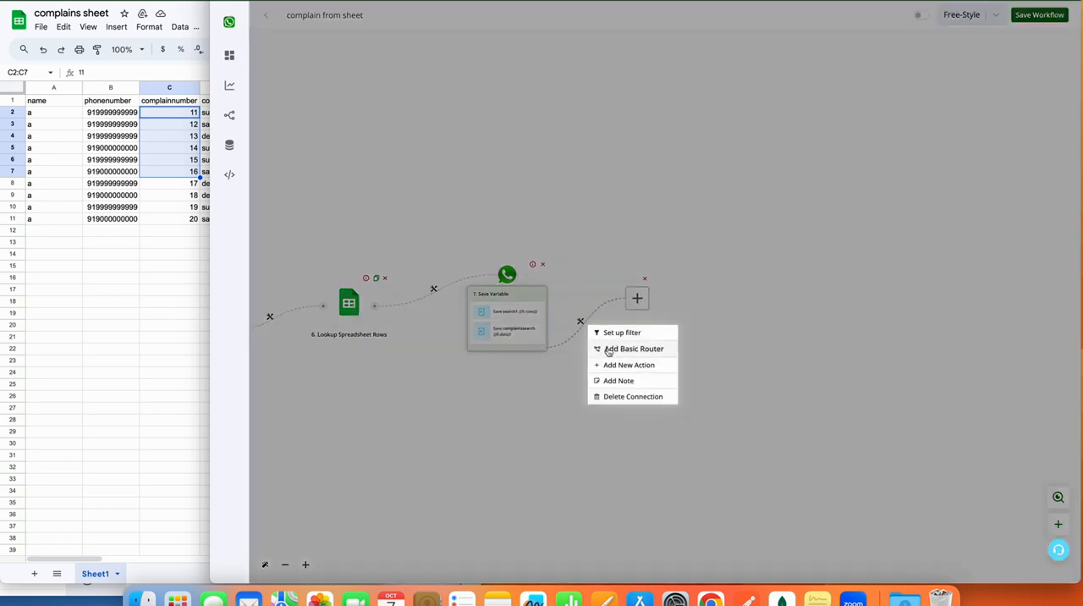
pyautogui.click(608, 350)
pyautogui.moveTo(738, 305); pyautogui.dragTo(837, 244)
# Set up a filter on the router's first branch with the label "rows are zero".
pyautogui.click(753, 273)
pyautogui.click(766, 285)
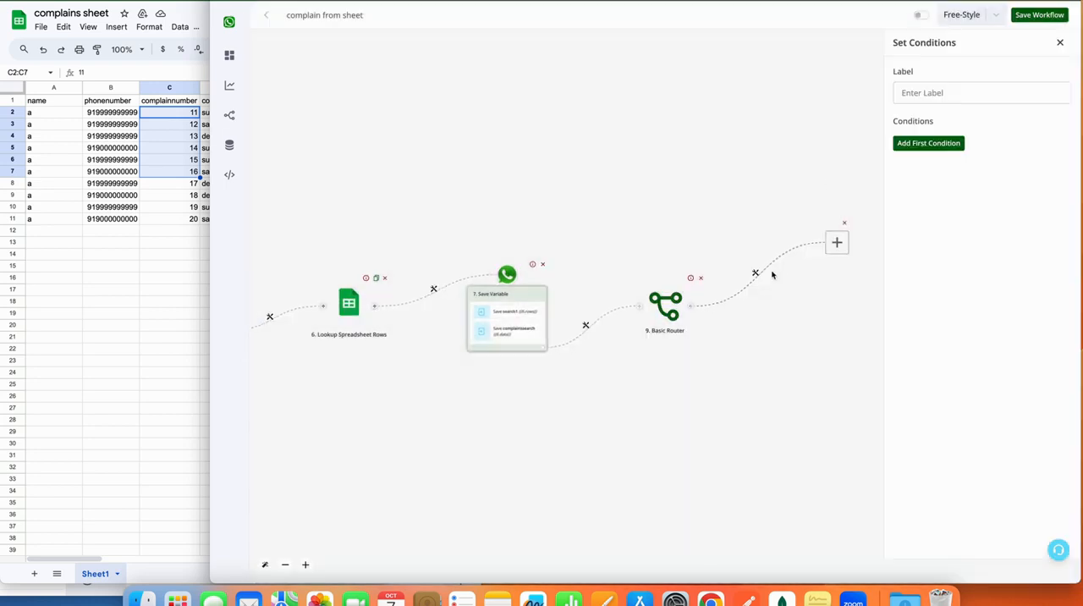
pyautogui.click(909, 93)
pyautogui.write('r')
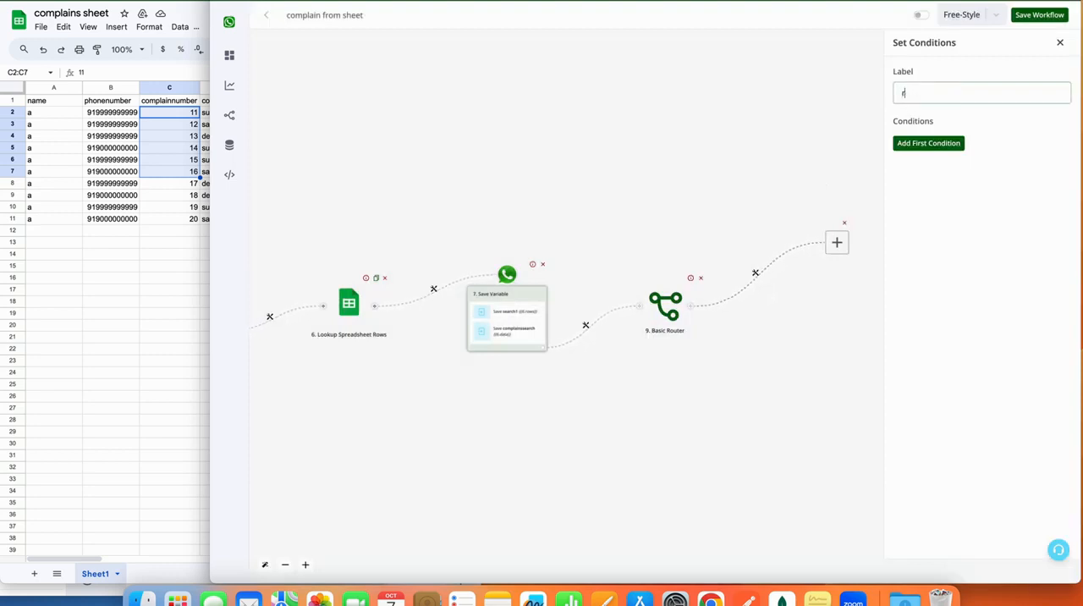
pyautogui.write('owsare zero')
pyautogui.click(918, 92)
# Add a condition that the search1 bot field is numerically Equals to 0, and save the filter.
pyautogui.click(948, 150)
pyautogui.click(948, 151)
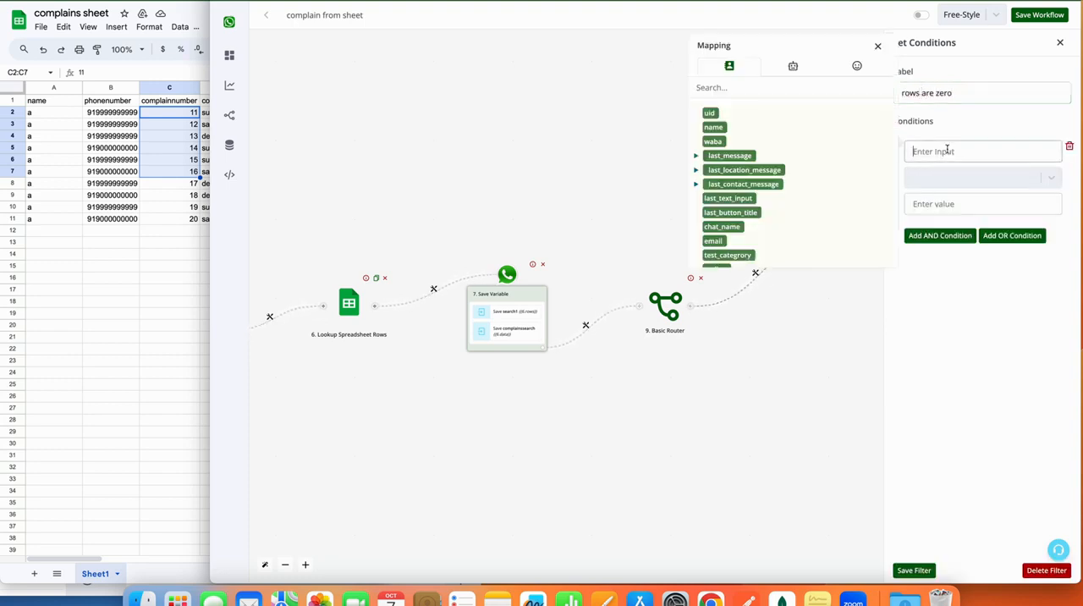
pyautogui.click(796, 67)
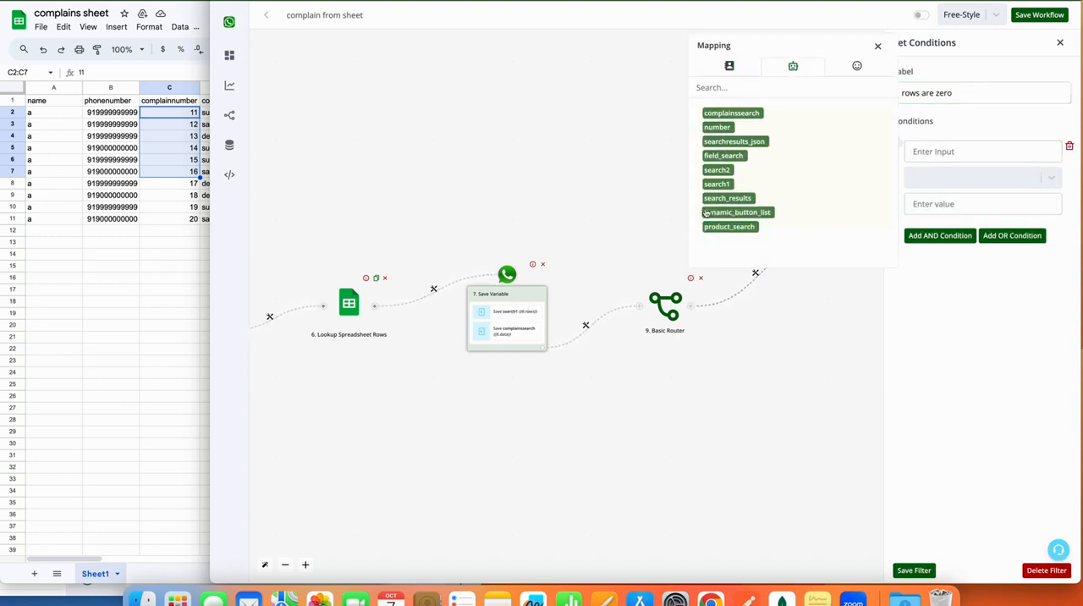
pyautogui.click(716, 184)
pyautogui.click(957, 177)
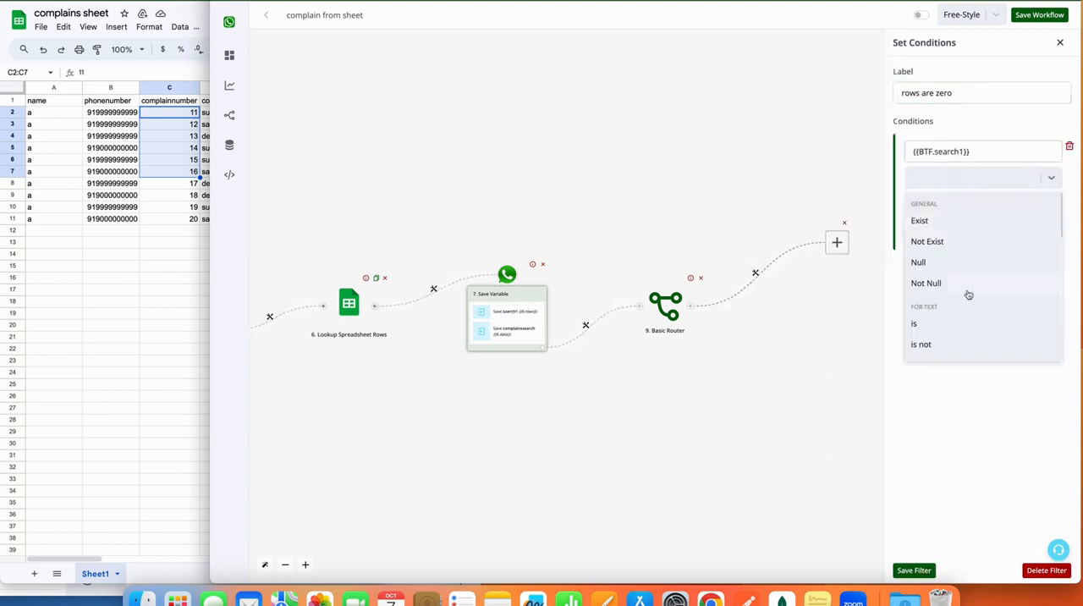
pyautogui.scroll(-10, 968, 294)
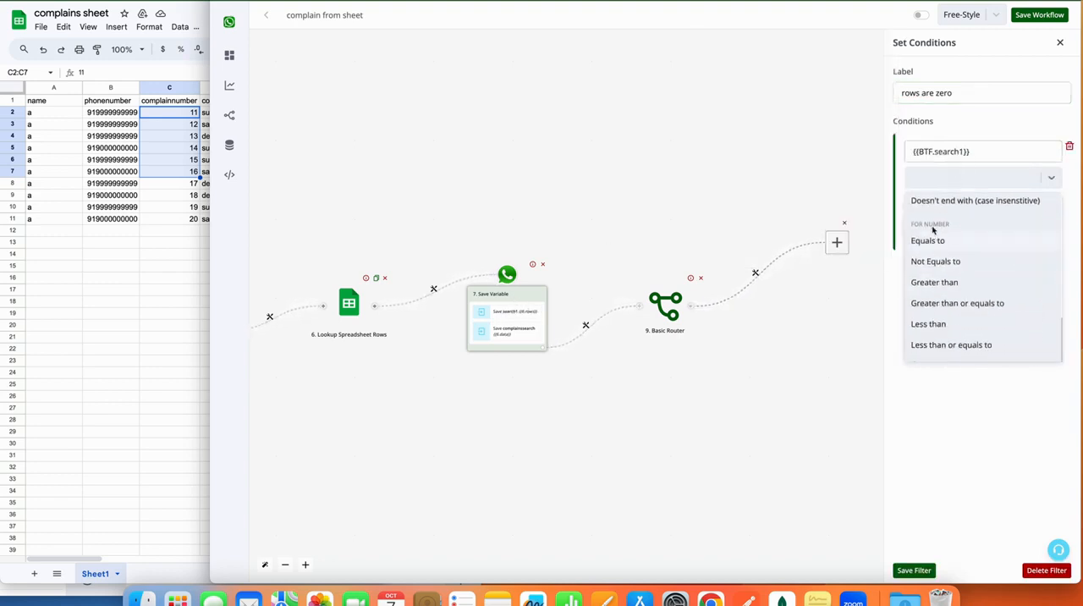
pyautogui.click(951, 241)
pyautogui.click(949, 205)
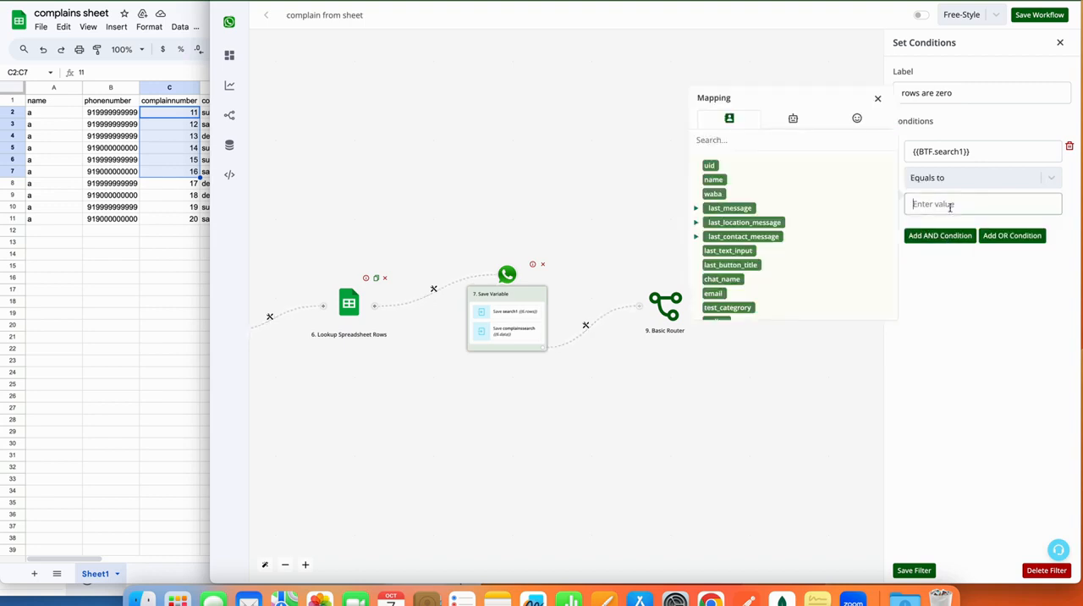
pyautogui.write('0')
pyautogui.click(919, 572)
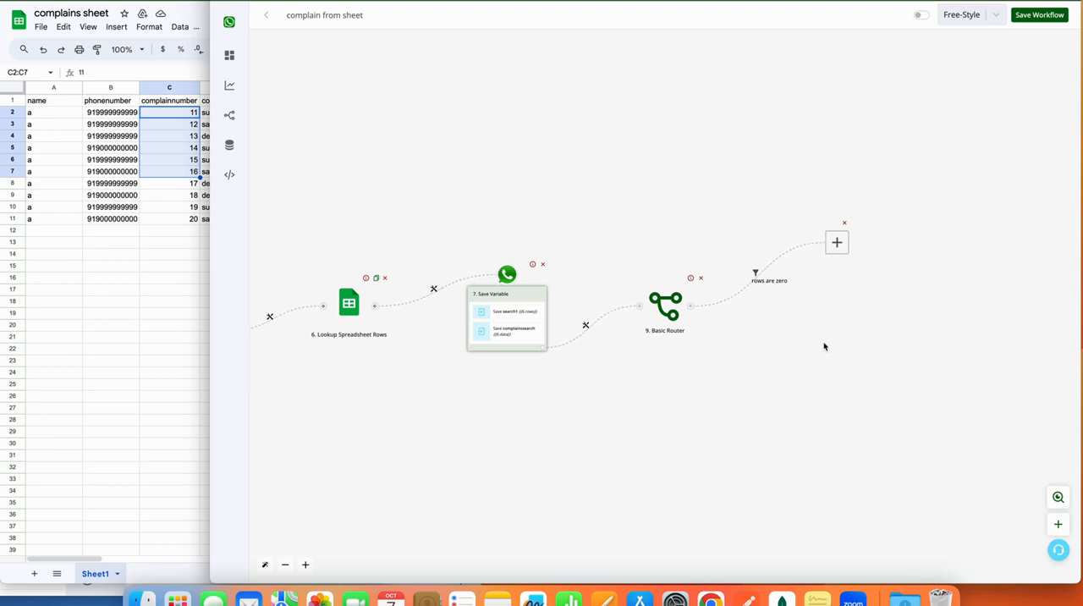
# Add a Send Message text action to the "rows are zero" branch reading "We donot have any complains from your number." and save it.
pyautogui.click(837, 243)
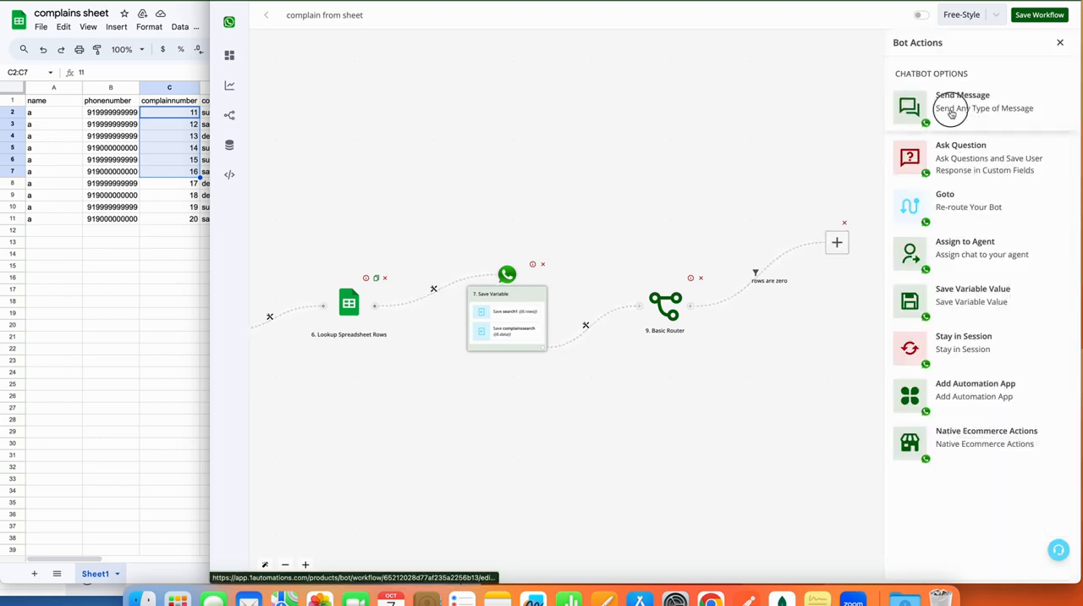
pyautogui.click(951, 113)
pyautogui.click(950, 97)
pyautogui.click(946, 142)
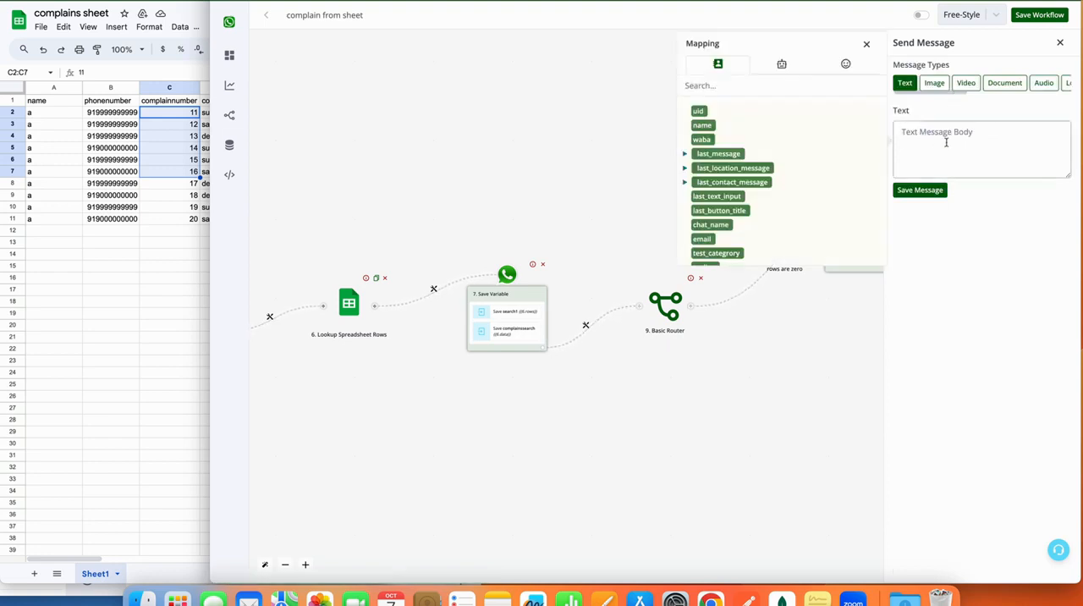
pyautogui.write('We')
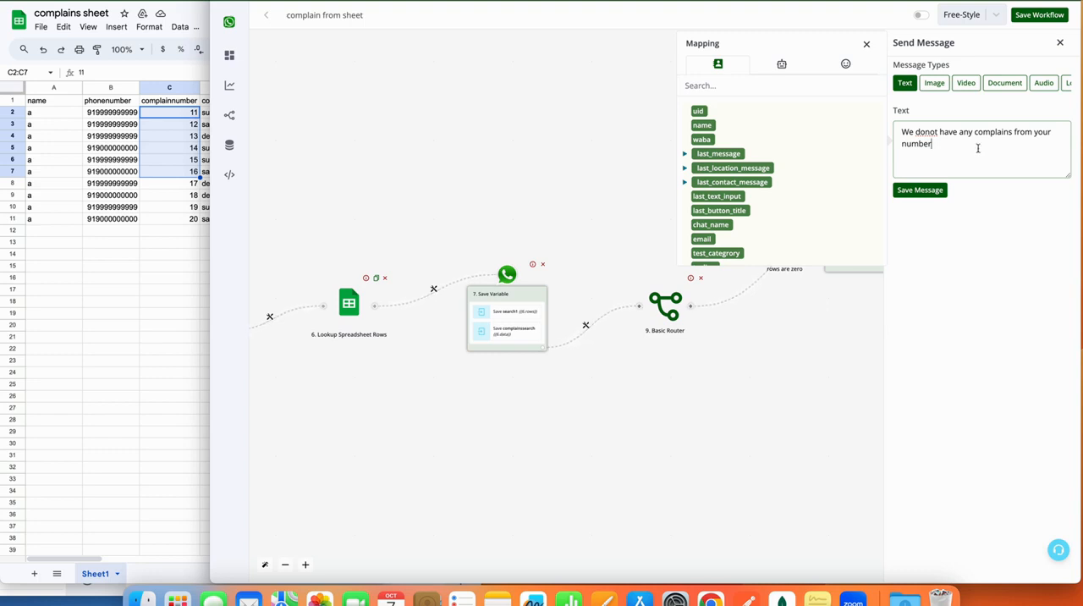
pyautogui.click(867, 43)
pyautogui.moveTo(839, 322); pyautogui.dragTo(743, 333)
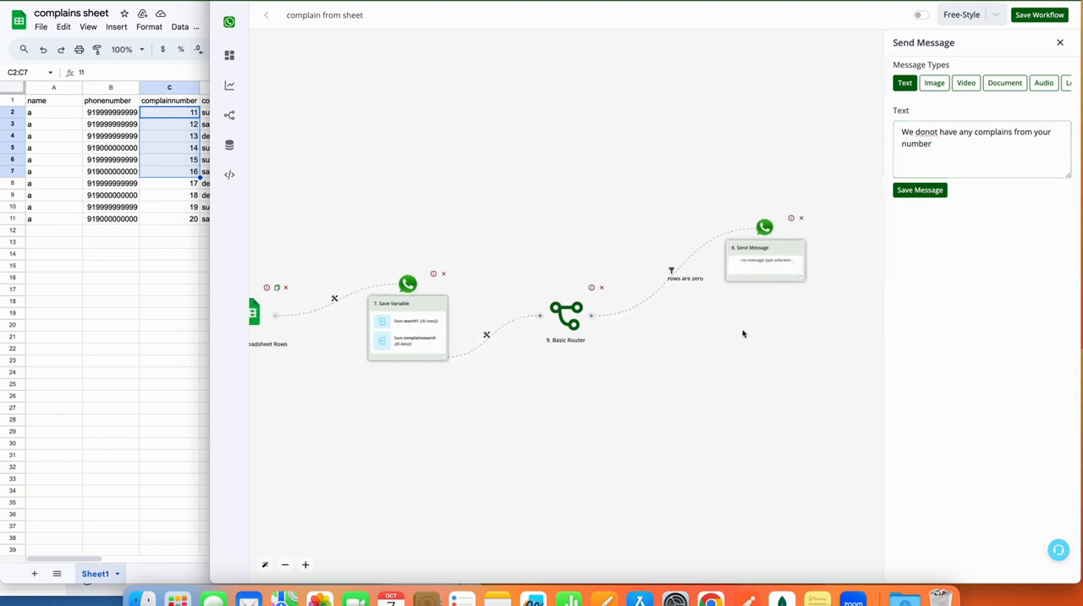
pyautogui.click(946, 144)
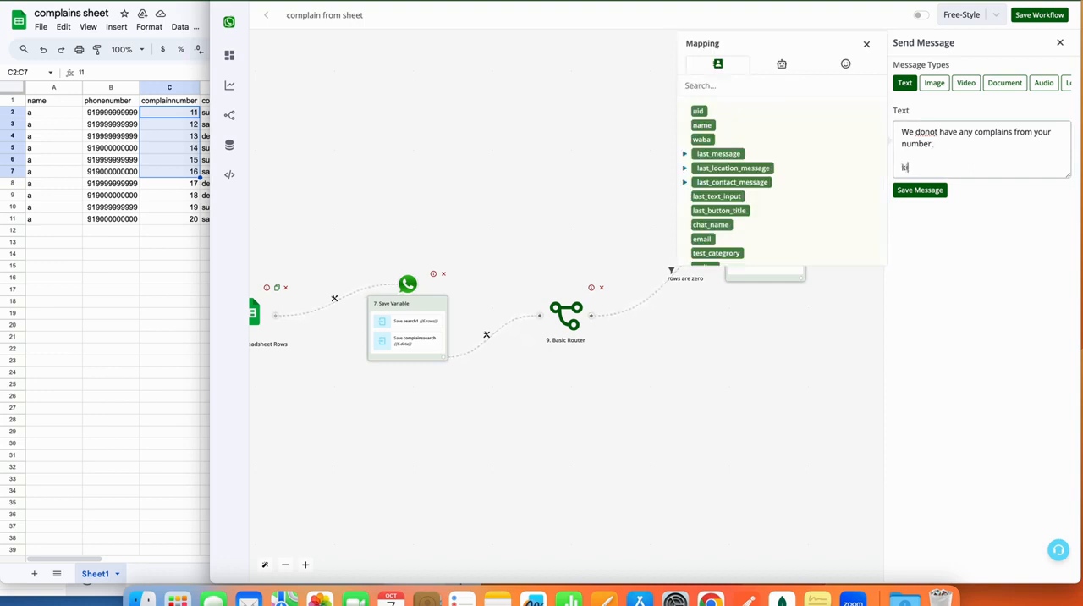
pyautogui.click(920, 190)
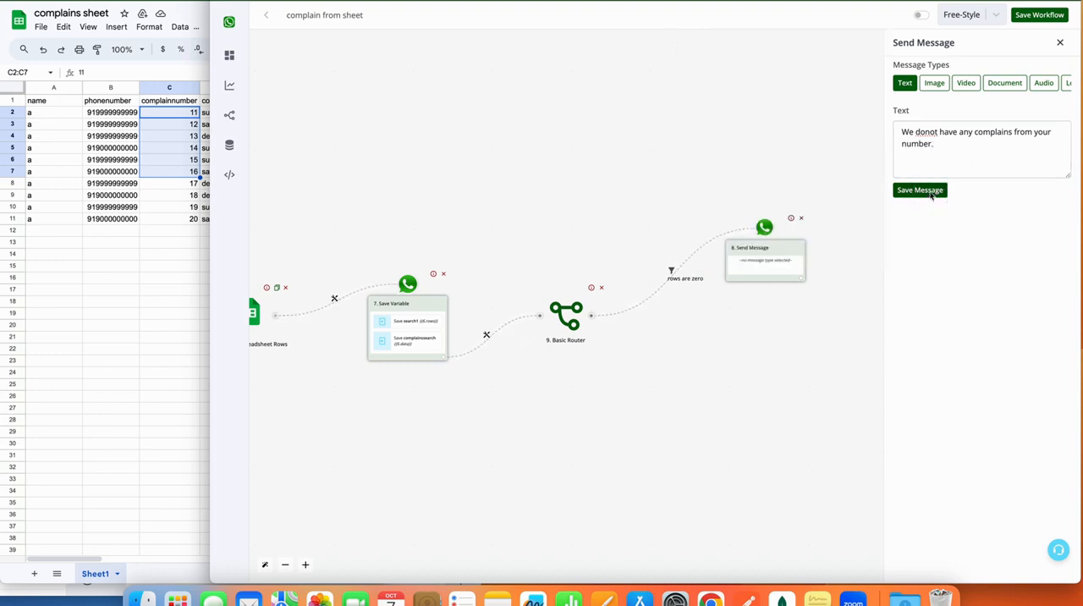
# Add a Goto action after the no-complaints message that routes to step 4. Send Question, and save the route.
pyautogui.click(798, 278)
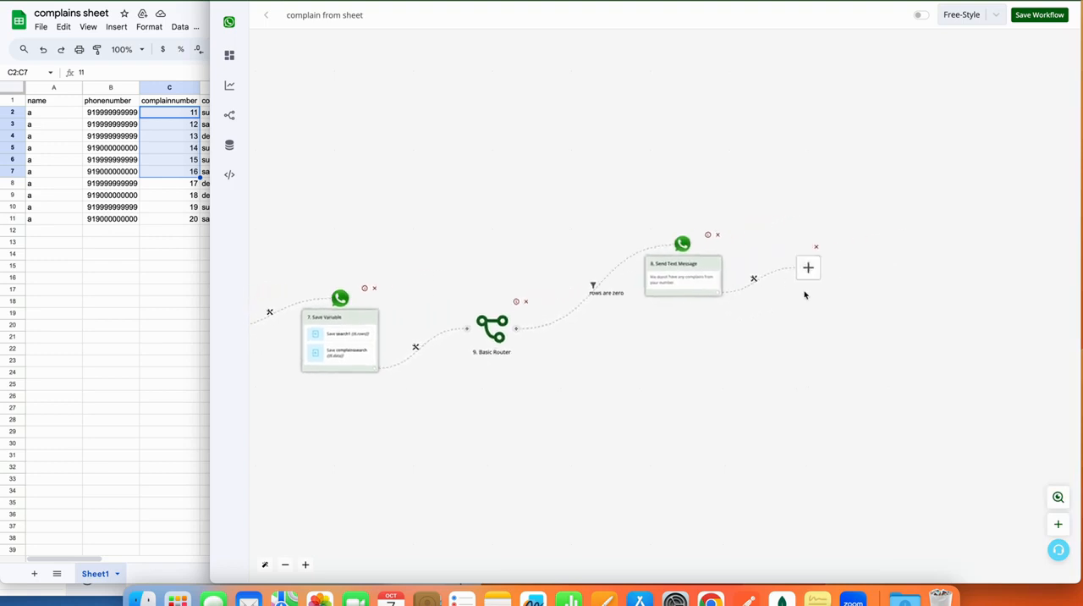
pyautogui.click(648, 303)
pyautogui.click(913, 206)
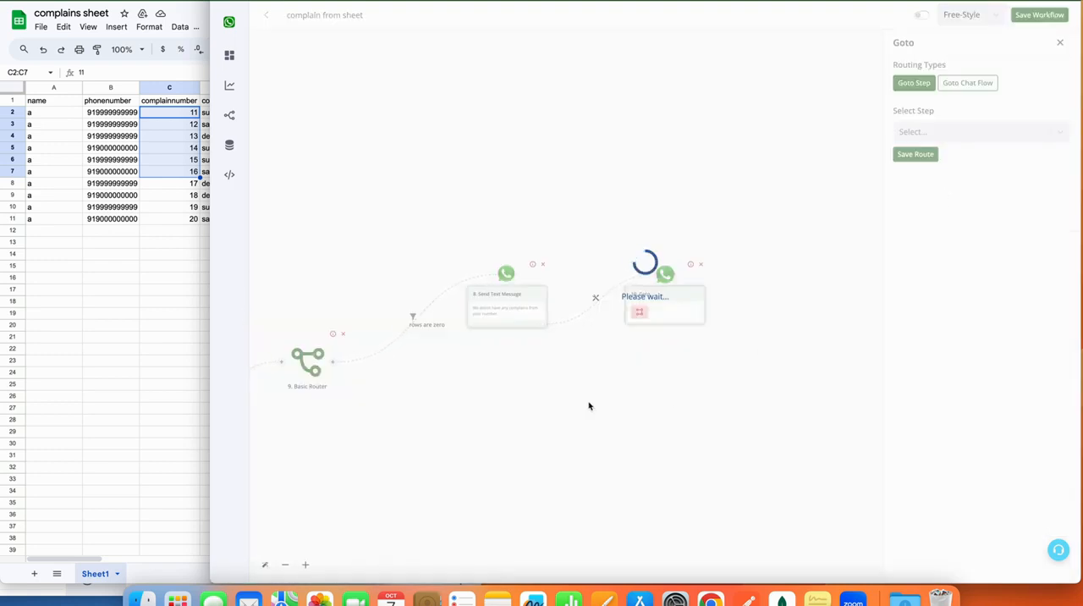
pyautogui.moveTo(571, 402); pyautogui.dragTo(820, 403)
pyautogui.moveTo(575, 459); pyautogui.dragTo(797, 460)
pyautogui.moveTo(506, 472); pyautogui.dragTo(722, 466)
pyautogui.moveTo(424, 450); pyautogui.dragTo(498, 449)
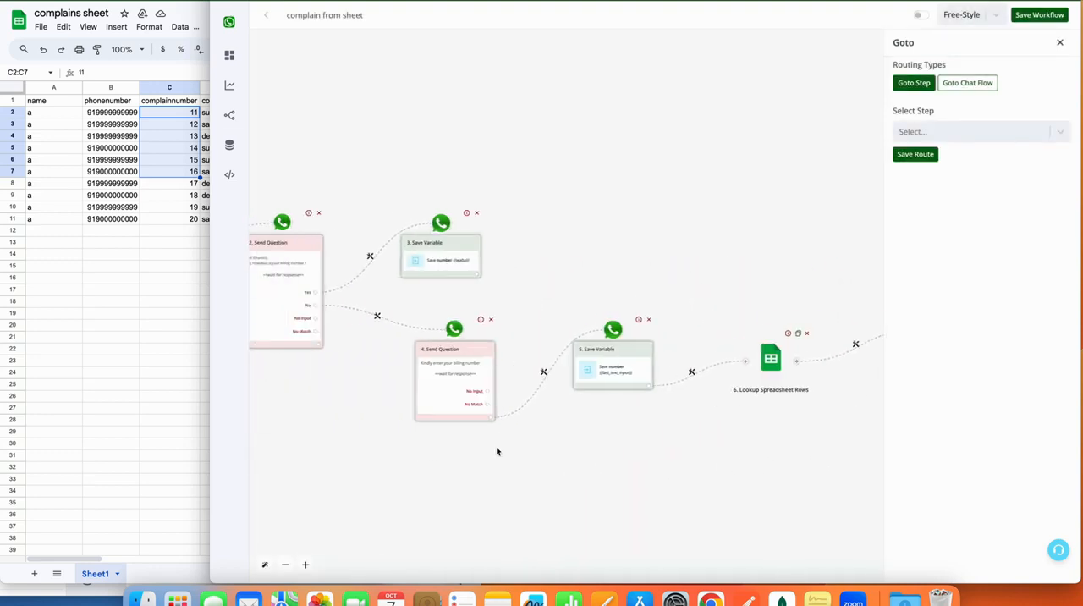
pyautogui.moveTo(348, 466); pyautogui.dragTo(457, 463)
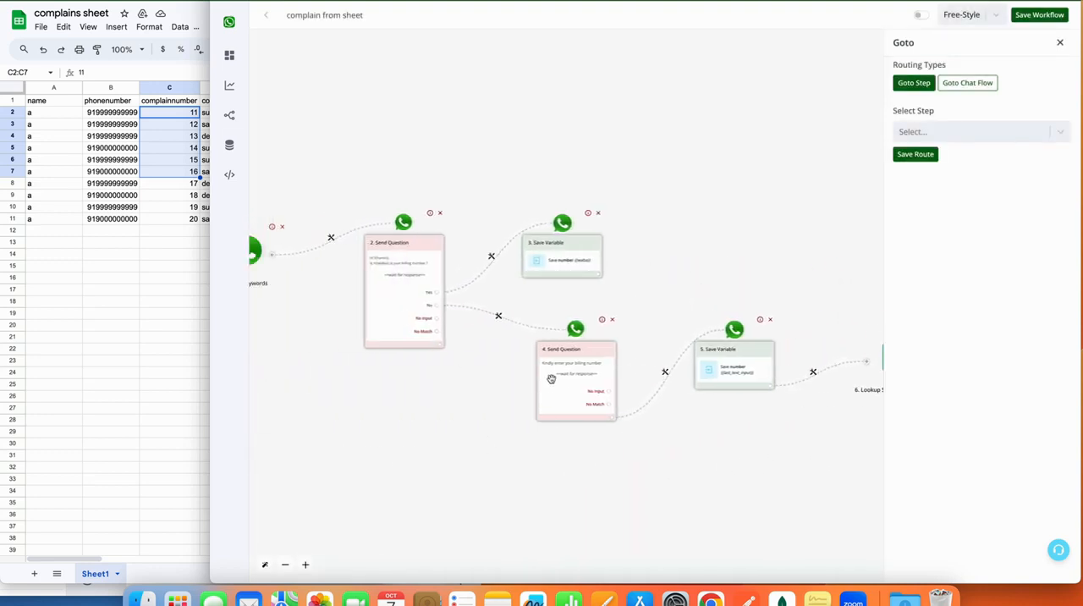
pyautogui.click(930, 133)
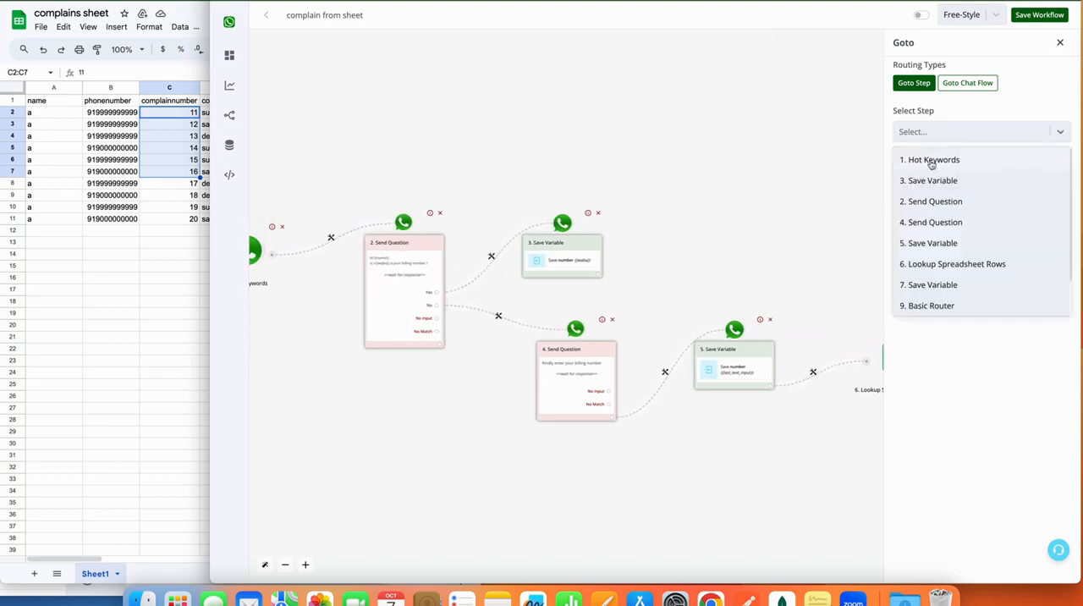
pyautogui.click(924, 229)
pyautogui.click(915, 156)
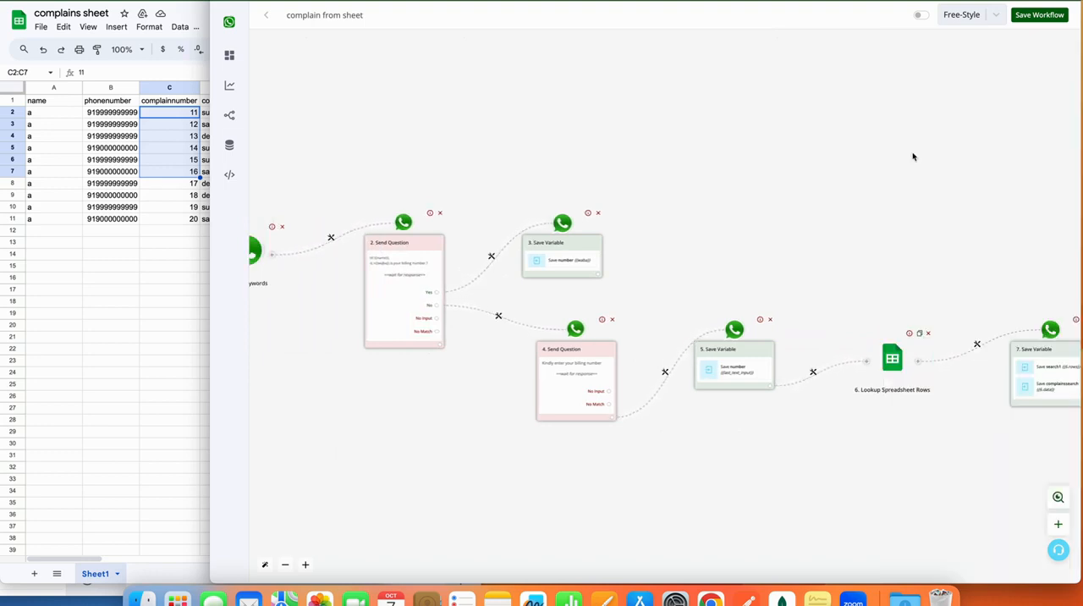
# Add a second branch to the Basic Router and label its filter "complains are found".
pyautogui.moveTo(911, 155); pyautogui.dragTo(435, 182)
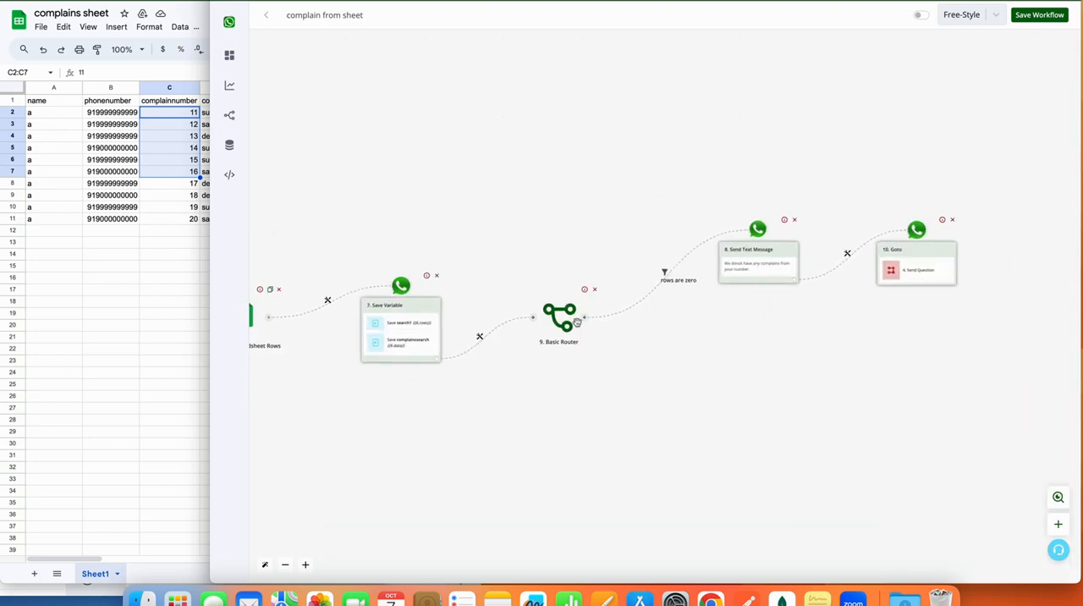
pyautogui.moveTo(584, 319); pyautogui.dragTo(639, 303)
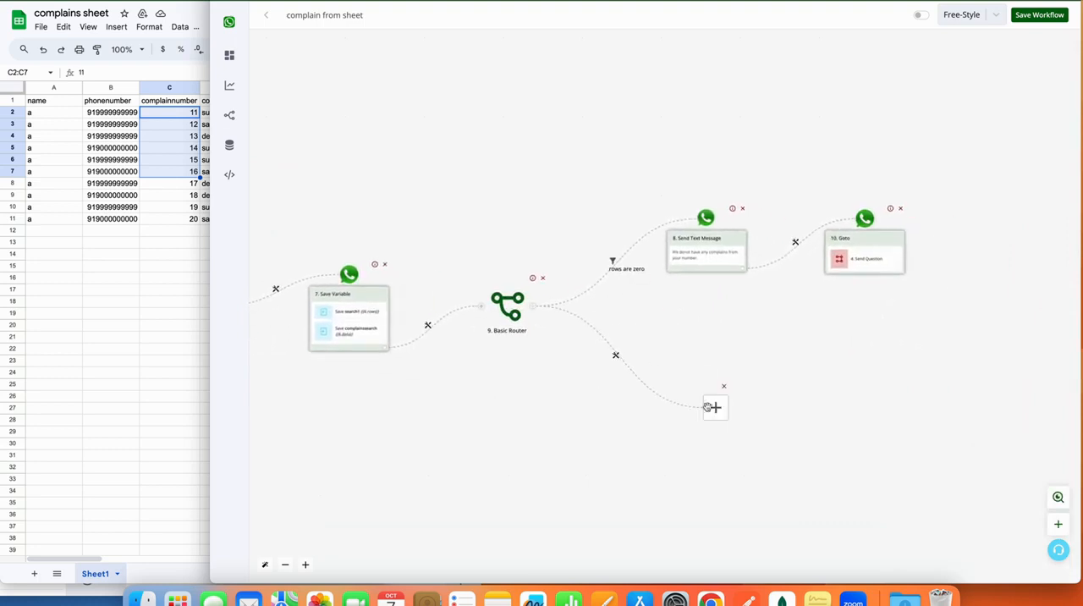
pyautogui.click(615, 357)
pyautogui.click(632, 373)
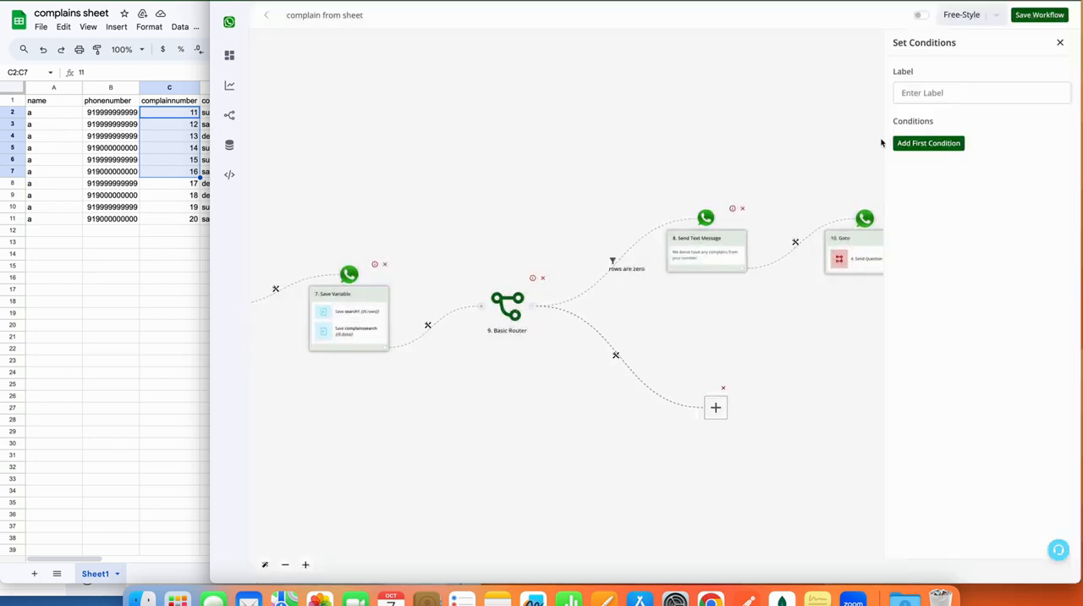
pyautogui.click(949, 101)
pyautogui.write('com')
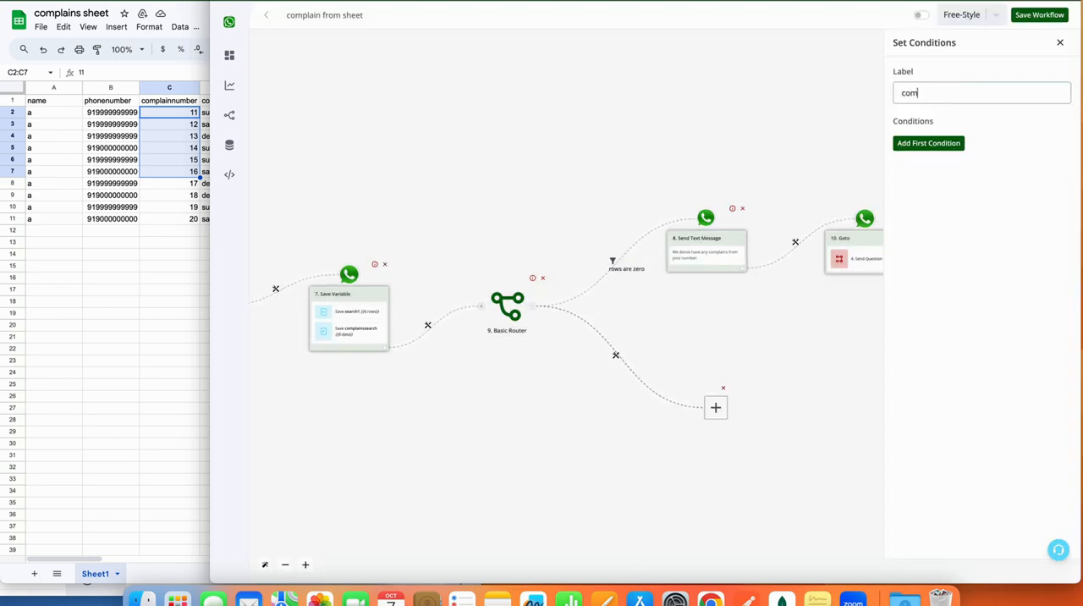
pyautogui.write('plains are found')
# Add a condition that the search1 bot field is numerically Greater than 0, and save the filter.
pyautogui.click(955, 146)
pyautogui.click(950, 151)
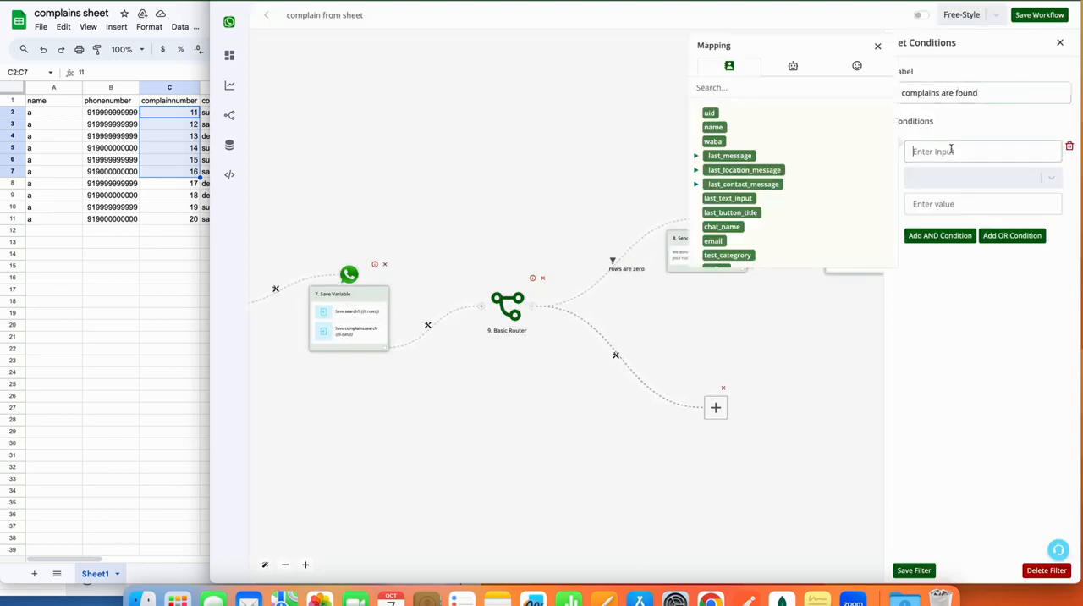
pyautogui.click(794, 72)
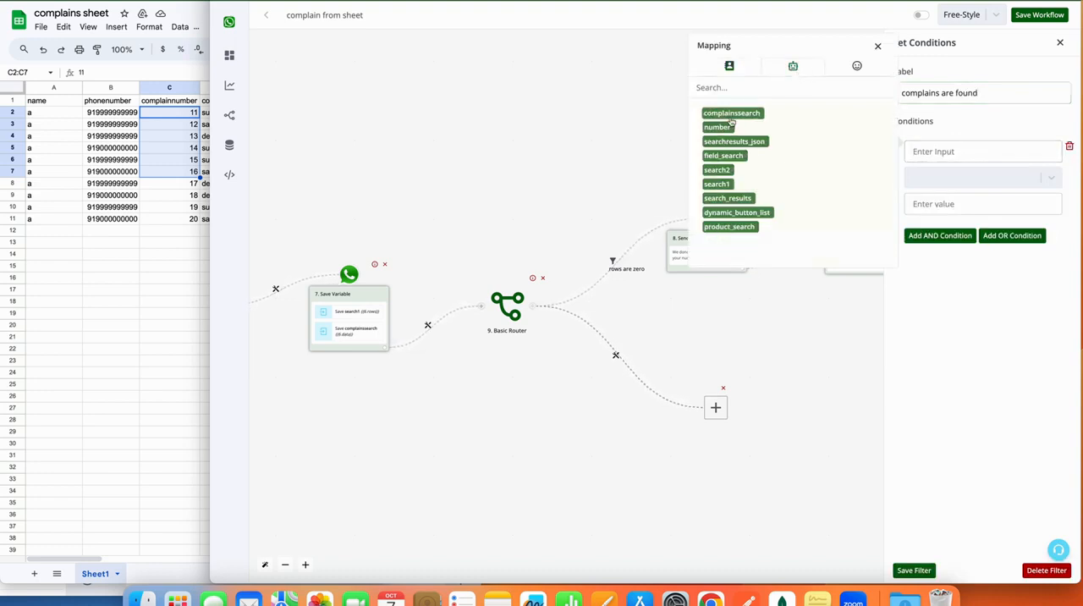
pyautogui.click(725, 185)
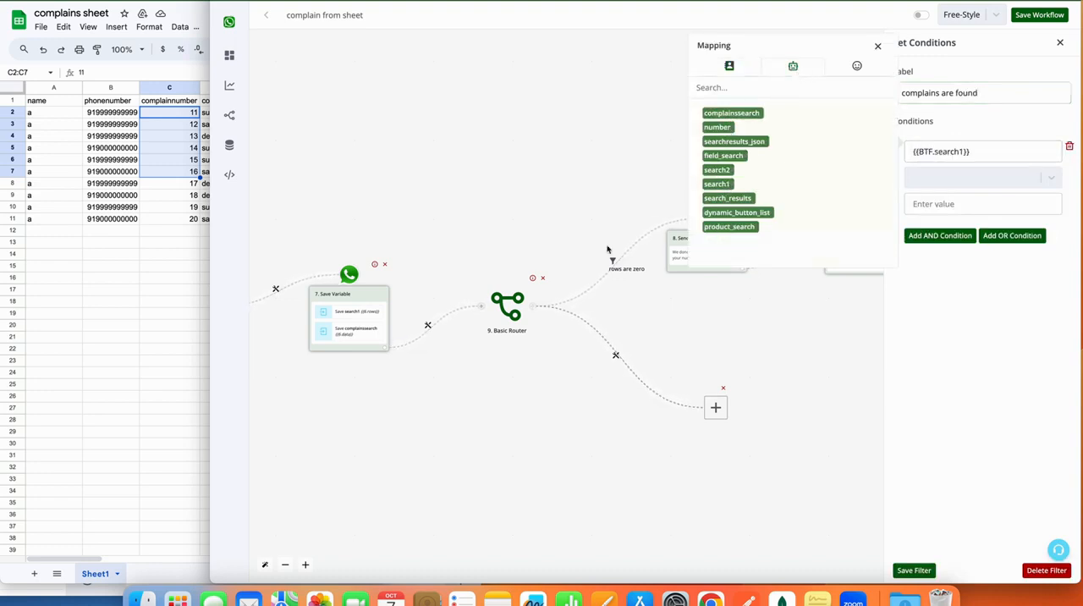
pyautogui.click(951, 178)
pyautogui.scroll(-5, 950, 254)
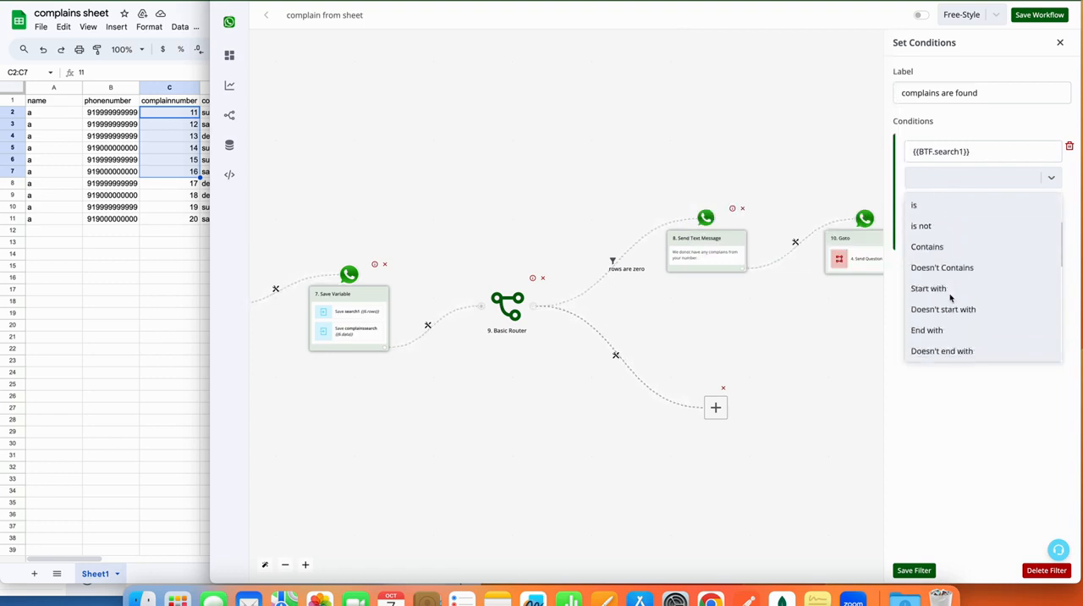
pyautogui.scroll(-2, 950, 300)
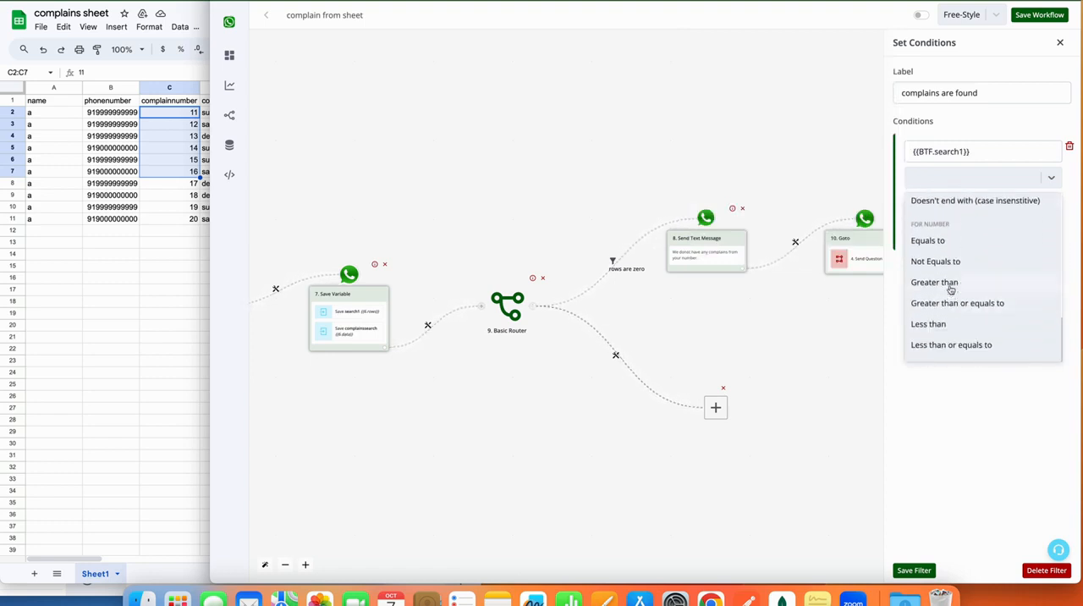
pyautogui.click(950, 283)
pyautogui.click(937, 204)
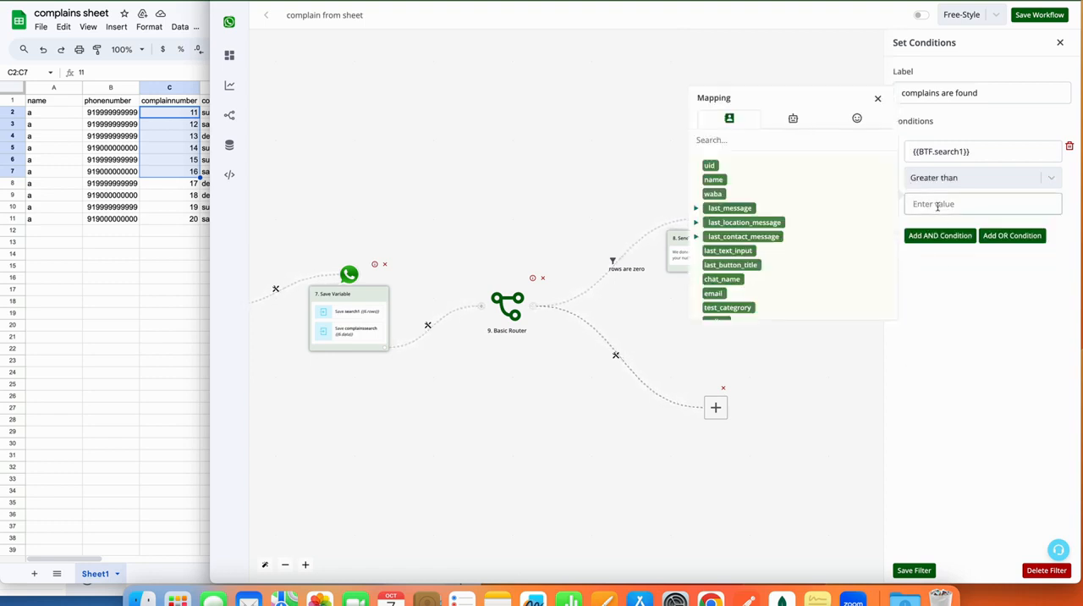
pyautogui.write('0')
pyautogui.click(915, 571)
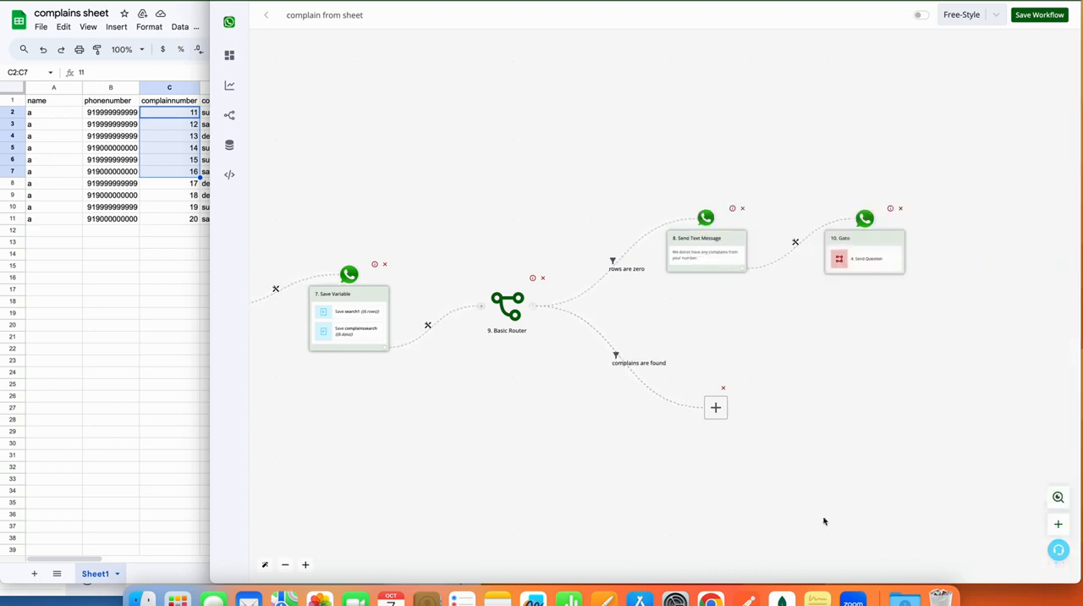
# Add an Ask Question action of the Interactive Message type to the "complains are found" branch.
pyautogui.click(715, 409)
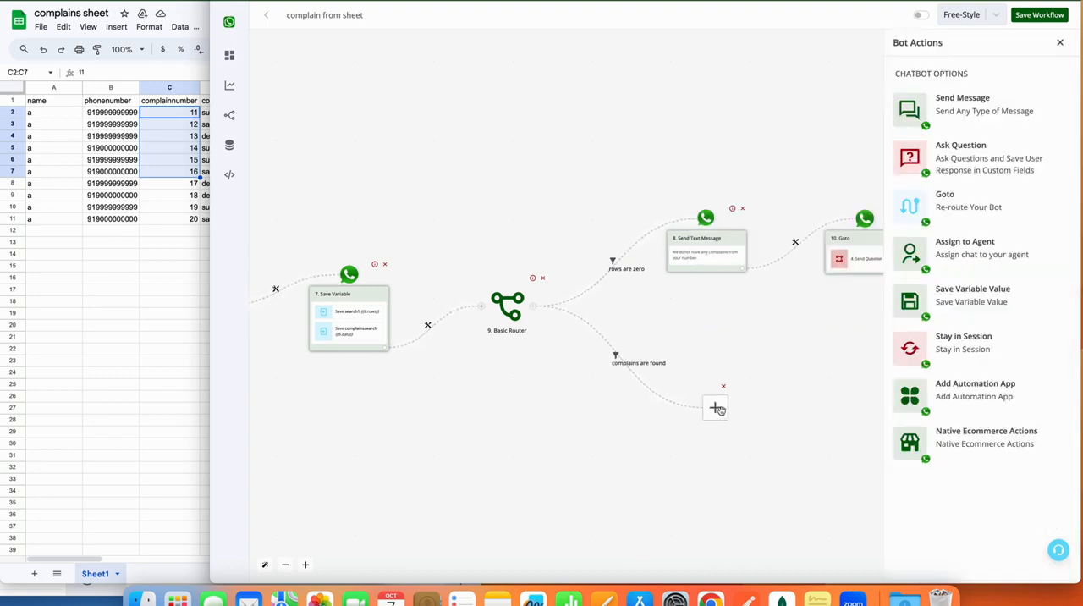
pyautogui.click(967, 164)
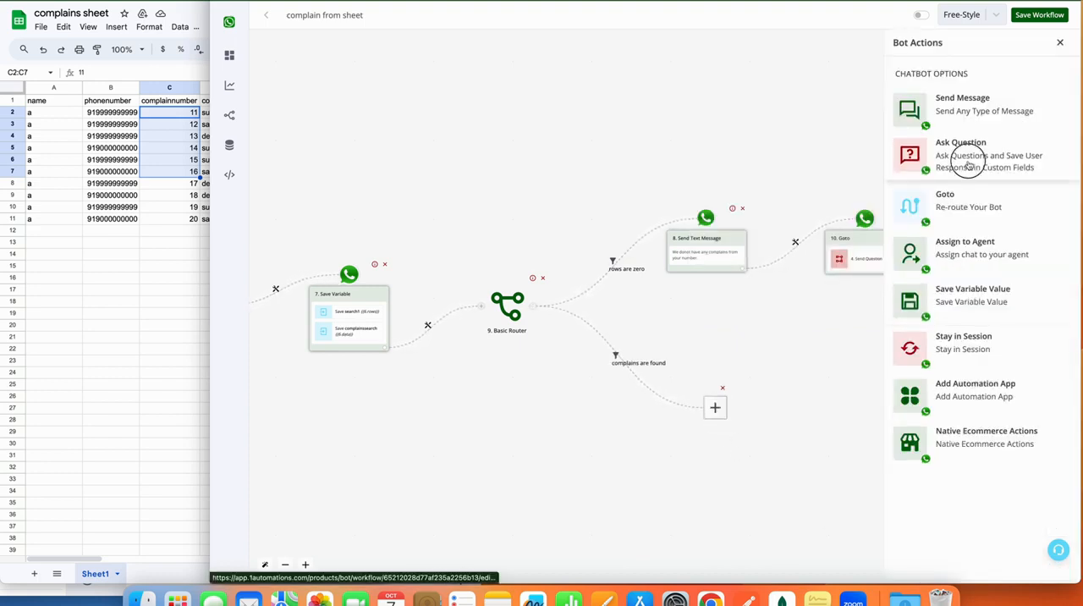
pyautogui.scroll(-2, 968, 174)
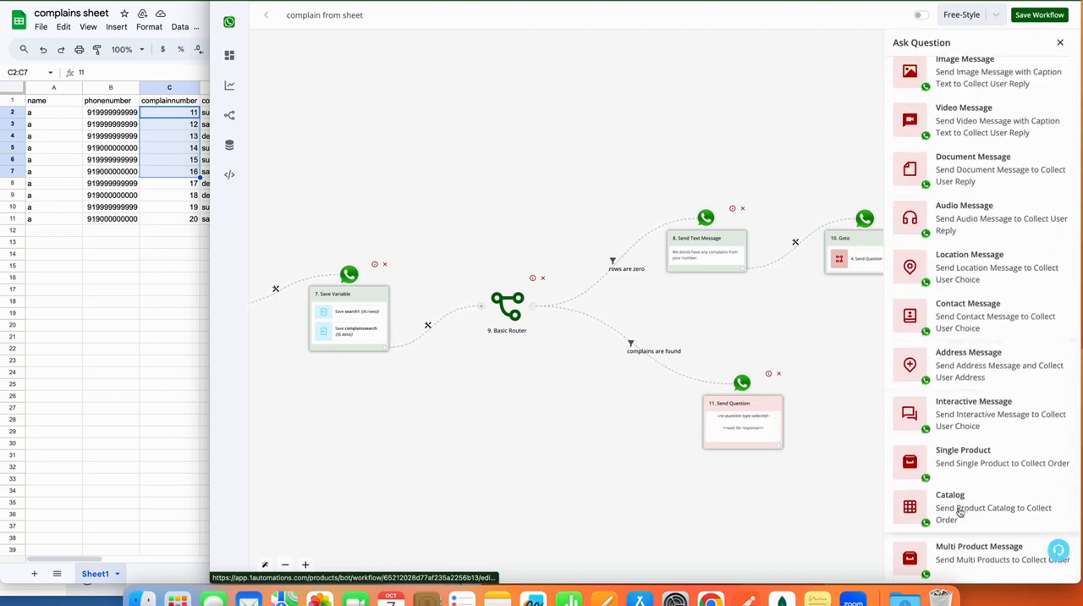
pyautogui.click(959, 424)
# Write the question body as "Kindly select a complain number to know it's status".
pyautogui.click(961, 174)
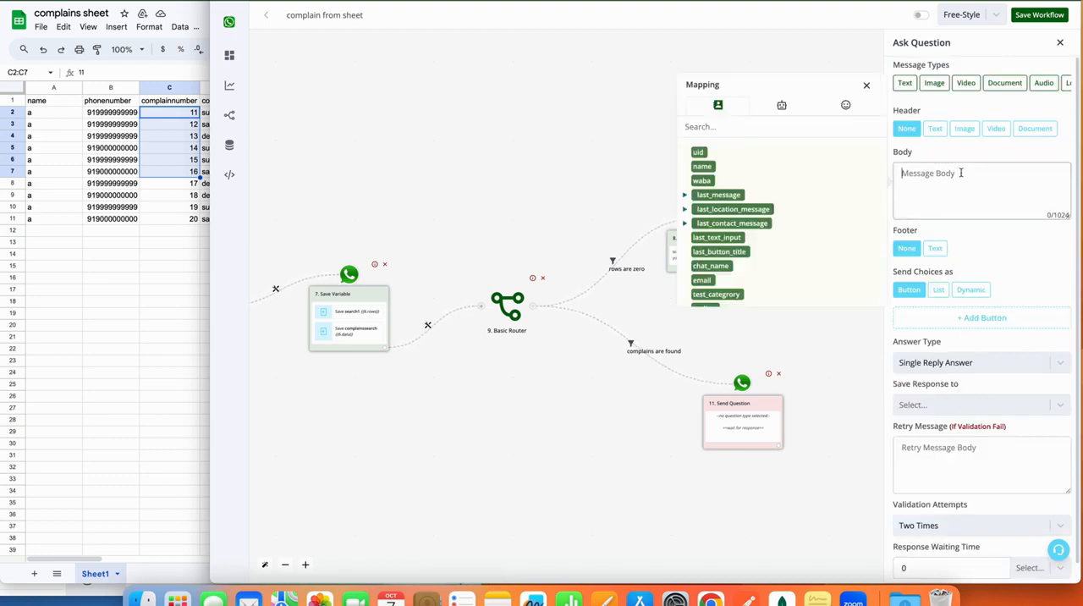
pyautogui.write('Kindly select a c')
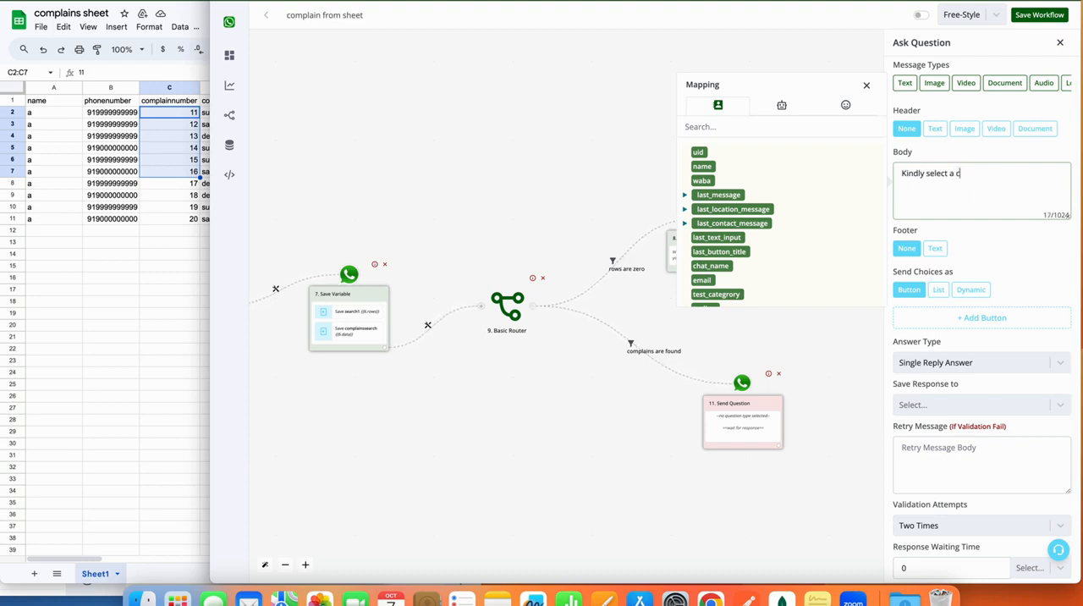
pyautogui.write('omplain number to know it;s')
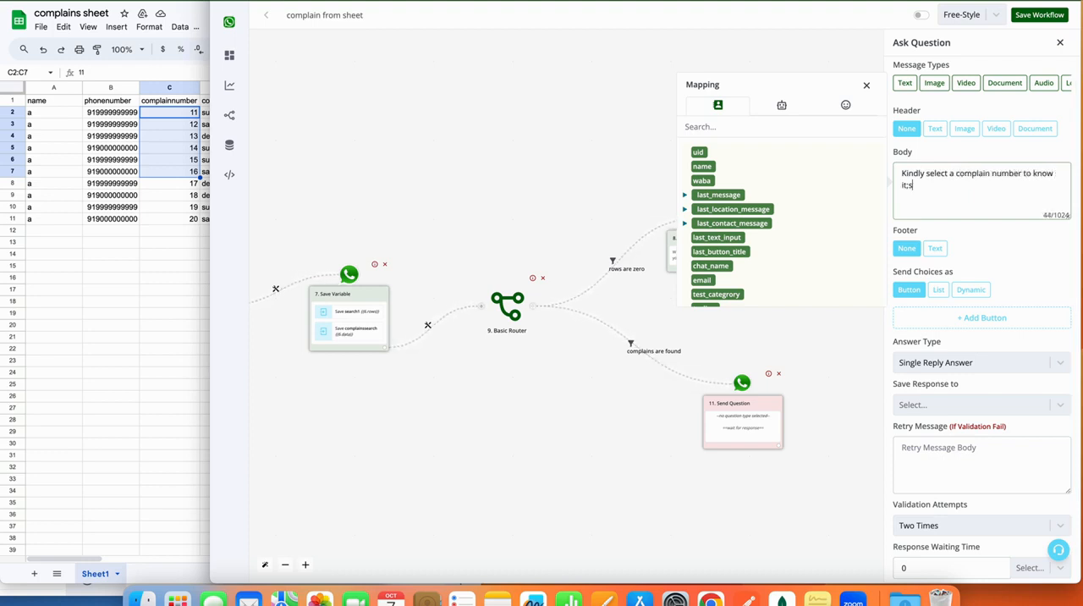
pyautogui.press('BackSpace')
pyautogui.press('BackSpace')
pyautogui.press('BackSpace')
pyautogui.write("'s s")
# Send the question's choices as Dynamic with delivery type list, using the complainssearch field.
pyautogui.scroll(-2, 1002, 347)
pyautogui.tripleClick(926, 253)
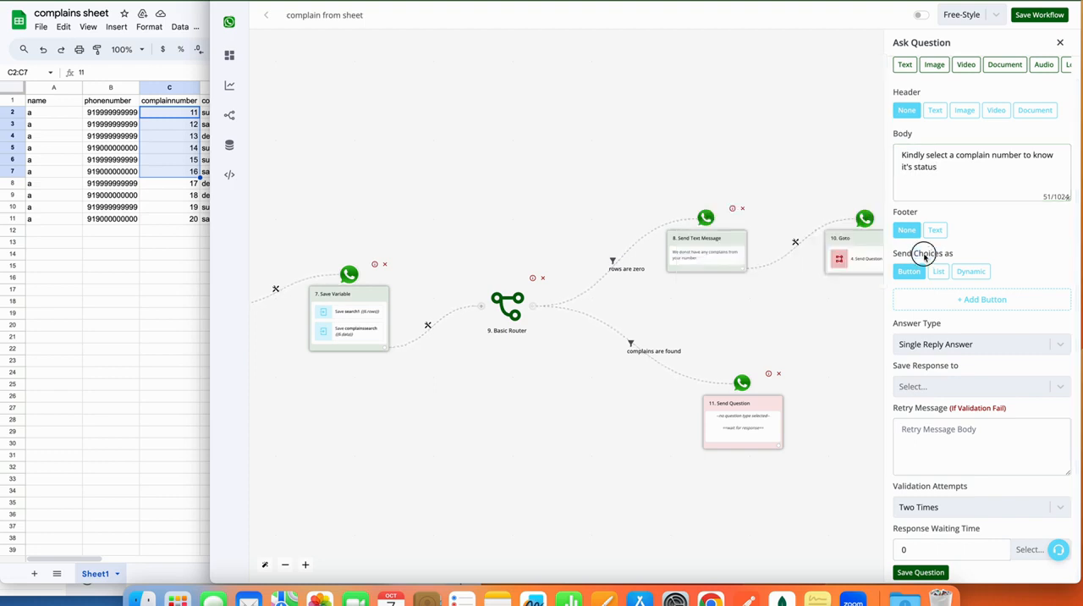
pyautogui.click(982, 276)
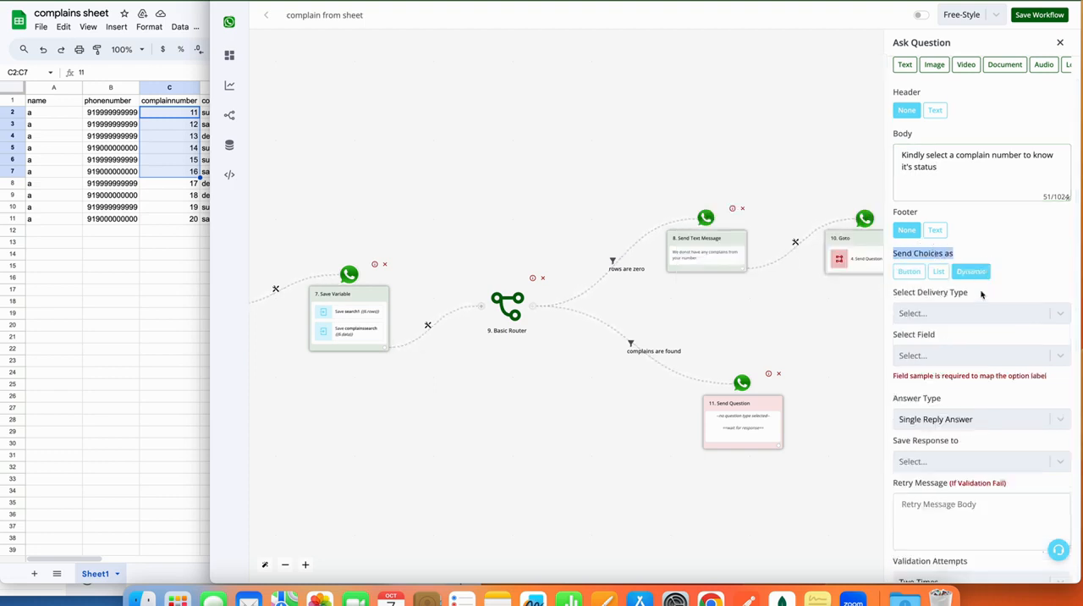
pyautogui.click(982, 311)
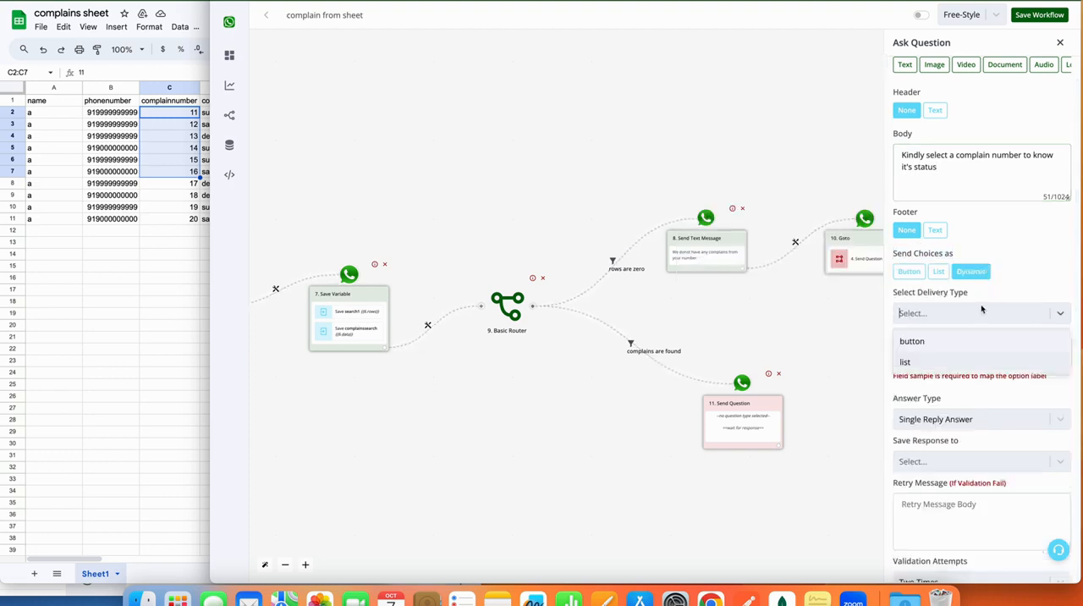
pyautogui.click(933, 364)
pyautogui.click(936, 356)
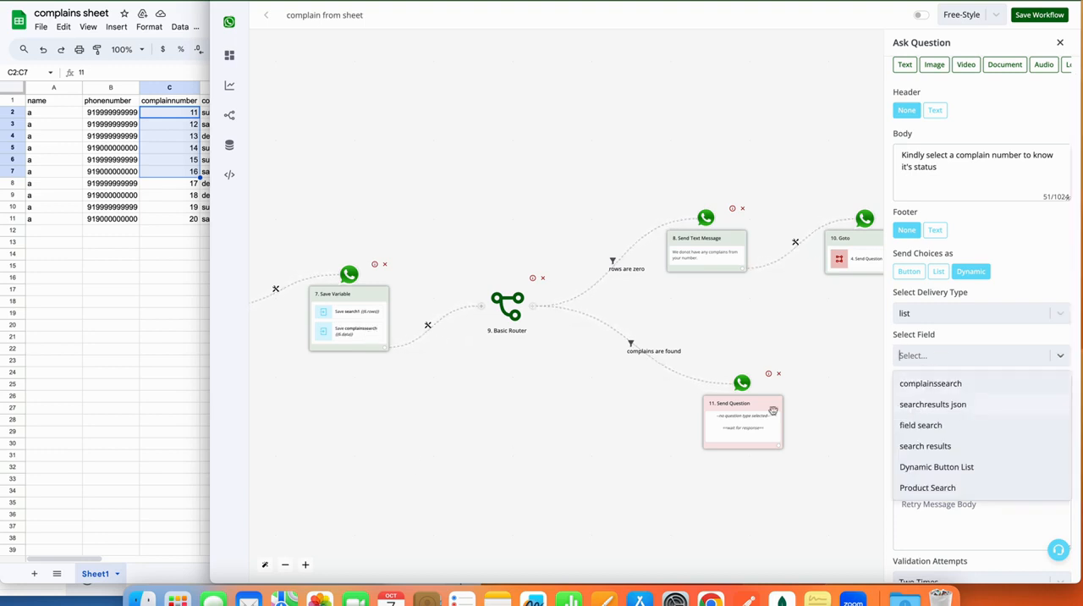
pyautogui.click(922, 384)
# Map the option title to {{item.complainnumber}} and the description to {{item.complaincategory}}, and open the choices for the option value.
pyautogui.scroll(-3, 922, 388)
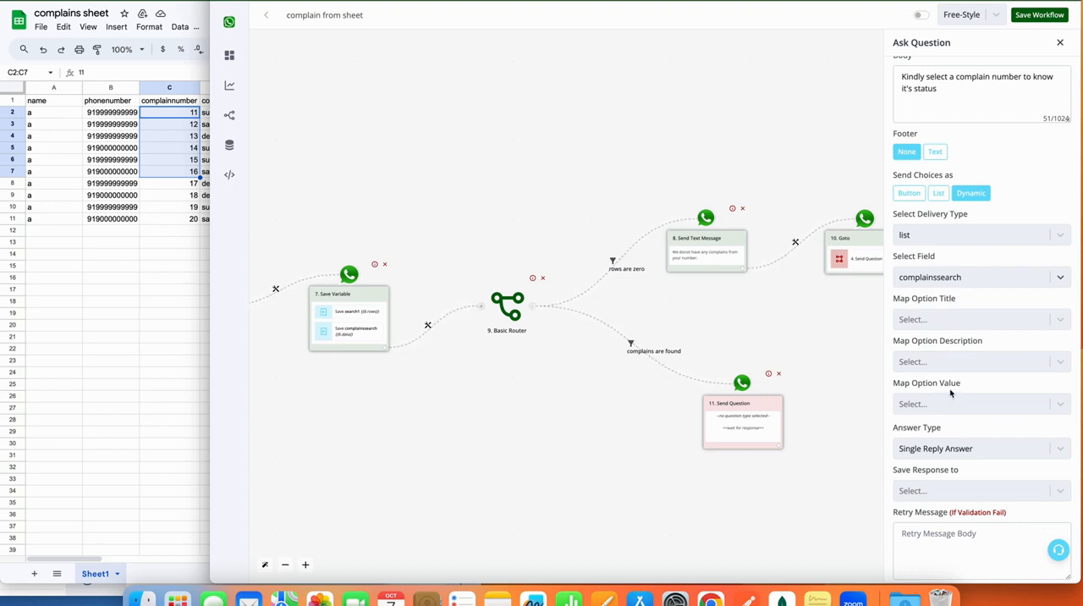
pyautogui.click(950, 322)
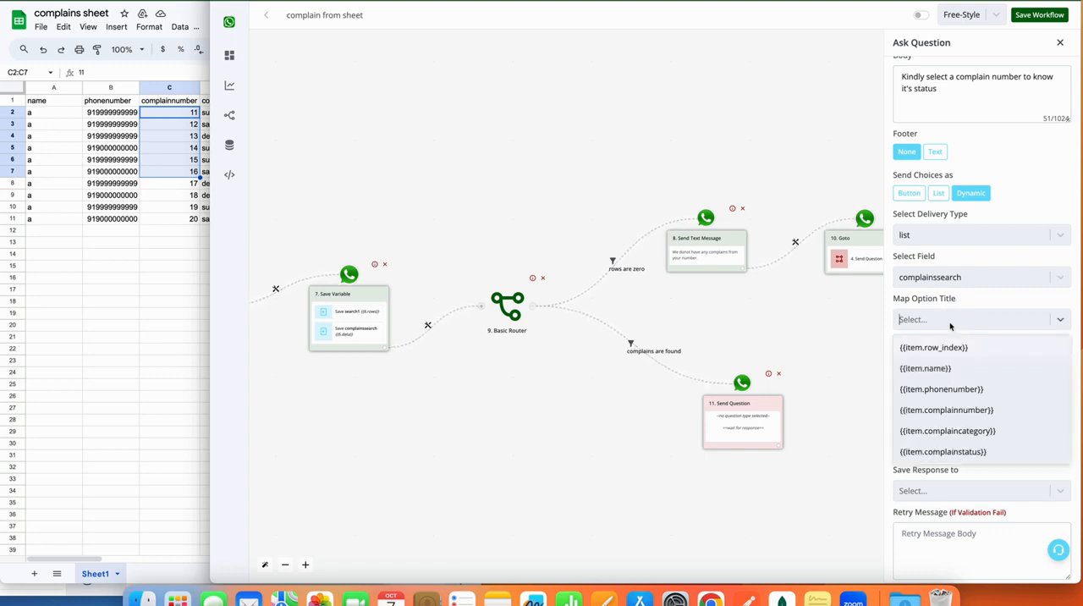
pyautogui.click(961, 411)
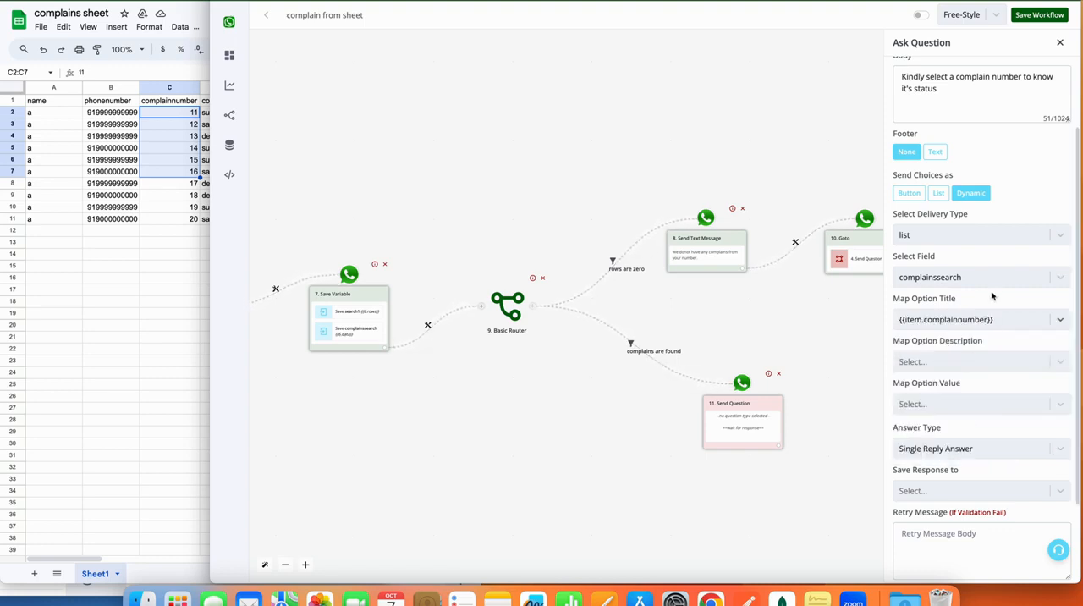
pyautogui.click(982, 361)
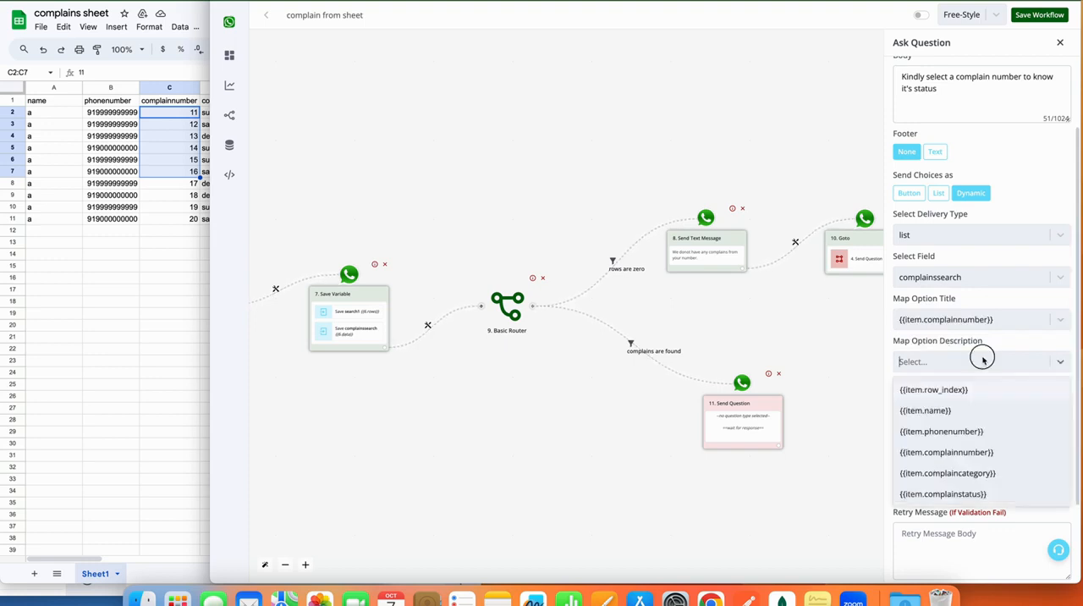
pyautogui.click(977, 474)
pyautogui.click(979, 405)
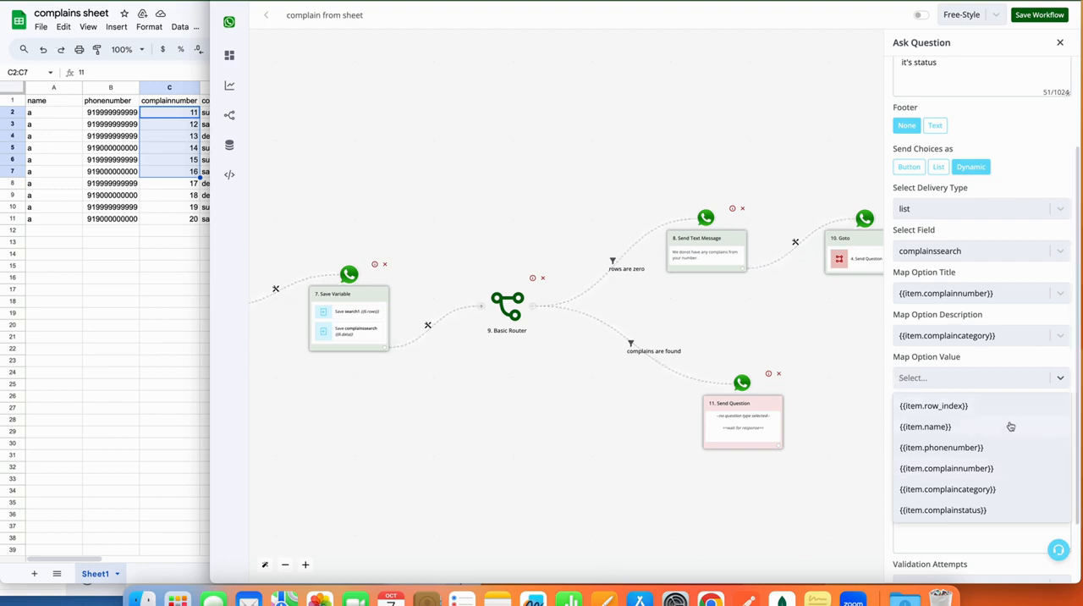
# Map the question's option value to {{item.complainnumber}} and save the question.
pyautogui.click(992, 468)
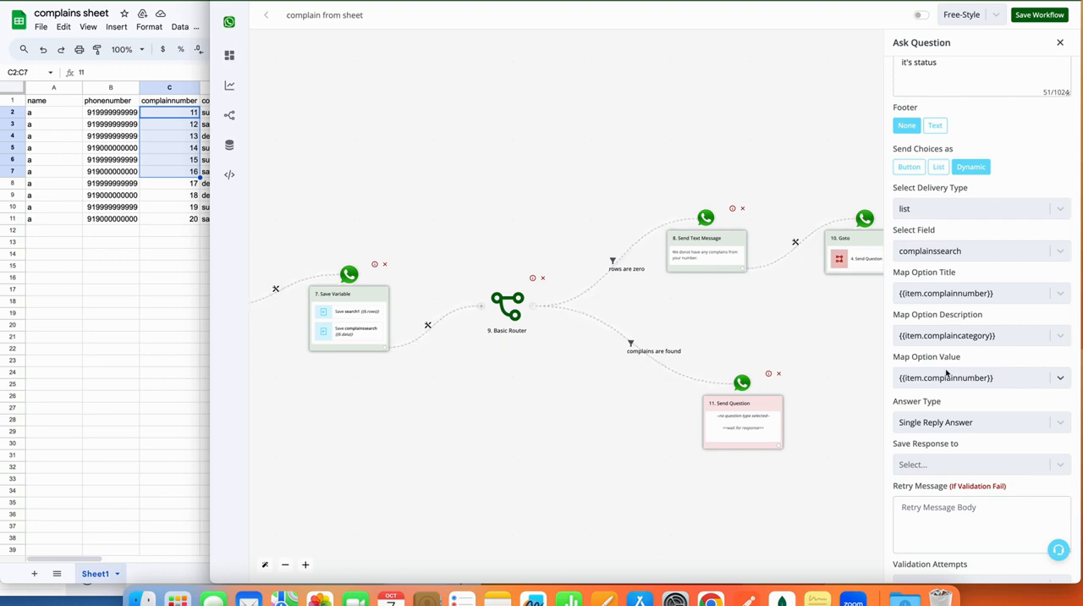
pyautogui.scroll(-3, 946, 373)
pyautogui.click(943, 573)
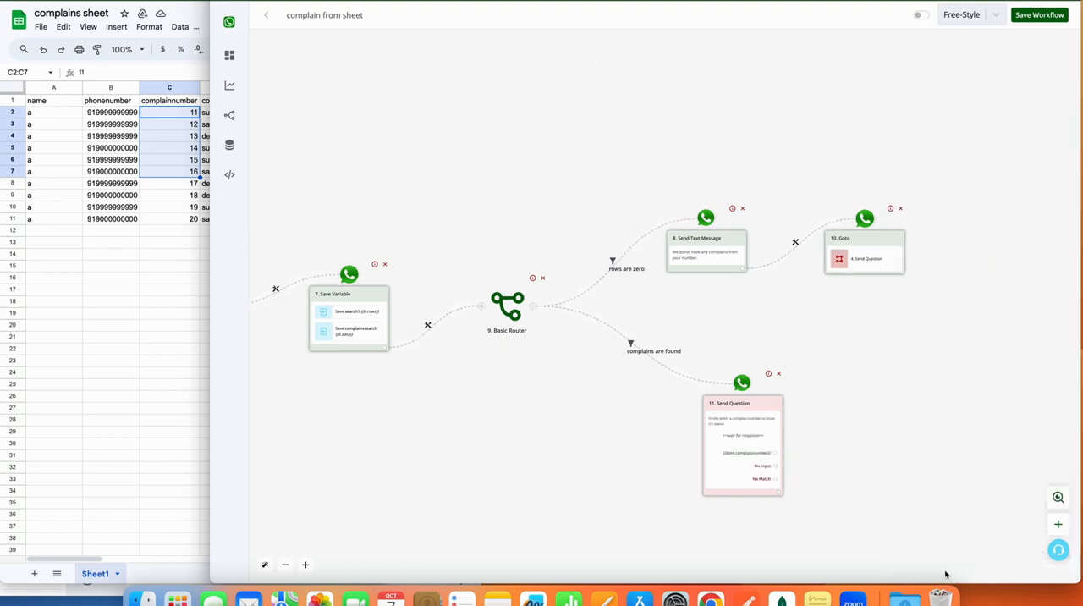
# Add a Google Sheet Lookup Spreadsheet Rows action after the complaint-number question.
pyautogui.click(780, 492)
pyautogui.moveTo(448, 377); pyautogui.dragTo(259, 290)
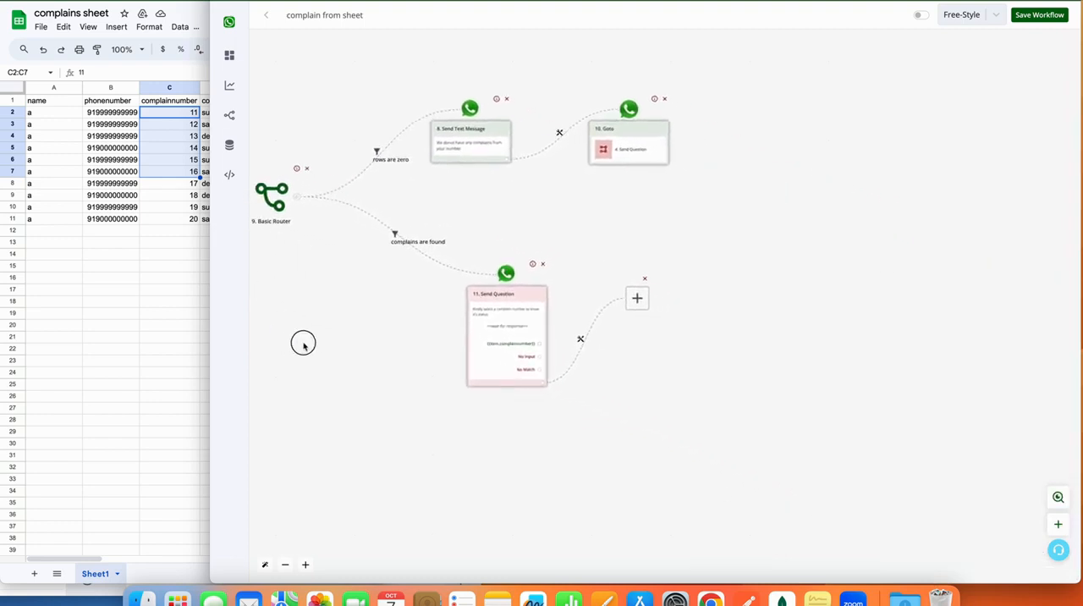
pyautogui.moveTo(304, 344); pyautogui.dragTo(558, 399)
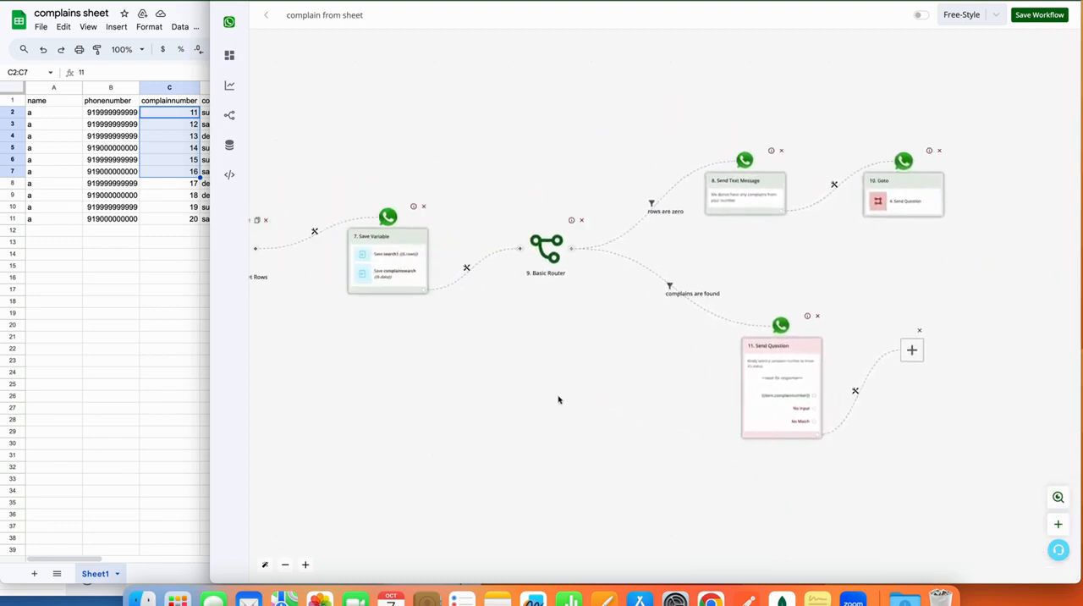
pyautogui.click(913, 351)
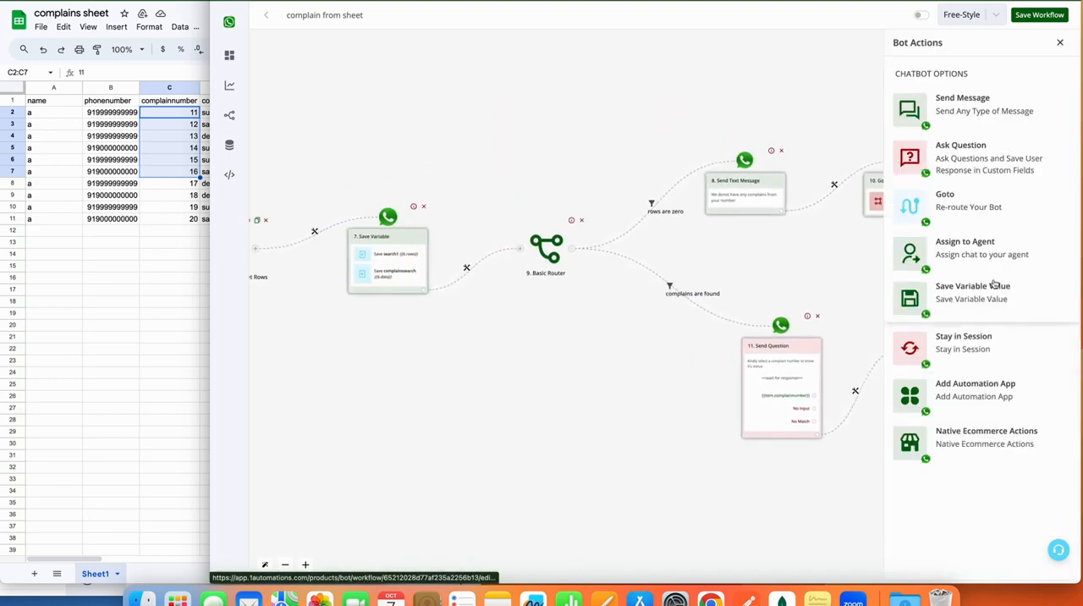
pyautogui.click(999, 401)
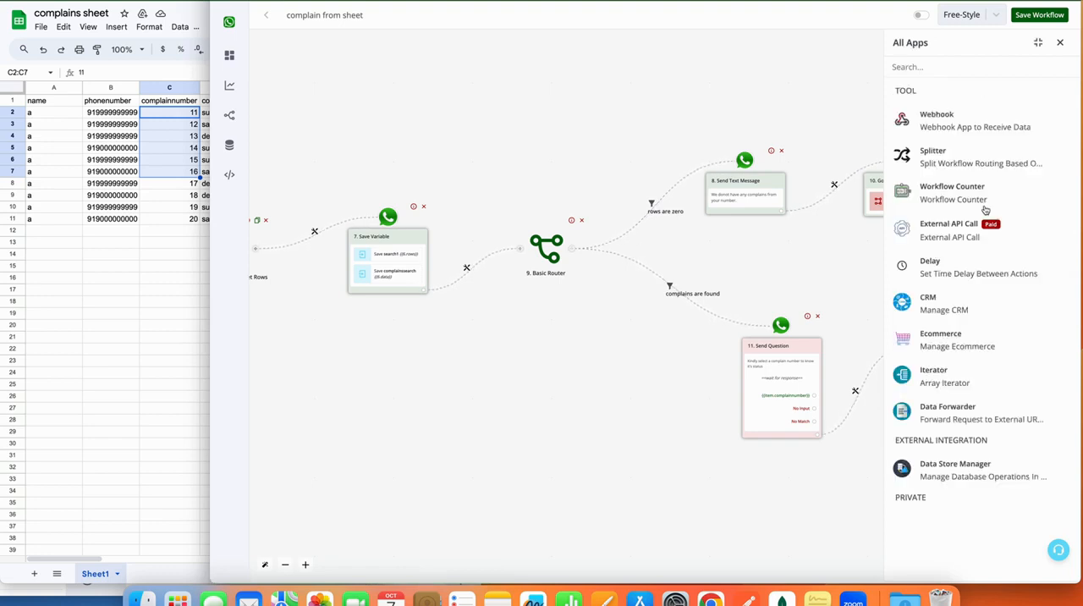
pyautogui.click(978, 74)
pyautogui.write('sheet')
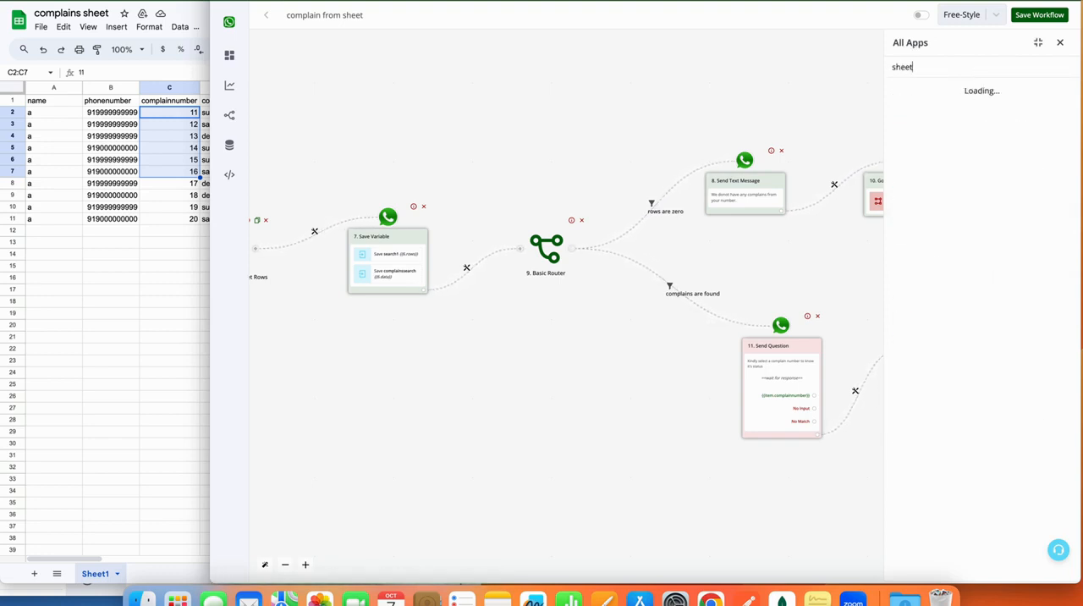
pyautogui.click(975, 112)
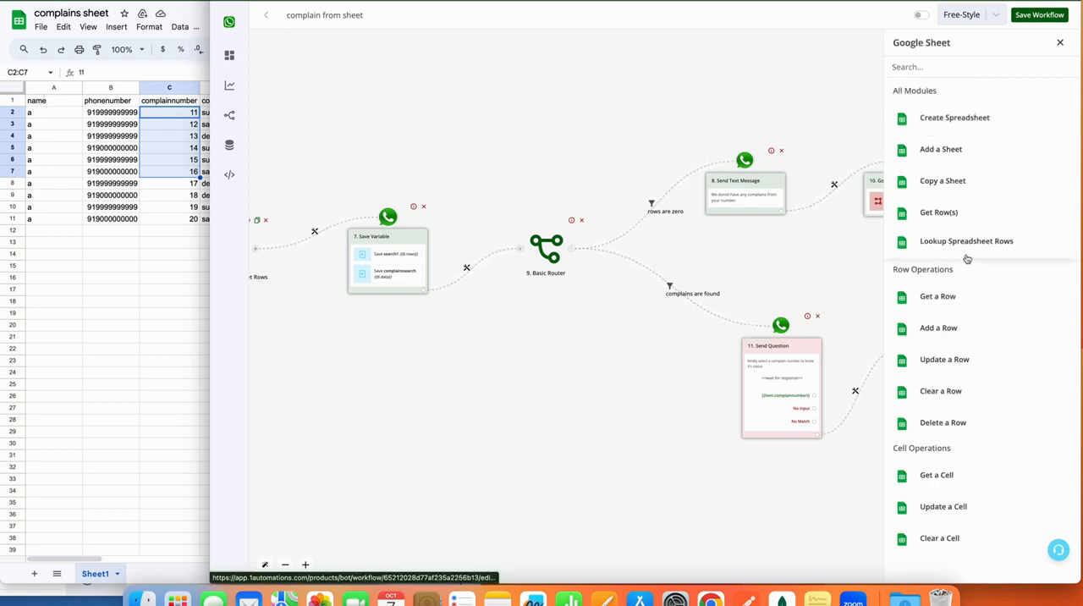
pyautogui.click(966, 244)
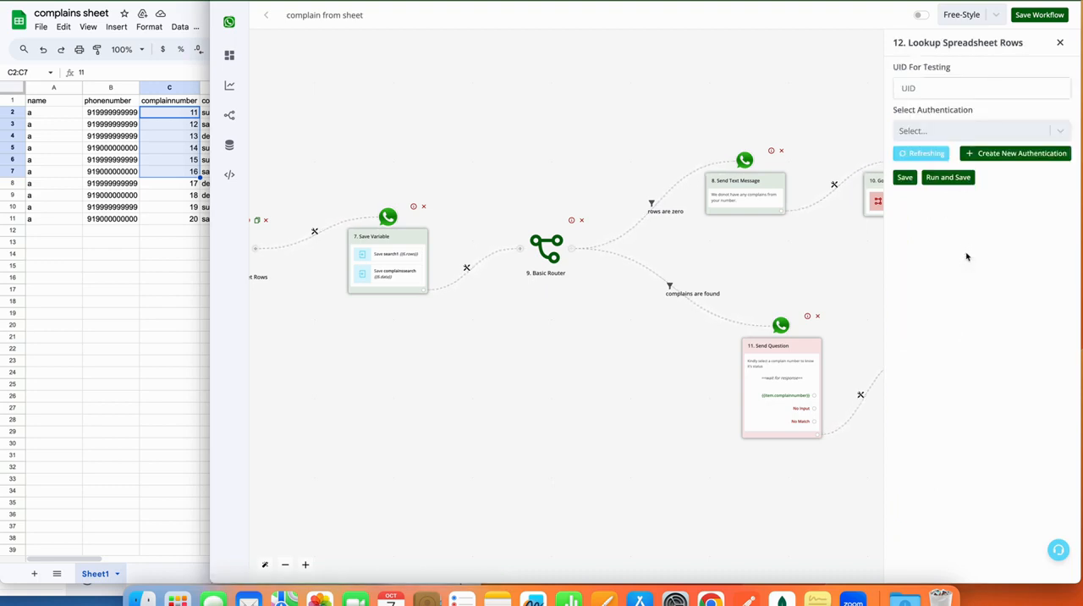
# Connect the lookup with the wainbox authentication to Sheet1 of the "complains sheet" spreadsheet.
pyautogui.click(1063, 131)
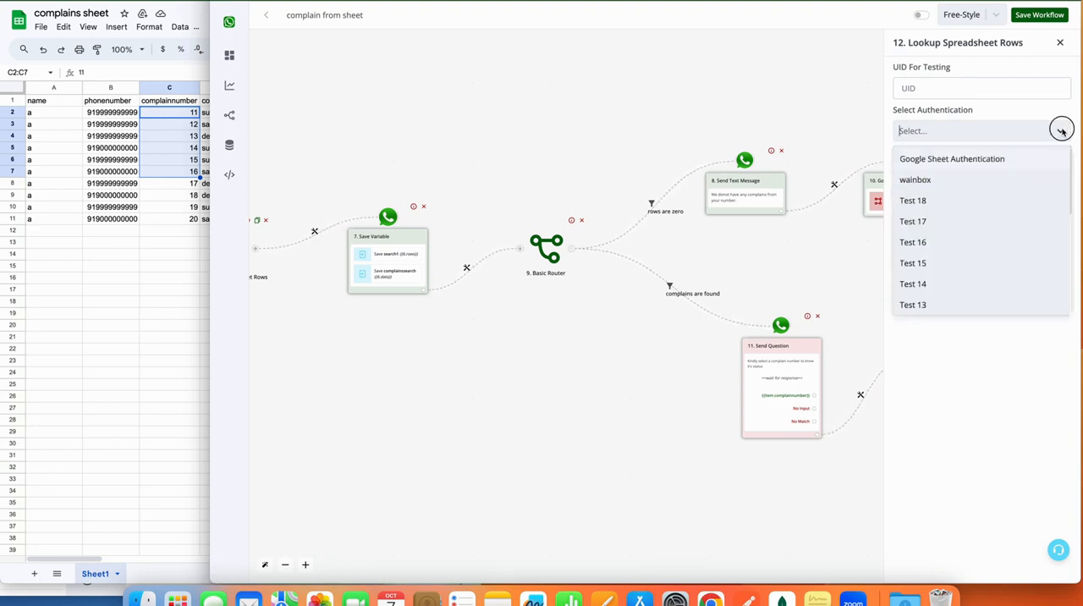
pyautogui.click(980, 178)
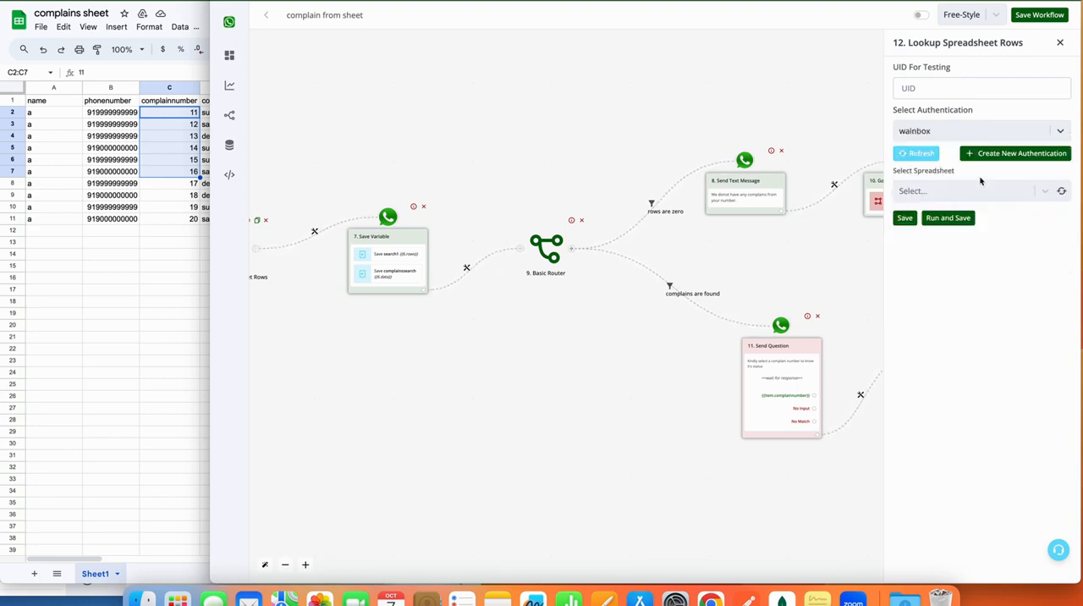
pyautogui.click(1066, 193)
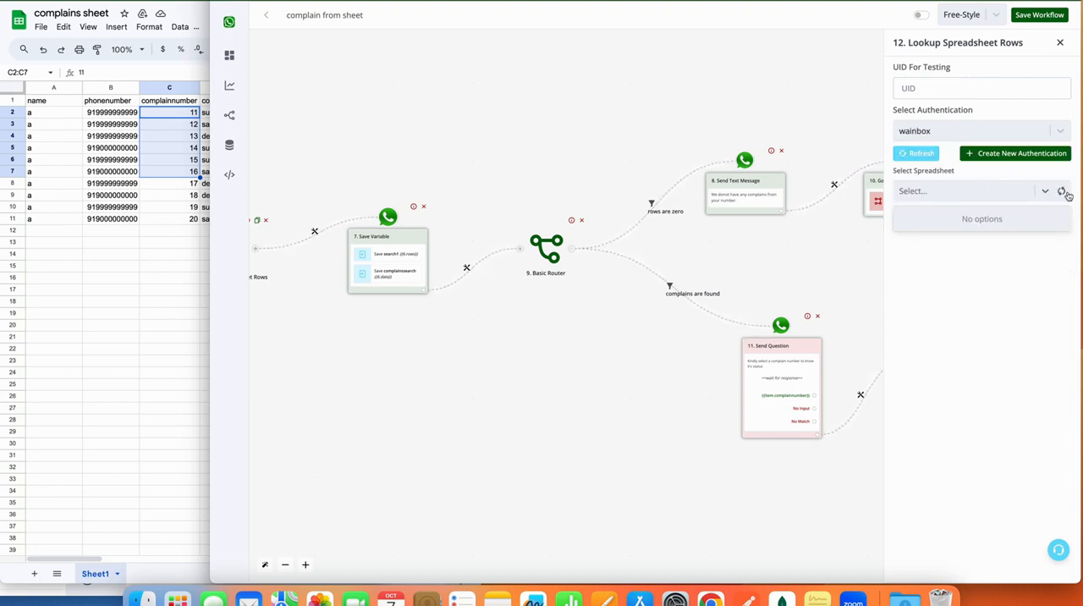
pyautogui.click(995, 222)
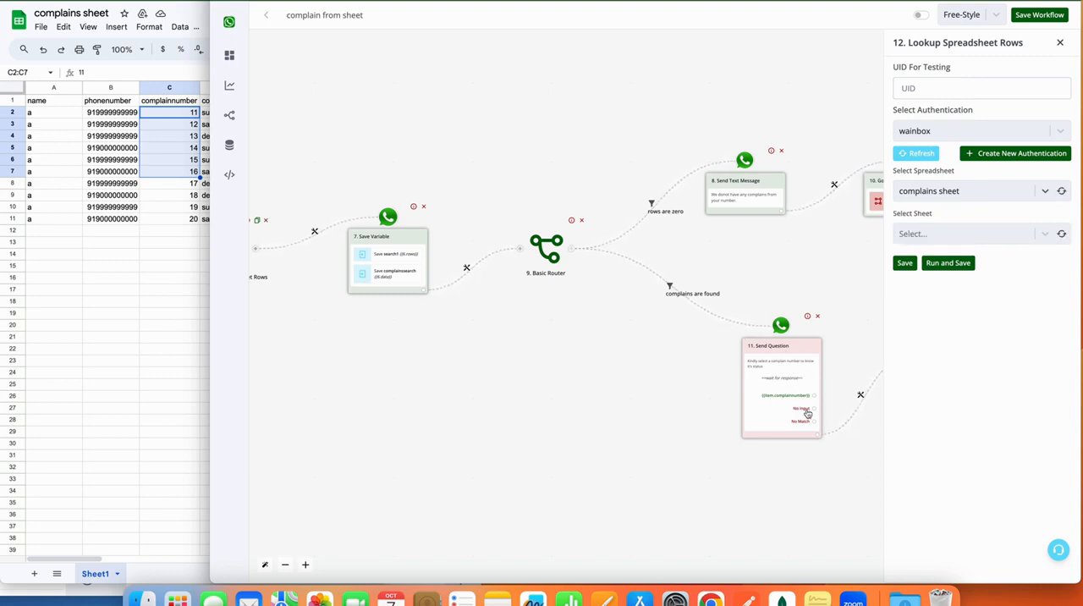
pyautogui.click(1061, 236)
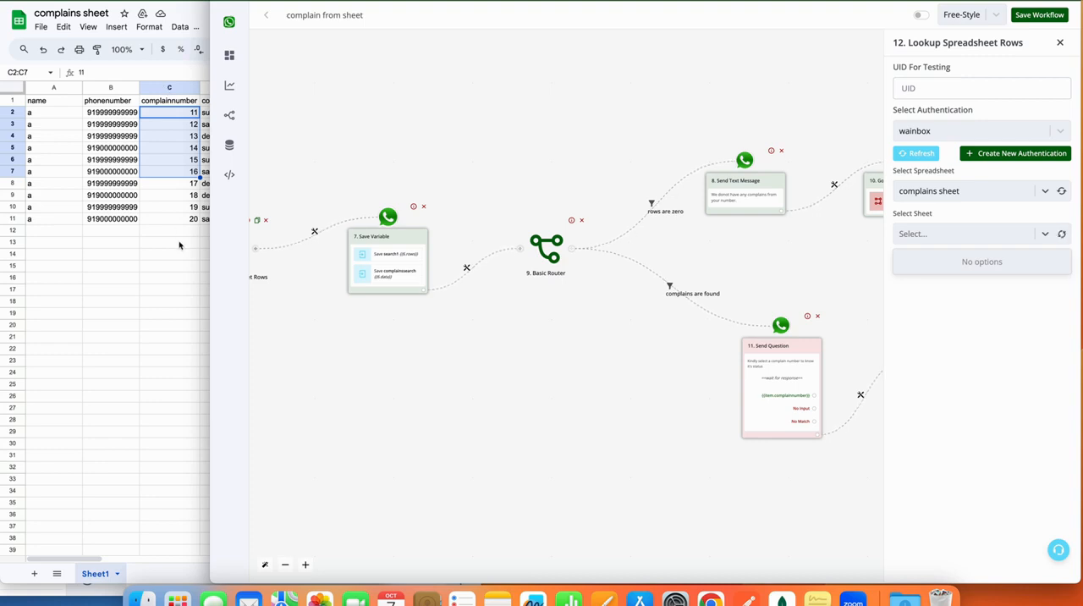
pyautogui.moveTo(187, 290); pyautogui.dragTo(229, 292)
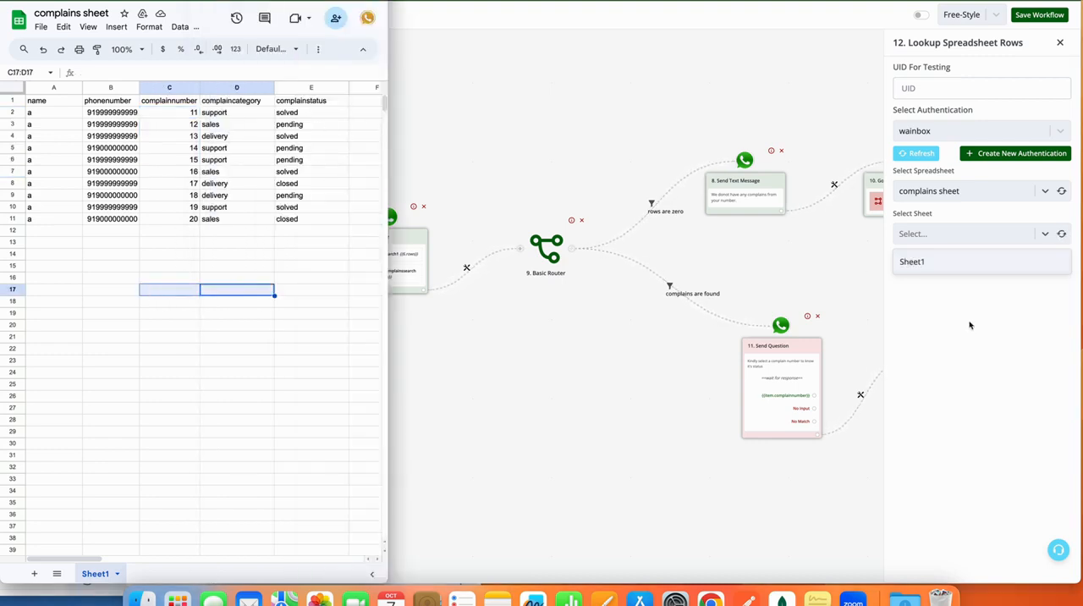
pyautogui.click(965, 270)
pyautogui.click(959, 264)
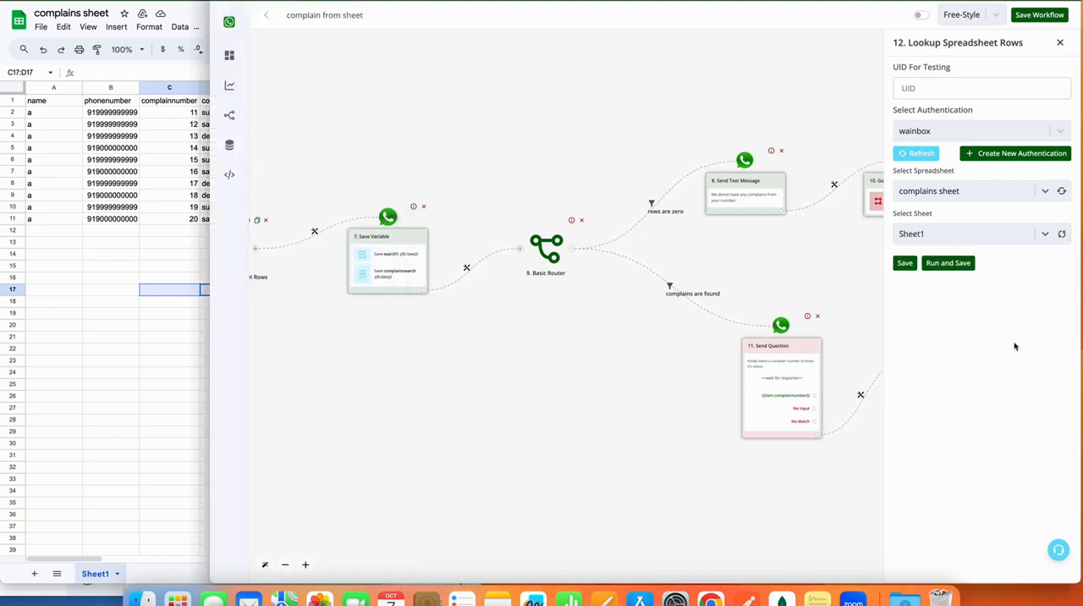
# Set the lookup to match column C with the Equal to (Number) condition against the search value {{last_button_title}}.
pyautogui.click(1020, 279)
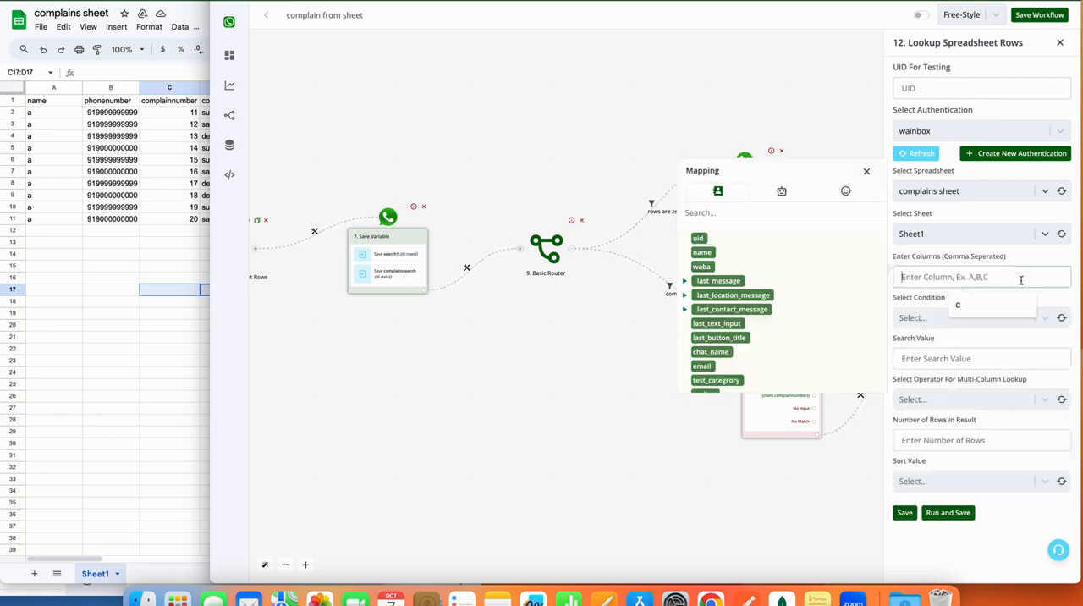
pyautogui.write('C')
pyautogui.click(983, 317)
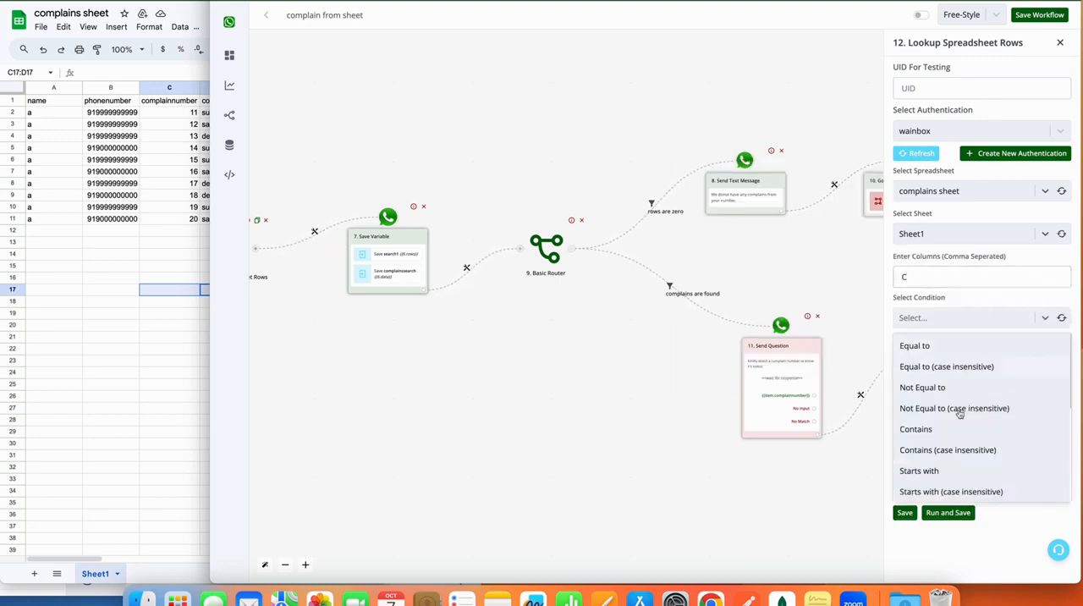
pyautogui.scroll(-3, 960, 412)
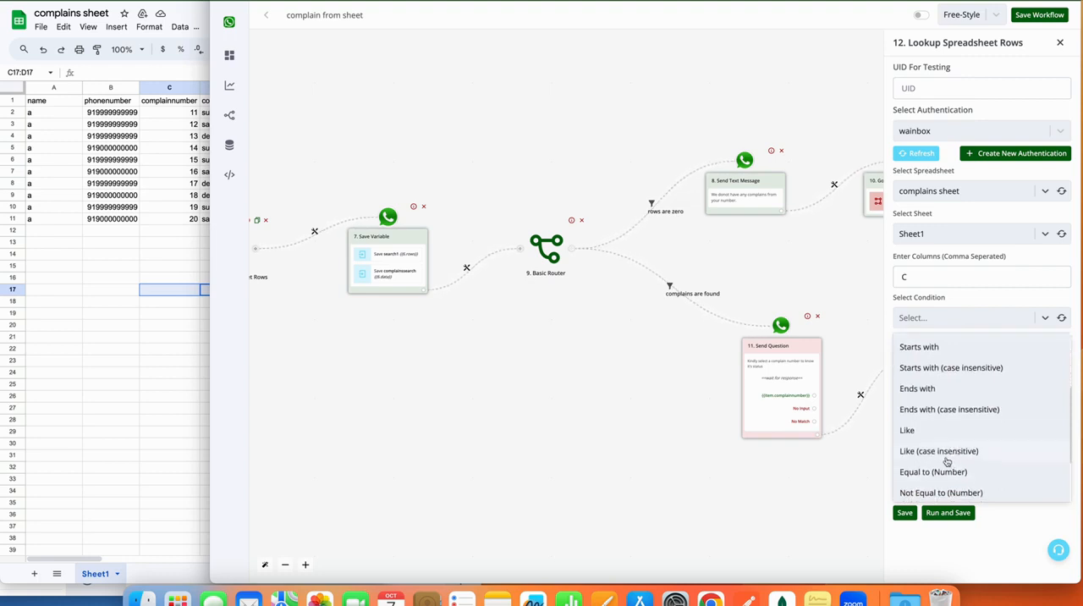
pyautogui.scroll(-1, 947, 461)
pyautogui.click(933, 445)
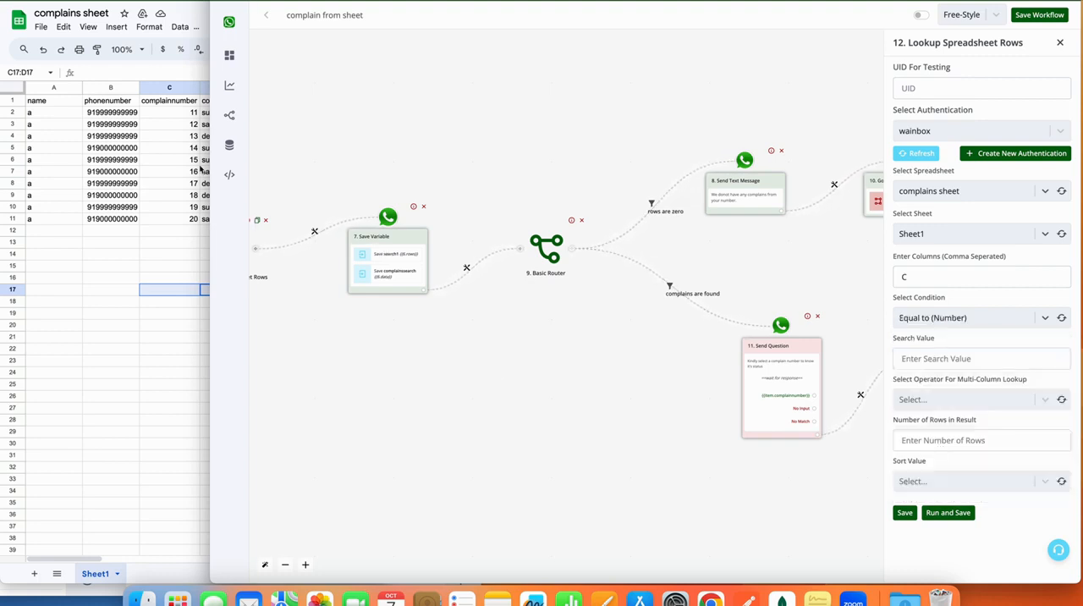
pyautogui.click(971, 360)
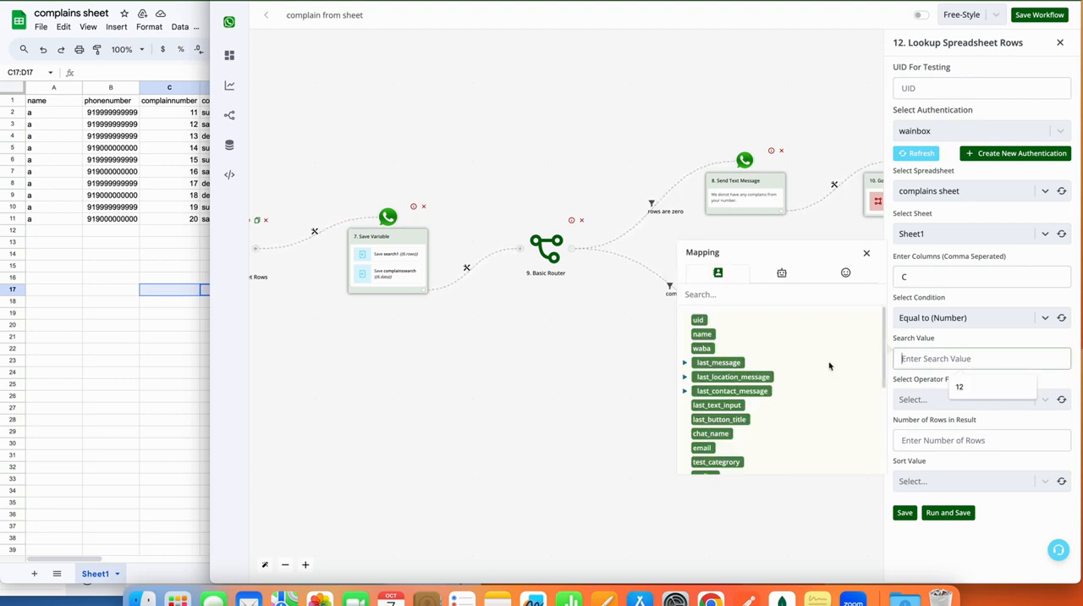
pyautogui.click(721, 420)
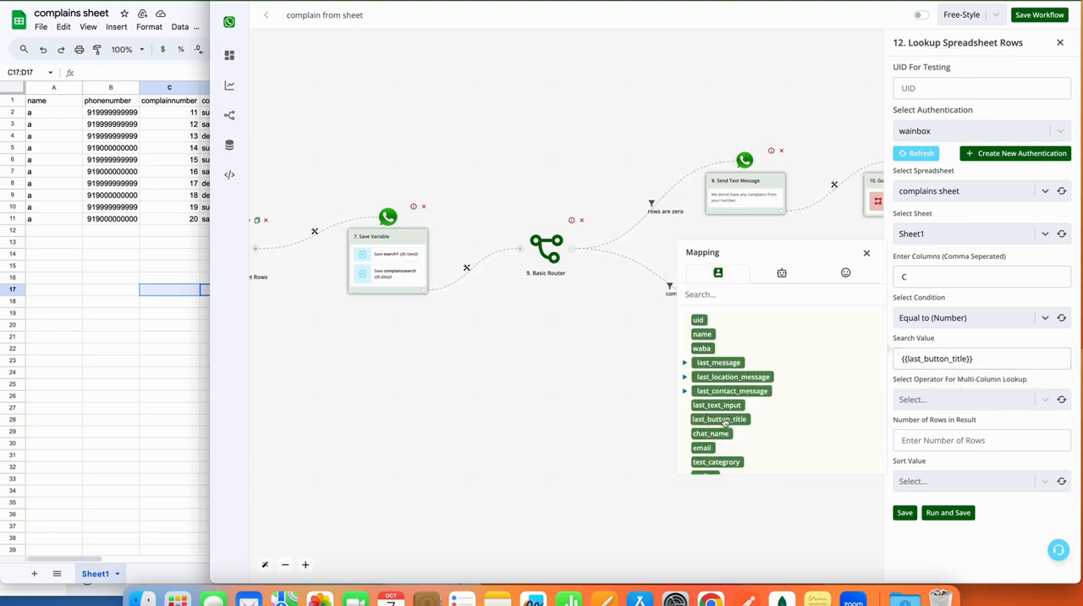
pyautogui.click(867, 252)
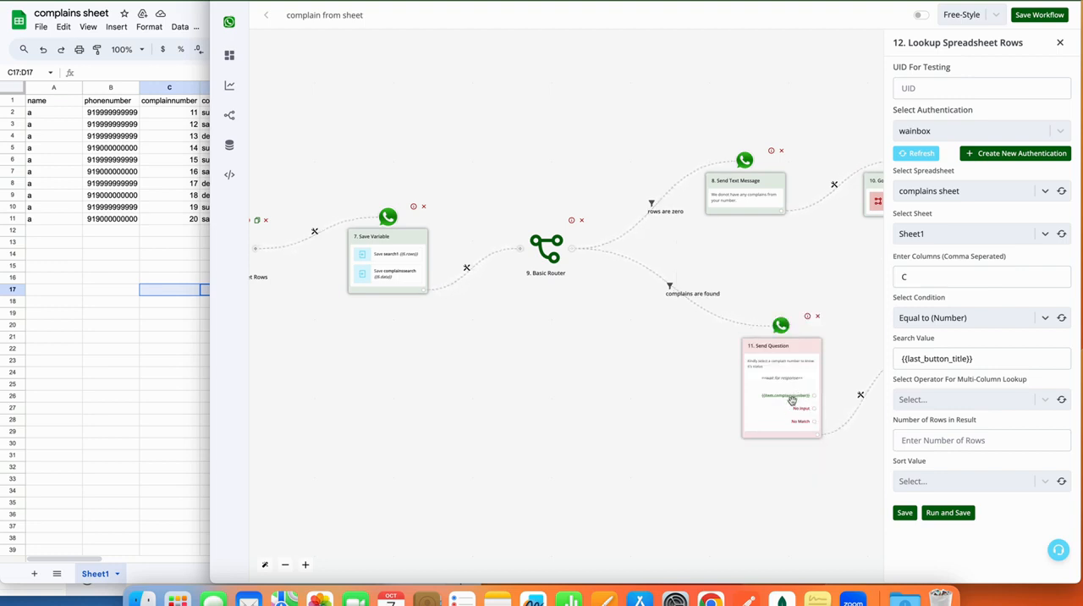
# Set the multi-column operator to AND, the number of result rows to 1, and the sort value to Bottom.
pyautogui.click(964, 405)
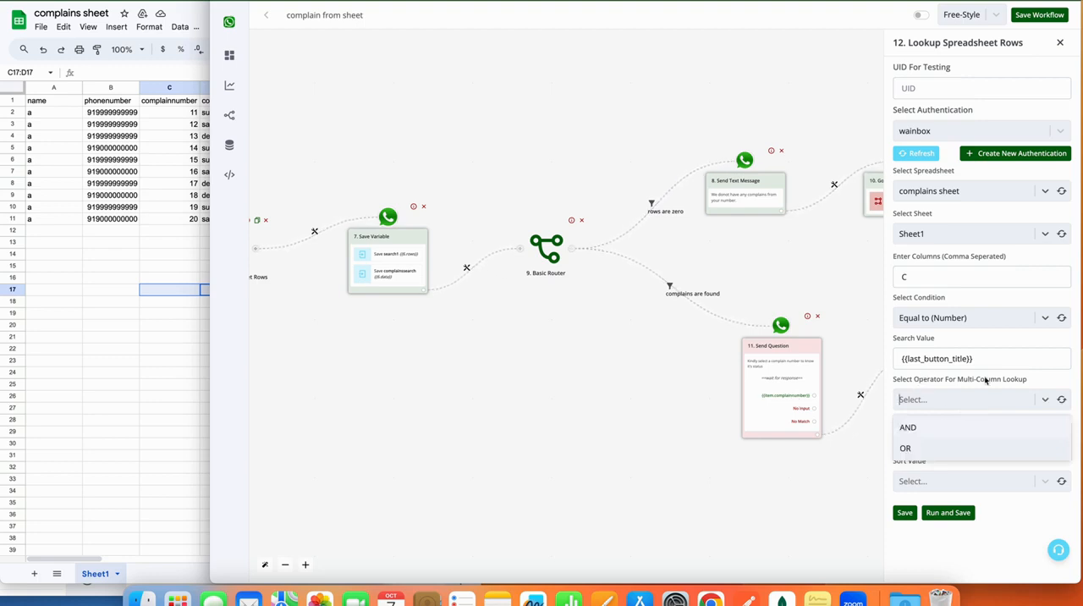
pyautogui.click(926, 429)
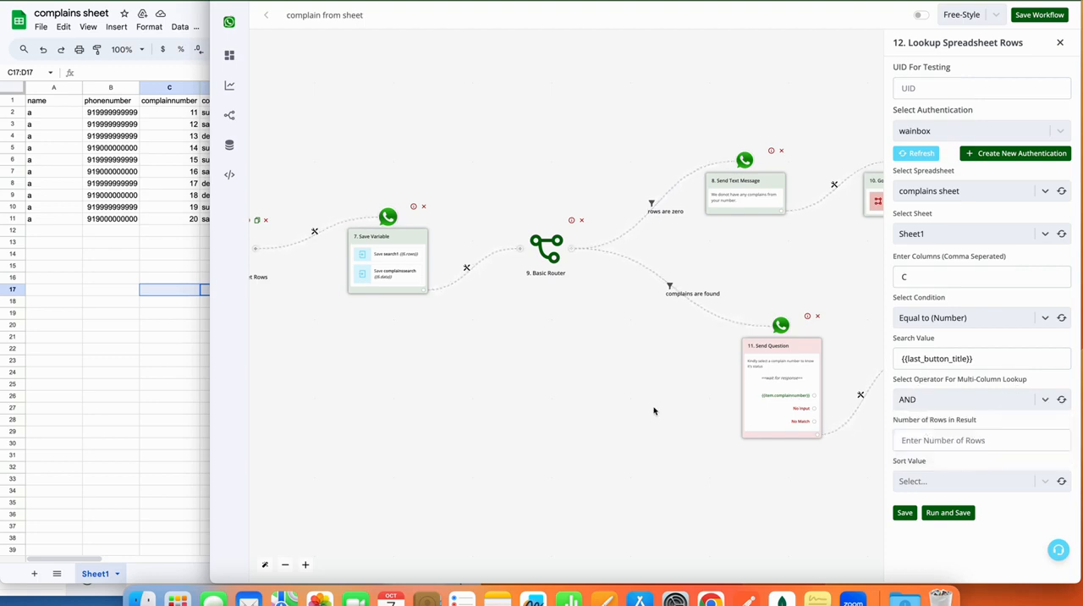
pyautogui.click(1023, 440)
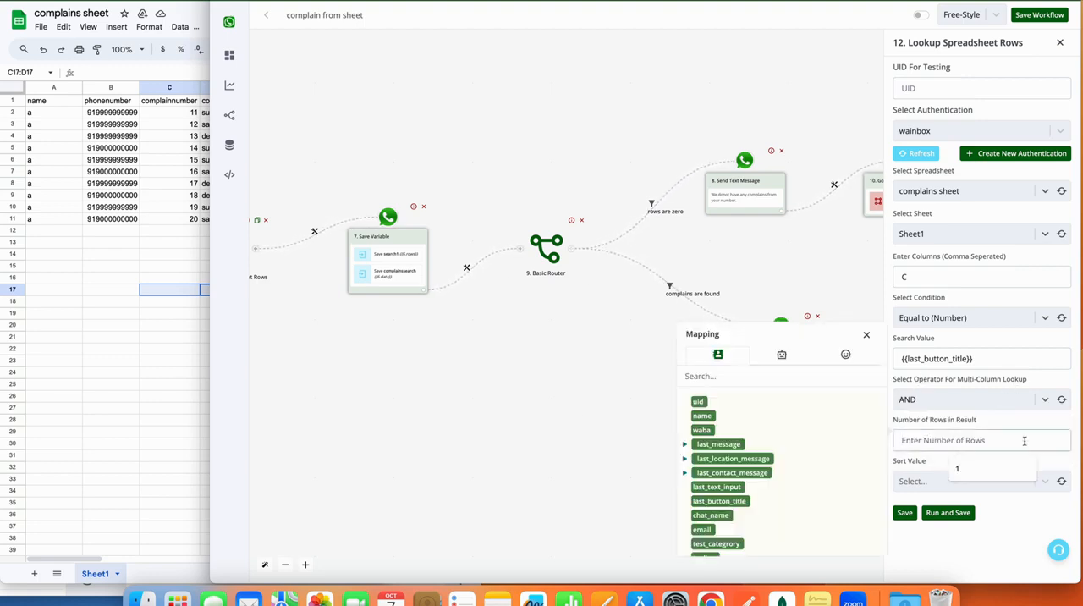
pyautogui.write('1')
pyautogui.click(1009, 479)
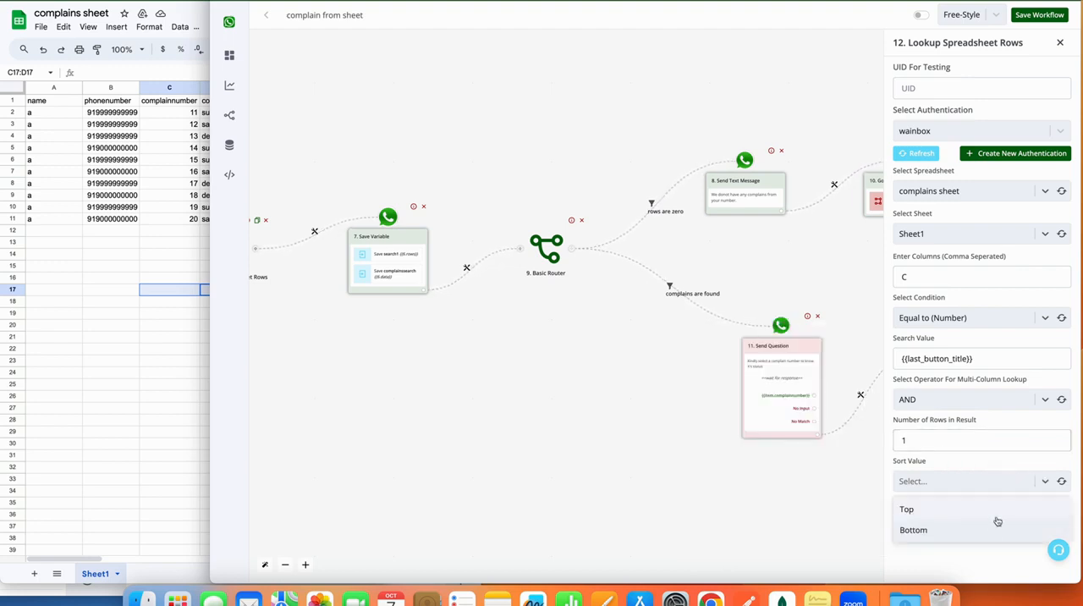
pyautogui.click(990, 535)
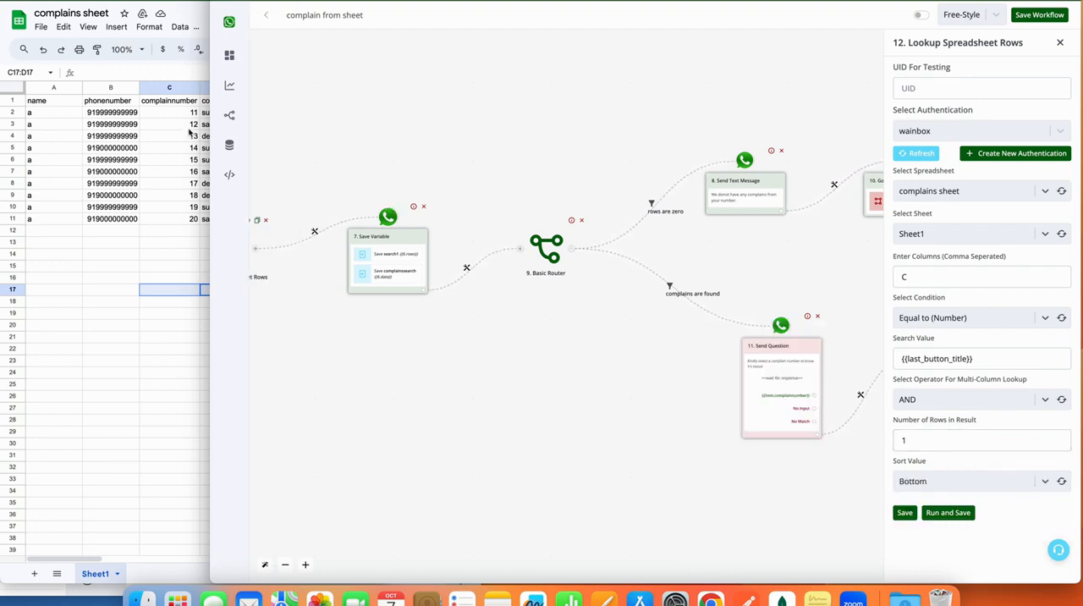
# Replace the lookup's search value with the test complaint number 12, then run and save the module.
pyautogui.click(1018, 353)
pyautogui.press('super+a')
pyautogui.press('BackSpace')
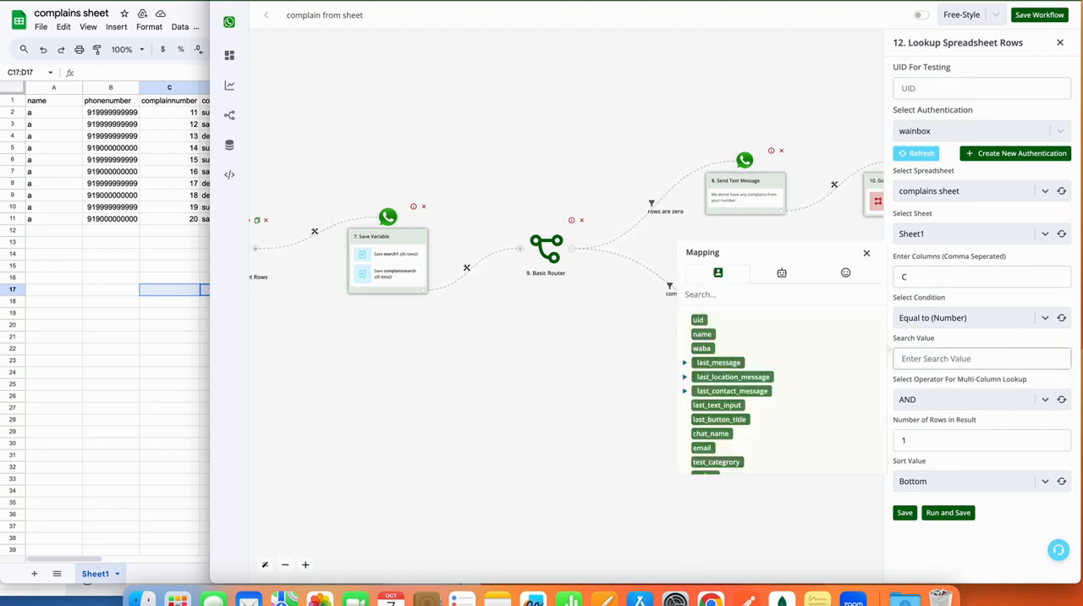
pyautogui.write('12')
pyautogui.moveTo(892, 360); pyautogui.dragTo(910, 359)
pyautogui.click(965, 513)
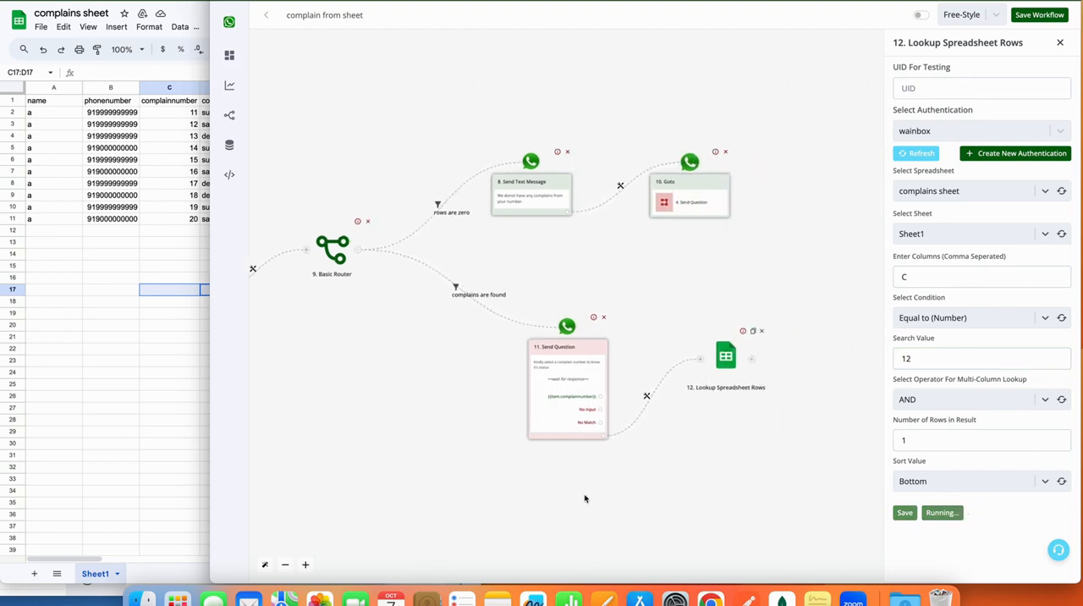
pyautogui.moveTo(708, 471); pyautogui.dragTo(636, 472)
# Examine the lookup run's output by expanding the response data down to the first matching row.
pyautogui.click(1026, 511)
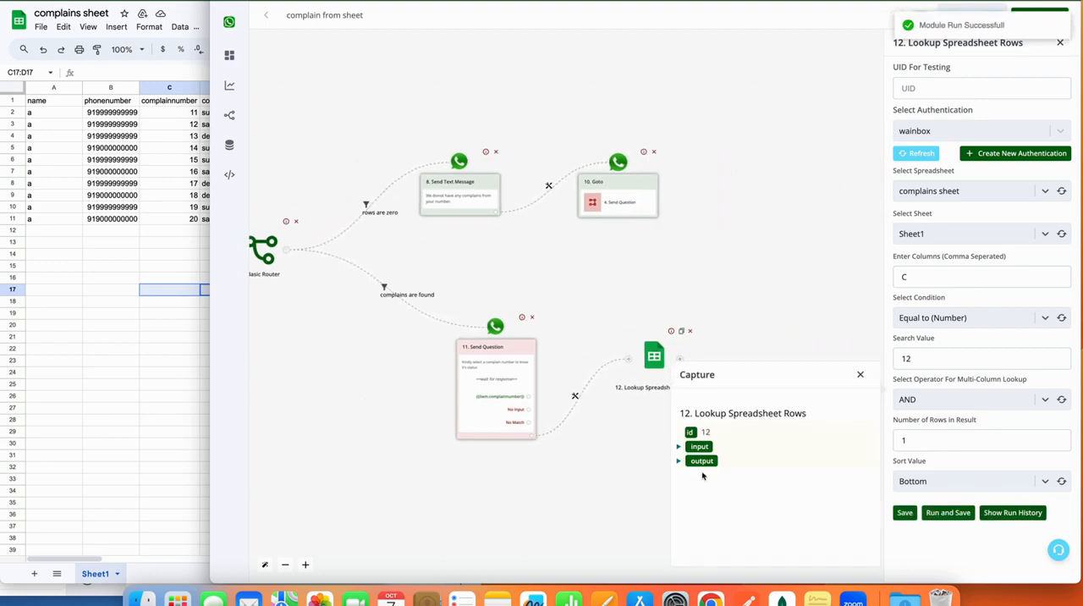
pyautogui.click(679, 460)
pyautogui.click(686, 489)
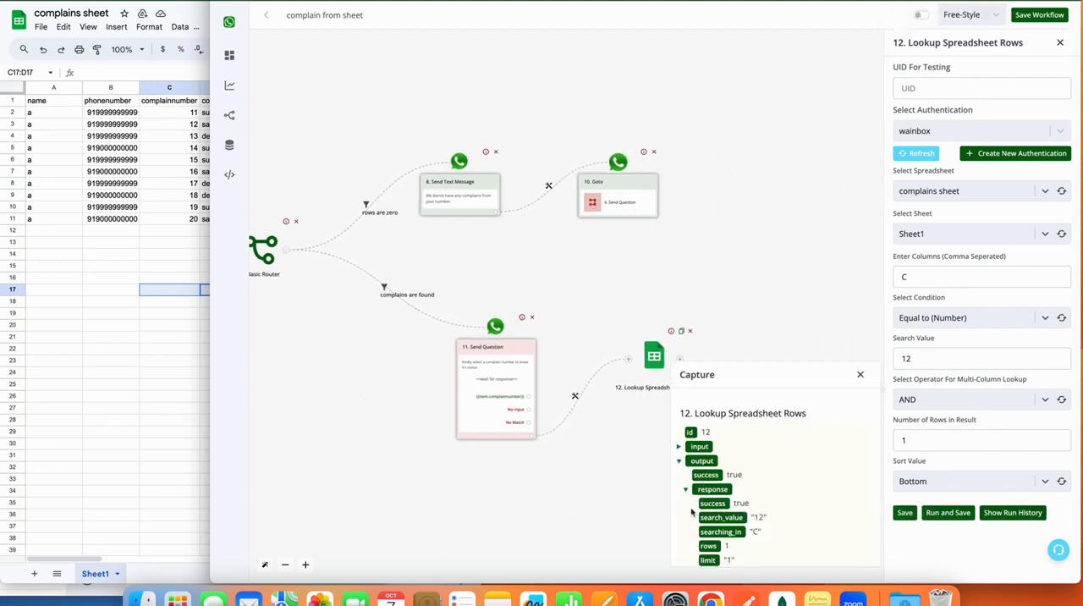
pyautogui.scroll(-1, 759, 535)
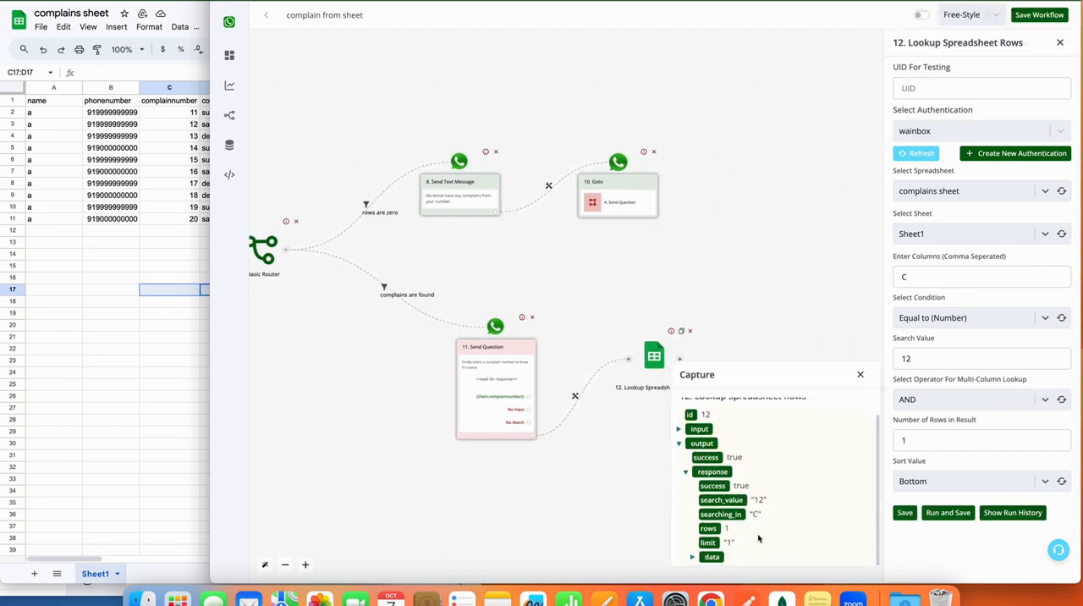
pyautogui.click(693, 556)
pyautogui.scroll(-1, 694, 557)
pyautogui.click(700, 558)
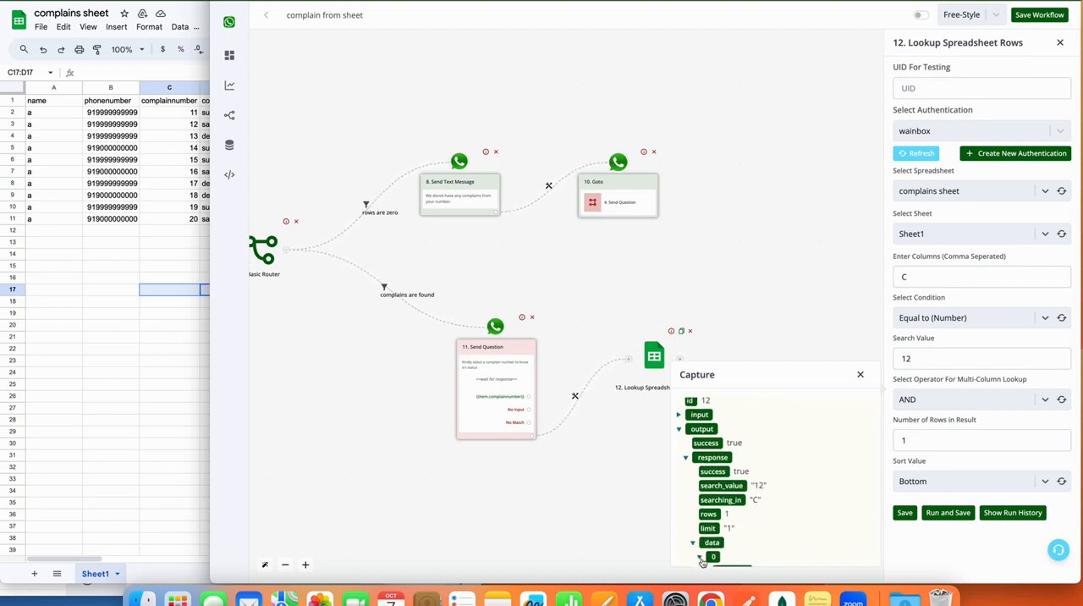
pyautogui.scroll(-1, 742, 534)
pyautogui.scroll(-2, 742, 534)
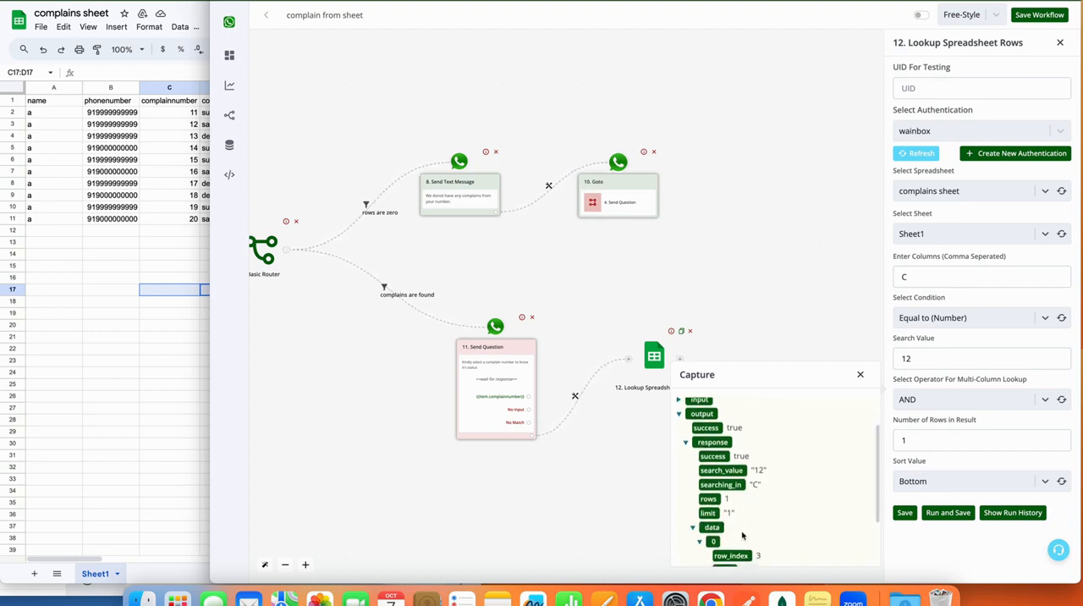
pyautogui.click(861, 374)
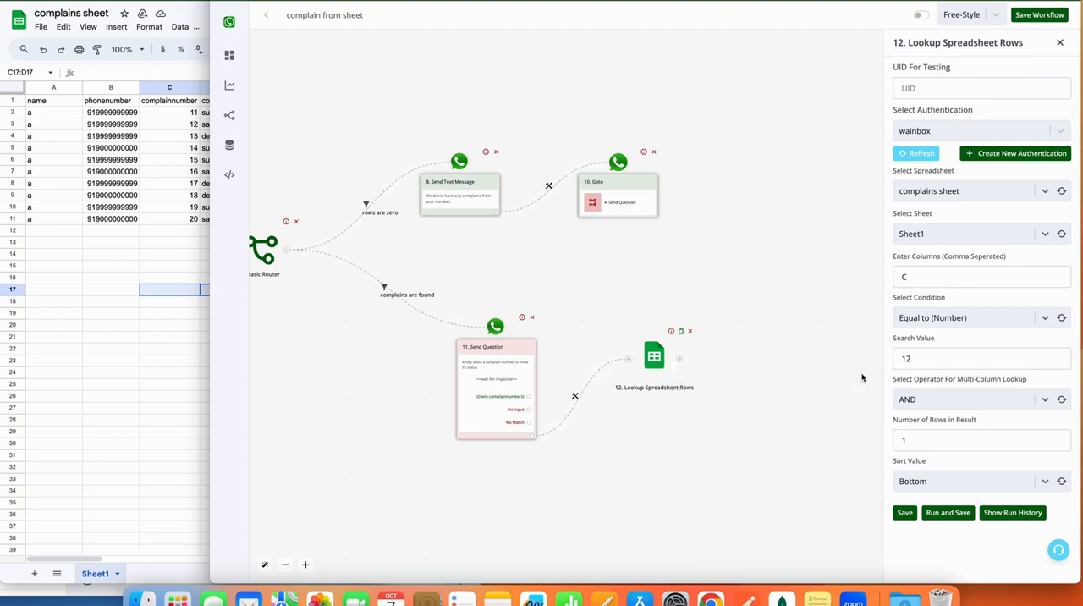
# Replace the test number in the lookup's search value with the variable {{last_button_title}} and save the module.
pyautogui.click(926, 358)
pyautogui.doubleClick(927, 360)
pyautogui.press('BackSpace')
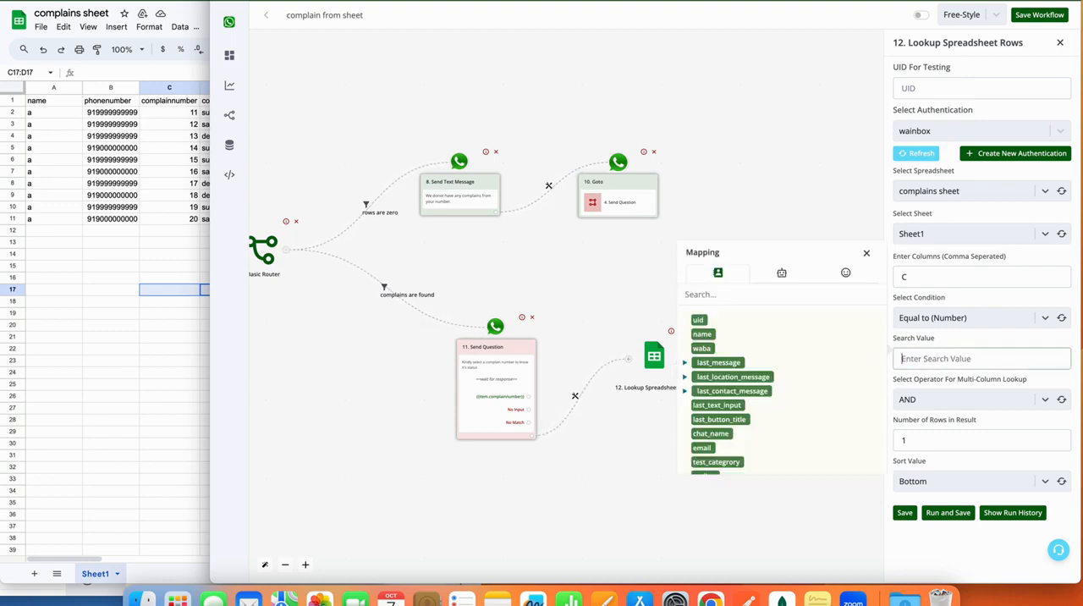
pyautogui.click(709, 420)
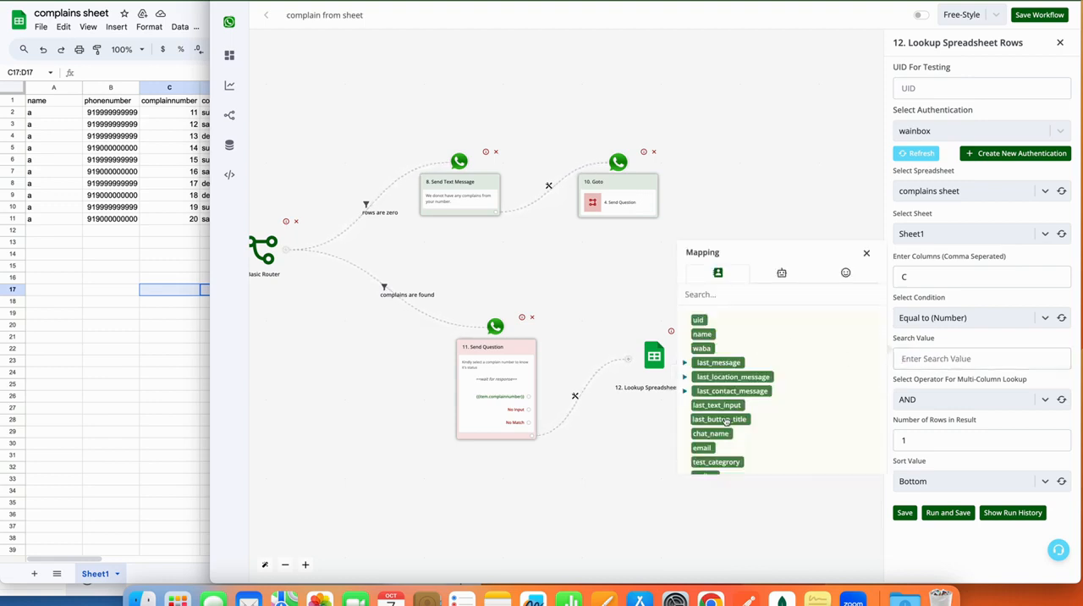
pyautogui.tripleClick(921, 356)
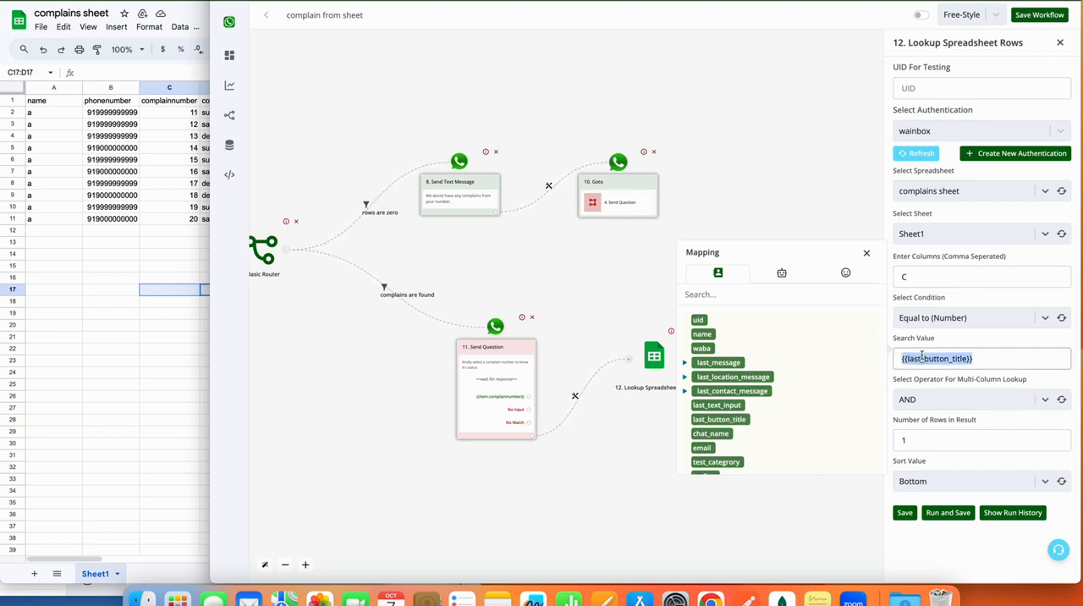
pyautogui.click(900, 516)
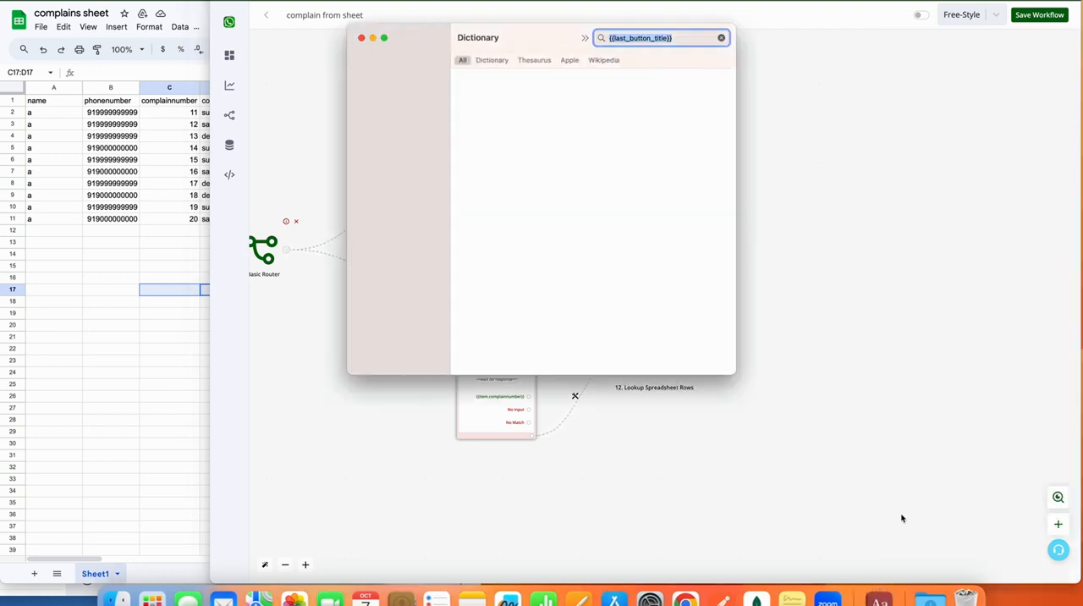
pyautogui.click(362, 37)
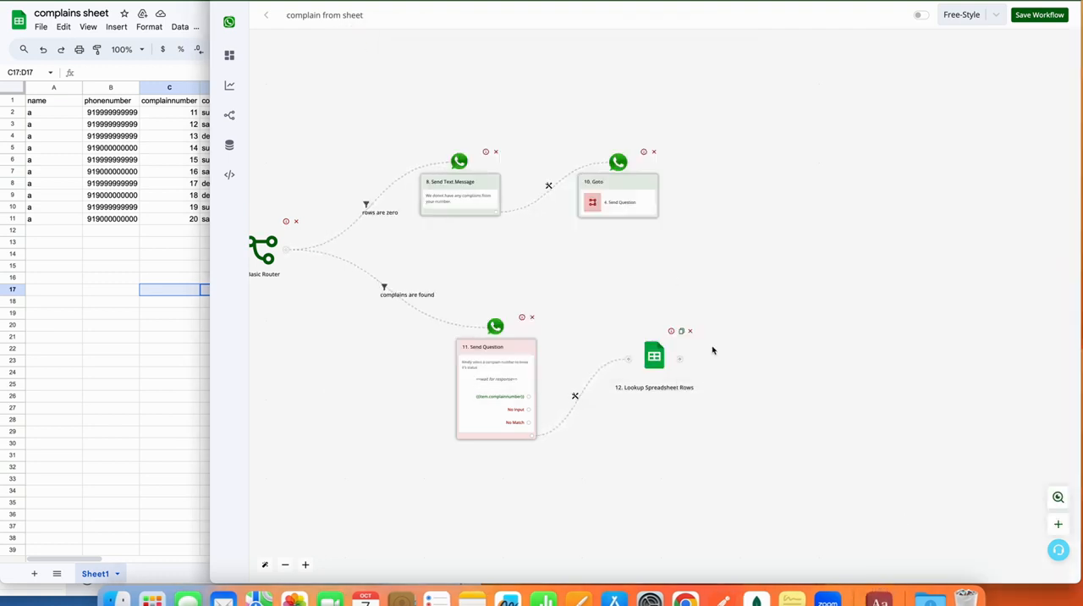
pyautogui.click(647, 350)
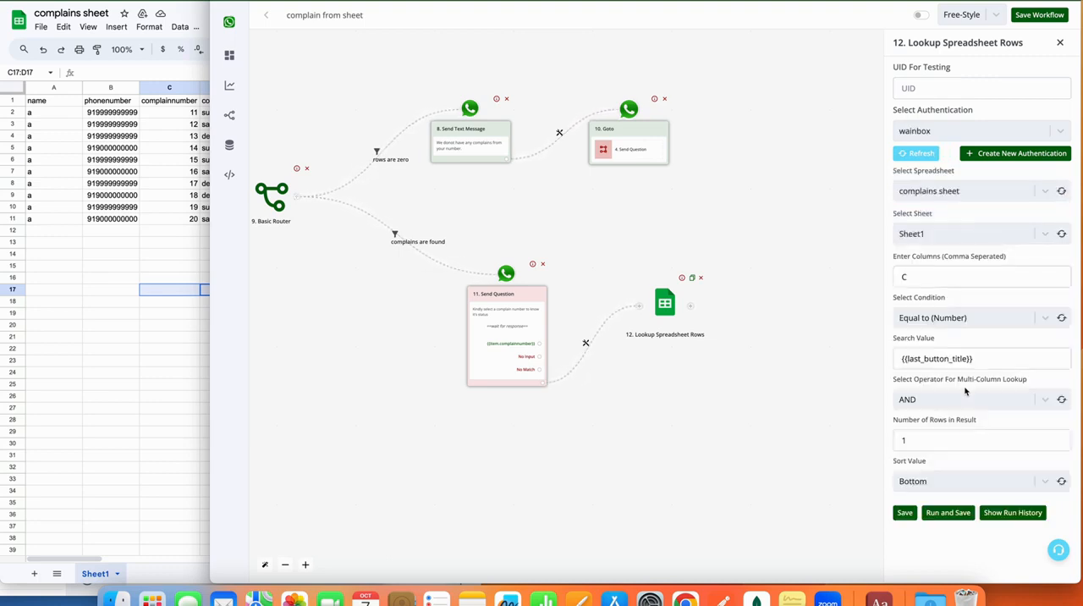
pyautogui.click(906, 512)
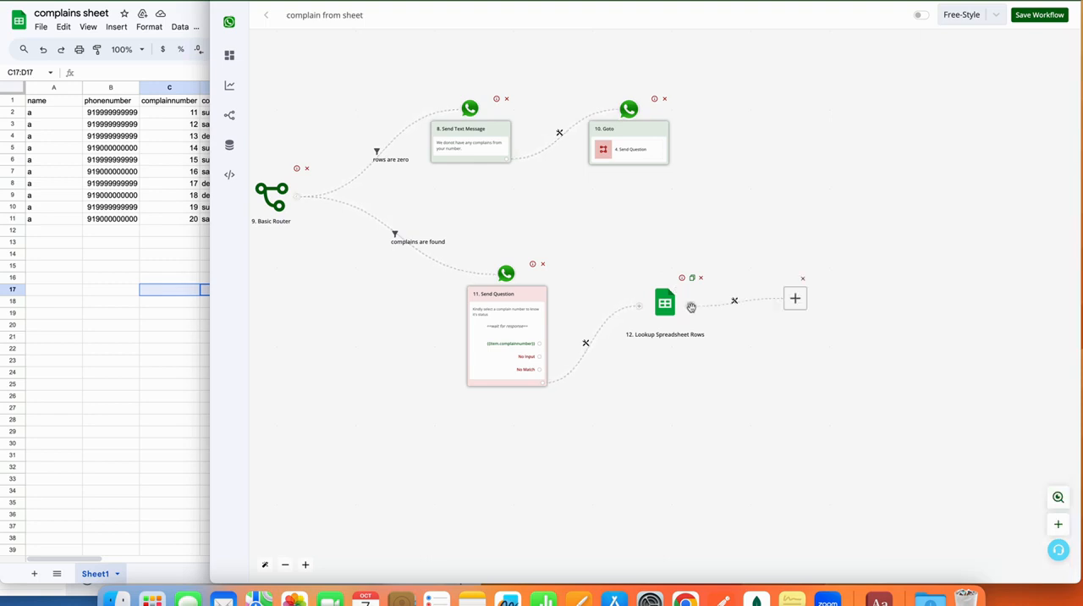
# Add a Save Variable Value action after the second spreadsheet lookup and choose the bot field search2.
pyautogui.click(638, 299)
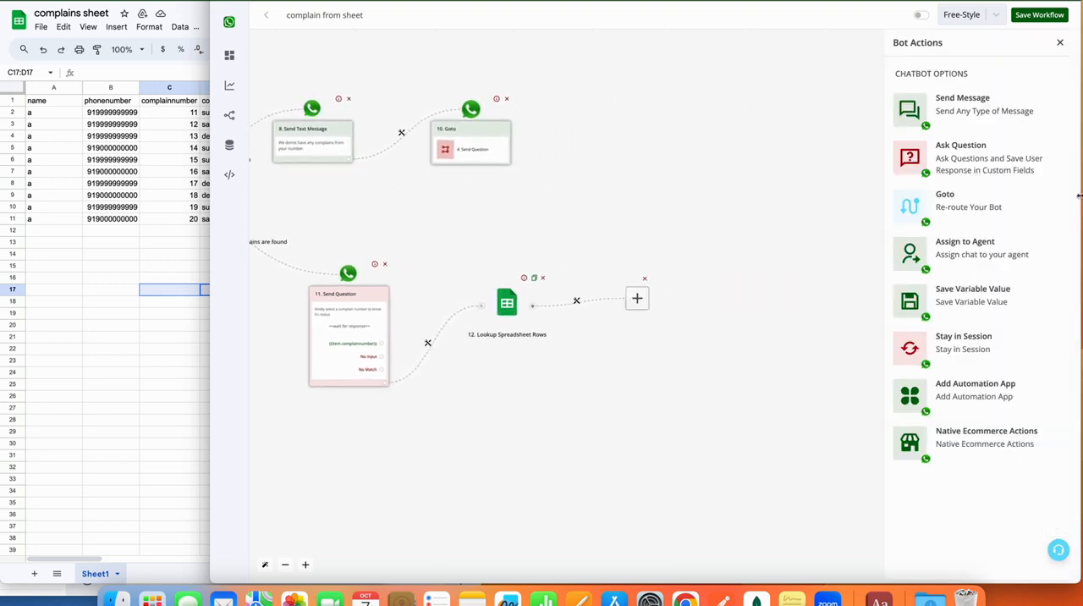
pyautogui.click(933, 288)
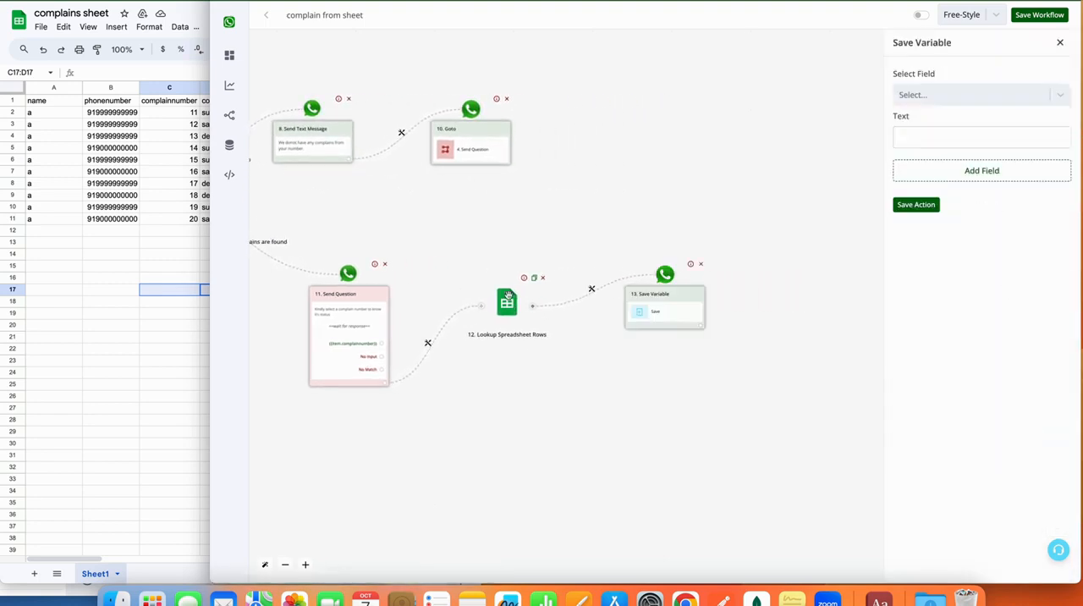
pyautogui.click(981, 96)
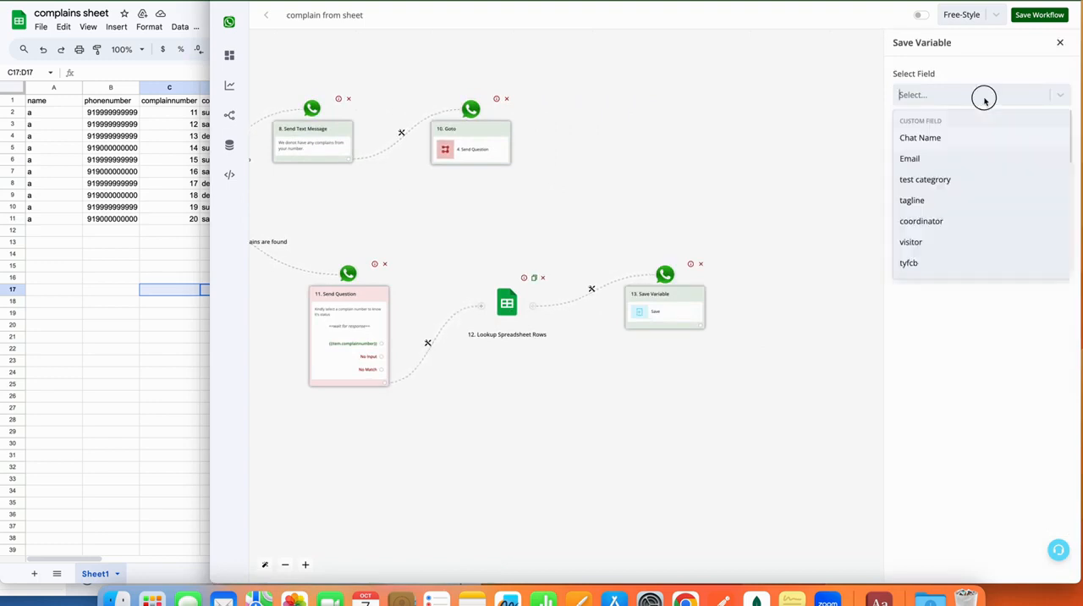
pyautogui.scroll(-5, 985, 206)
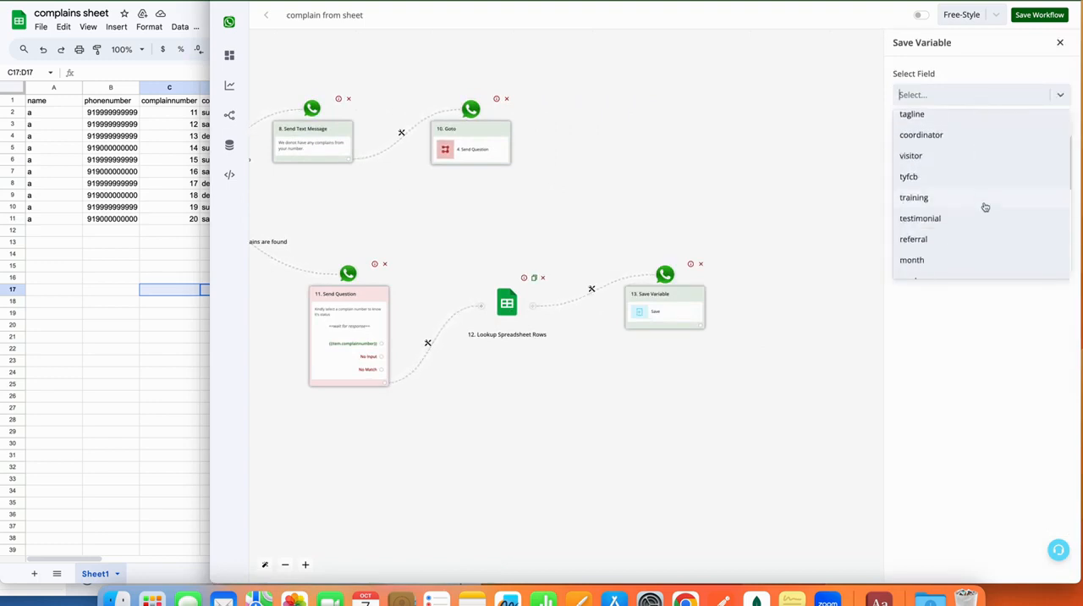
pyautogui.scroll(-3, 985, 207)
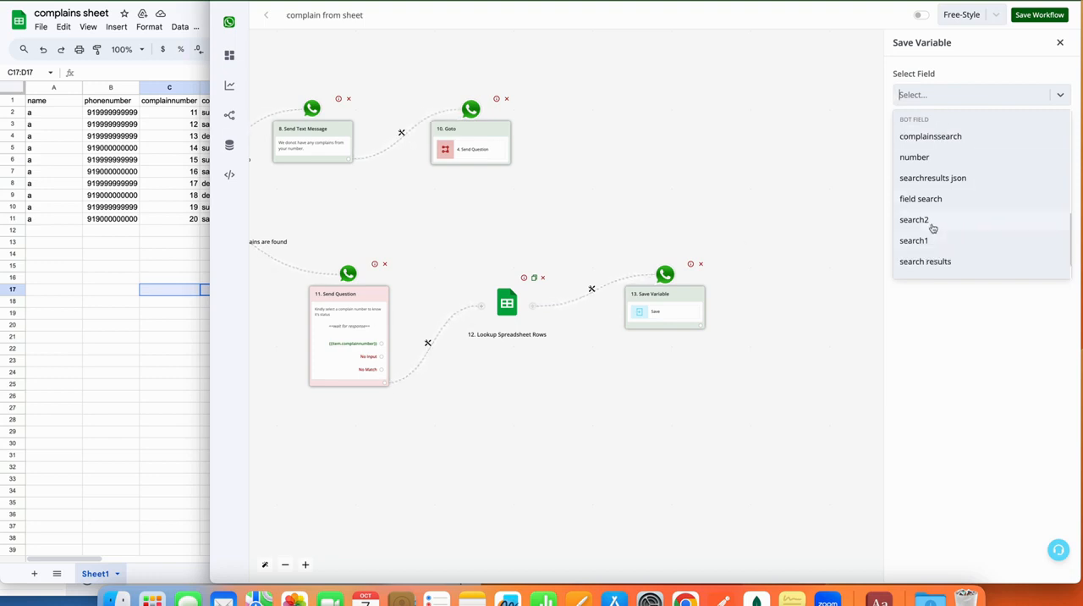
pyautogui.click(930, 221)
# Map the variable's text to {{12.data[0].complainstatus}} from the lookup result and save the action.
pyautogui.click(905, 137)
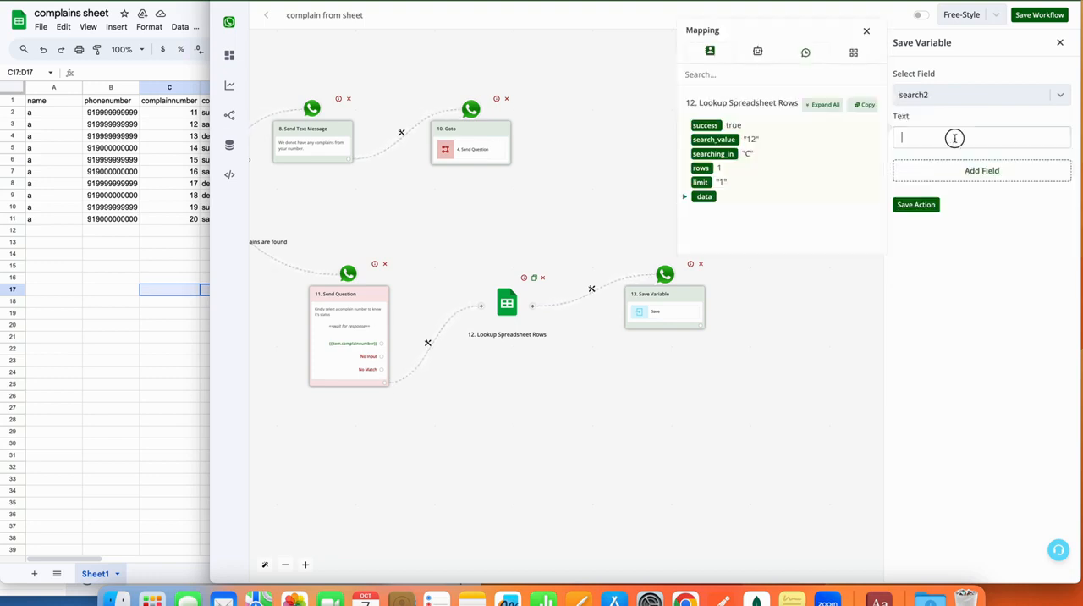
pyautogui.click(832, 110)
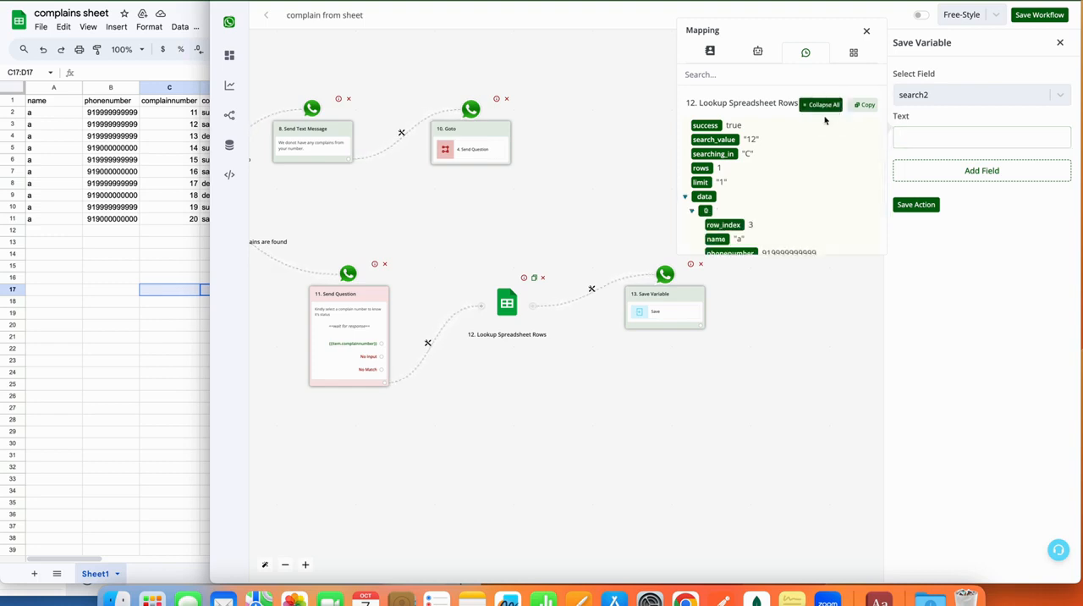
pyautogui.scroll(-1, 766, 186)
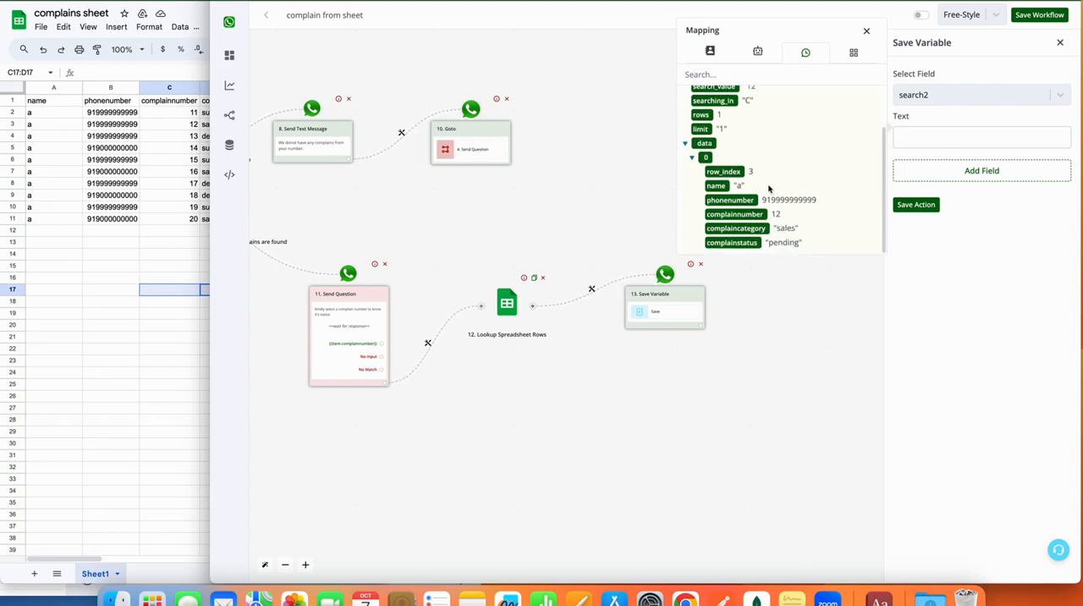
pyautogui.click(730, 246)
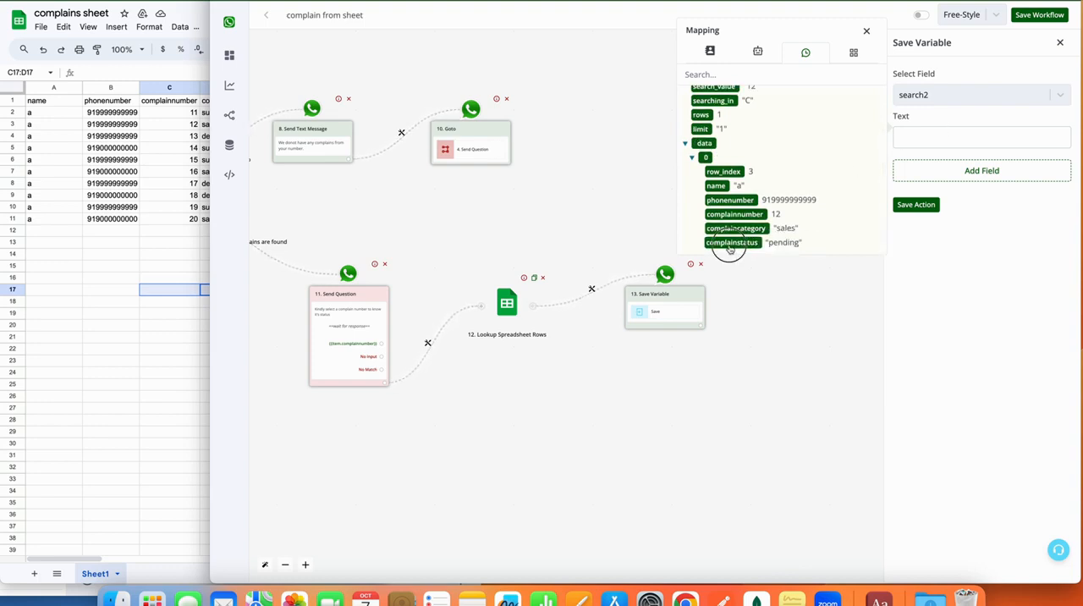
pyautogui.click(914, 205)
# Add a Send Message action of type Text after the block that saves search2.
pyautogui.click(701, 336)
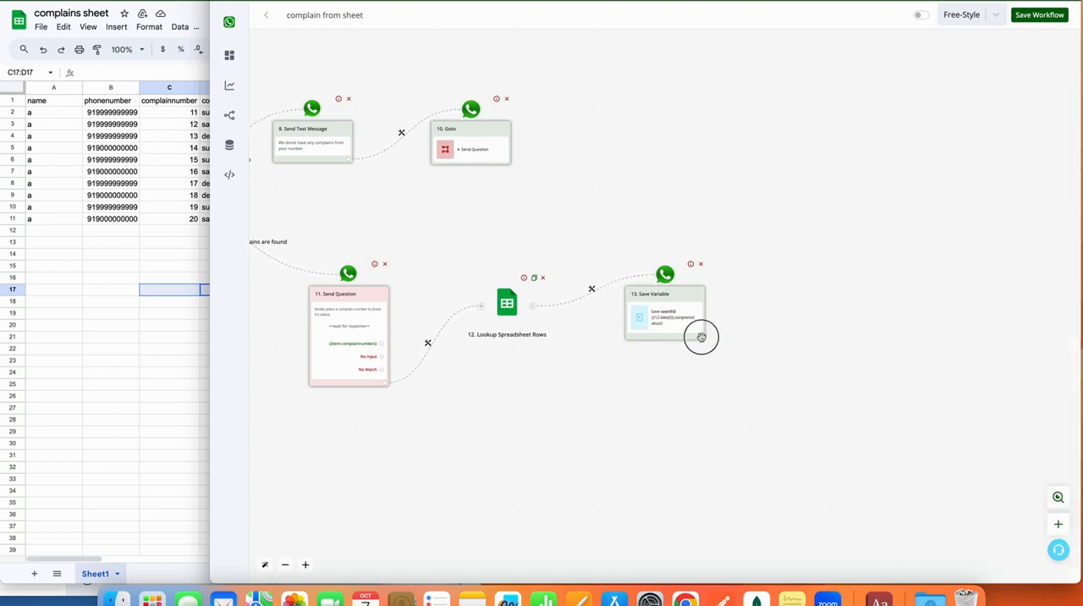
pyautogui.click(638, 303)
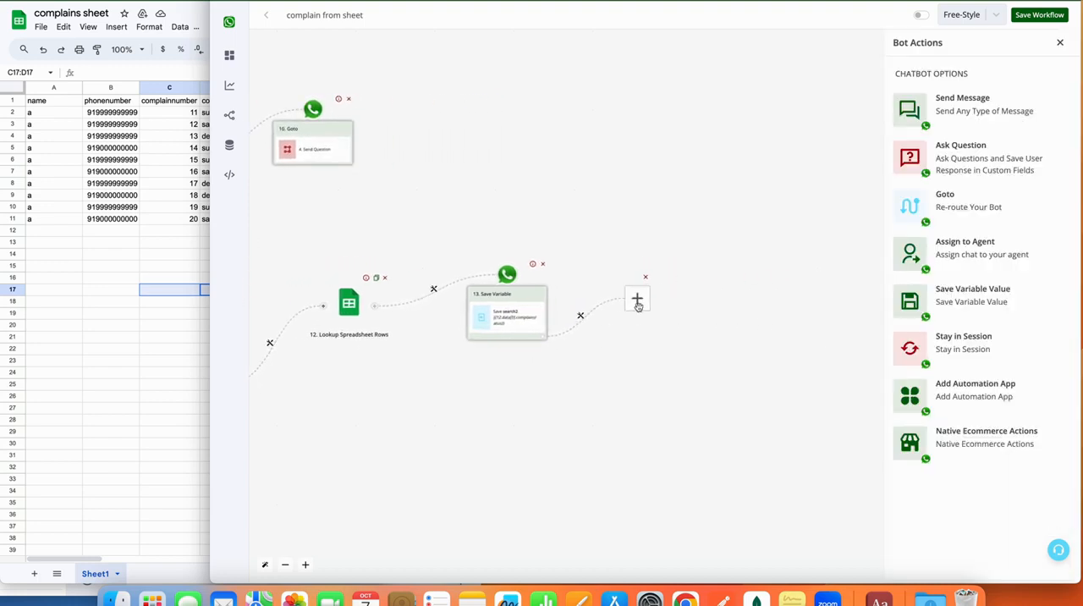
pyautogui.click(995, 105)
pyautogui.click(979, 97)
# Write the message "Your complaint status is {{BTF.search2}}" using the search2 bot field and save it.
pyautogui.click(961, 141)
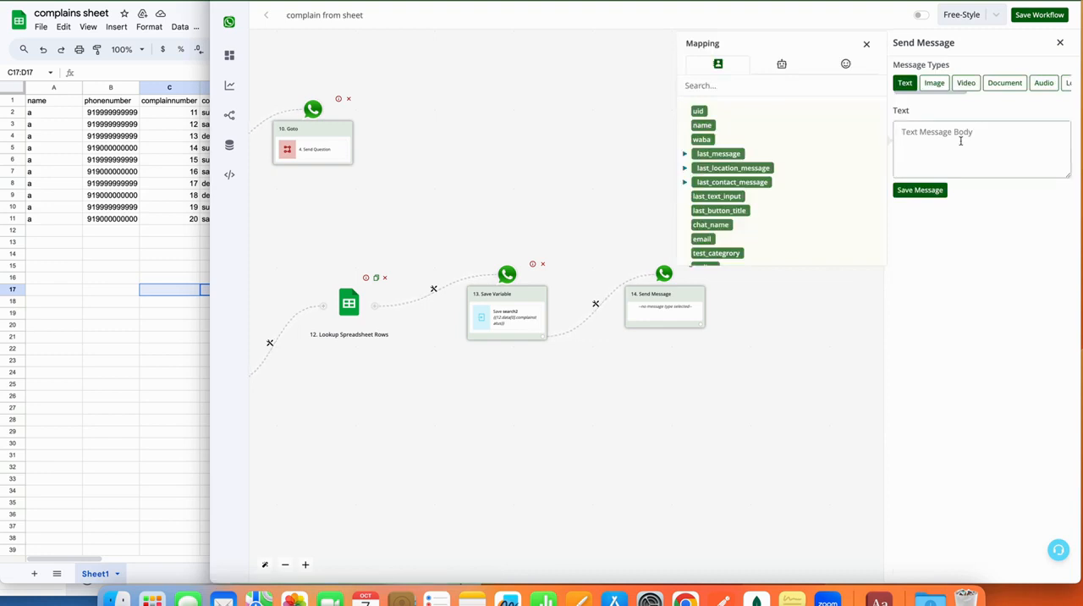
pyautogui.write('Your complaint status is')
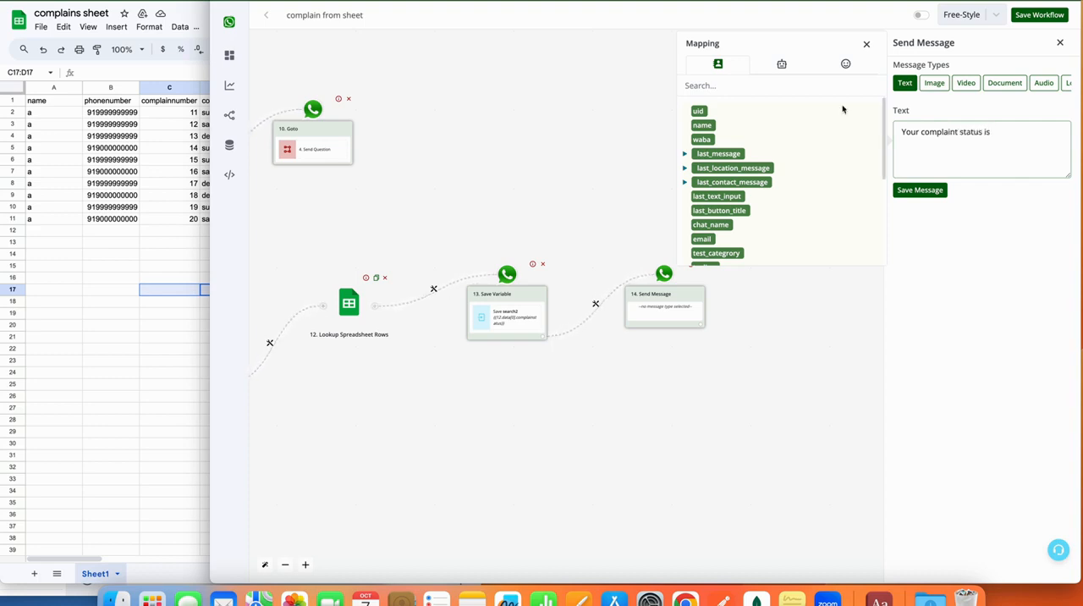
pyautogui.click(791, 68)
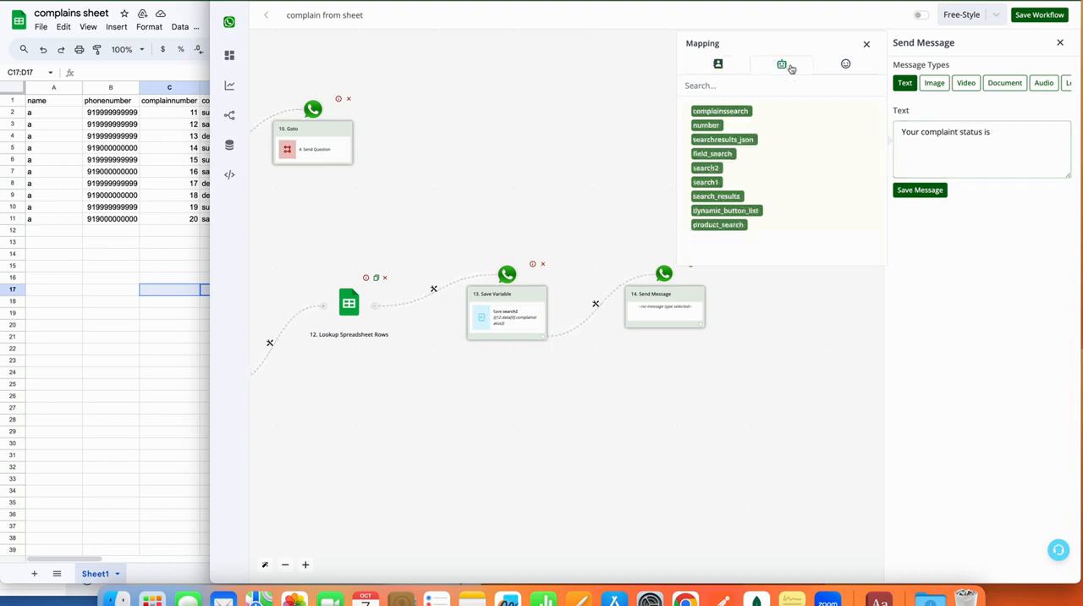
pyautogui.click(715, 171)
pyautogui.moveTo(1059, 131); pyautogui.dragTo(988, 135)
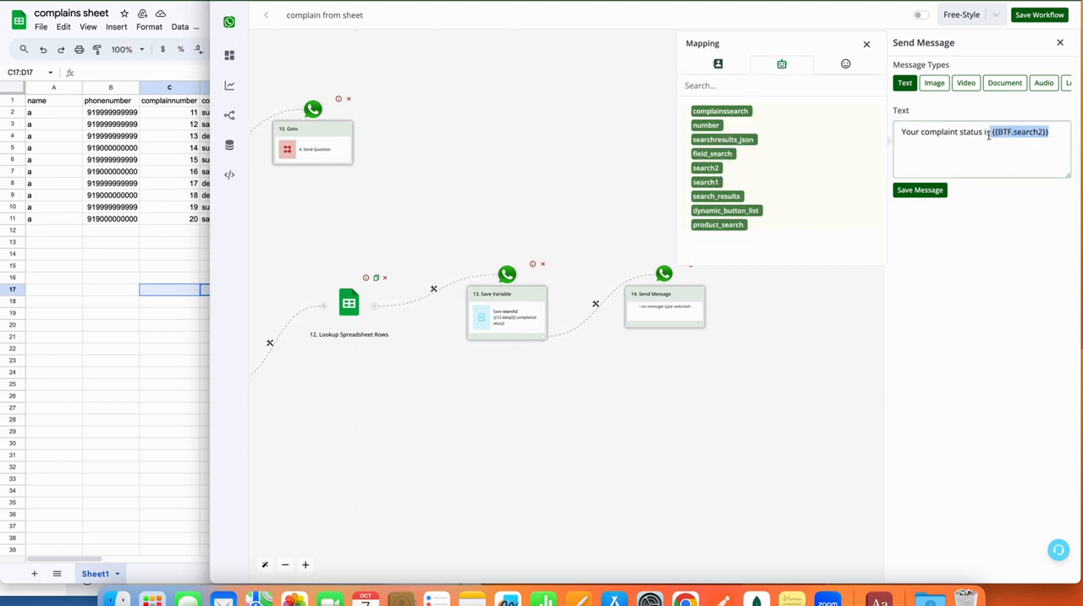
pyautogui.click(921, 190)
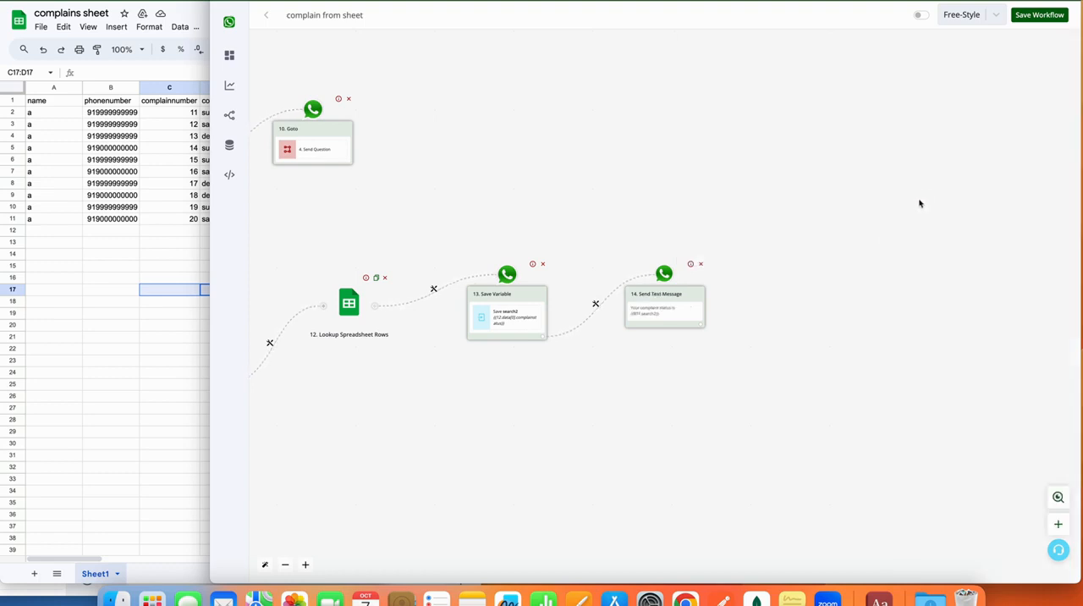
# Review the chatbot flow from the billing number questions through both router branches to the final complaint status message.
pyautogui.moveTo(568, 418); pyautogui.dragTo(925, 423)
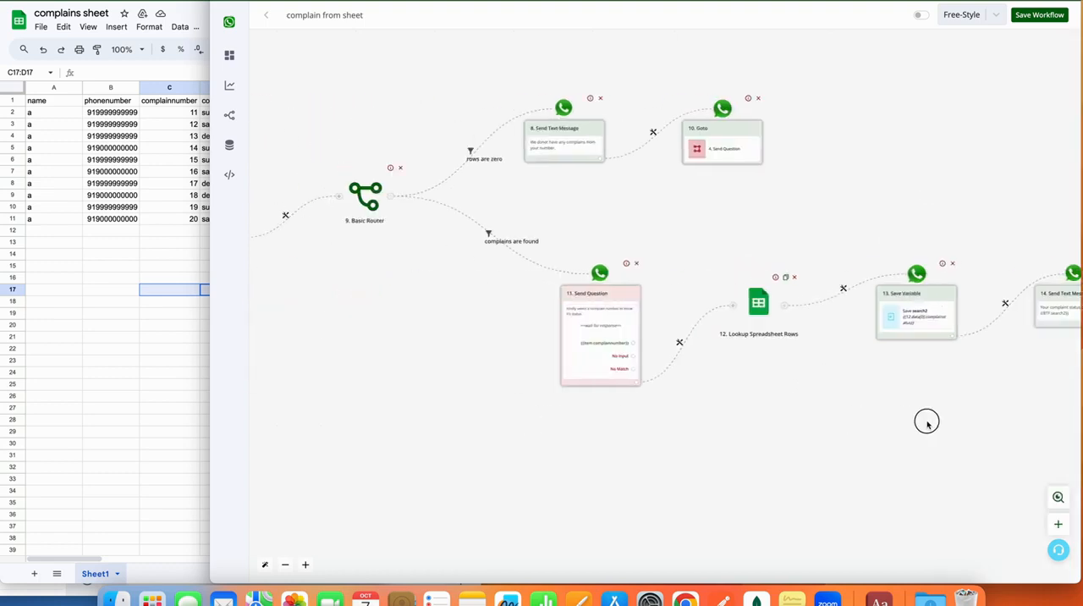
pyautogui.moveTo(452, 394); pyautogui.dragTo(810, 448)
pyautogui.moveTo(571, 389); pyautogui.dragTo(822, 392)
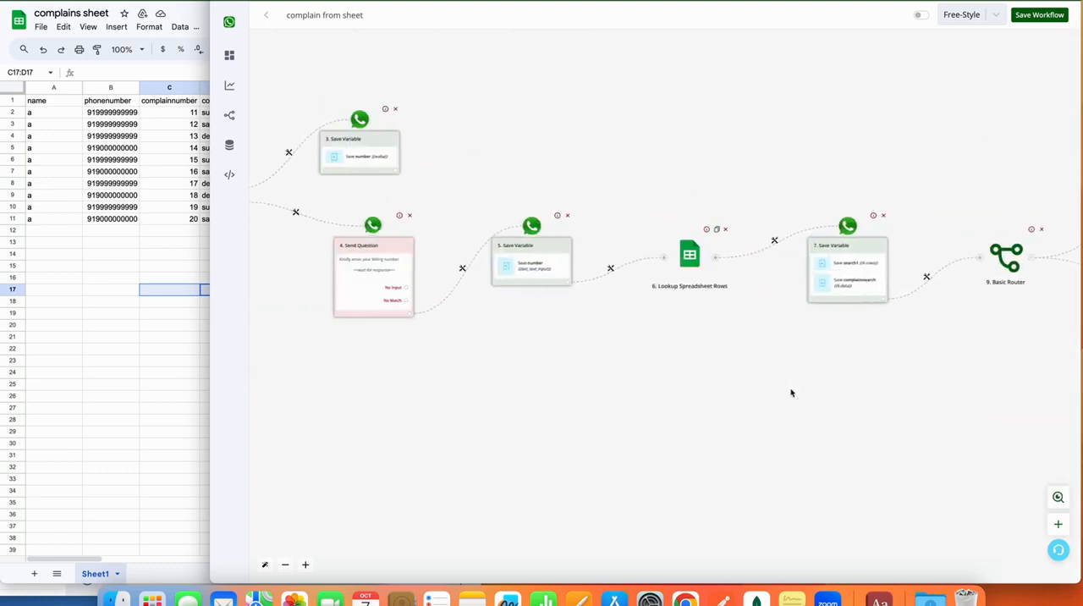
pyautogui.moveTo(642, 386); pyautogui.dragTo(815, 404)
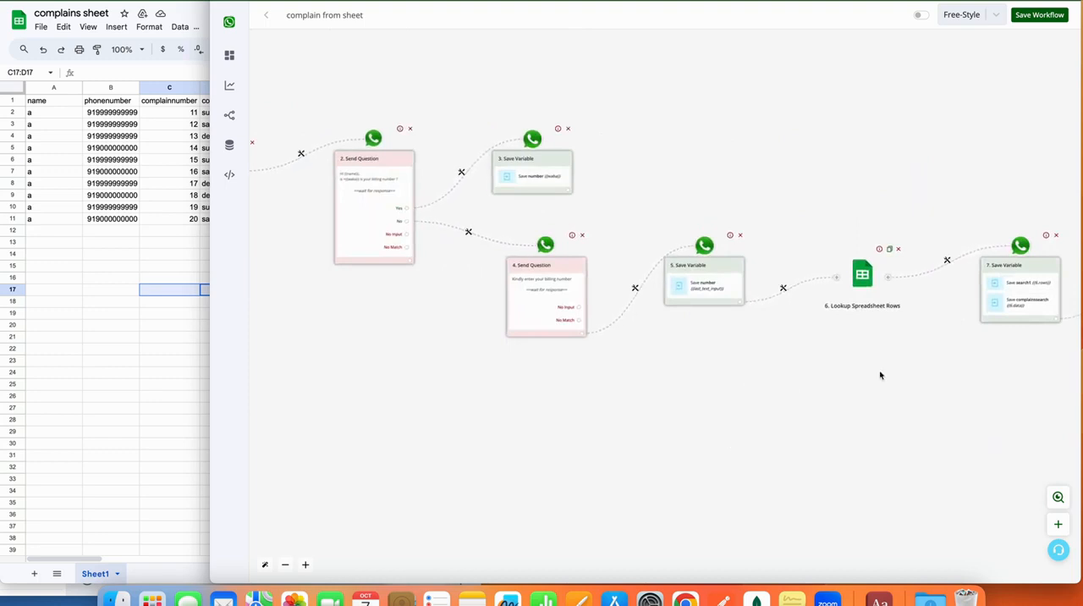
pyautogui.moveTo(899, 372); pyautogui.dragTo(496, 394)
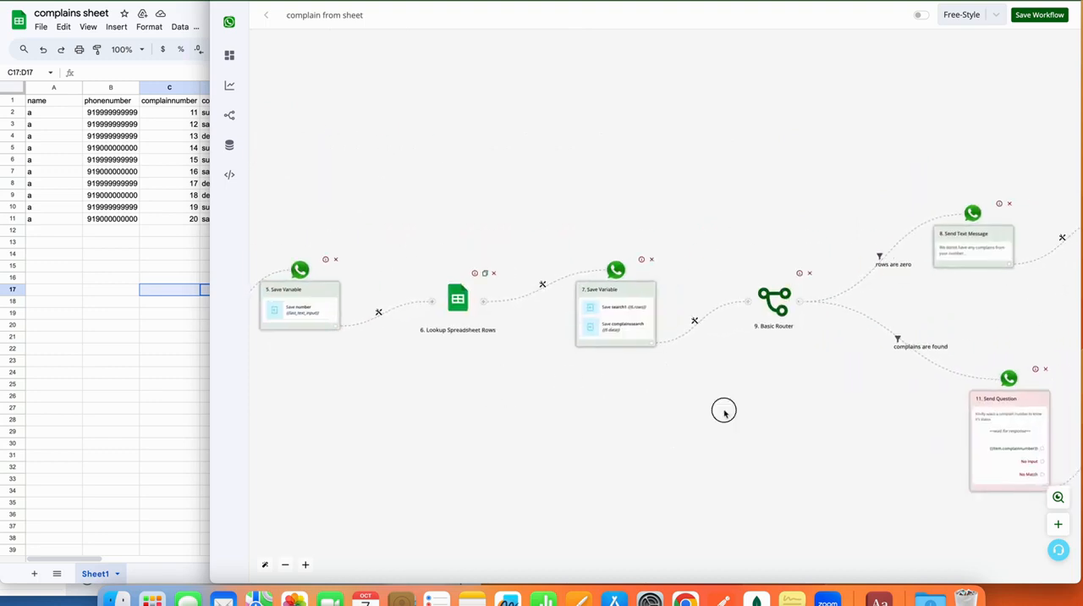
pyautogui.moveTo(723, 409); pyautogui.dragTo(500, 404)
pyautogui.moveTo(708, 459); pyautogui.dragTo(572, 419)
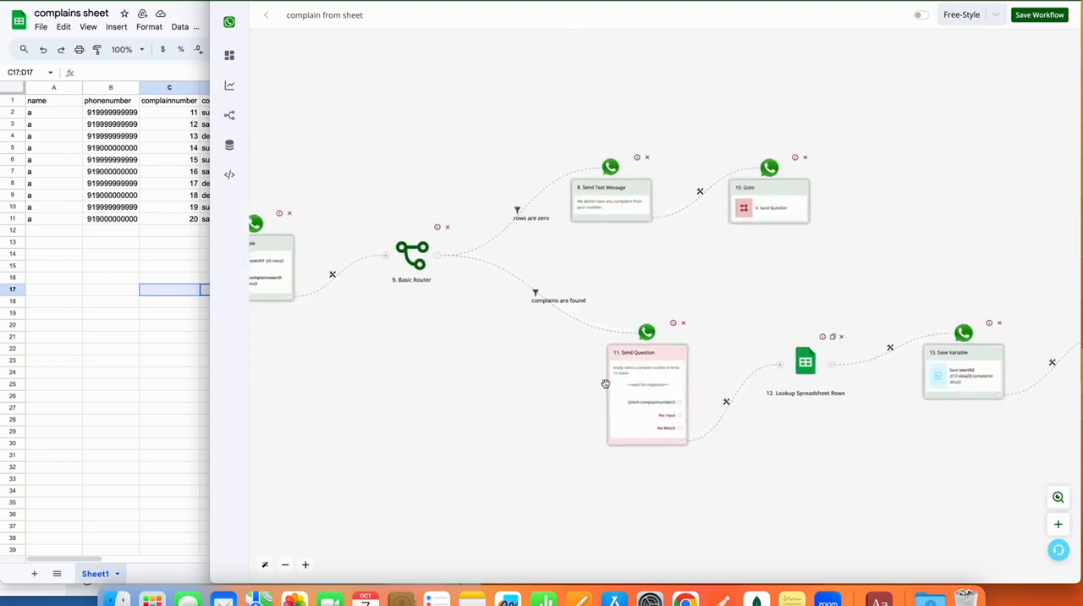
pyautogui.moveTo(781, 460); pyautogui.dragTo(680, 457)
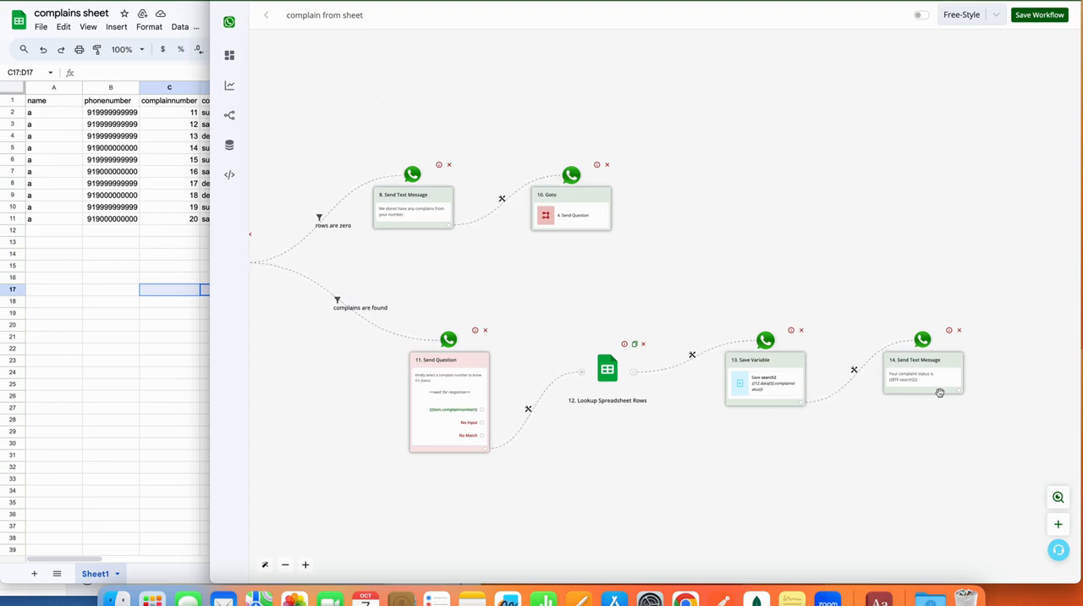
# Examine the Yes and No branches of the billing number question and the blocks that save the number.
pyautogui.moveTo(592, 283); pyautogui.dragTo(959, 282)
pyautogui.moveTo(512, 399); pyautogui.dragTo(867, 399)
pyautogui.moveTo(563, 368); pyautogui.dragTo(797, 404)
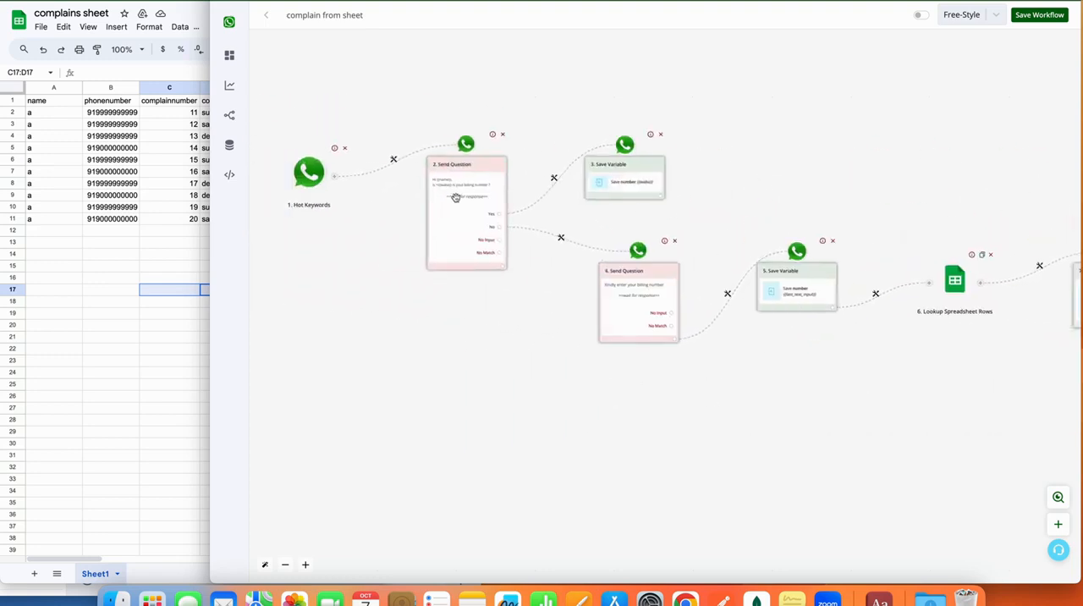
pyautogui.scroll(3, 449, 188)
pyautogui.scroll(3, 449, 188)
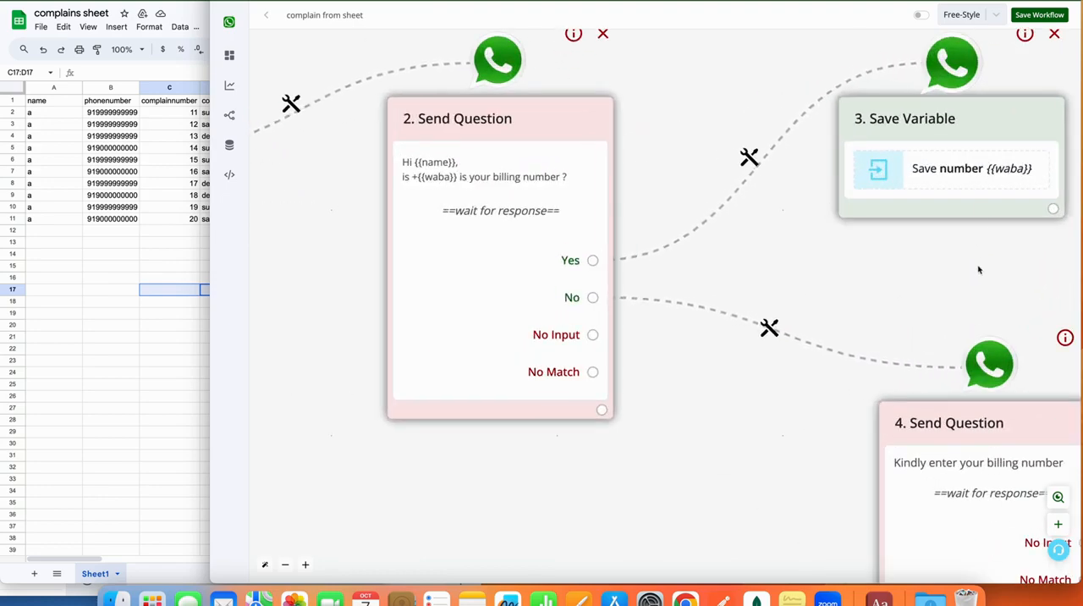
pyautogui.moveTo(926, 272); pyautogui.dragTo(520, 226)
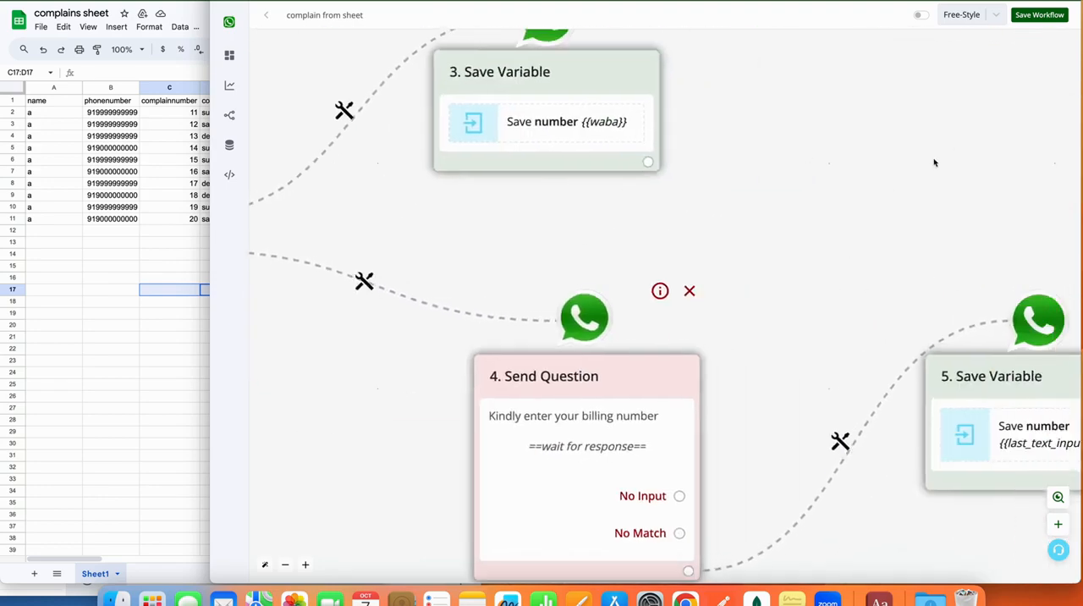
pyautogui.scroll(-5, 936, 164)
pyautogui.moveTo(998, 338); pyautogui.dragTo(569, 405)
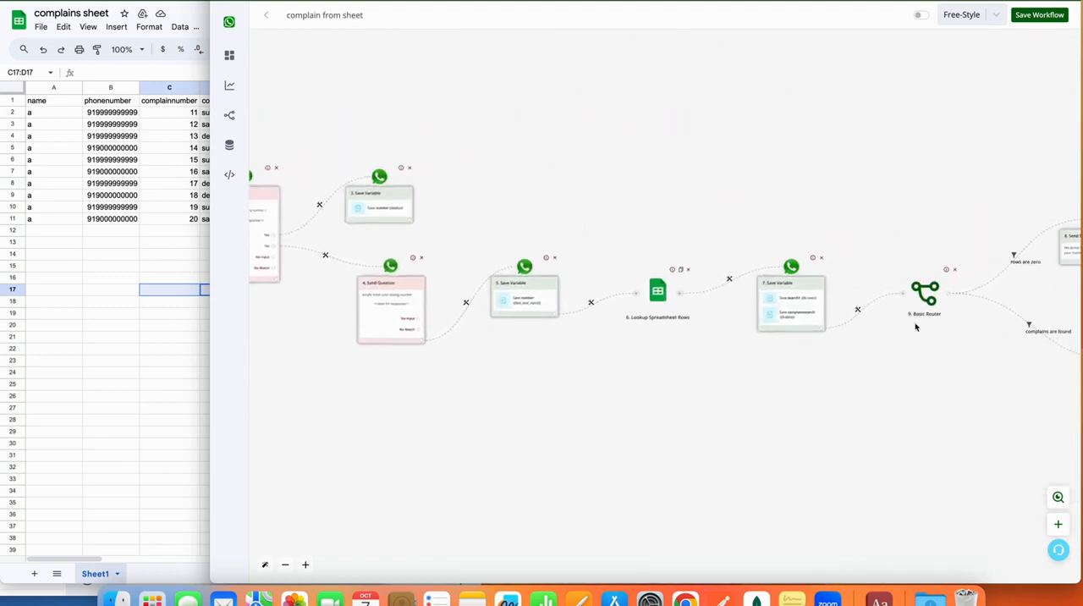
# Add a Goto action after the Yes branch's Save Variable block, route it to step 6. Lookup Spreadsheet Rows, and save the route.
pyautogui.click(410, 220)
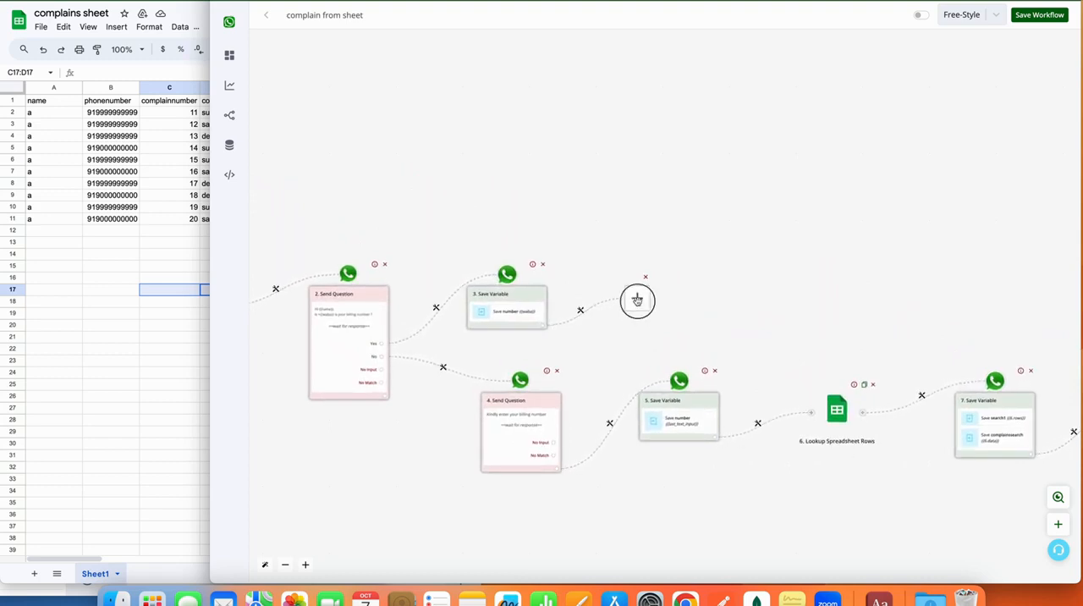
pyautogui.click(636, 299)
pyautogui.click(988, 206)
pyautogui.click(954, 140)
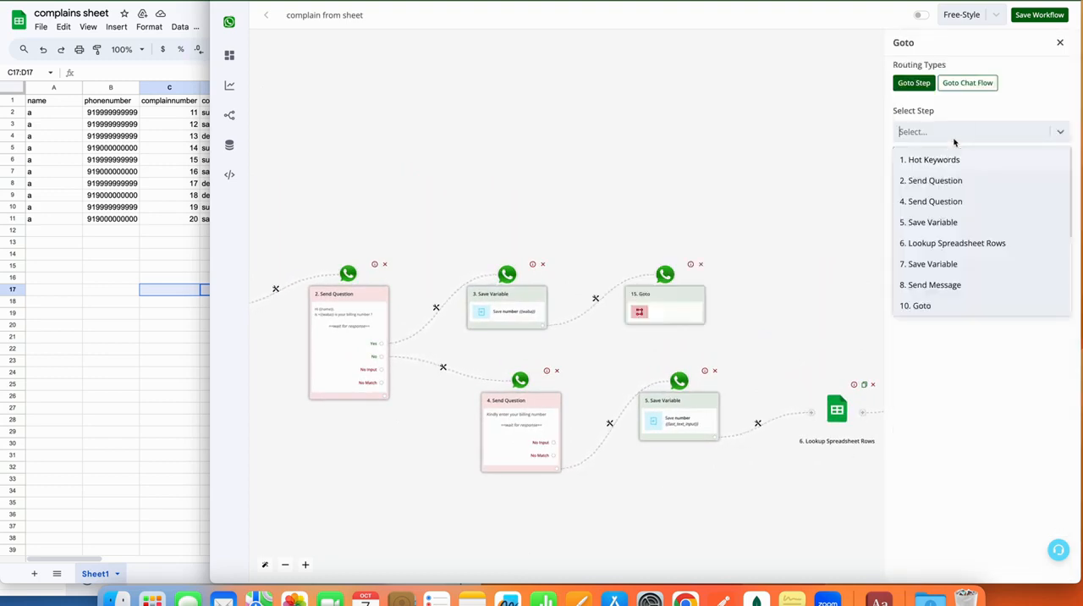
pyautogui.click(937, 243)
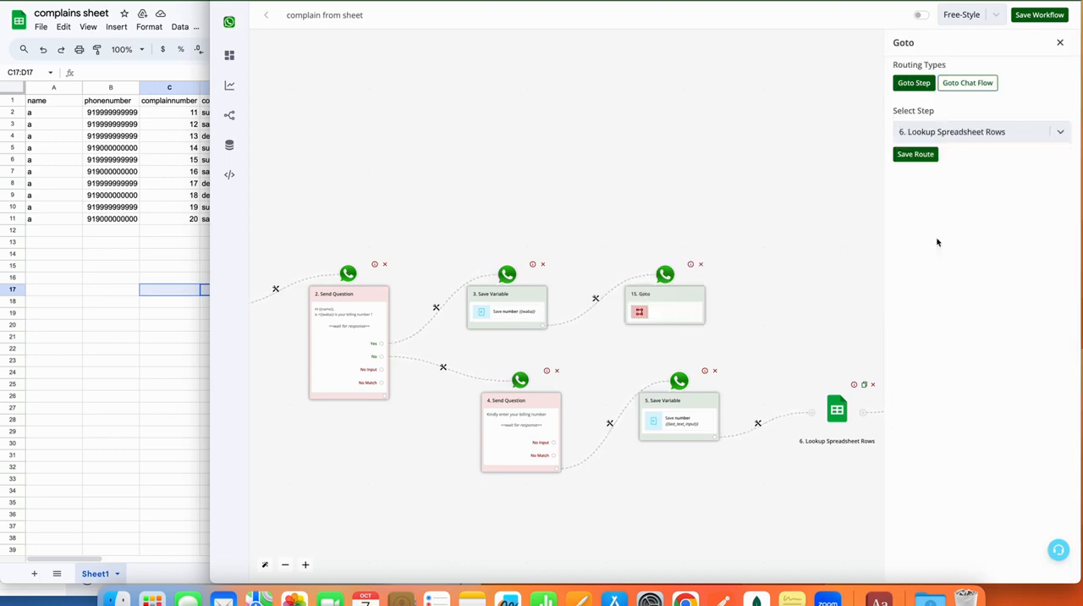
pyautogui.click(918, 153)
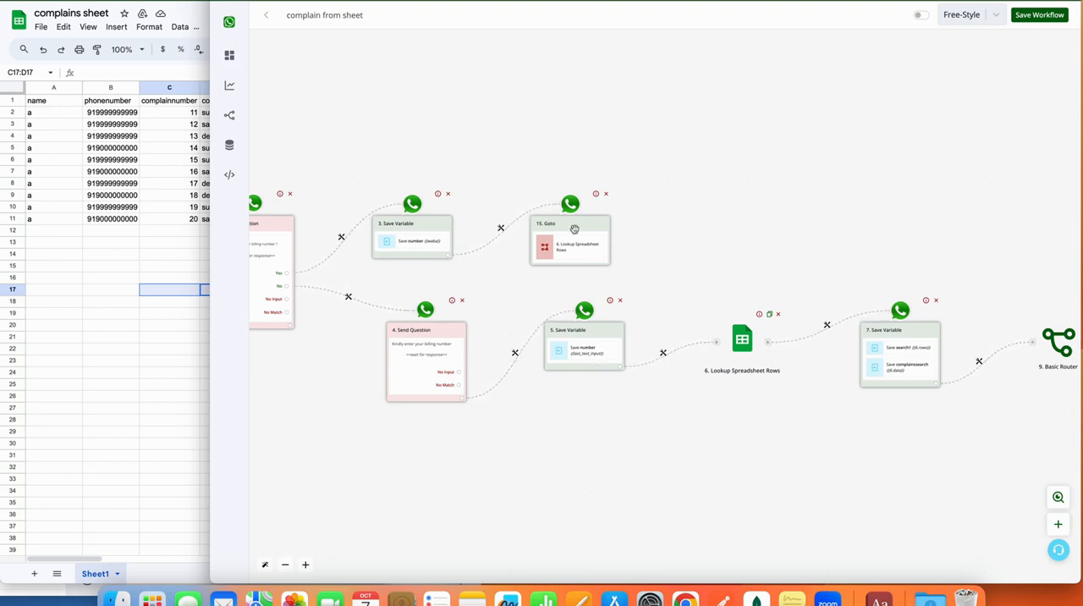
# Save the "complain from sheet" workflow and switch it on.
pyautogui.hscroll(10, 660, 225)
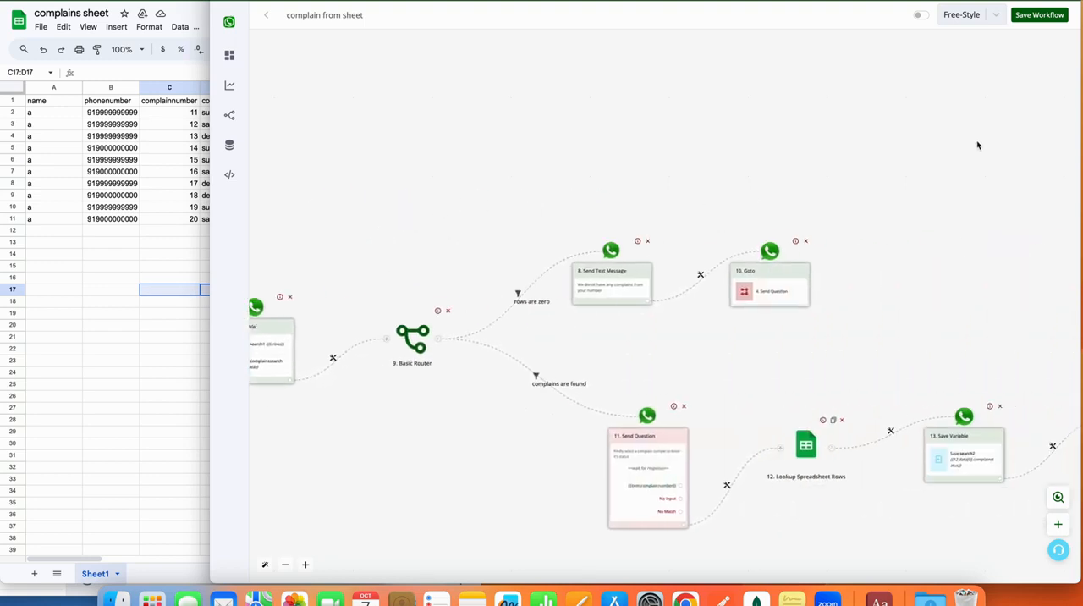
pyautogui.click(1039, 14)
pyautogui.click(918, 16)
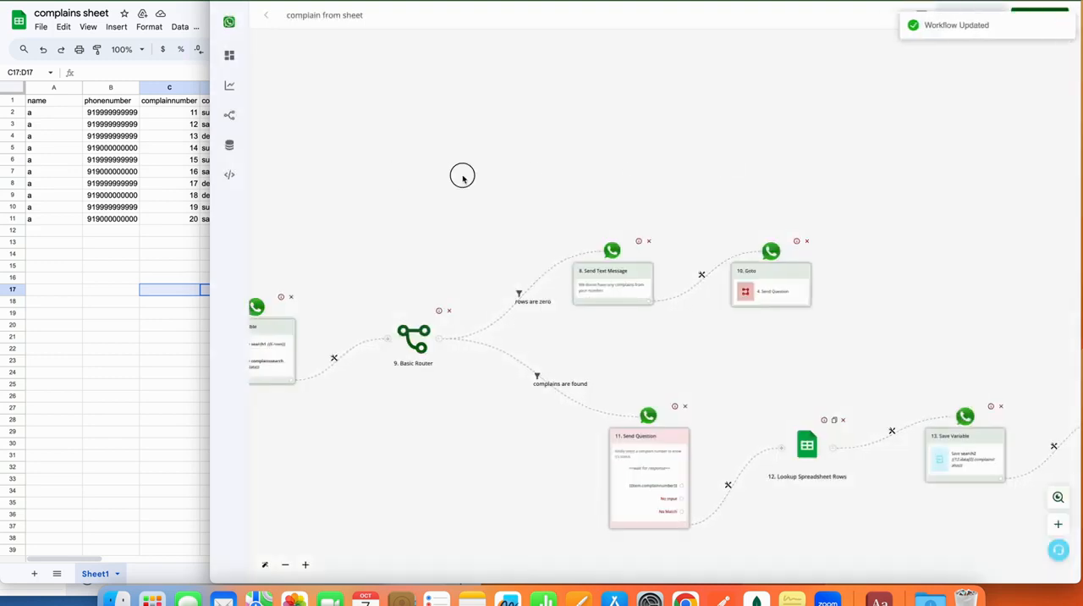
# Copy the trigger keyword "complainsheet" from the Hot Keywords block and send it to the bot in the WhatsApp chat.
pyautogui.hscroll(-10, 462, 178)
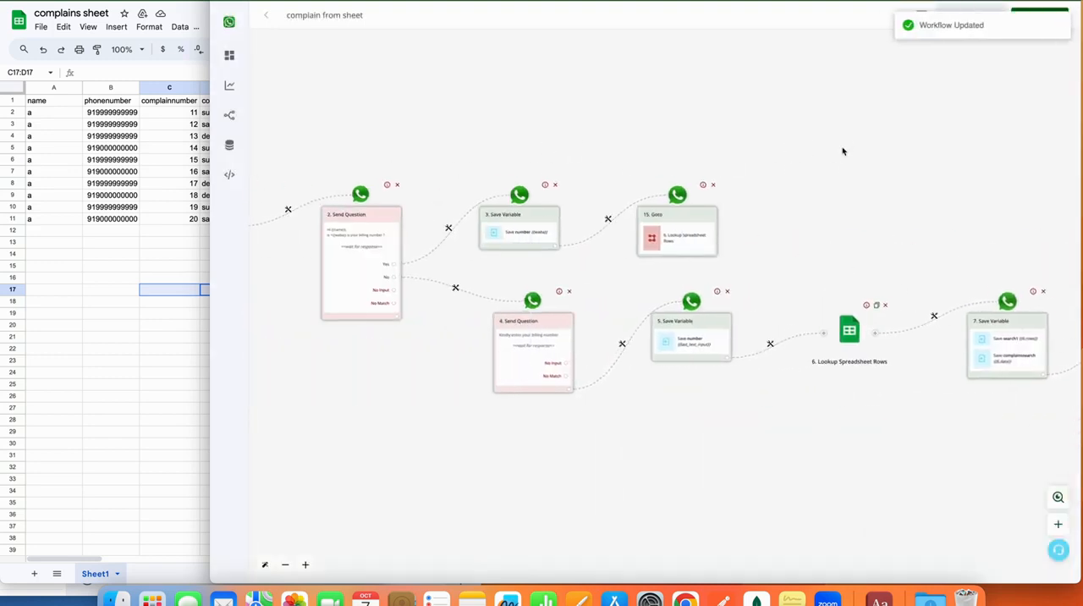
pyautogui.hscroll(-5, 843, 151)
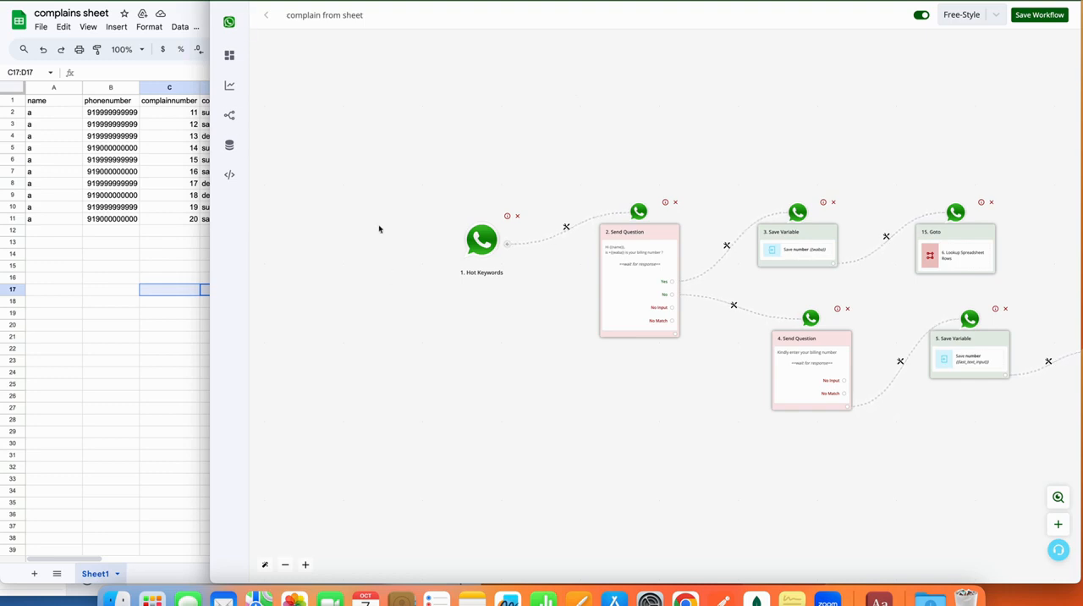
pyautogui.rightClick(685, 599)
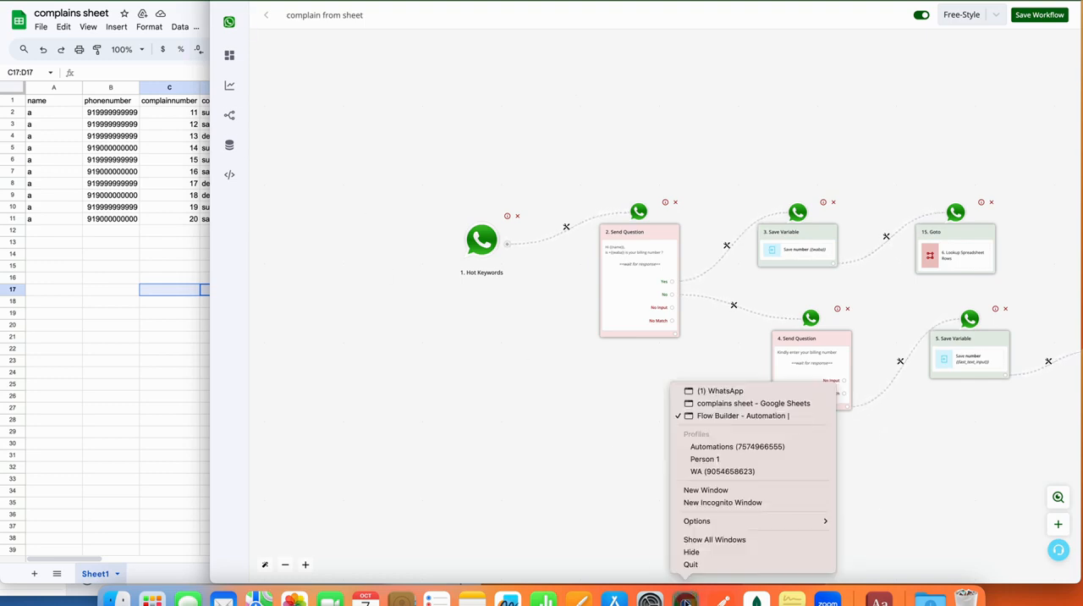
pyautogui.click(755, 390)
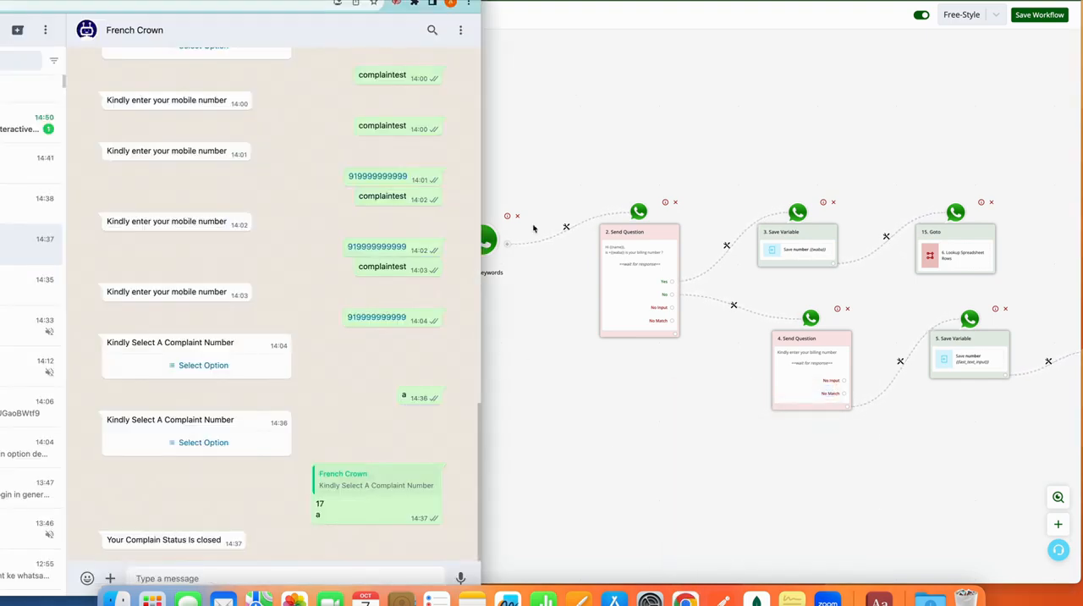
pyautogui.click(506, 235)
pyautogui.click(499, 239)
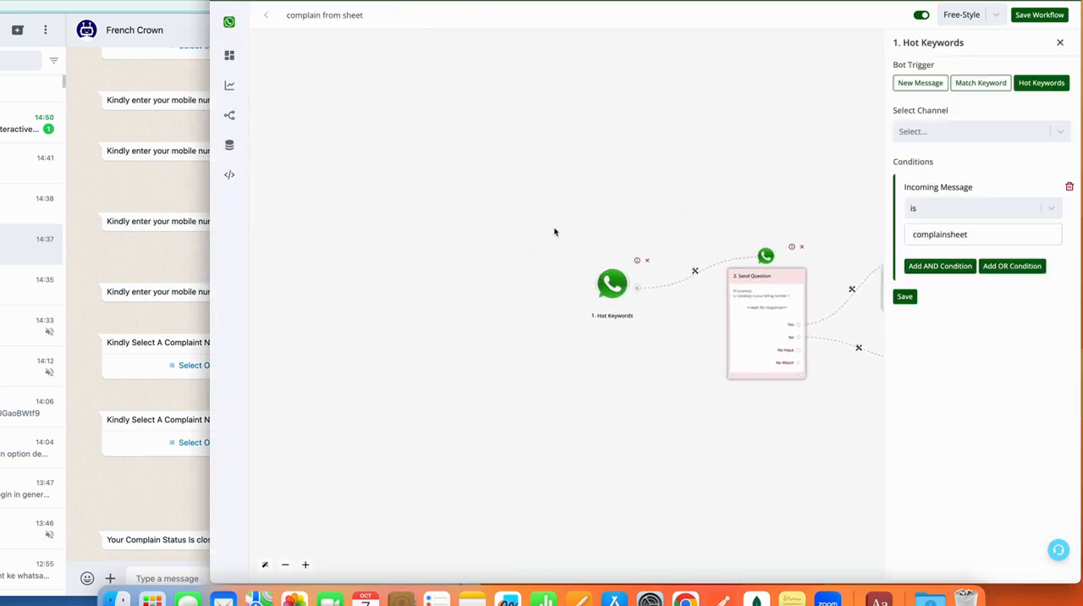
pyautogui.doubleClick(918, 234)
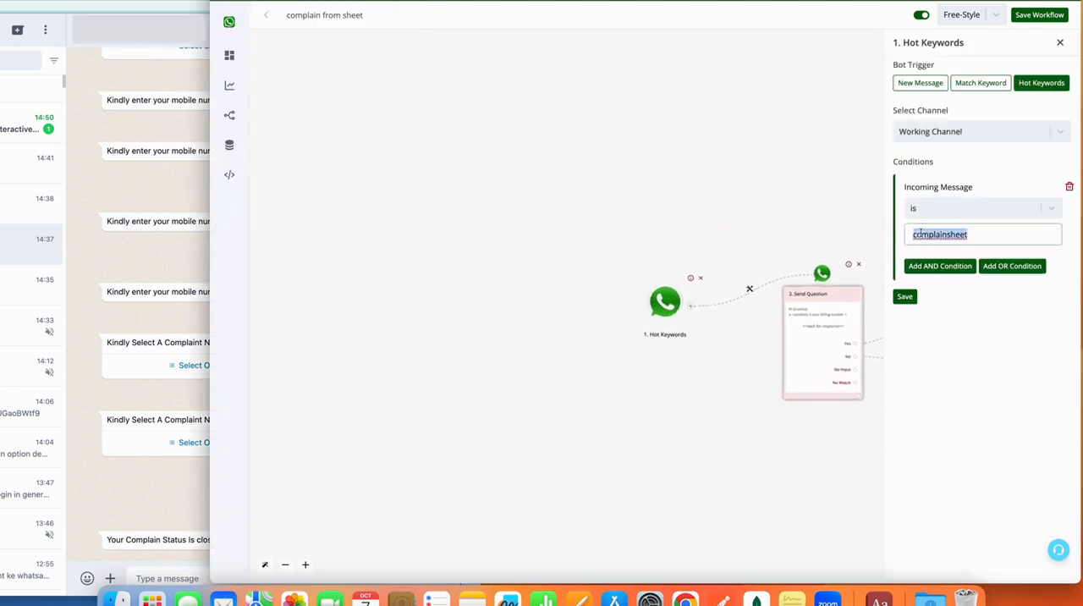
pyautogui.click(165, 576)
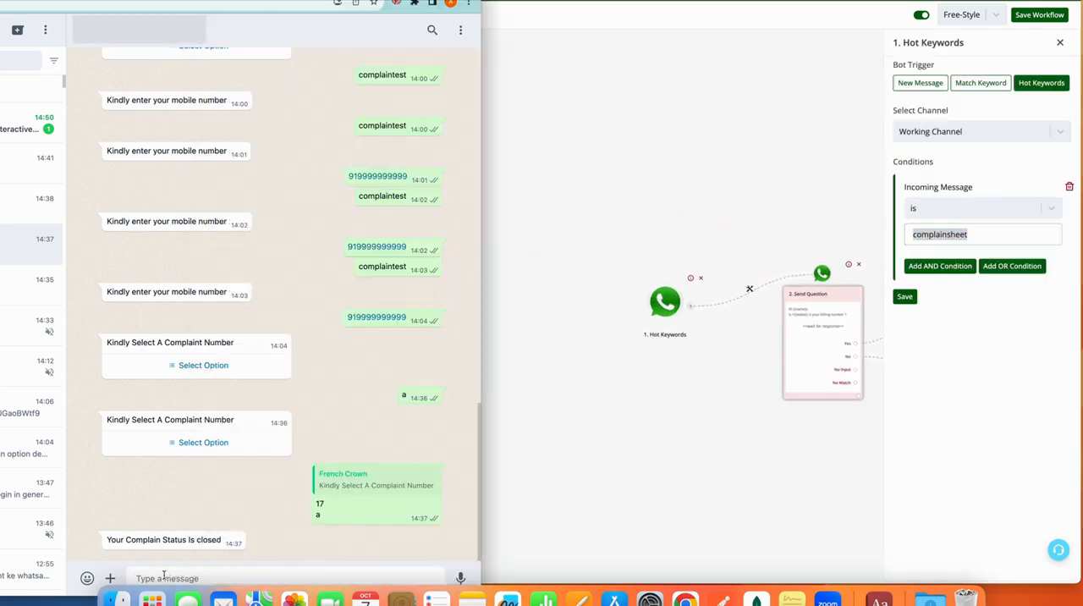
pyautogui.write('complainsheet')
pyautogui.press('Return')
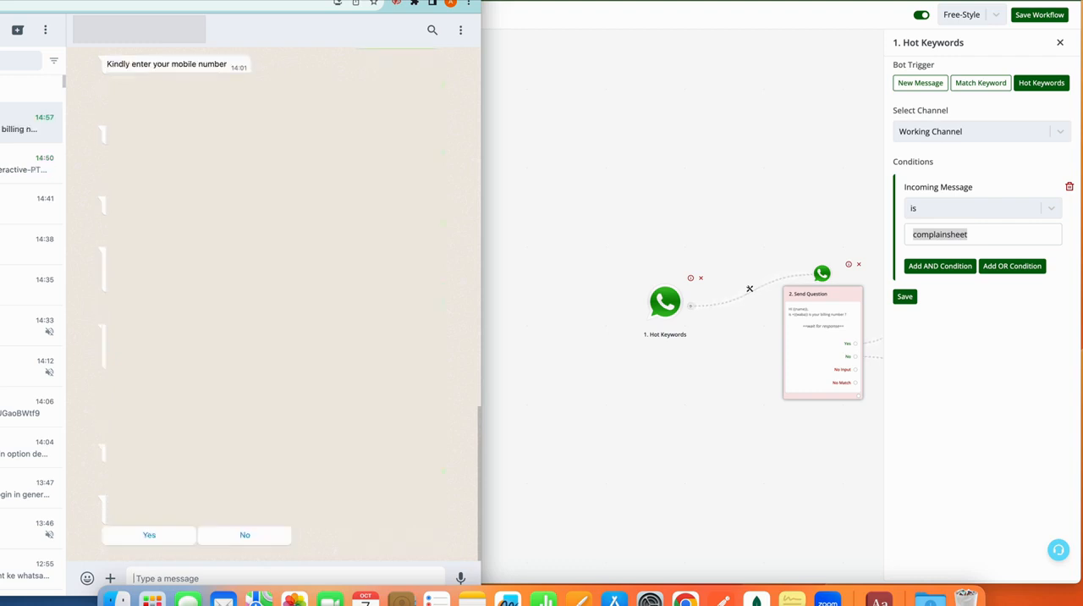
# Answer No to the bot's billing number question and send a different billing number from the complaints sheet.
pyautogui.click(234, 536)
pyautogui.click(396, 576)
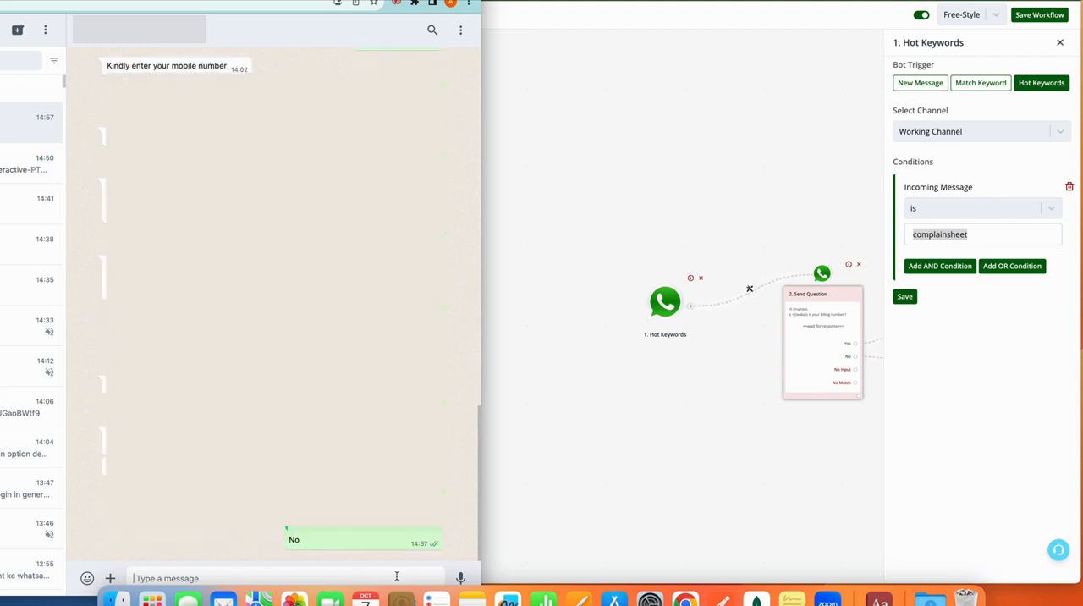
pyautogui.write('919999999999')
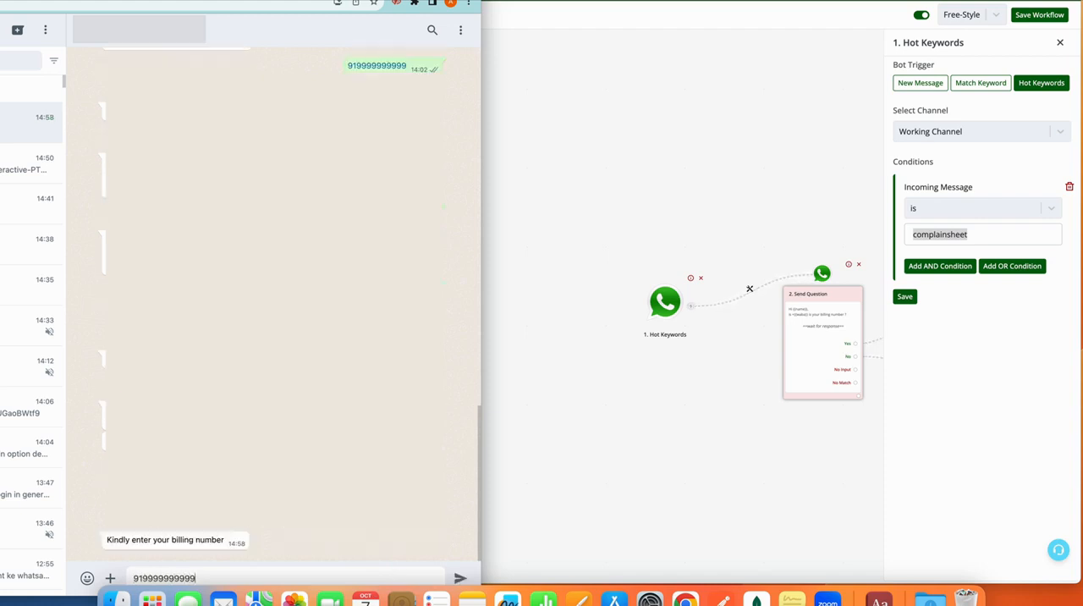
pyautogui.press('Return')
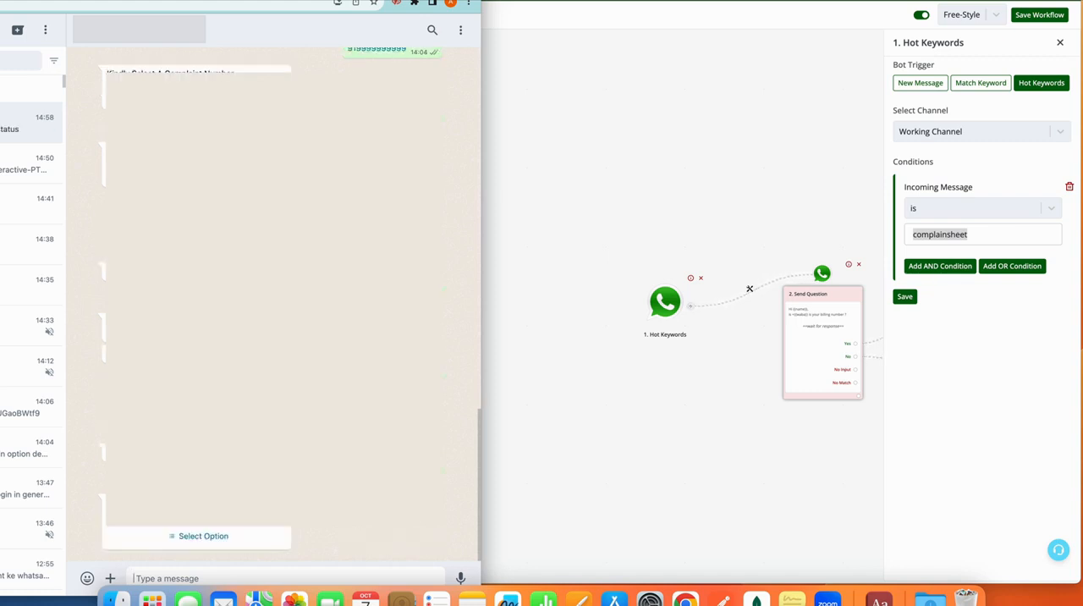
# Choose complaint 15 (support) from the bot's list of complaint numbers and send it.
pyautogui.click(230, 536)
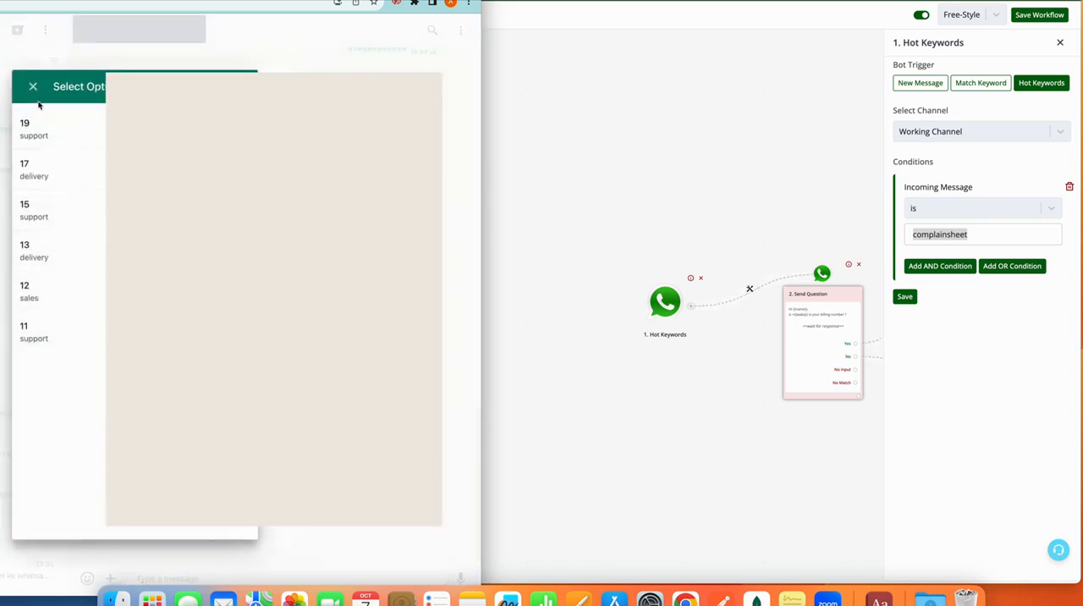
pyautogui.click(61, 201)
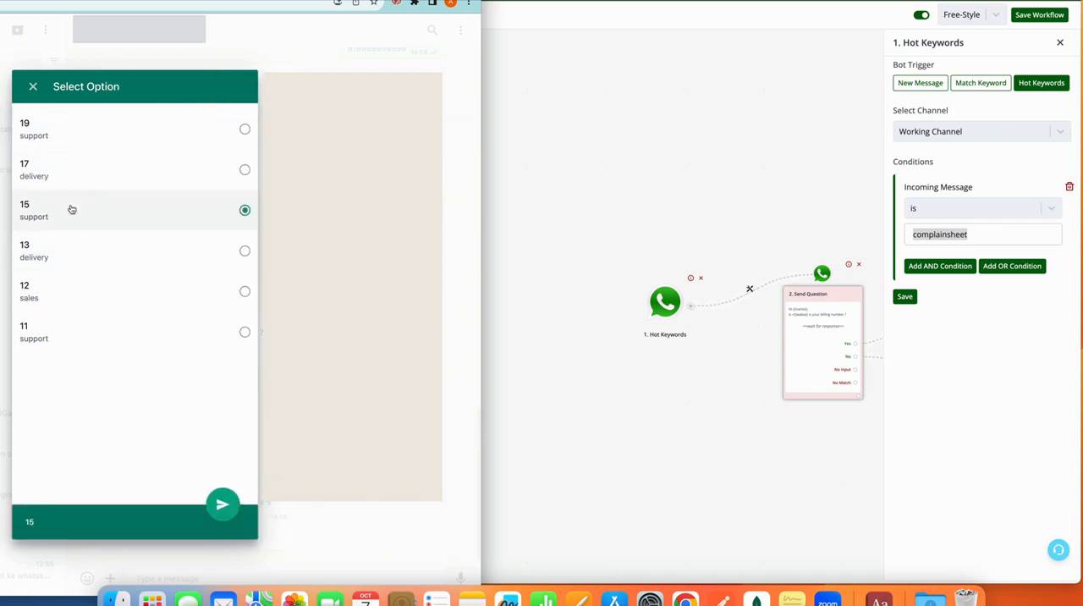
pyautogui.click(223, 508)
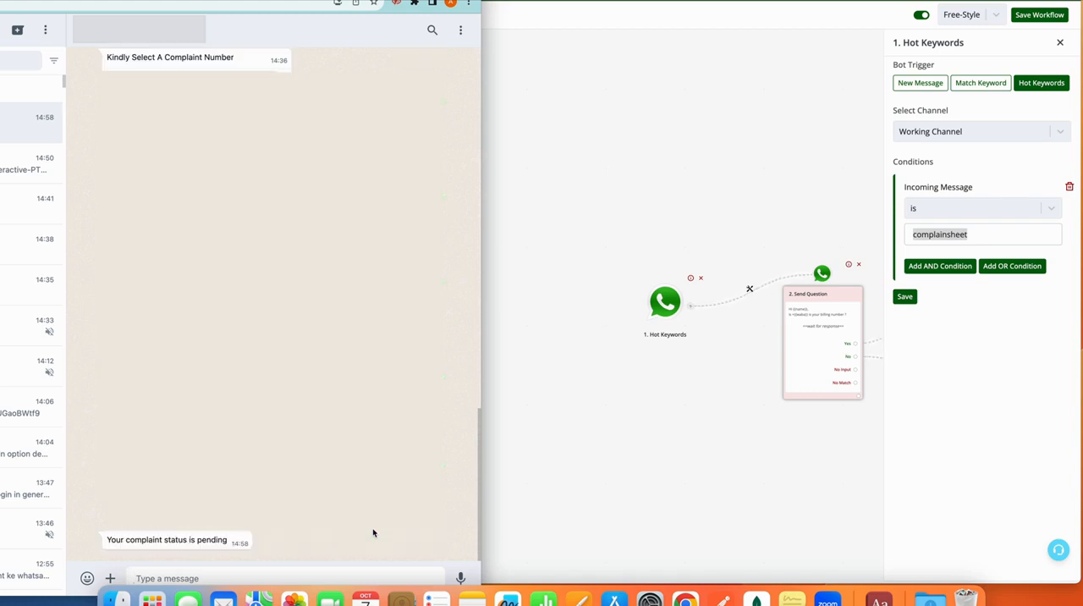
# Switch back to the flow builder and review the blocks following the hot keyword trigger.
pyautogui.click(645, 487)
pyautogui.click(746, 471)
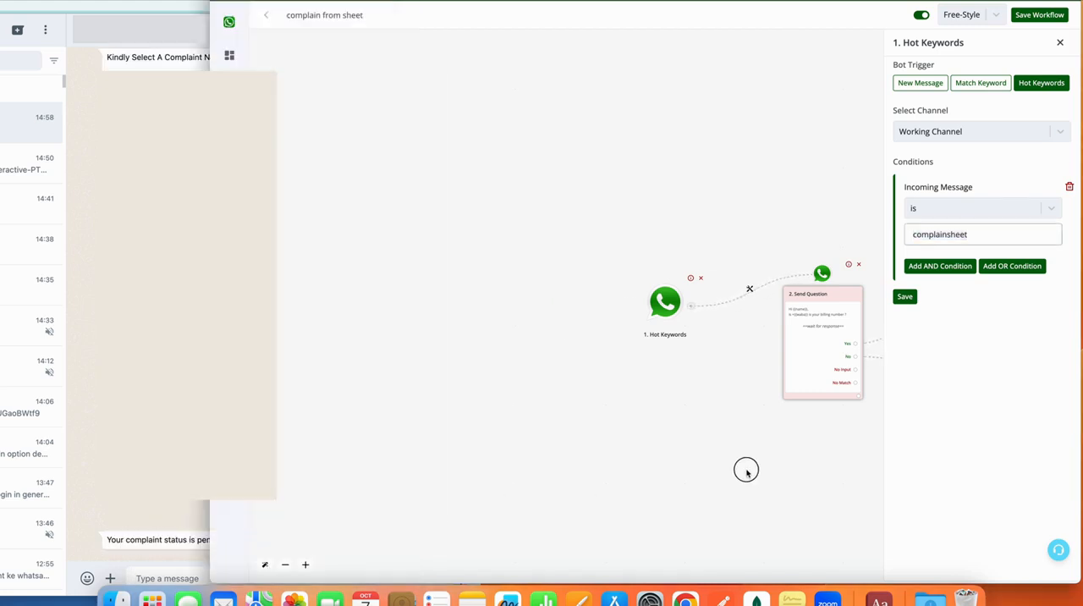
pyautogui.moveTo(747, 471); pyautogui.dragTo(304, 457)
pyautogui.moveTo(616, 457); pyautogui.dragTo(373, 443)
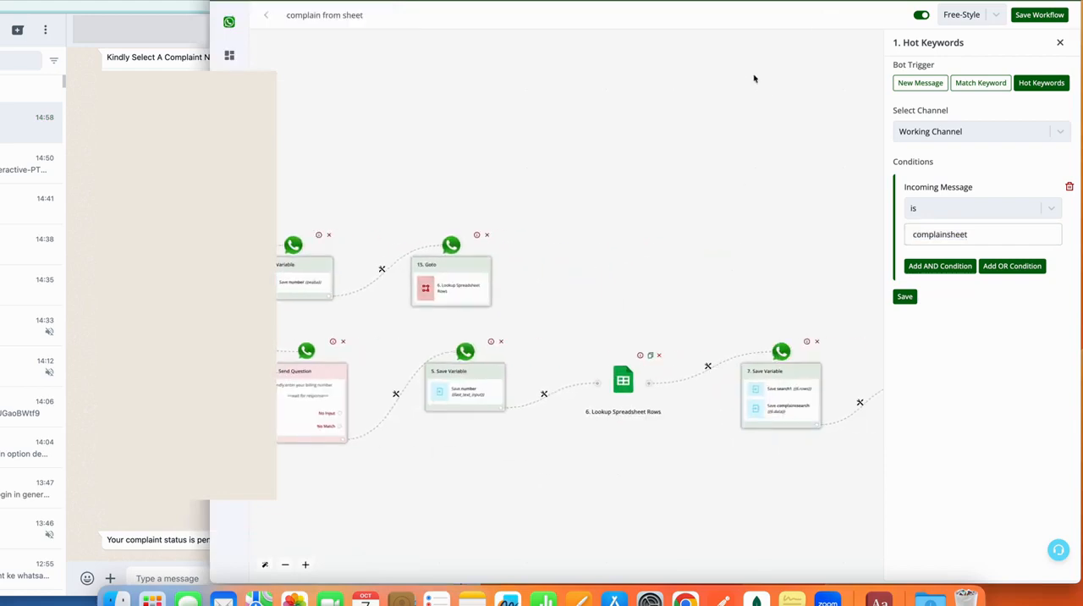